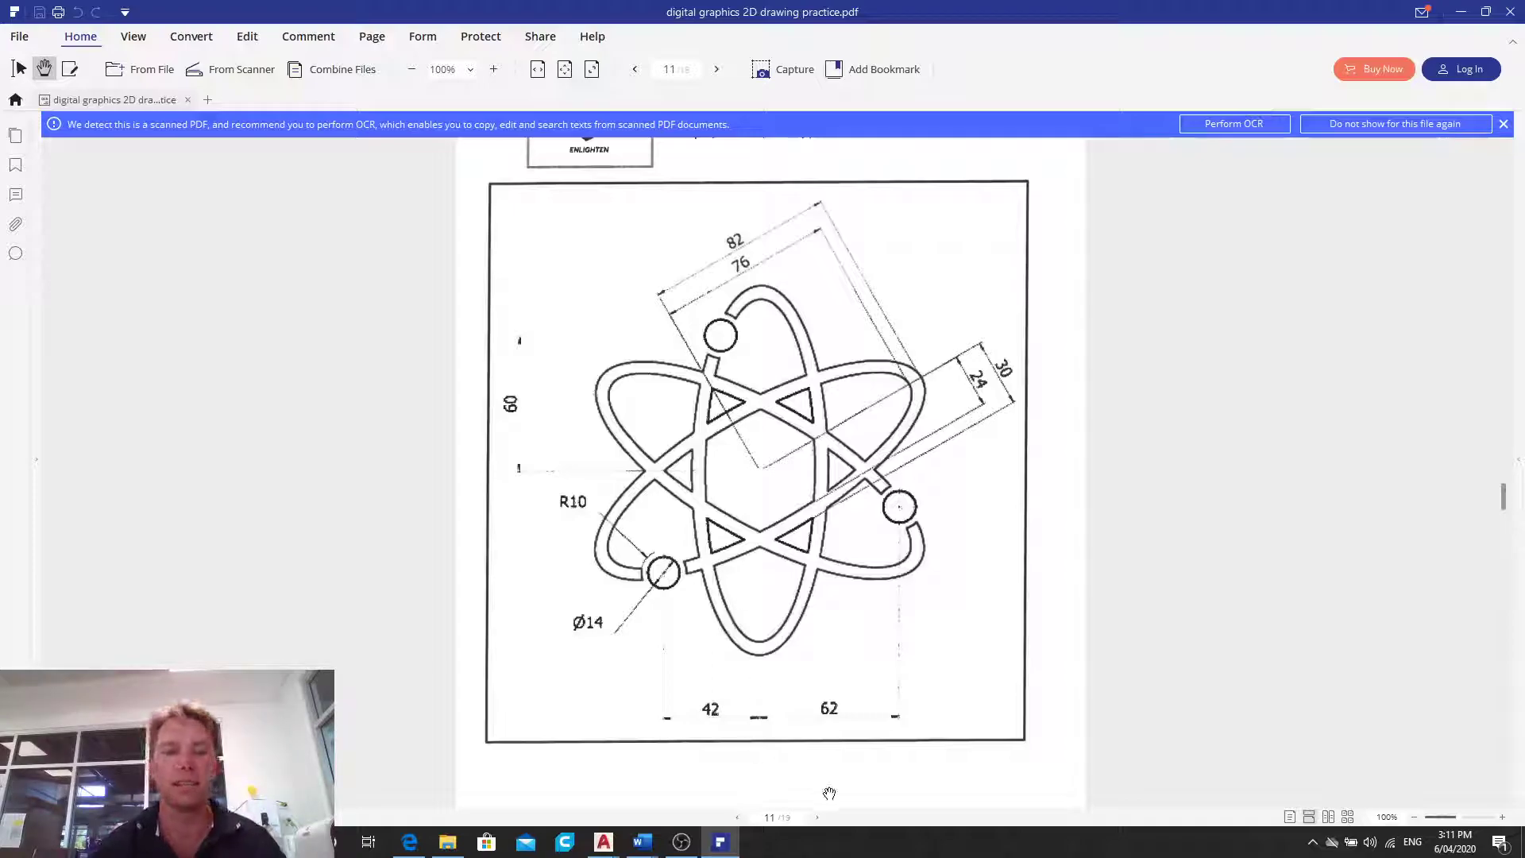
- Switch to Drawing2.dwg in AutoCAD and erase the entire existing atom drawing
click(603, 842)
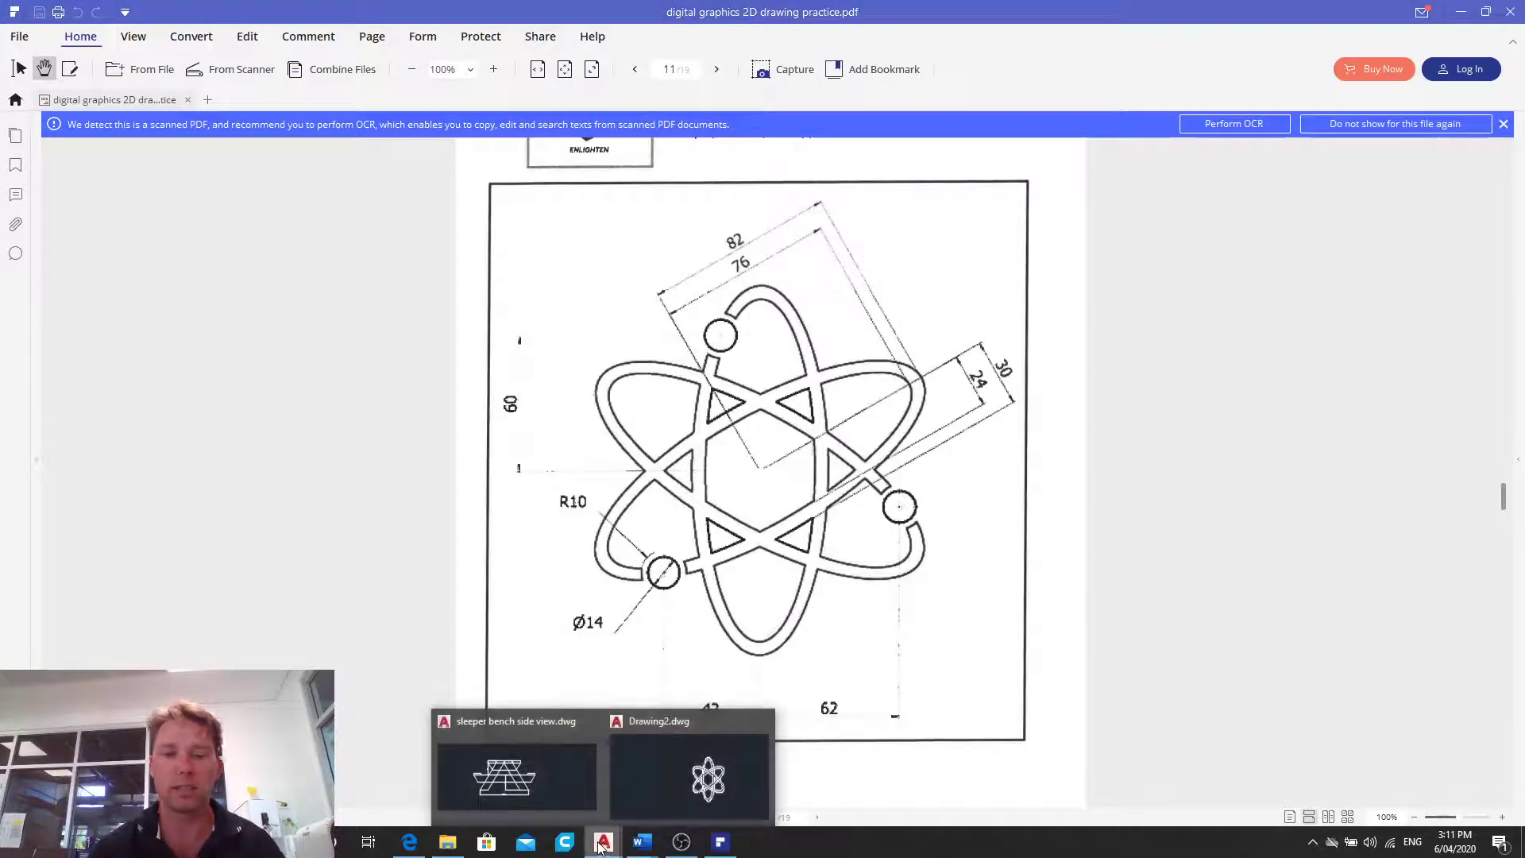
click(660, 783)
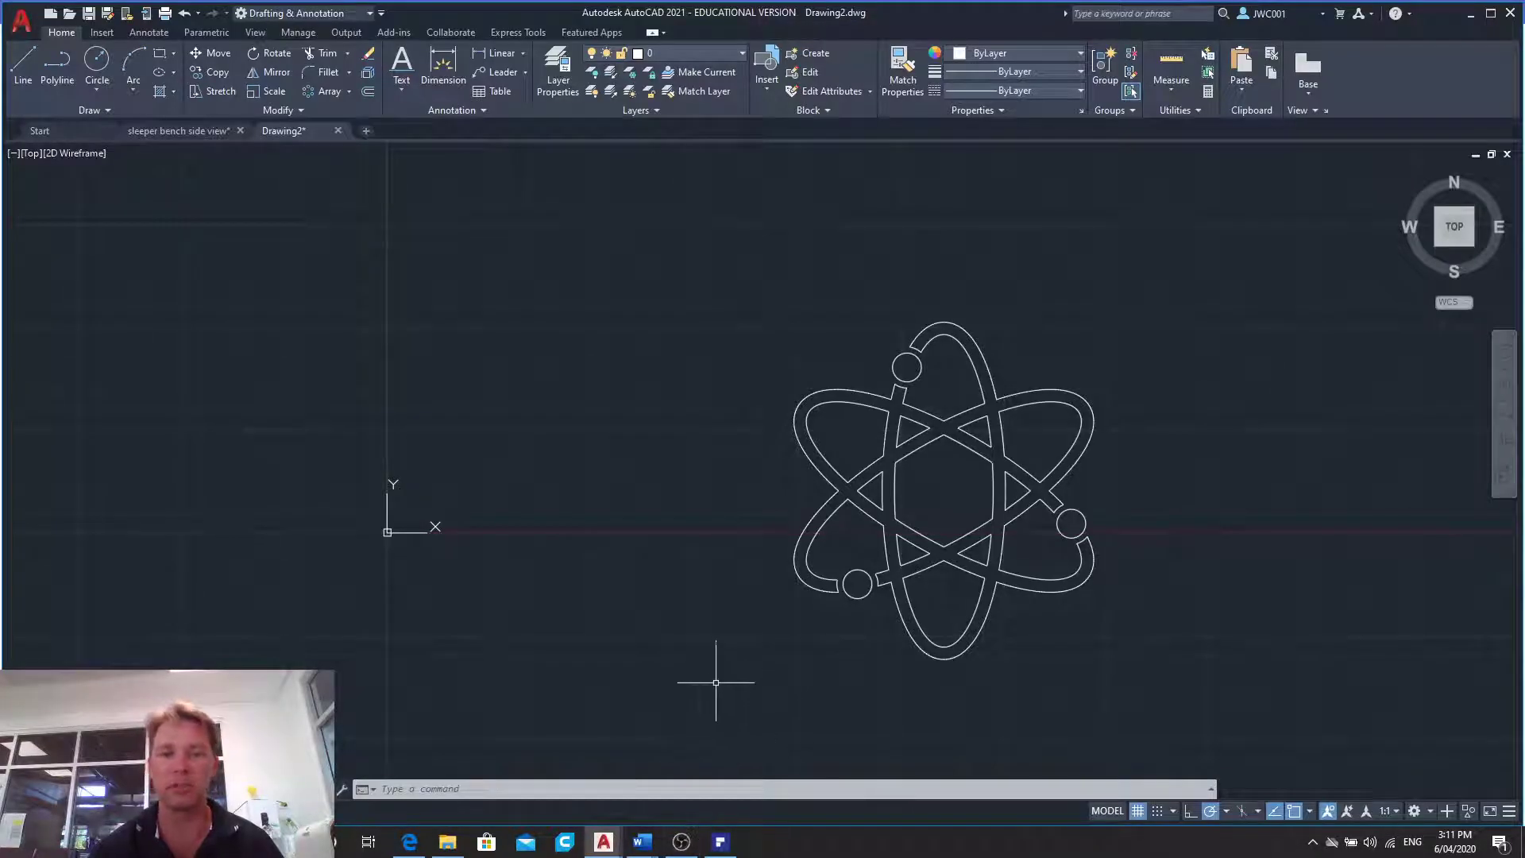
click(711, 231)
click(1191, 701)
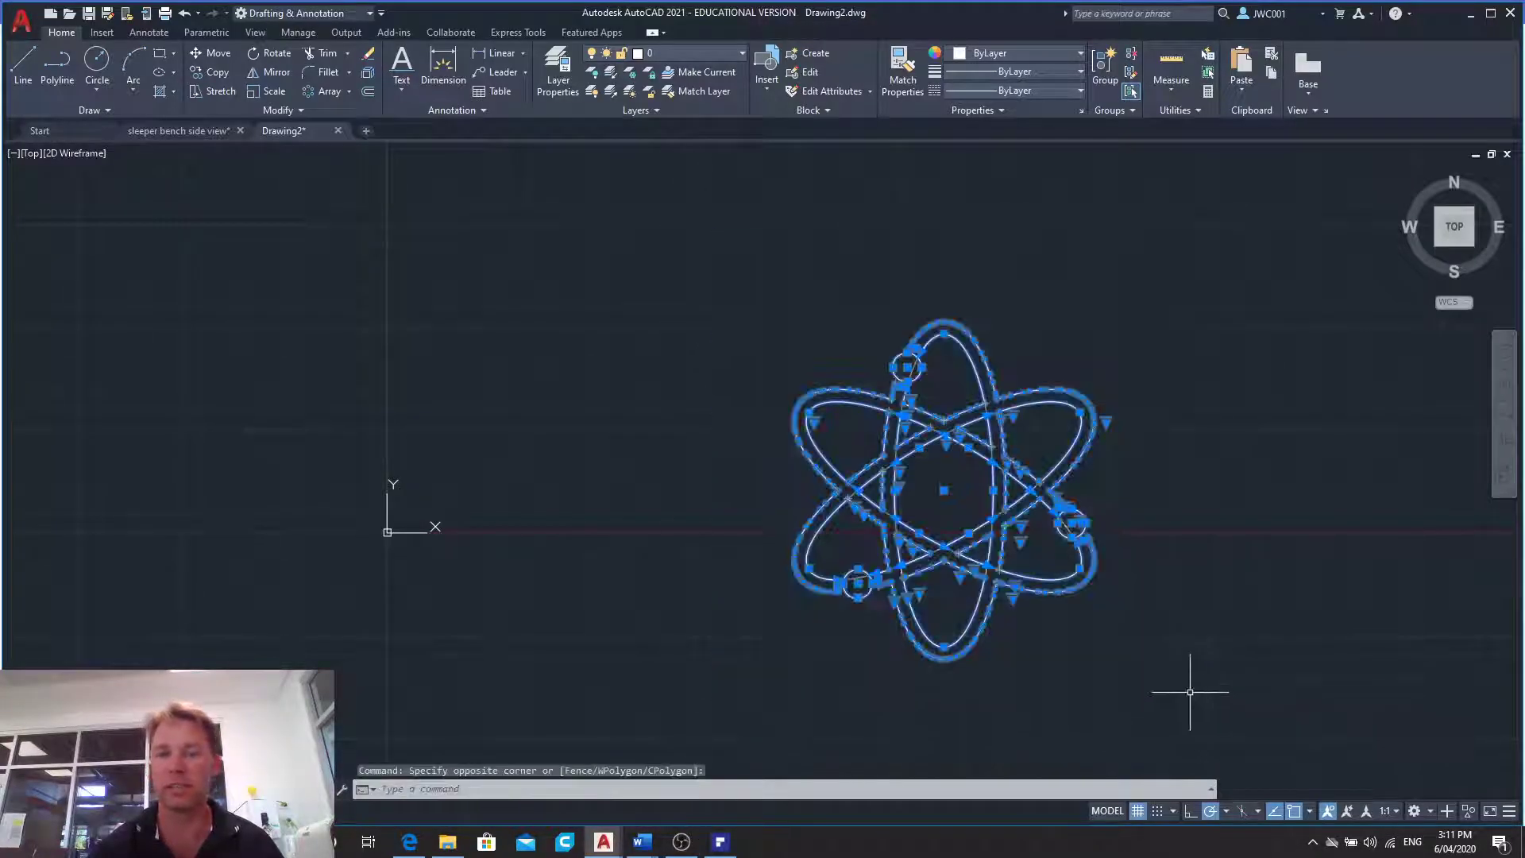
key(Delete)
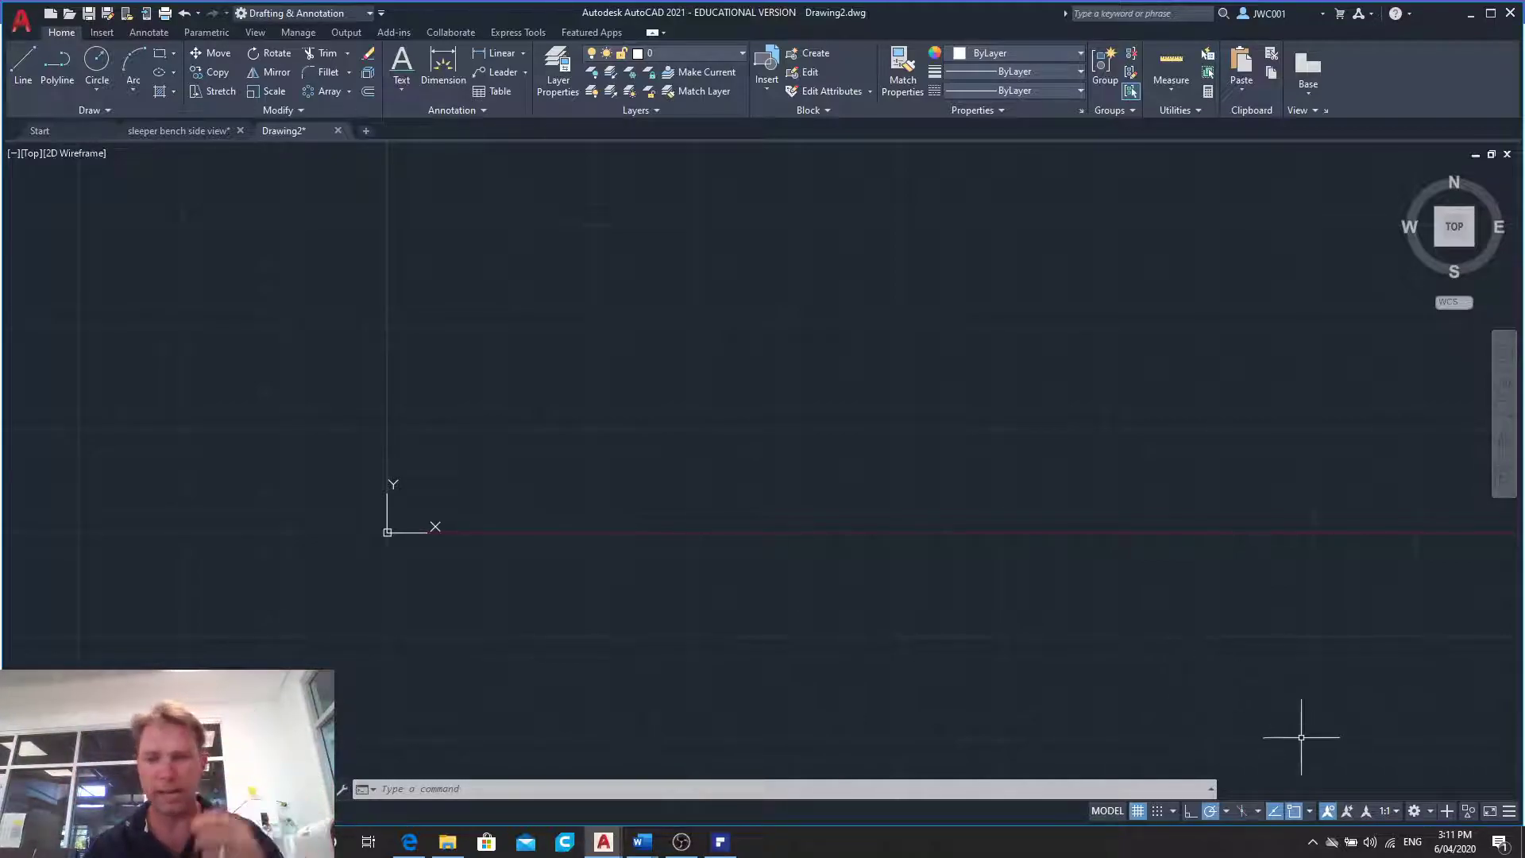
- Turn off the Geometric Center object snap and check the polar tracking angle options
click(1309, 811)
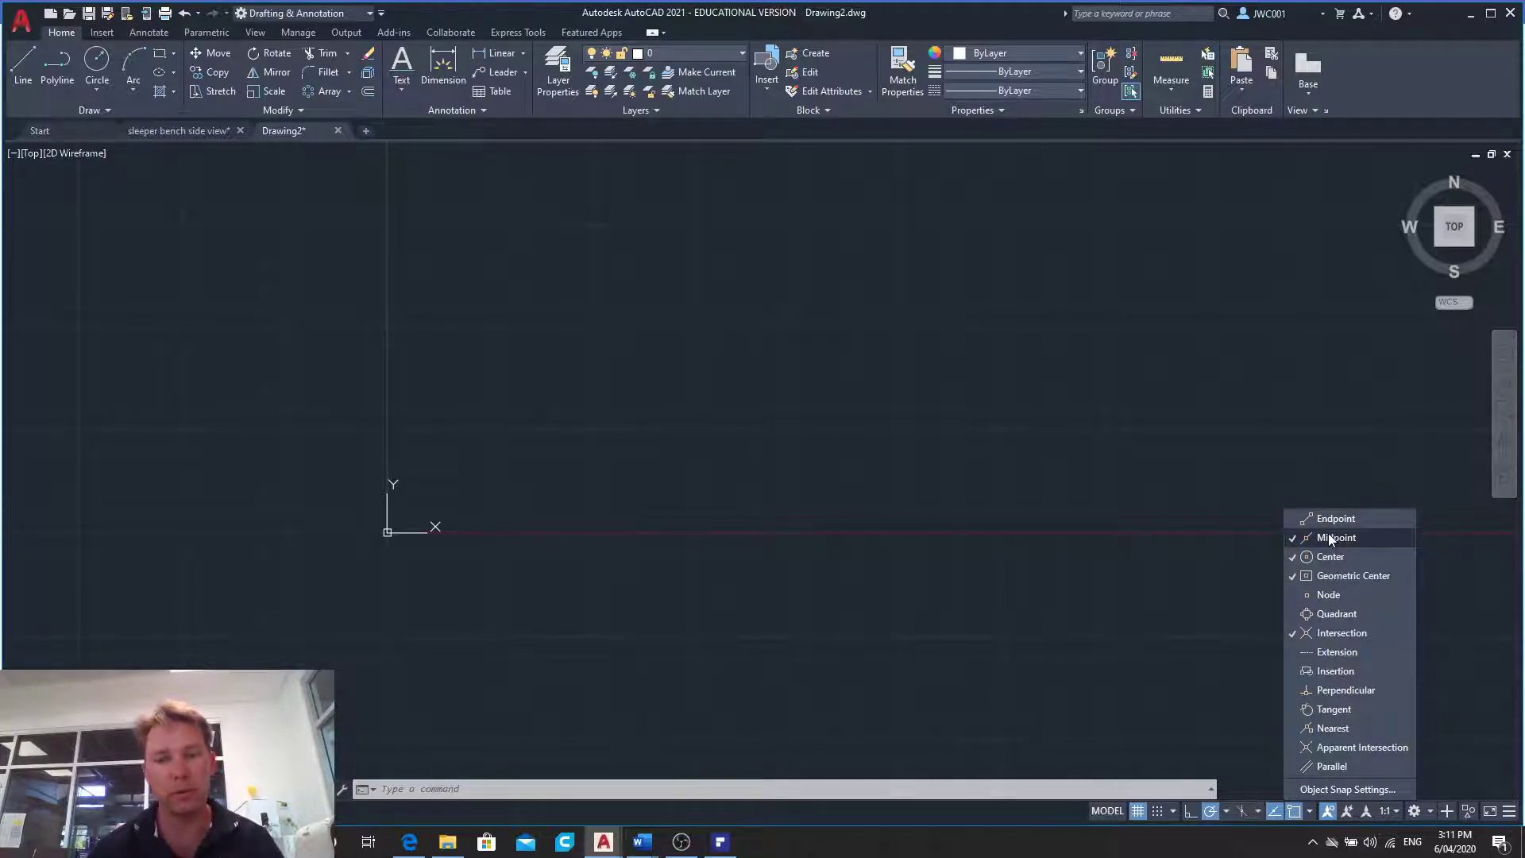
click(1333, 575)
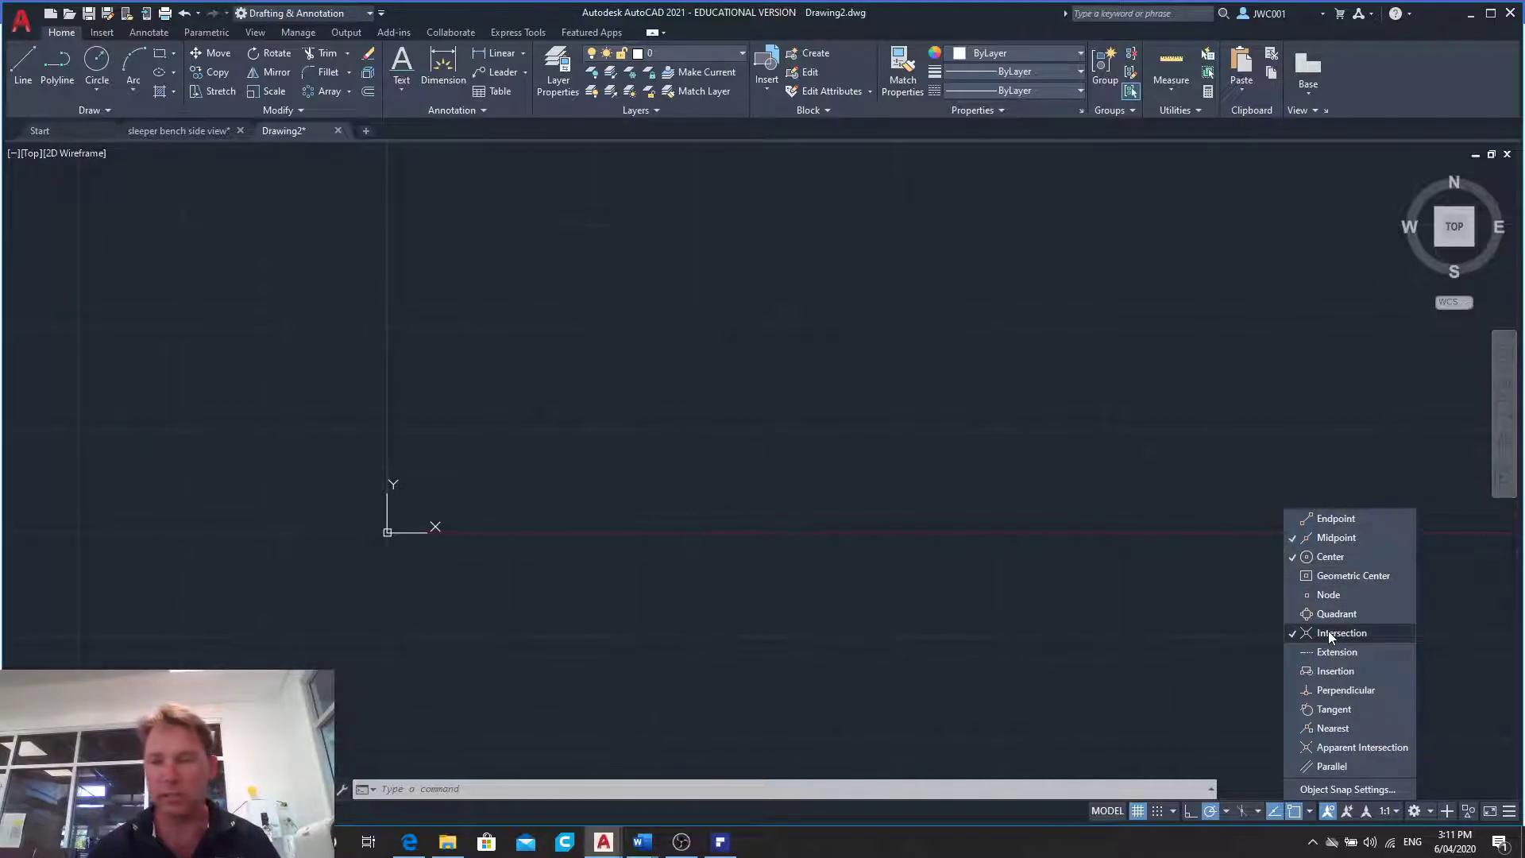
click(1227, 811)
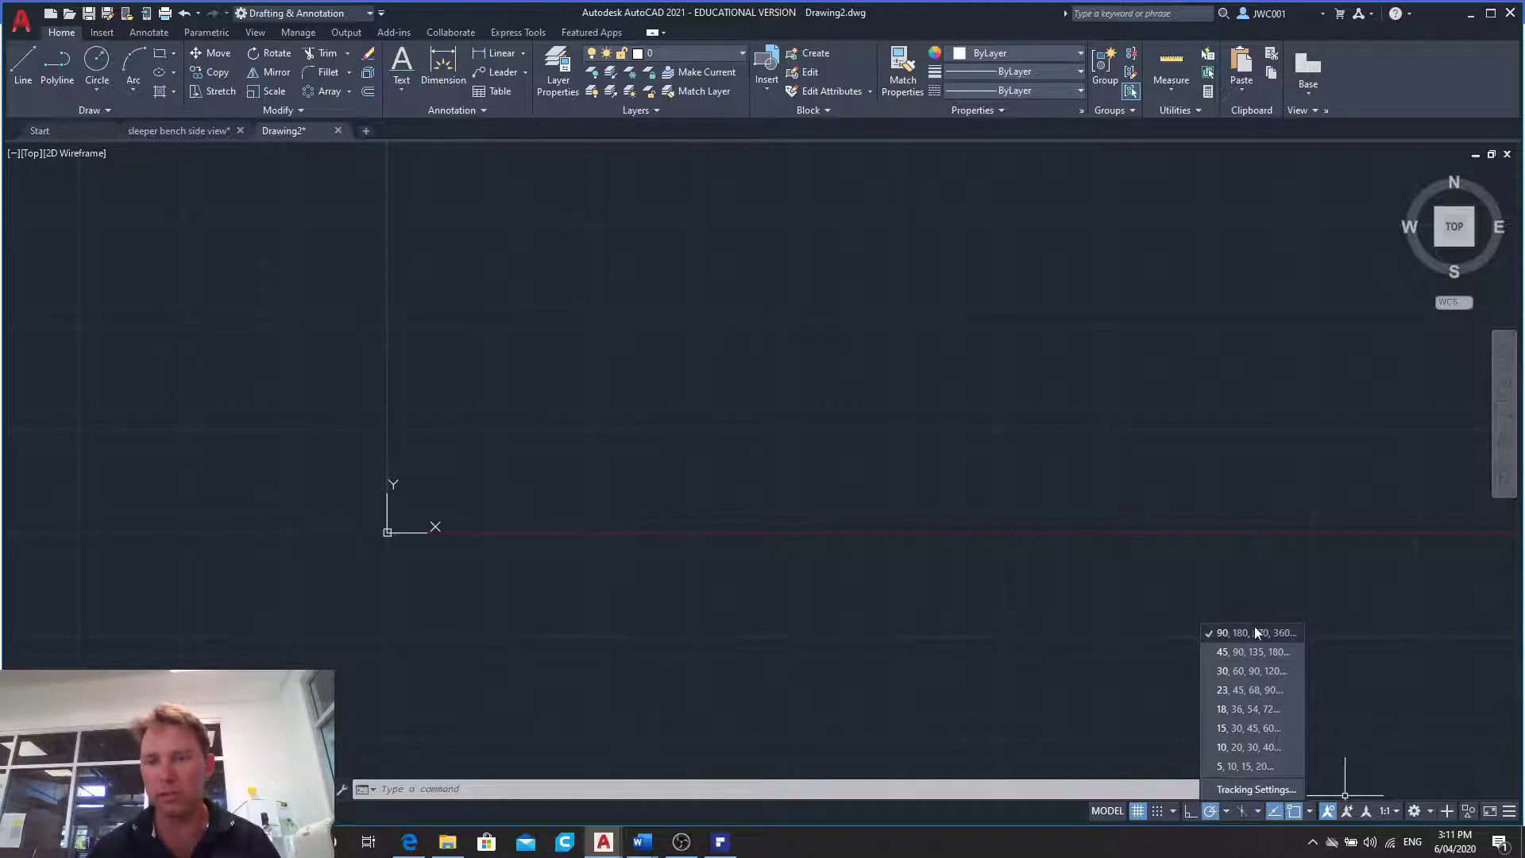
click(783, 494)
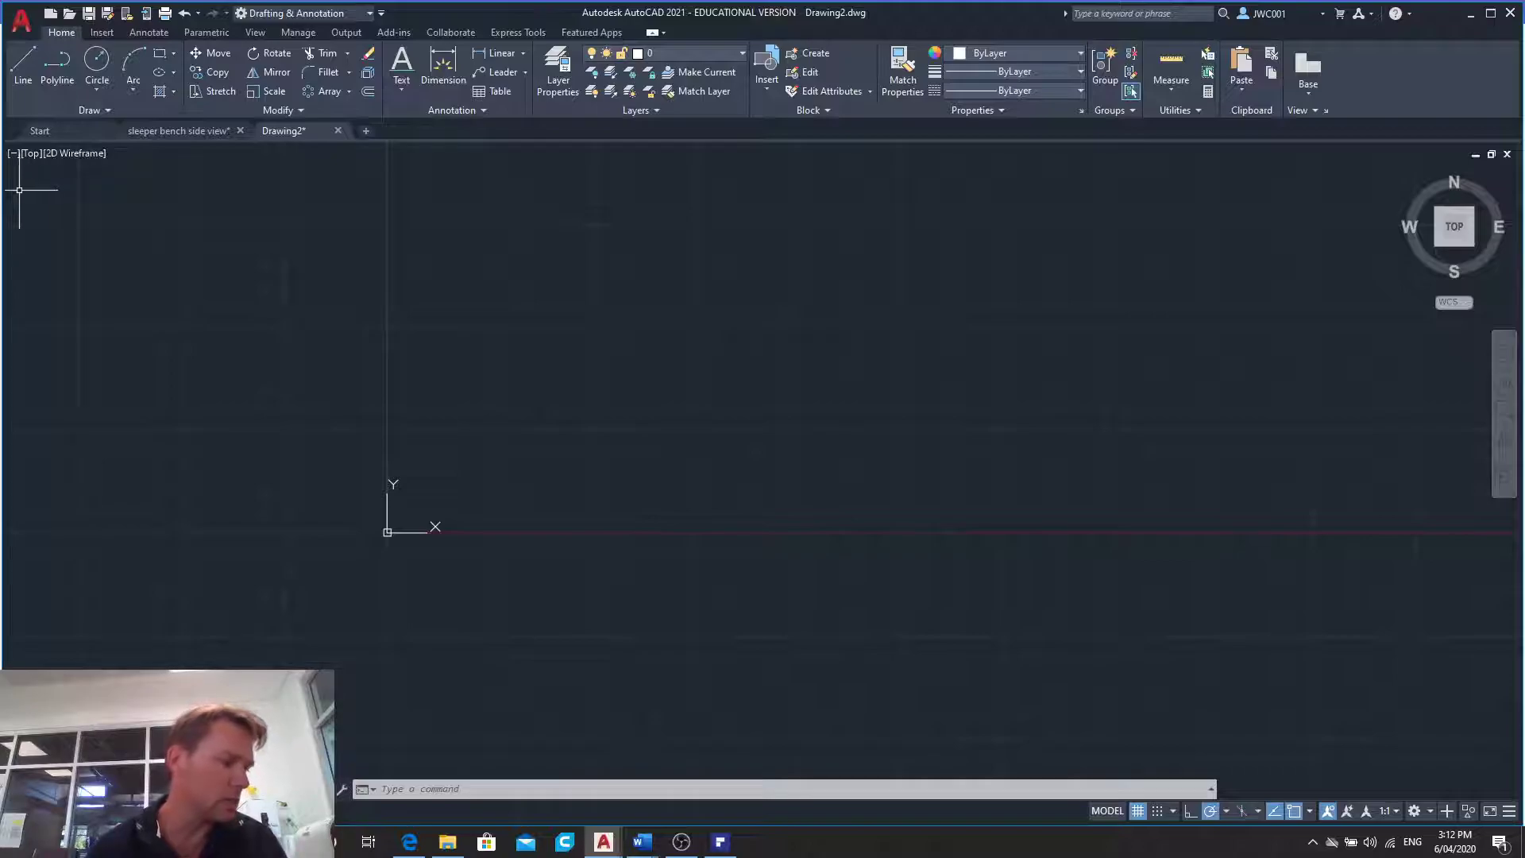
- Draw a vertical test line 200 units long straight downwards and erase it
click(23, 67)
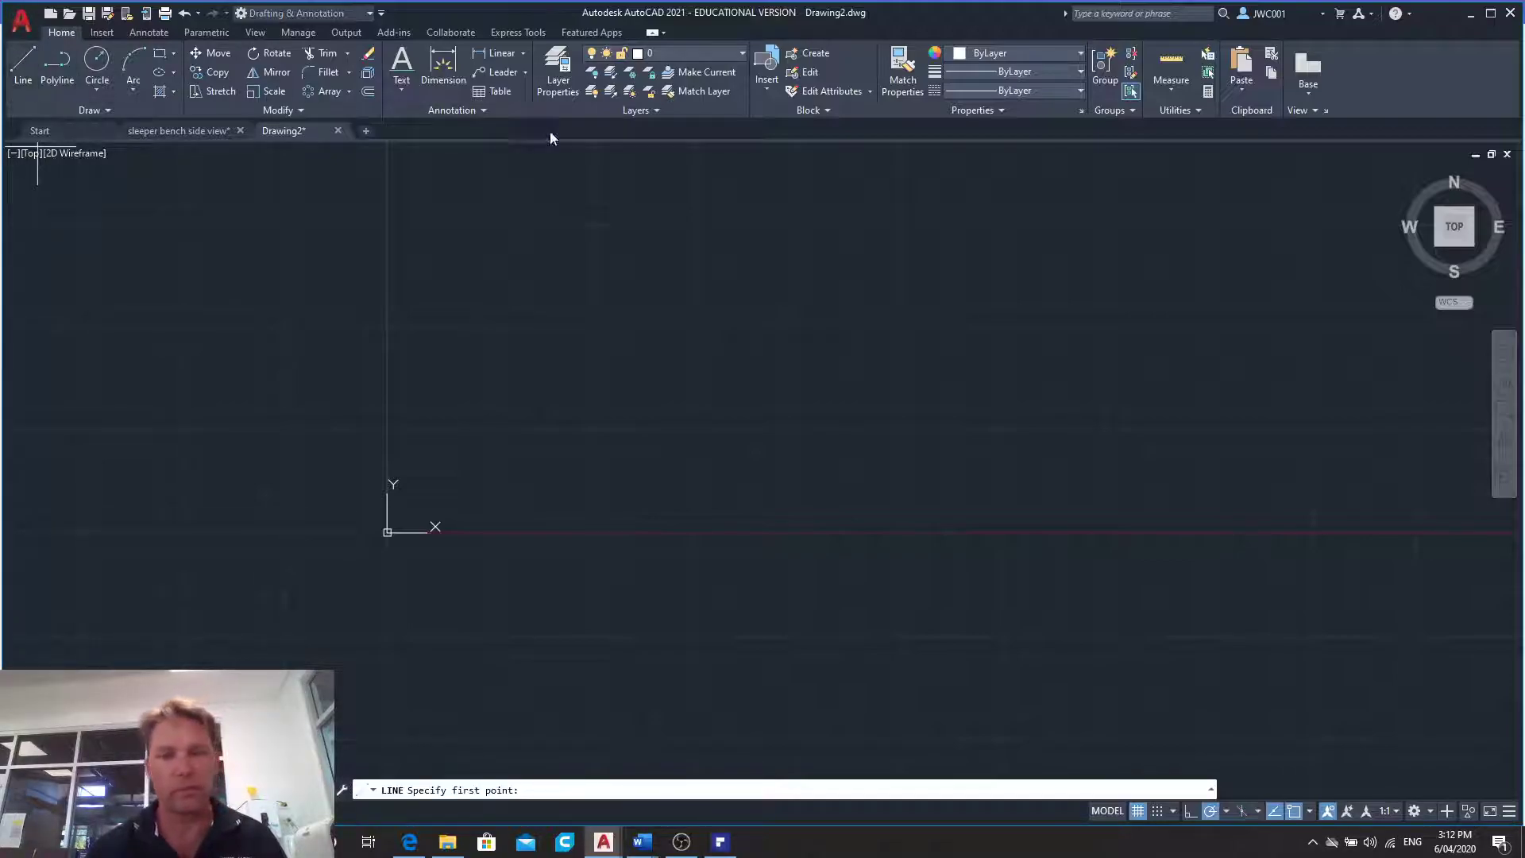
click(588, 169)
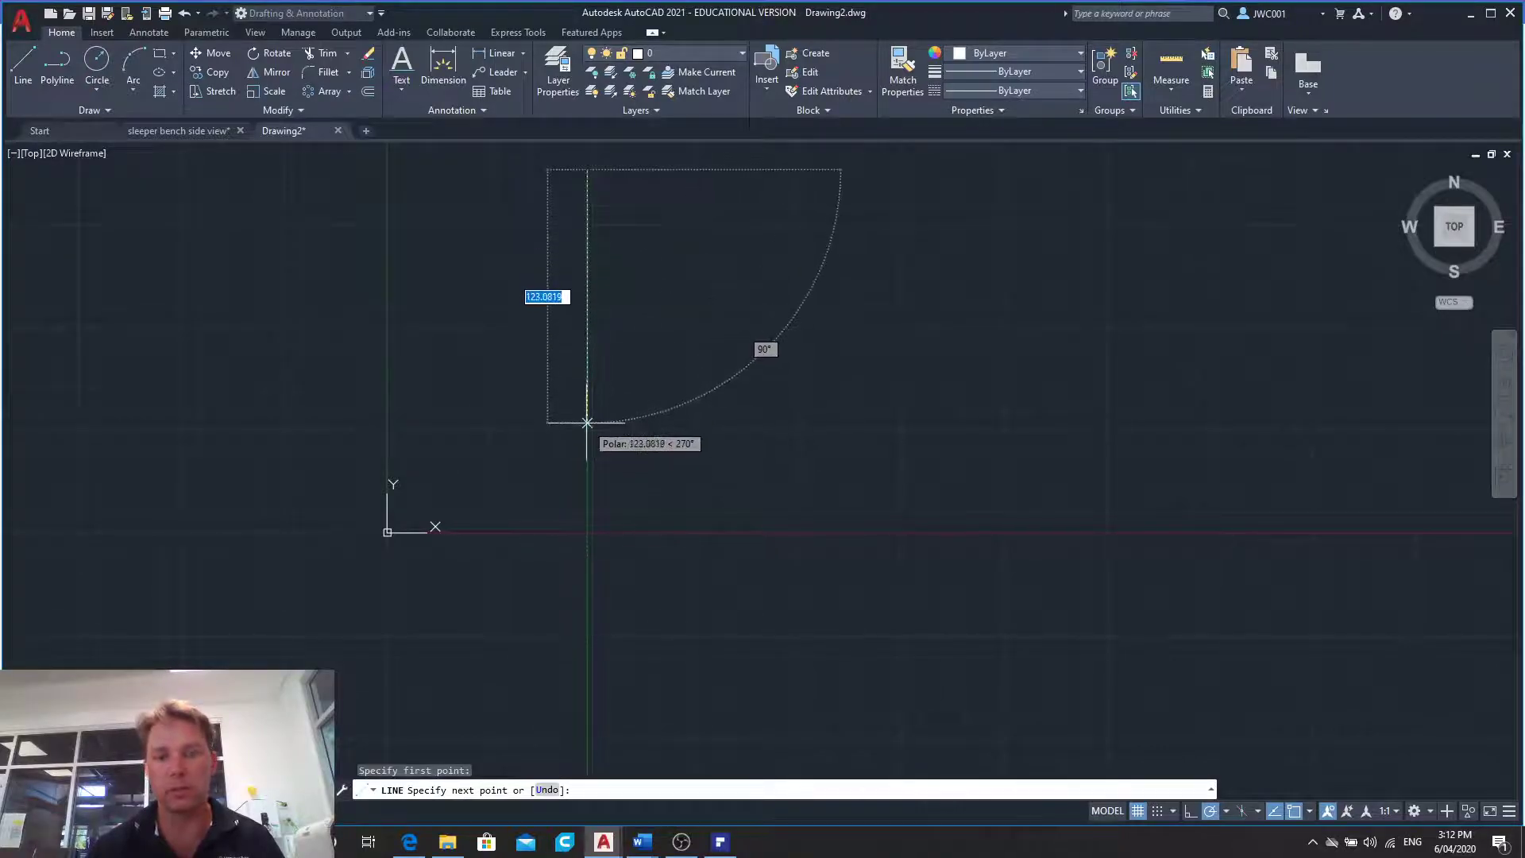
text(200)
key(Return)
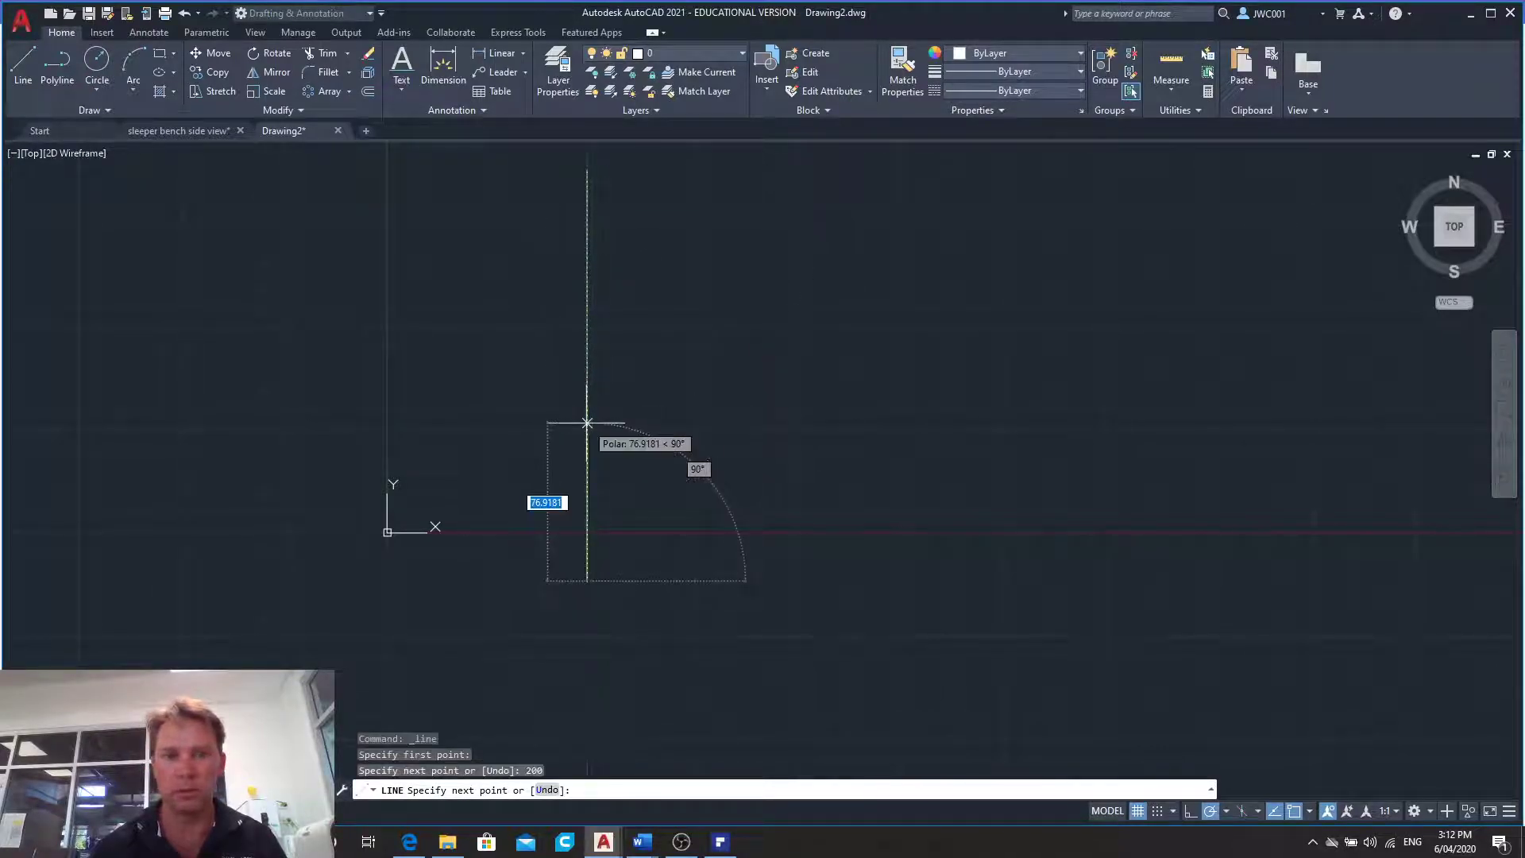
key(Escape)
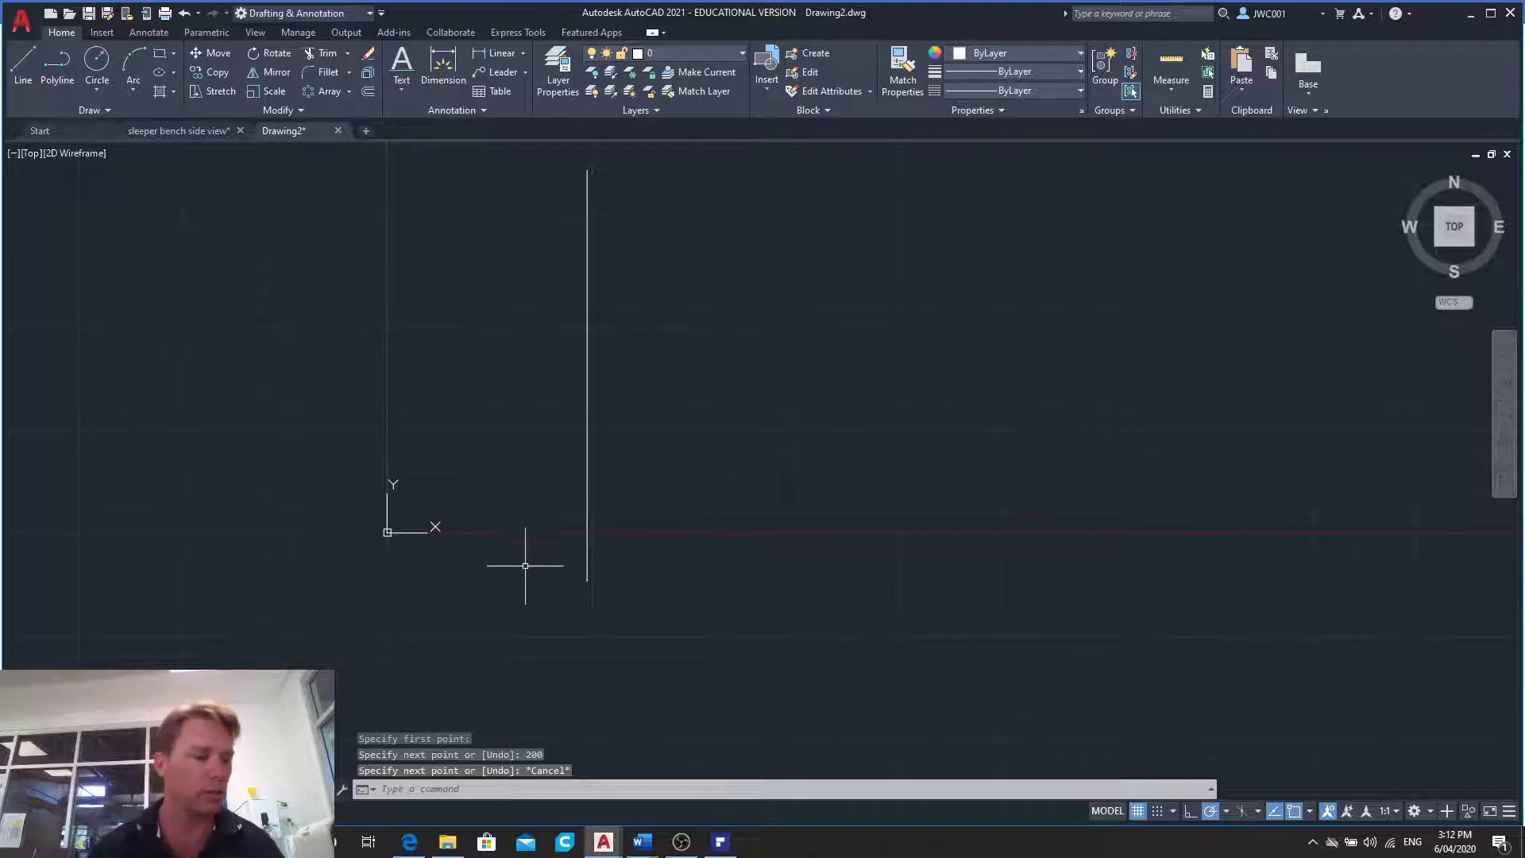
click(588, 248)
key(Delete)
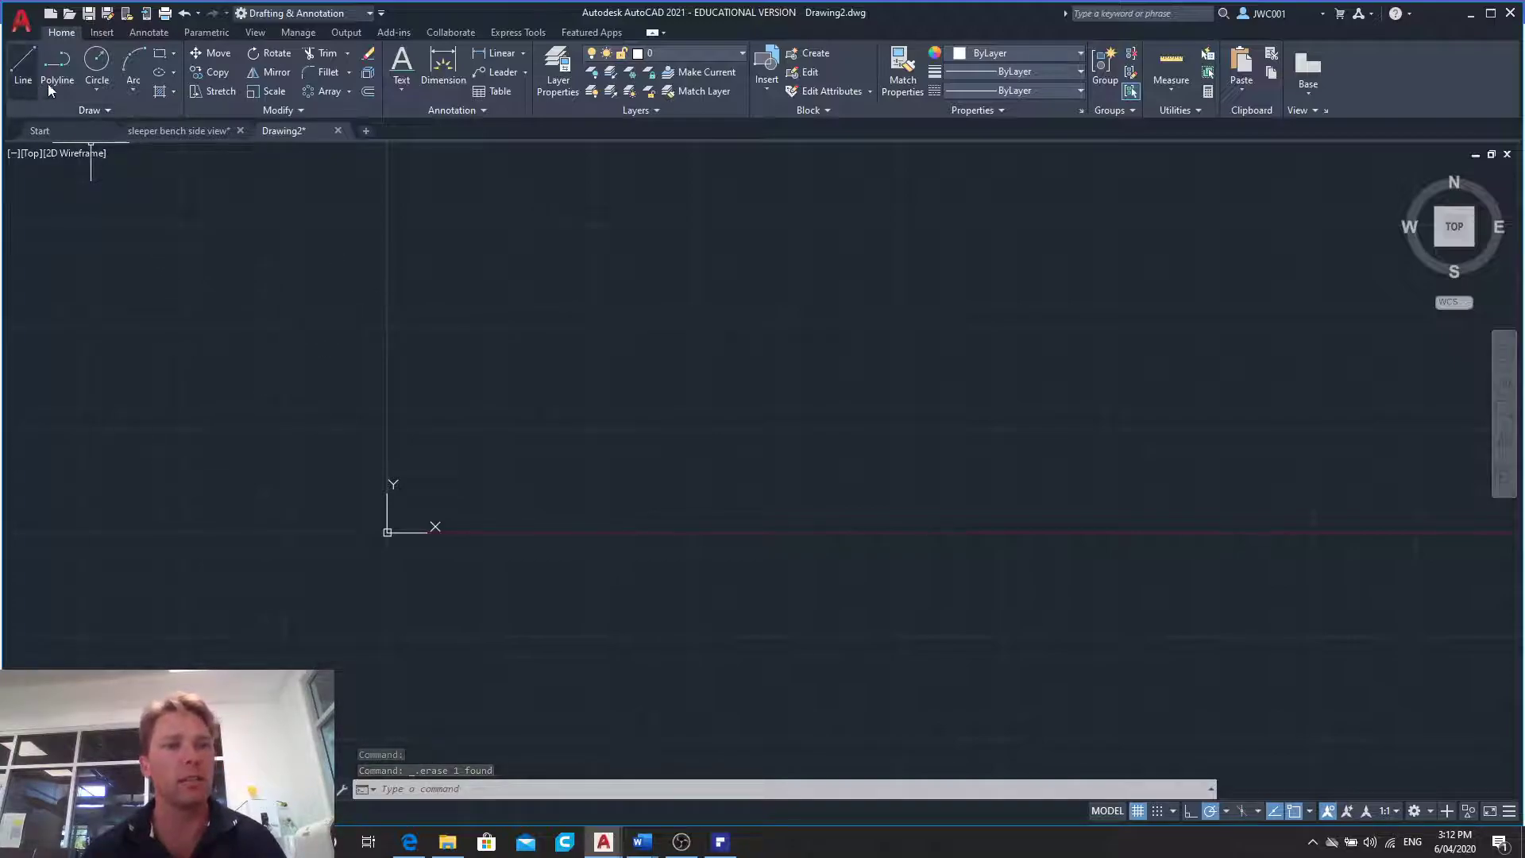
- Draw an upright ellipse from its centre with a horizontal half-axis of 24 and a vertical half-axis of 76
click(175, 75)
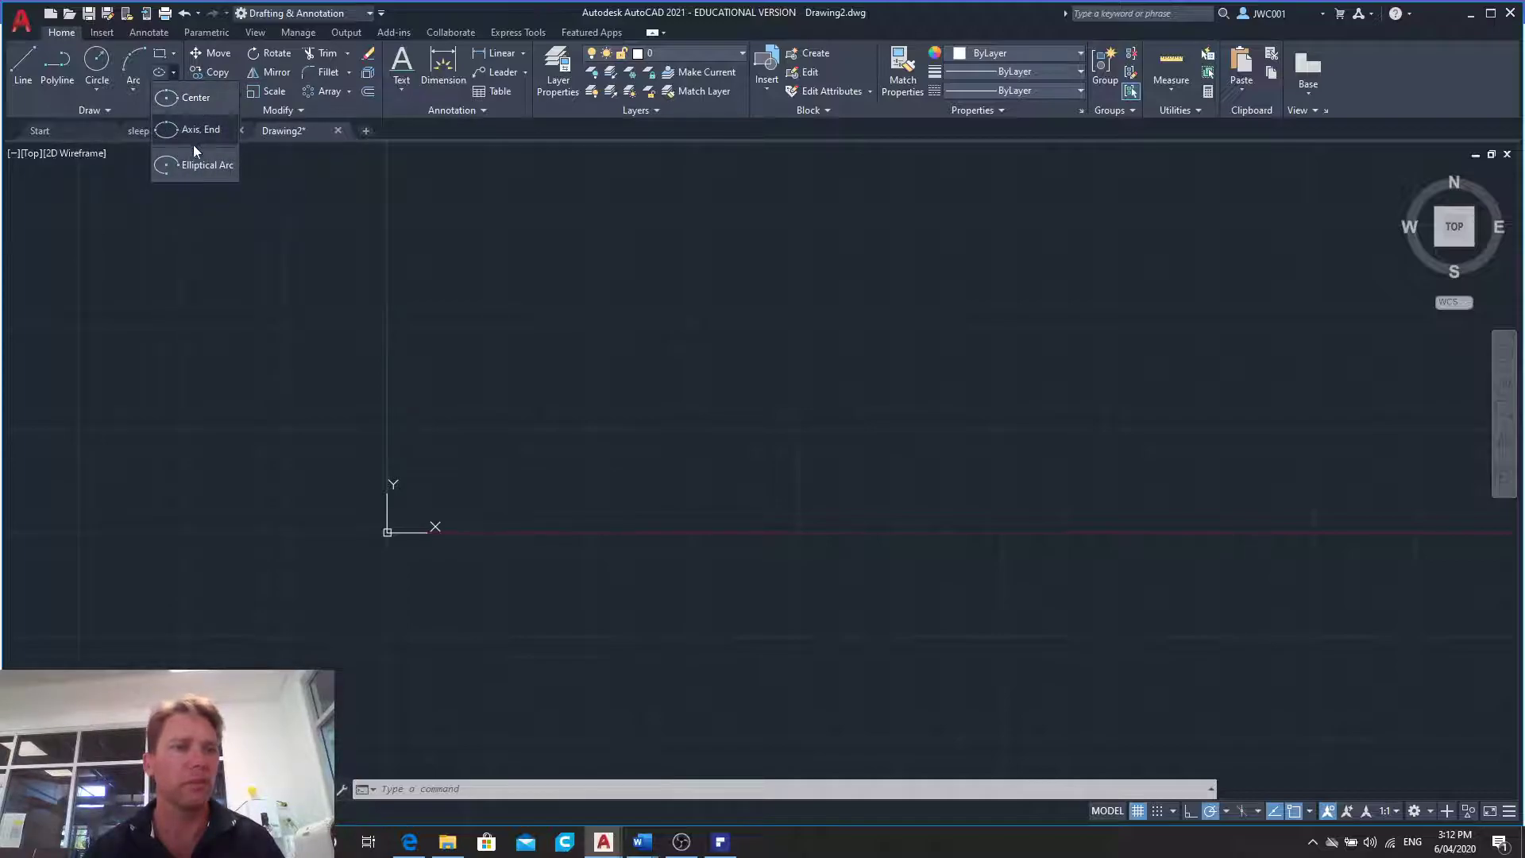
click(189, 99)
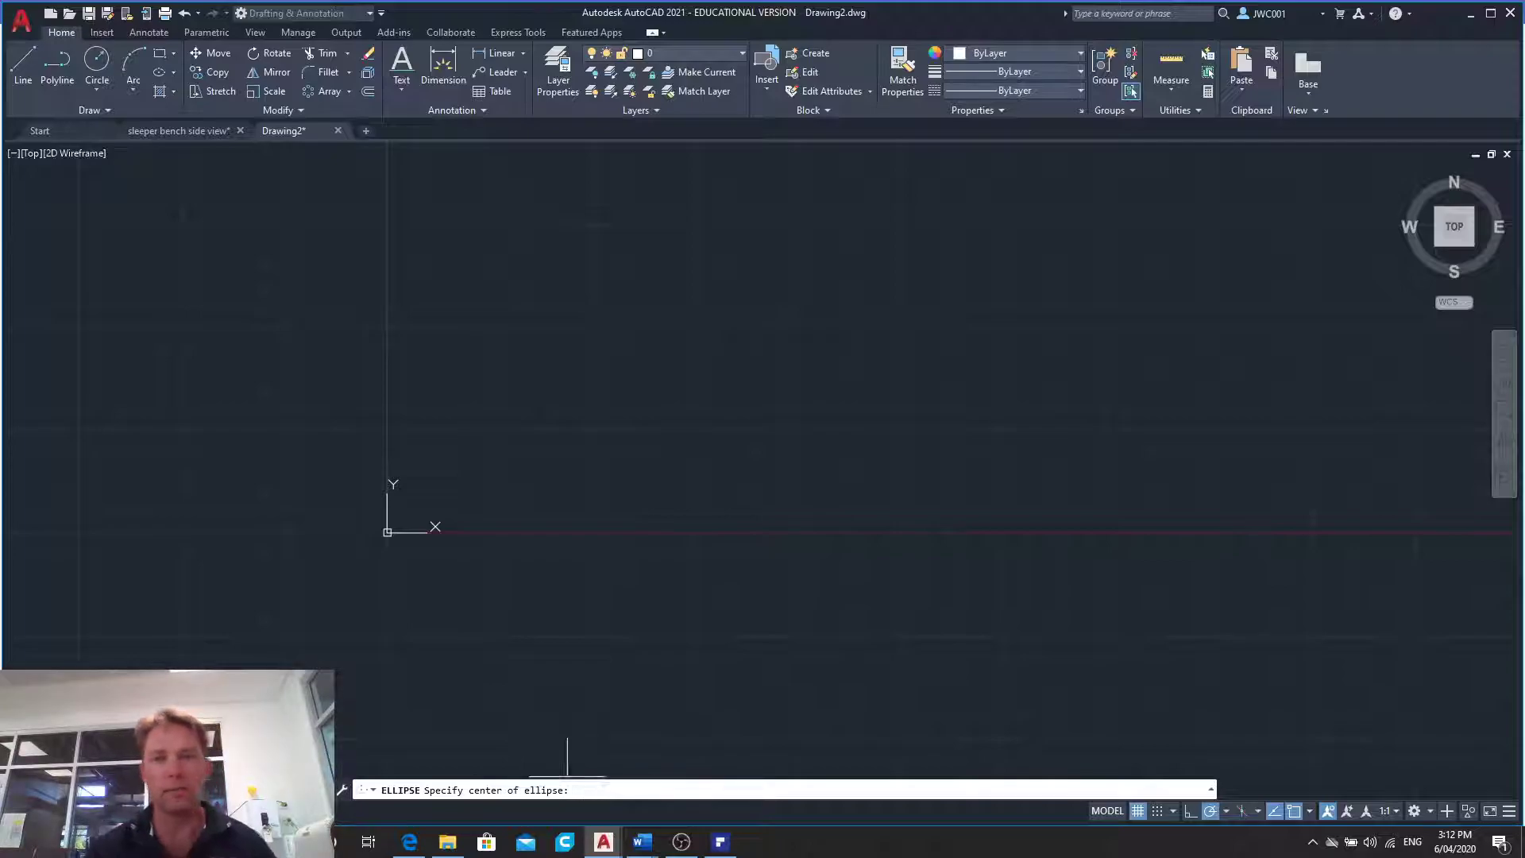
click(763, 480)
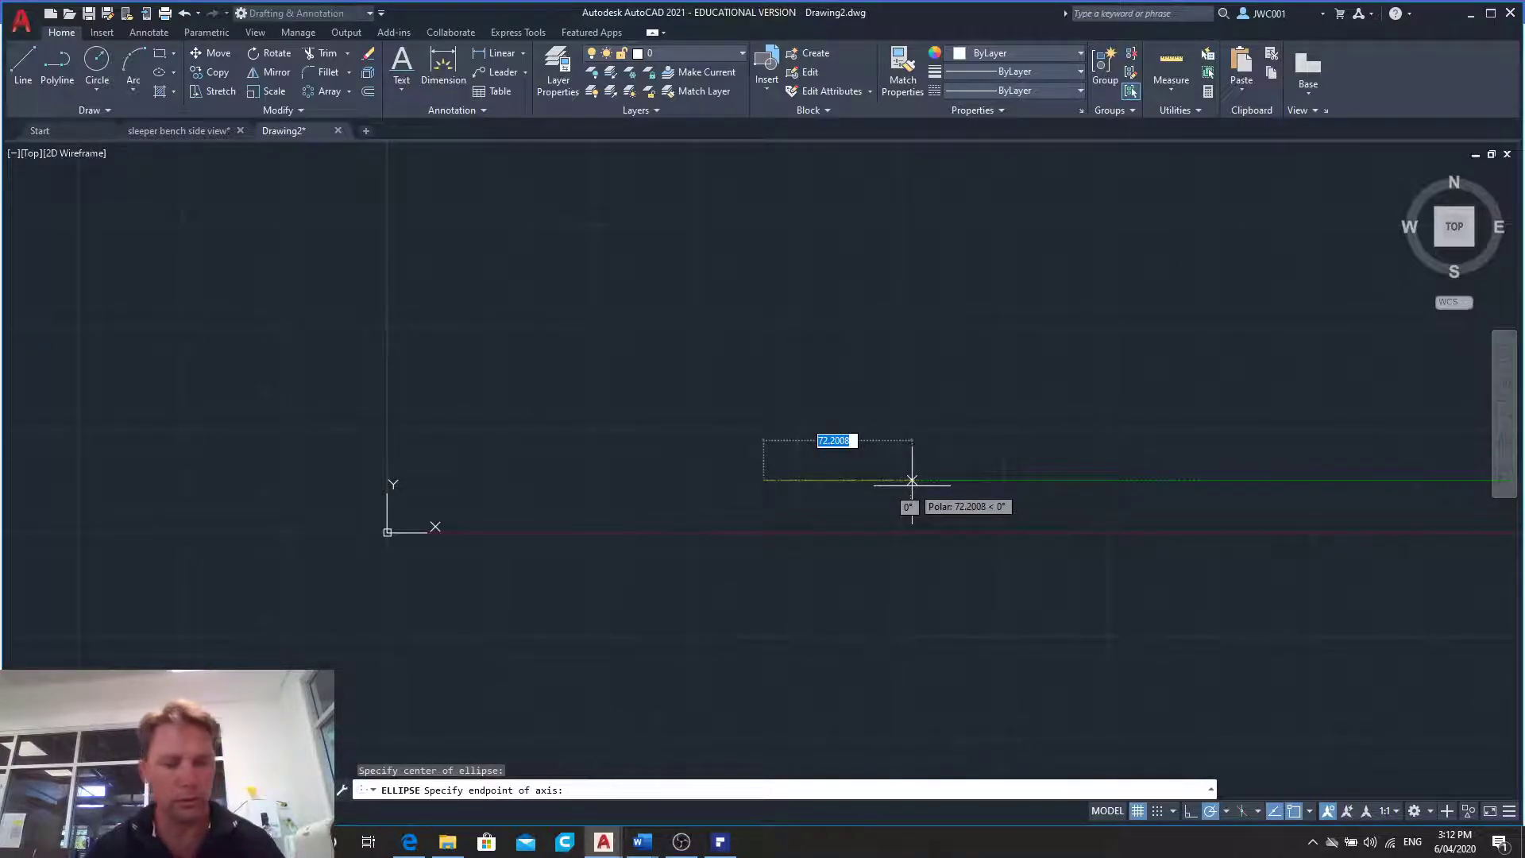
text(24)
key(Return)
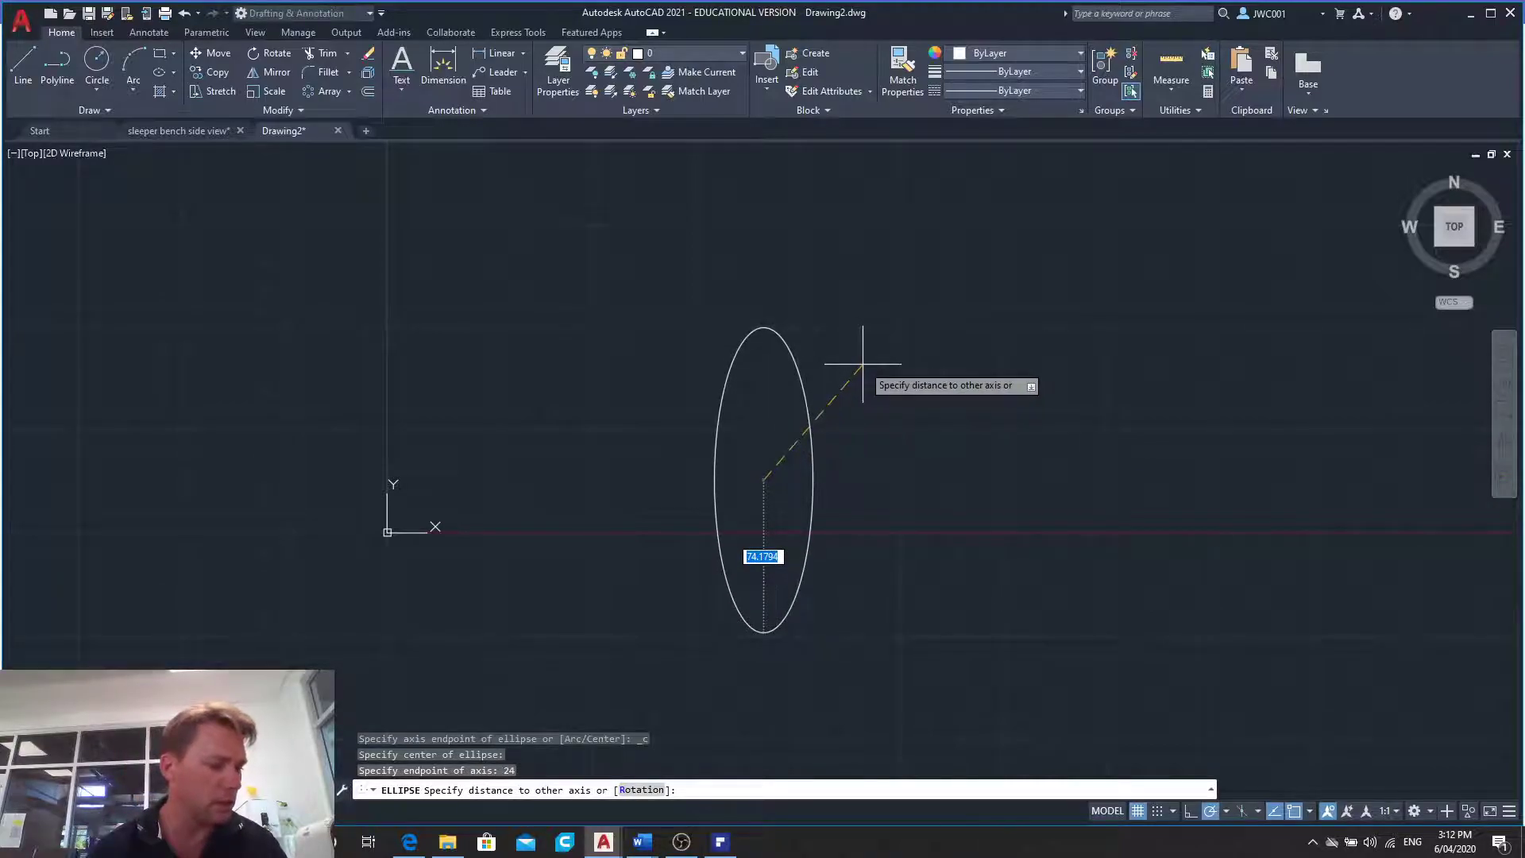
text(76)
key(Return)
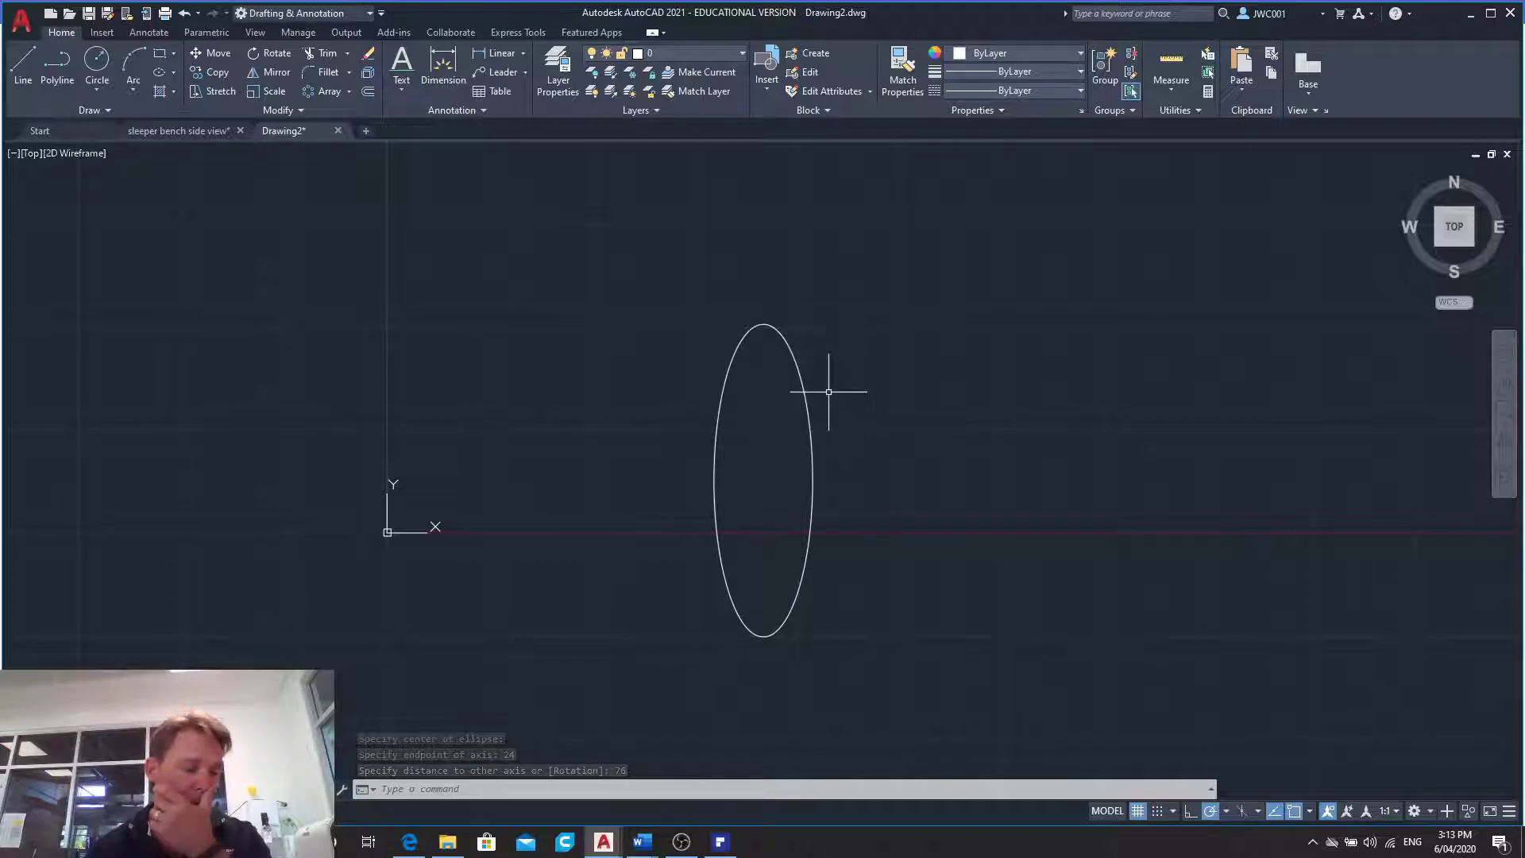
- Draw a concentric outer ellipse with half-axes of 30 horizontally and 82 vertically, and erase it again
click(158, 73)
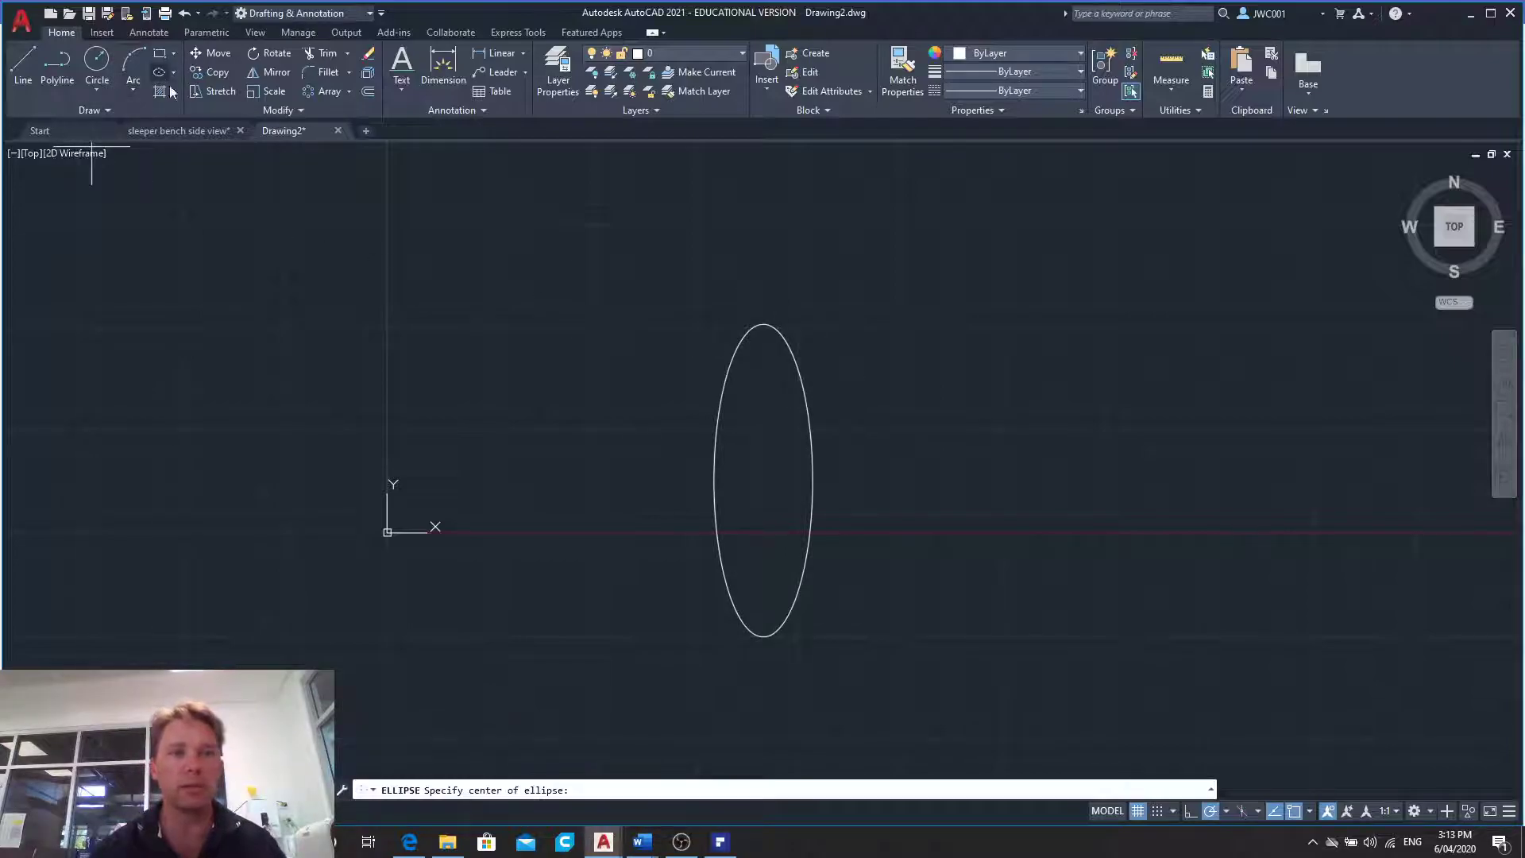
click(763, 481)
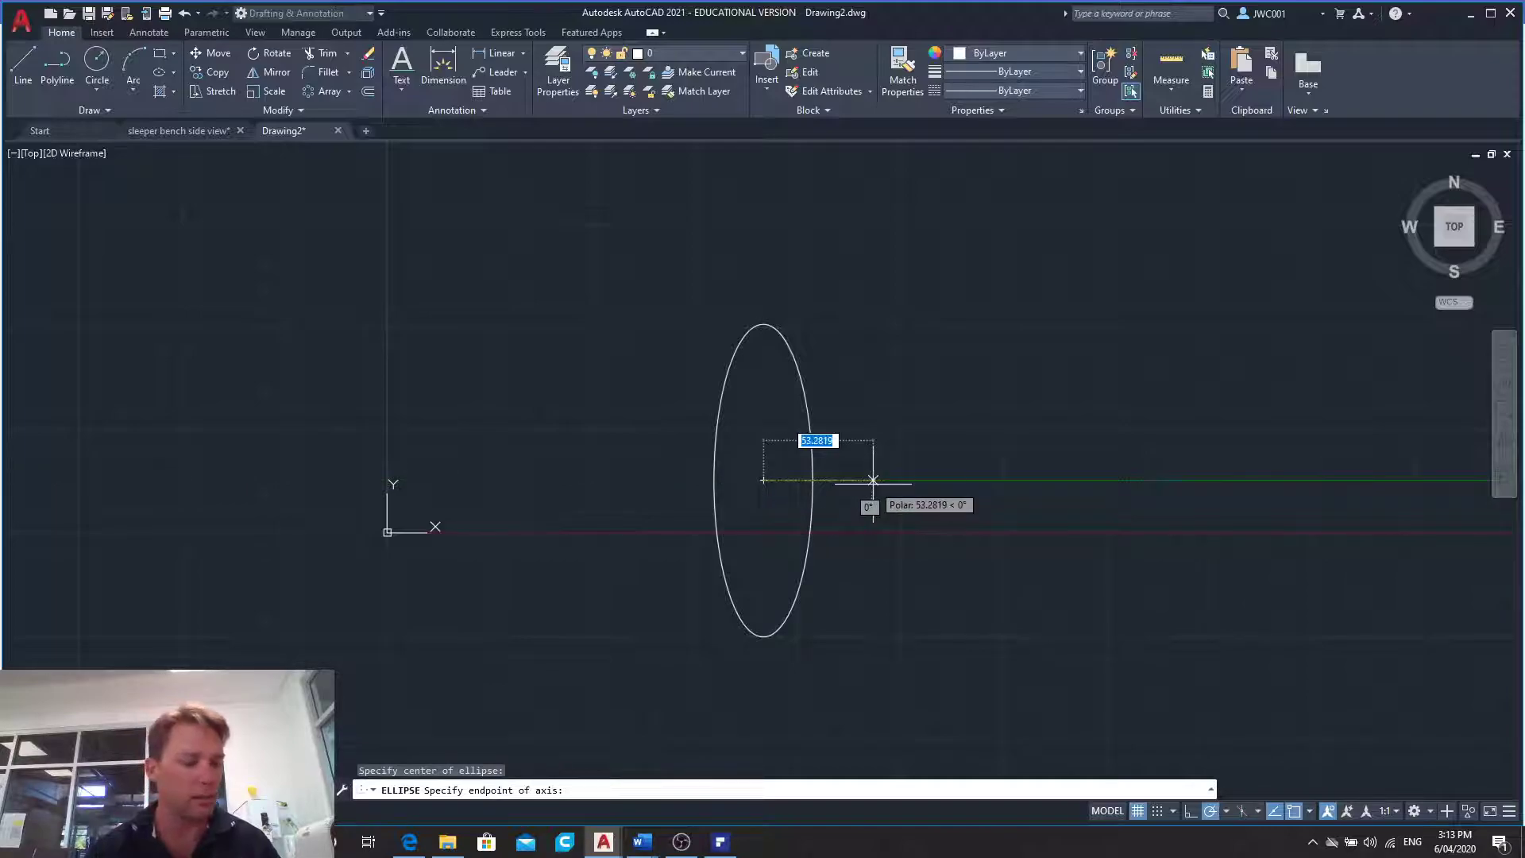
text(30)
key(Return)
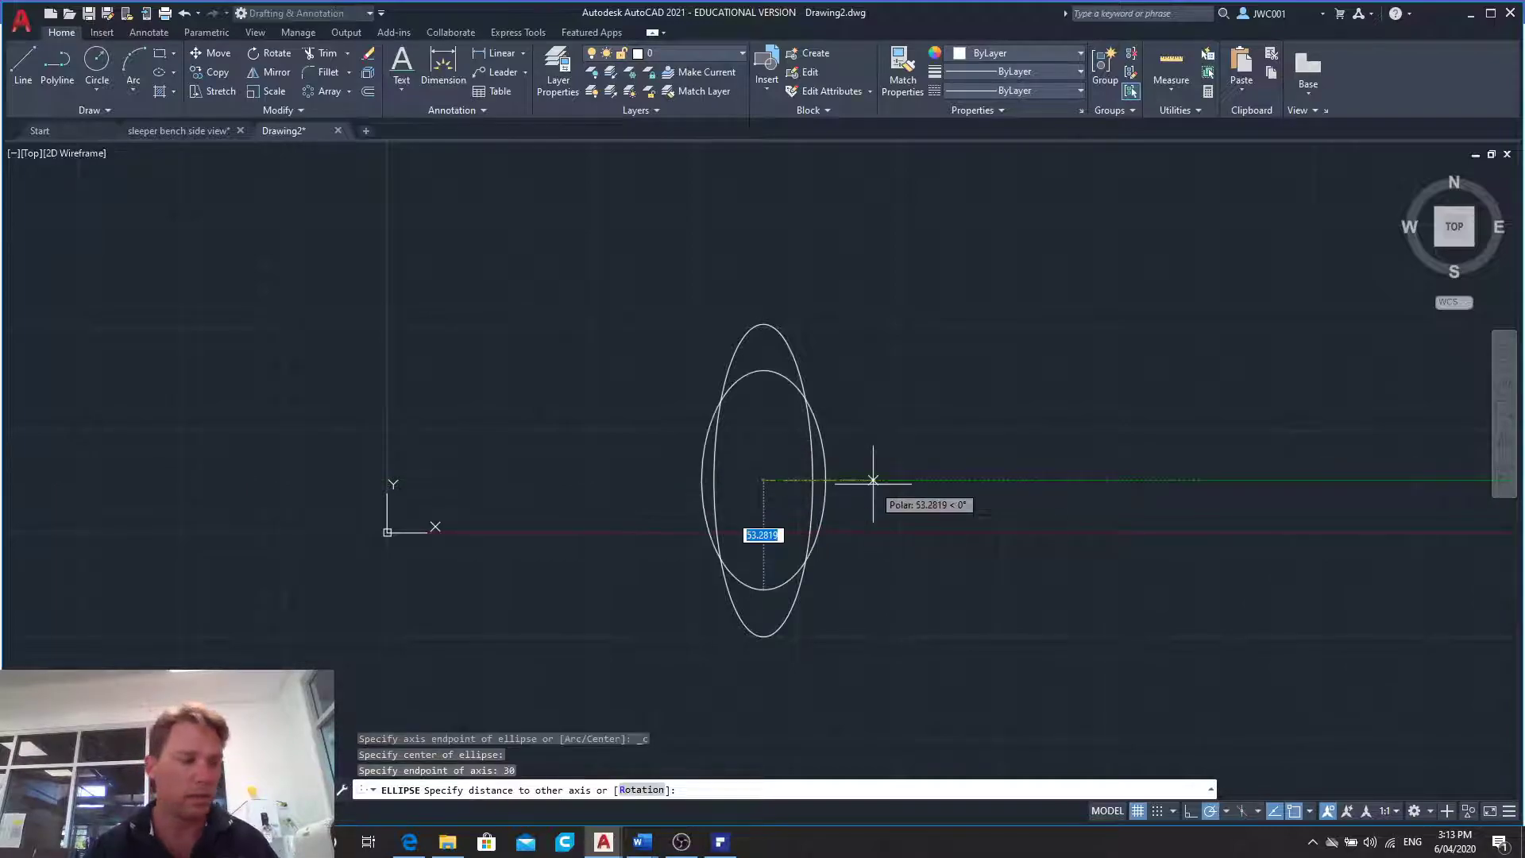
text(82)
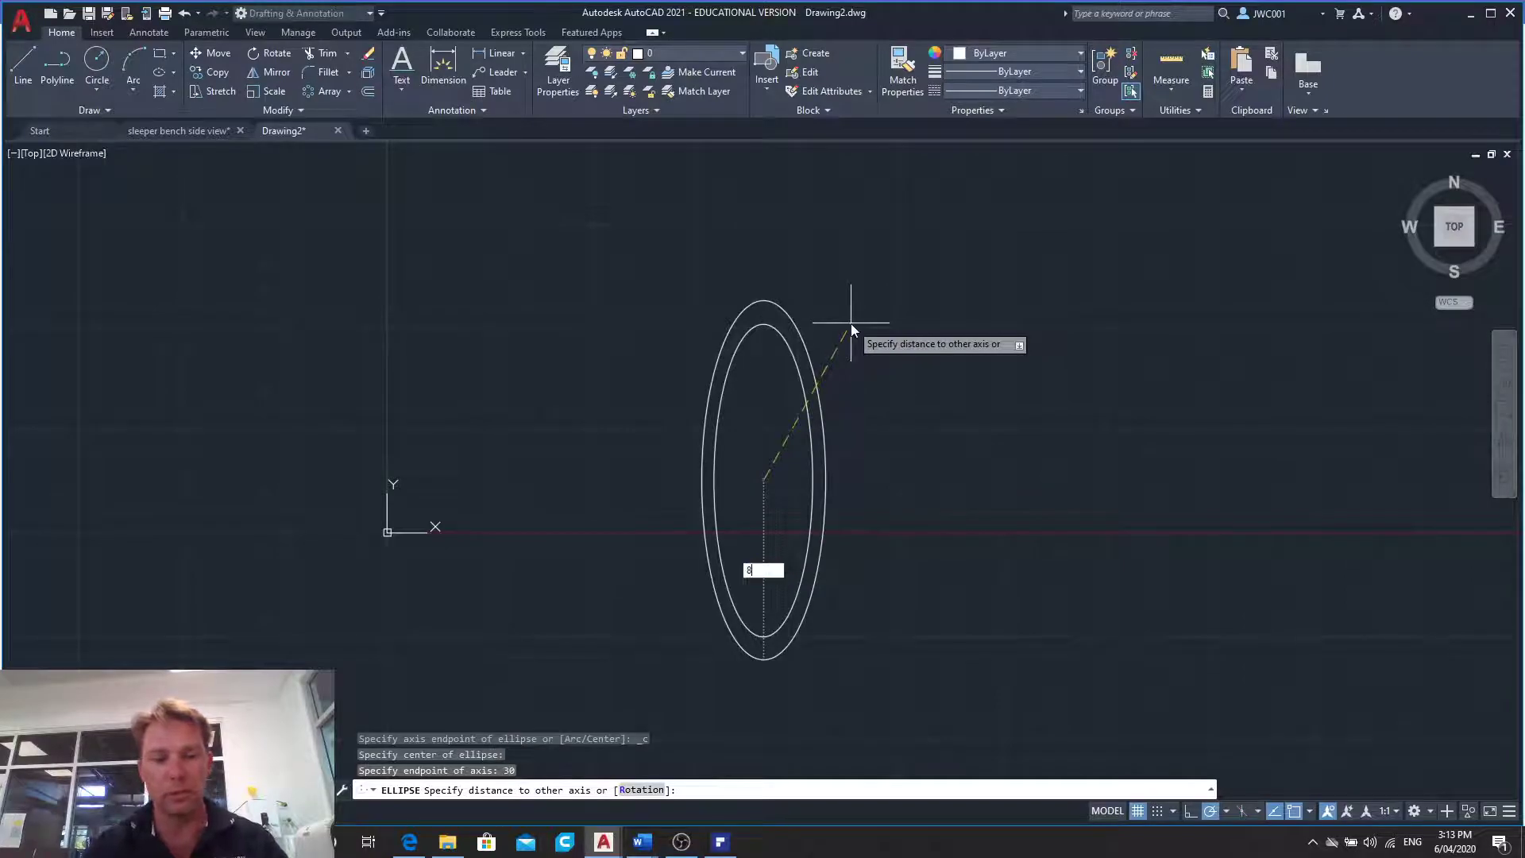
key(Return)
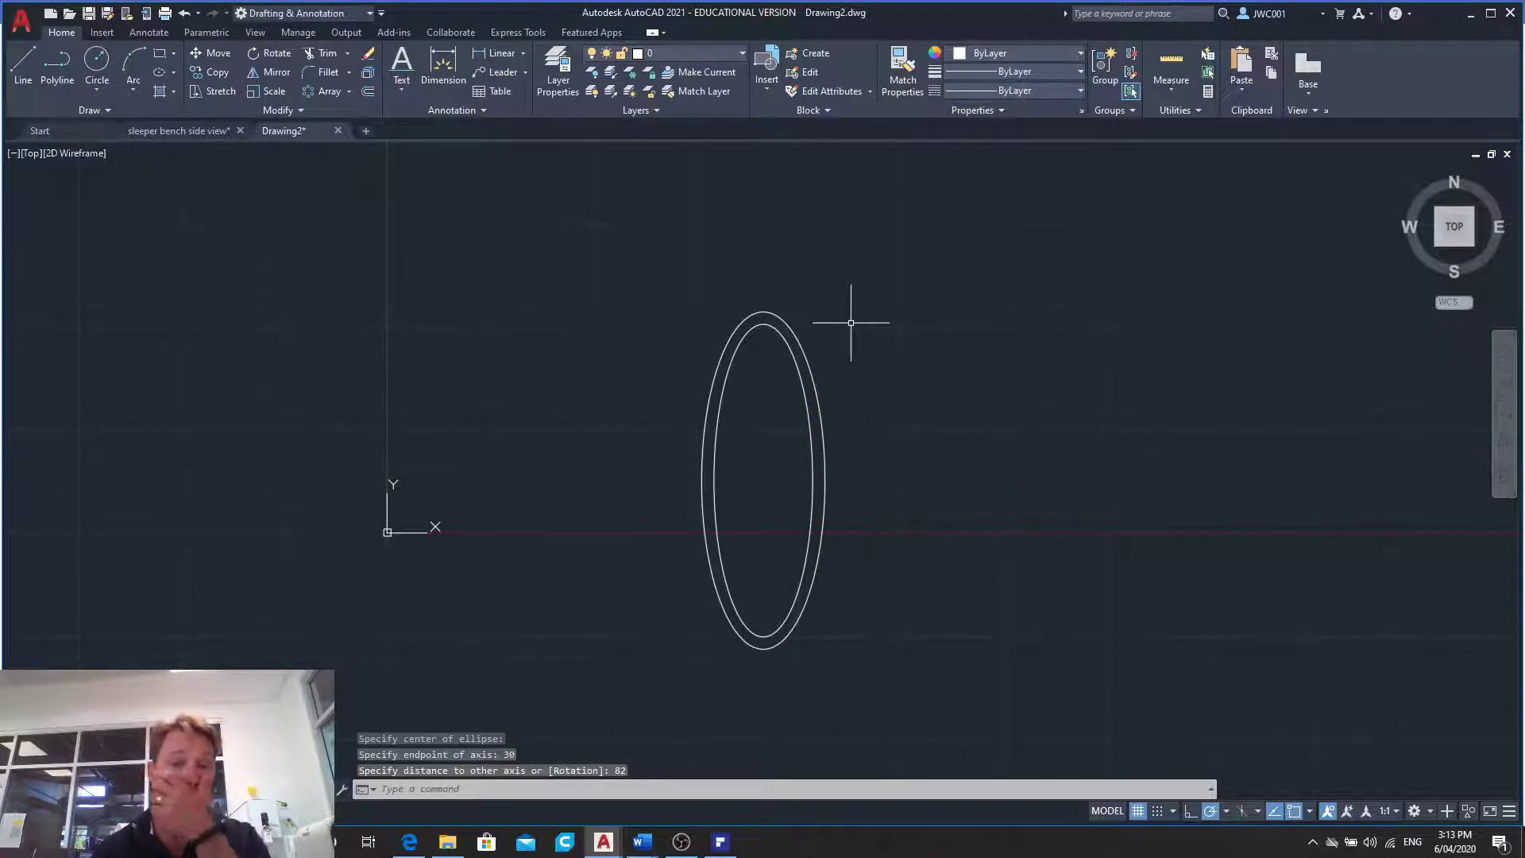
click(805, 350)
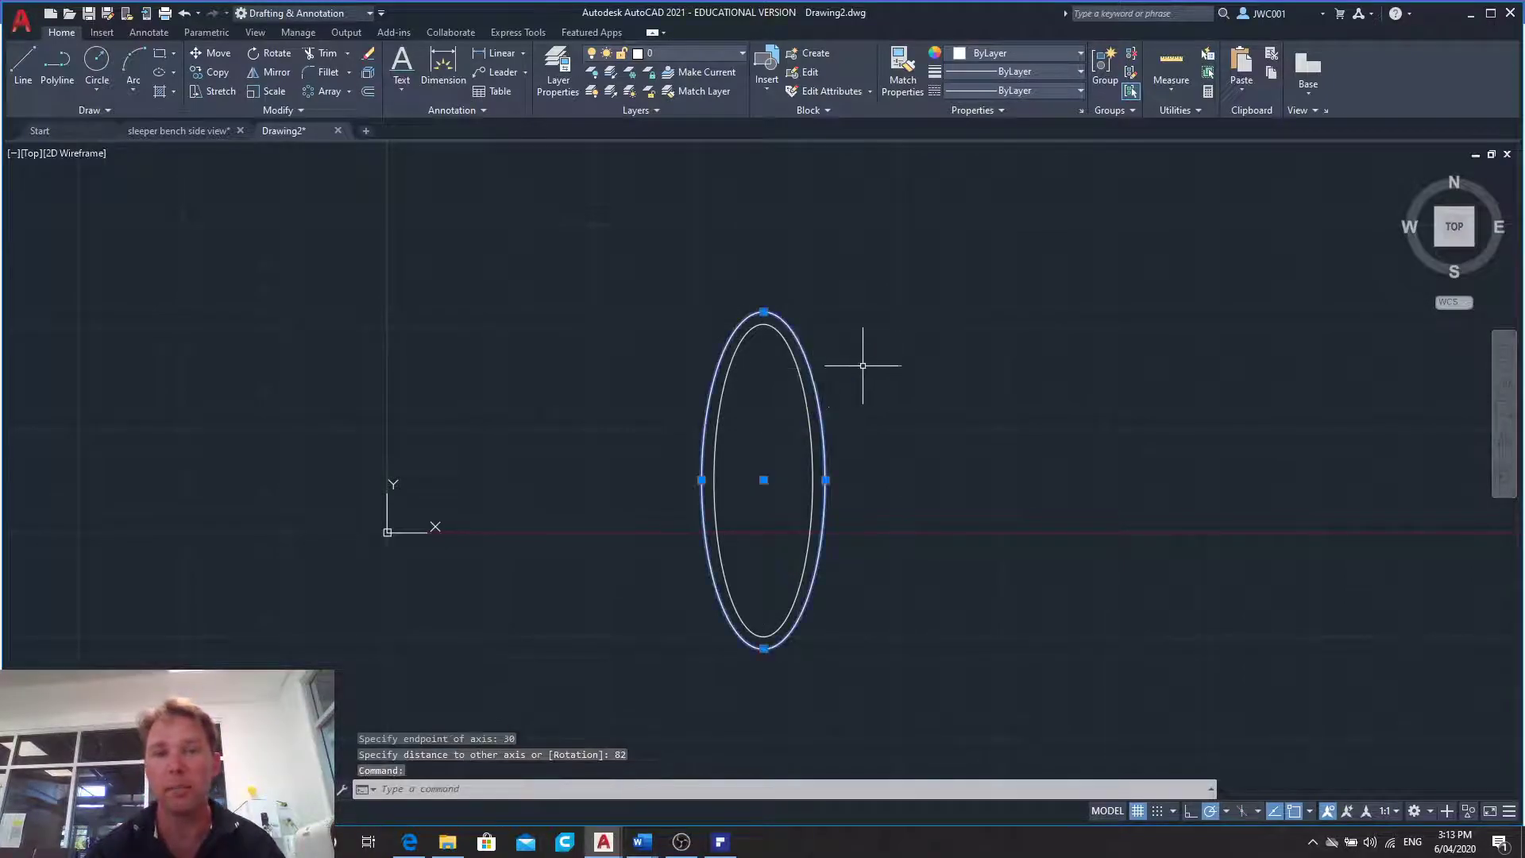
key(Delete)
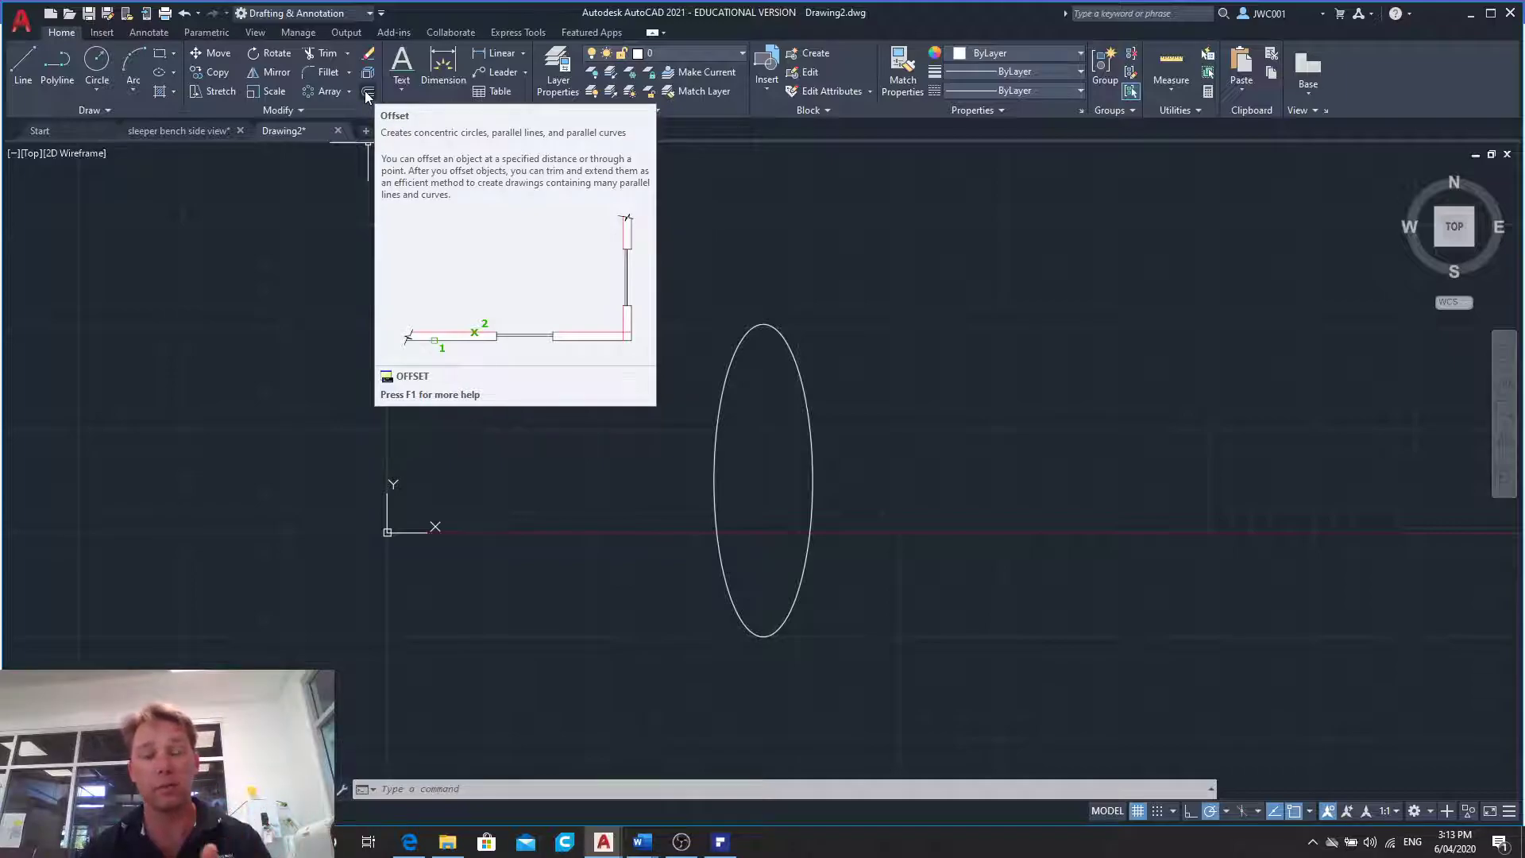
- Offset the ellipse outwards by 6 to make the outer outline
click(367, 93)
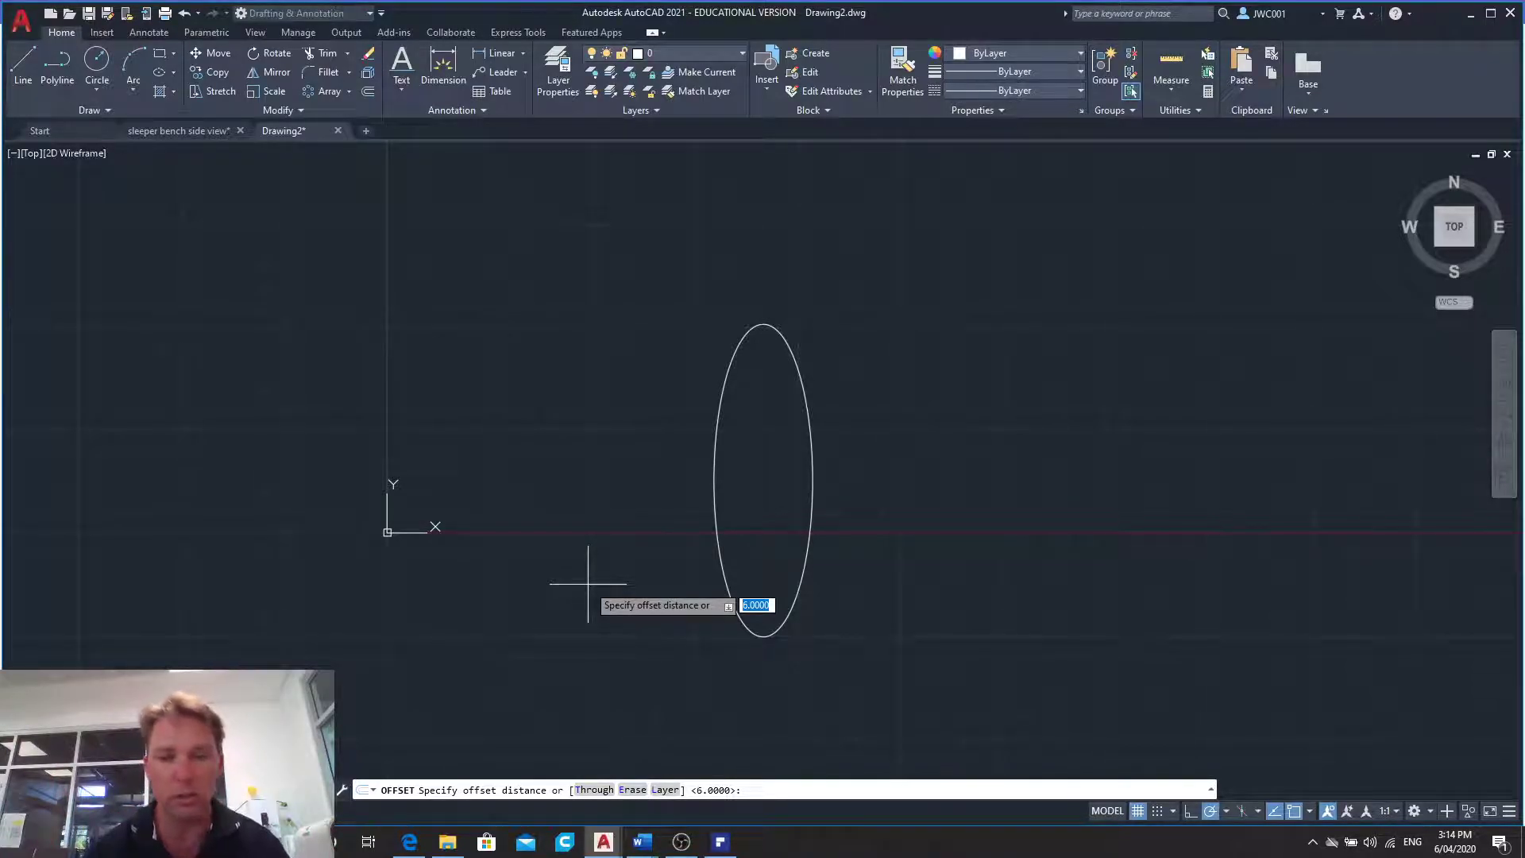
text(6)
key(Return)
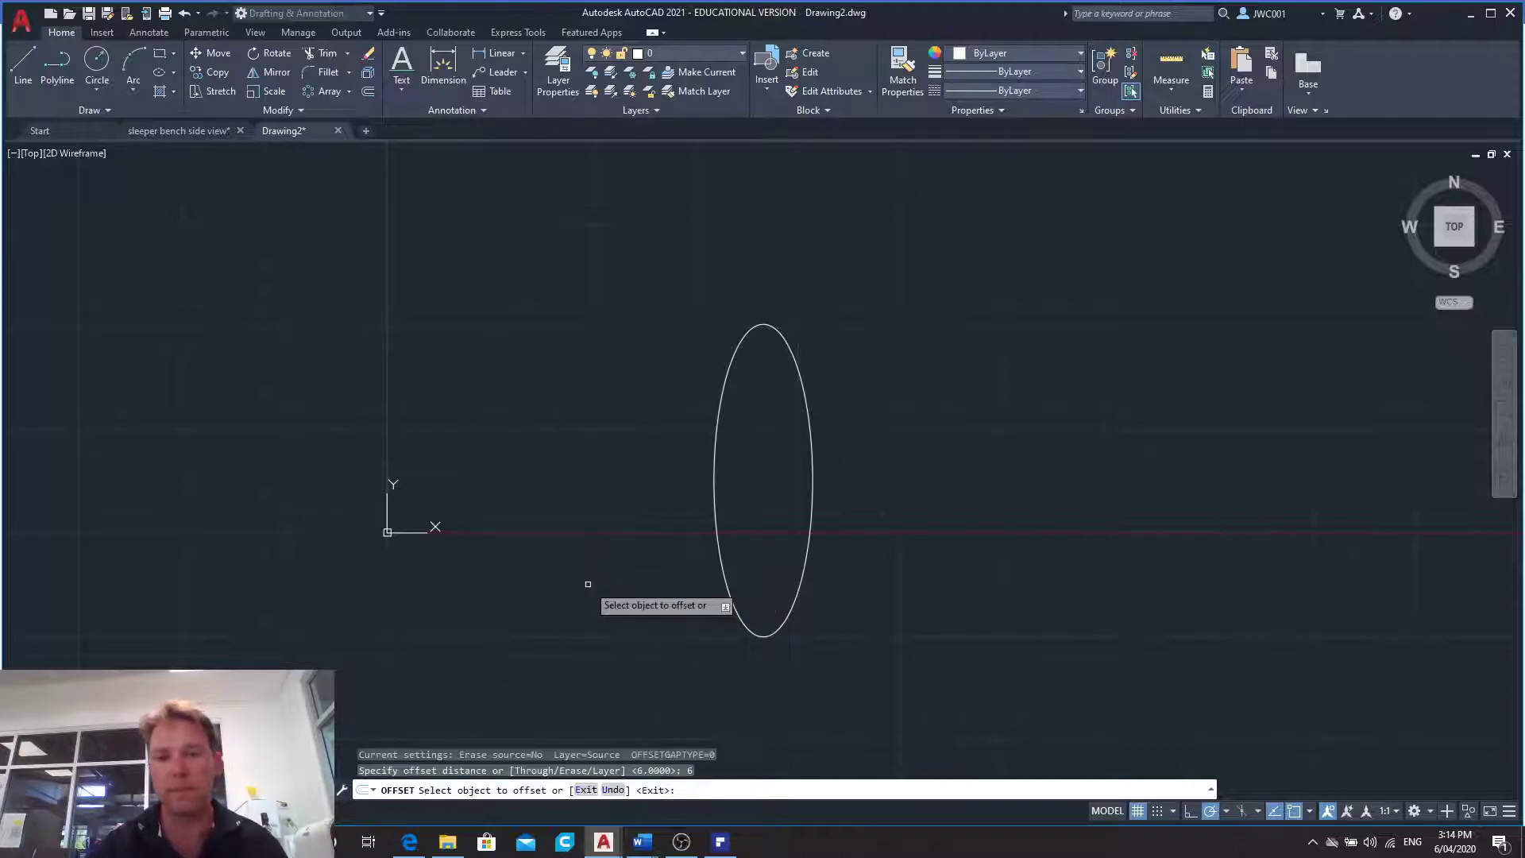
click(714, 475)
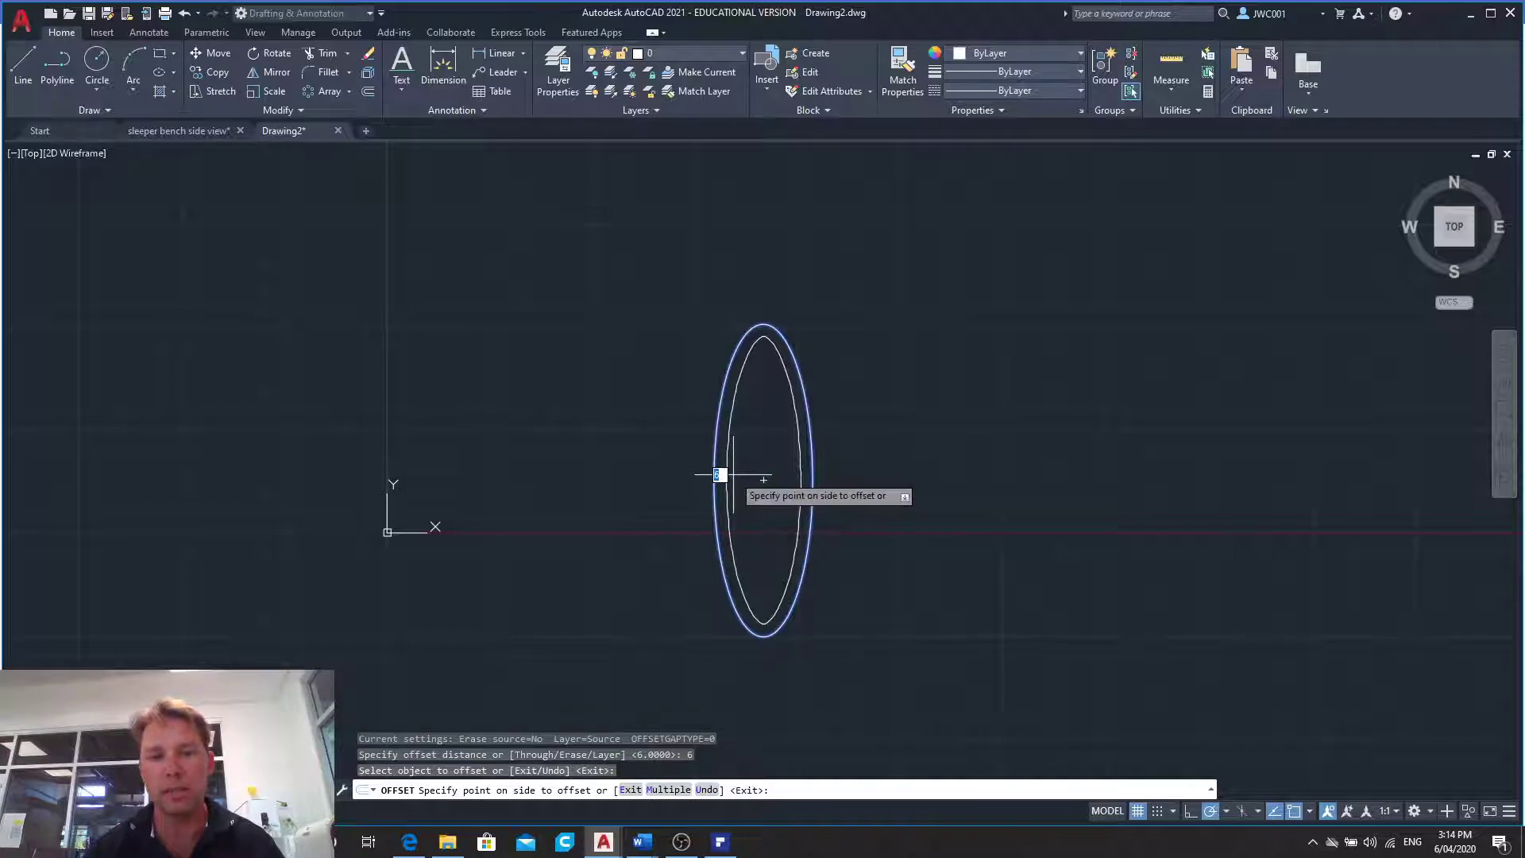
click(682, 466)
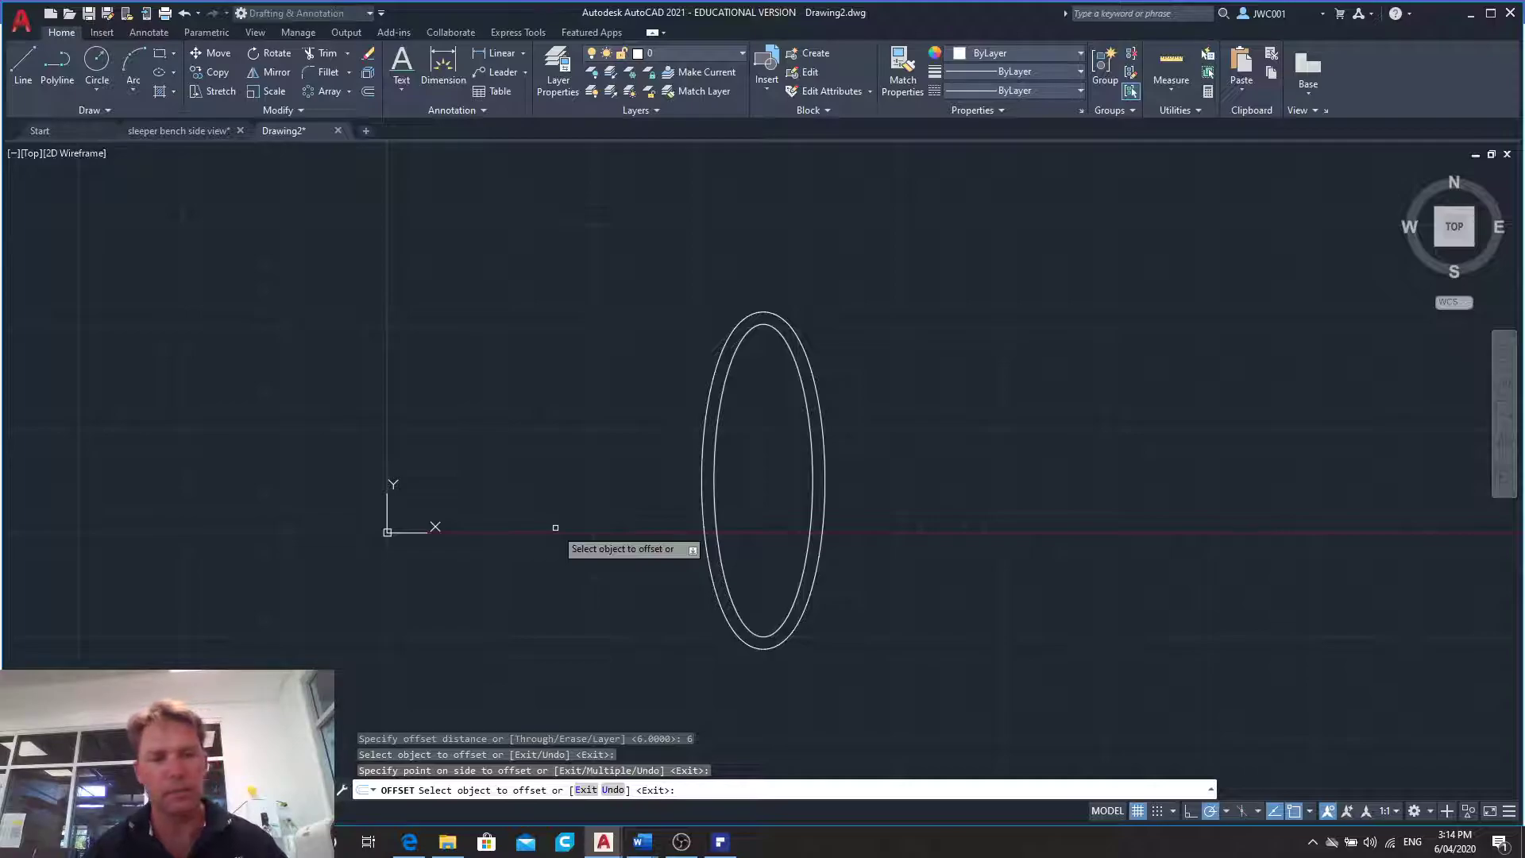
key(Escape)
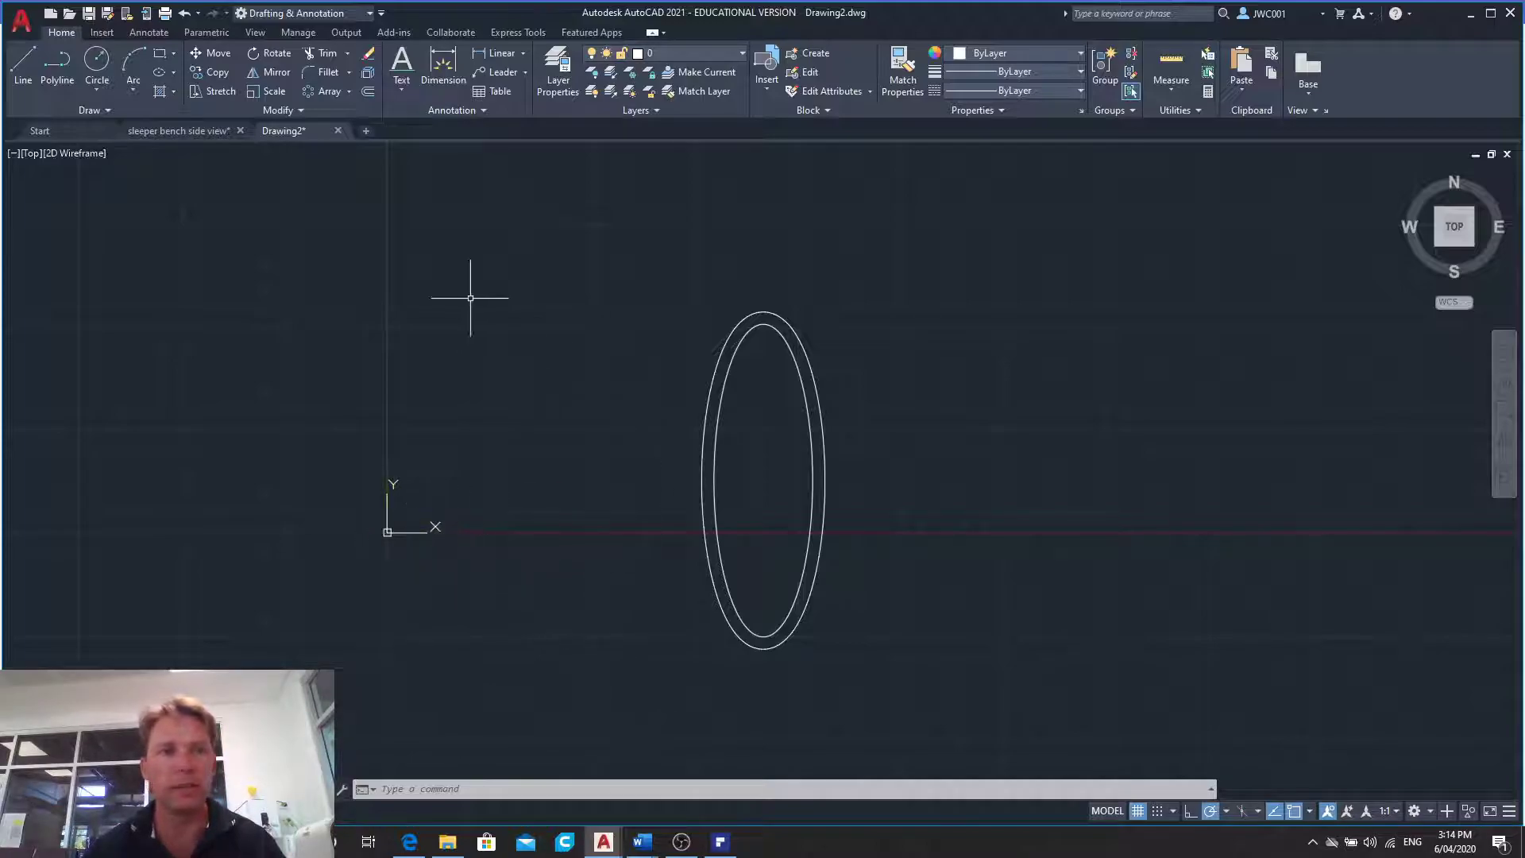
- Create a polar array of the inner ellipse around its centre with 3 items
click(349, 91)
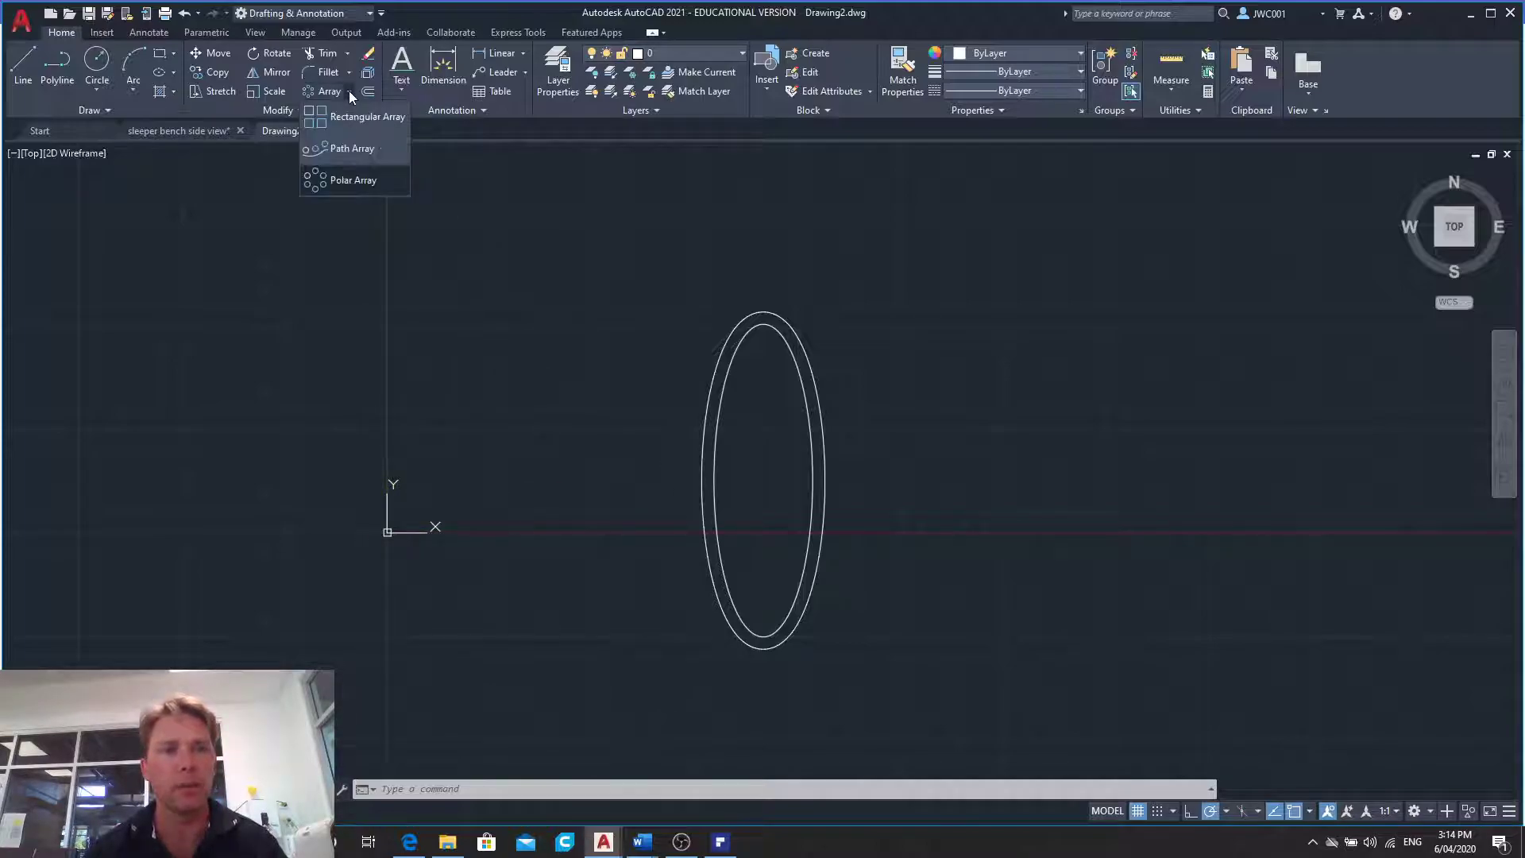
click(319, 185)
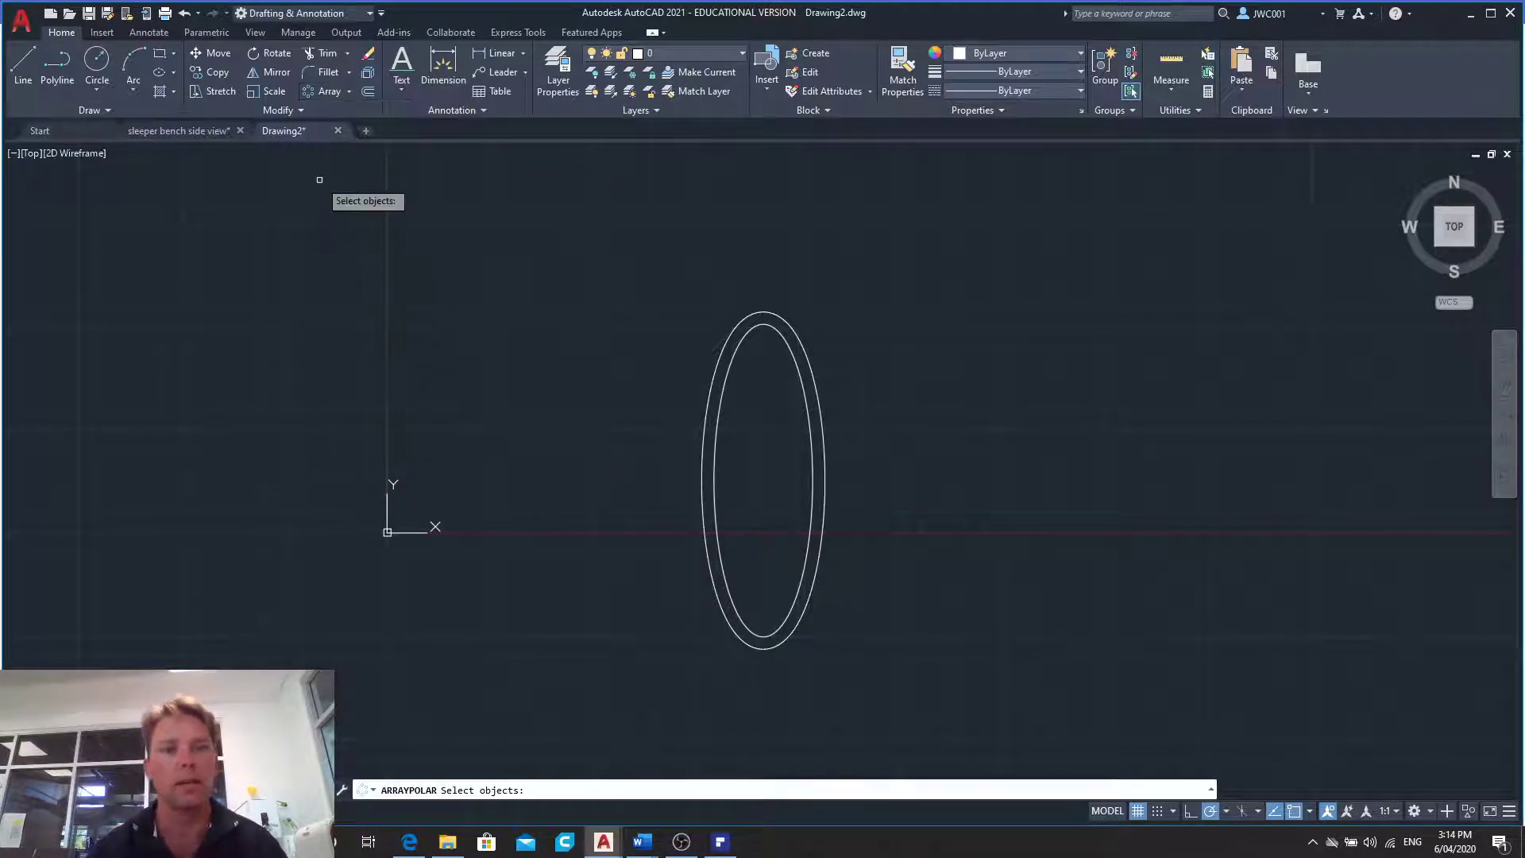
click(732, 358)
key(Return)
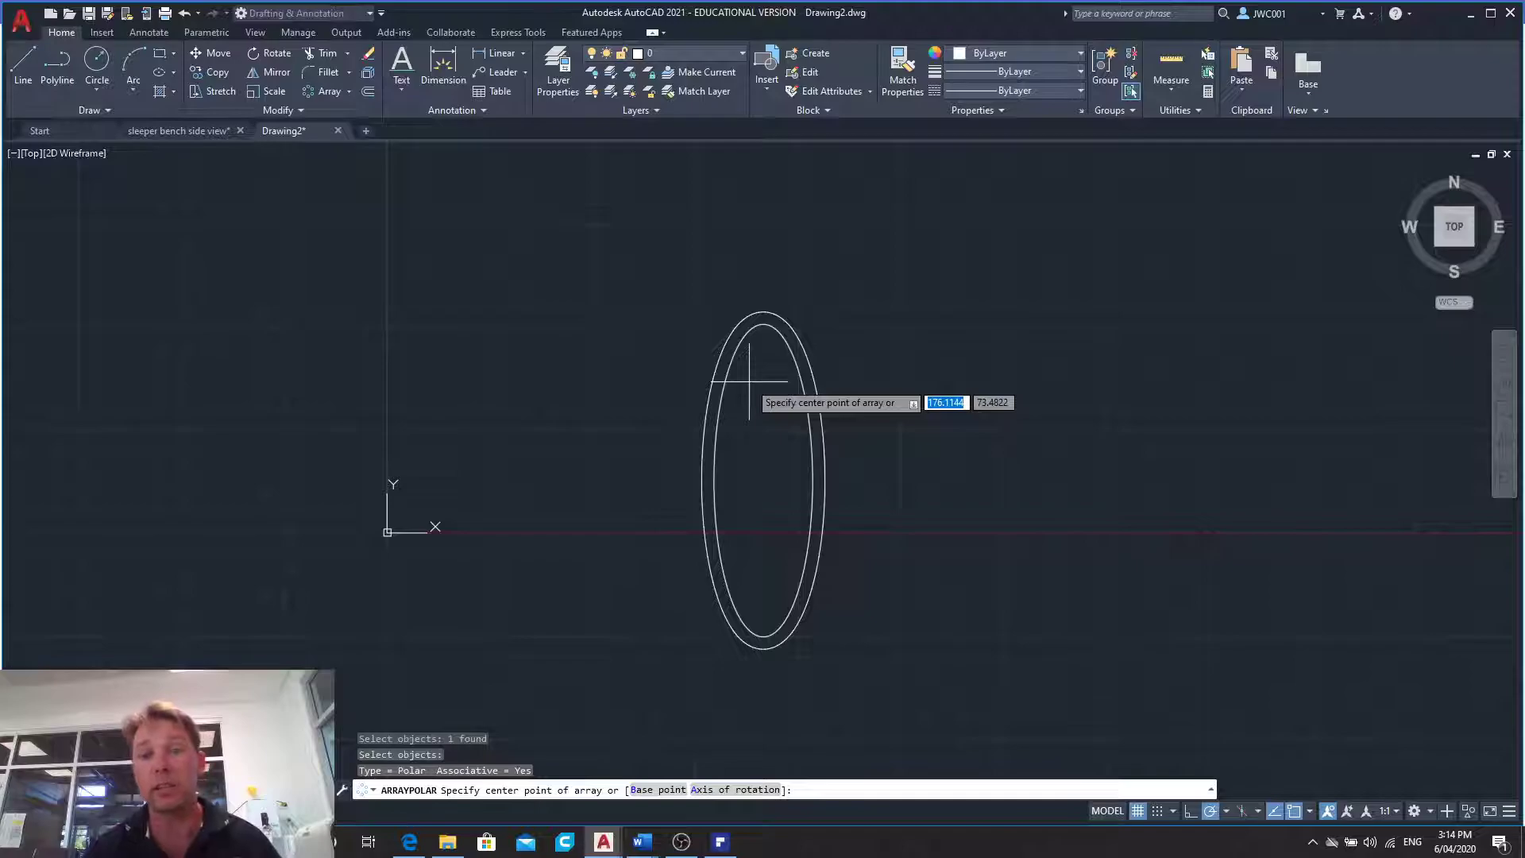
click(763, 480)
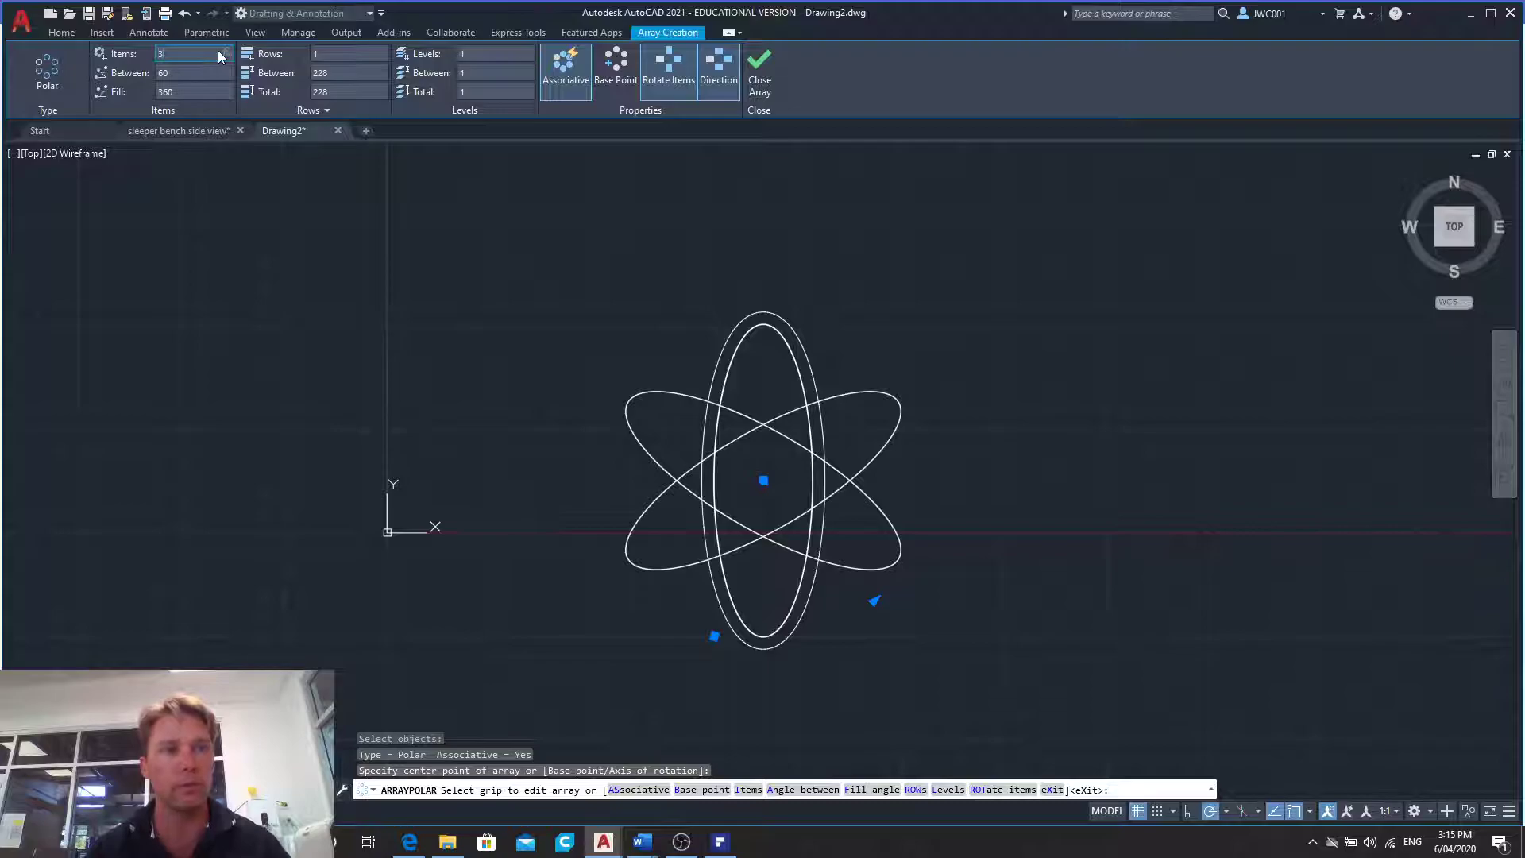
key(Return)
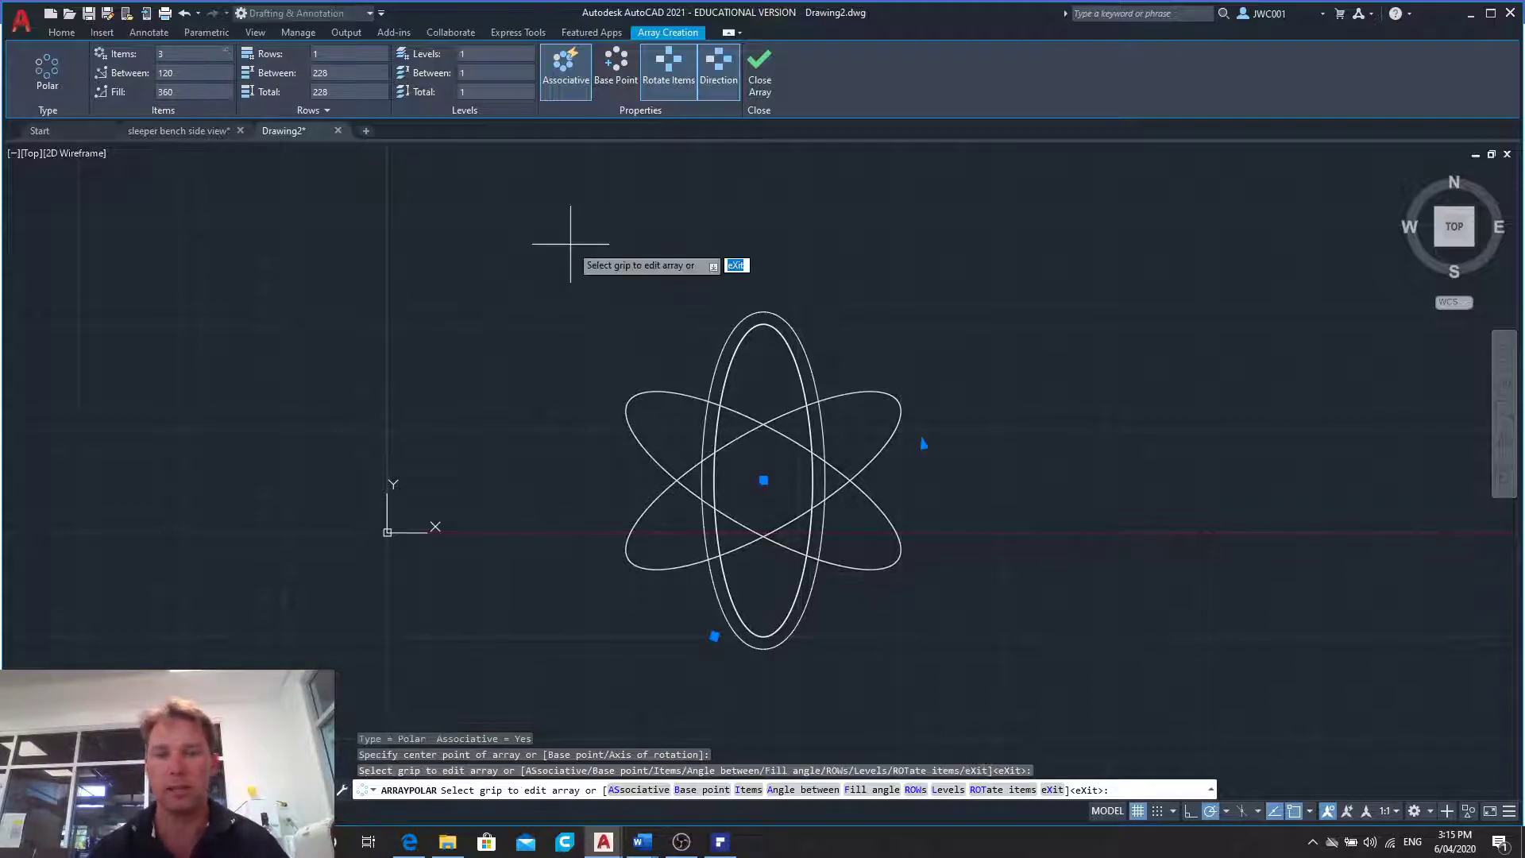
click(759, 86)
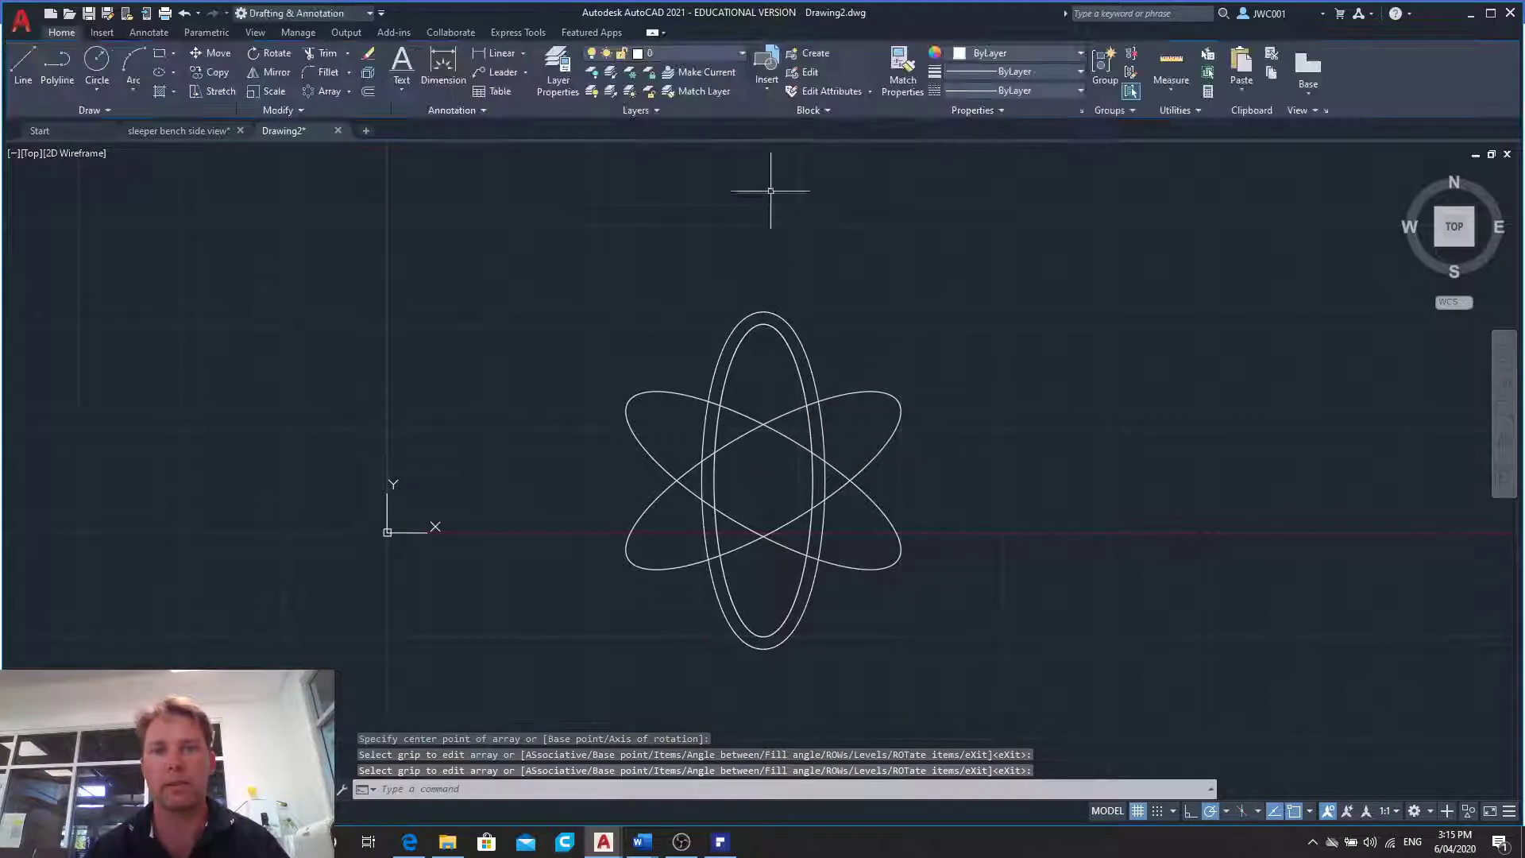
- Create a second polar array from the outer ellipse around the same centre, with 3 items
key(Return)
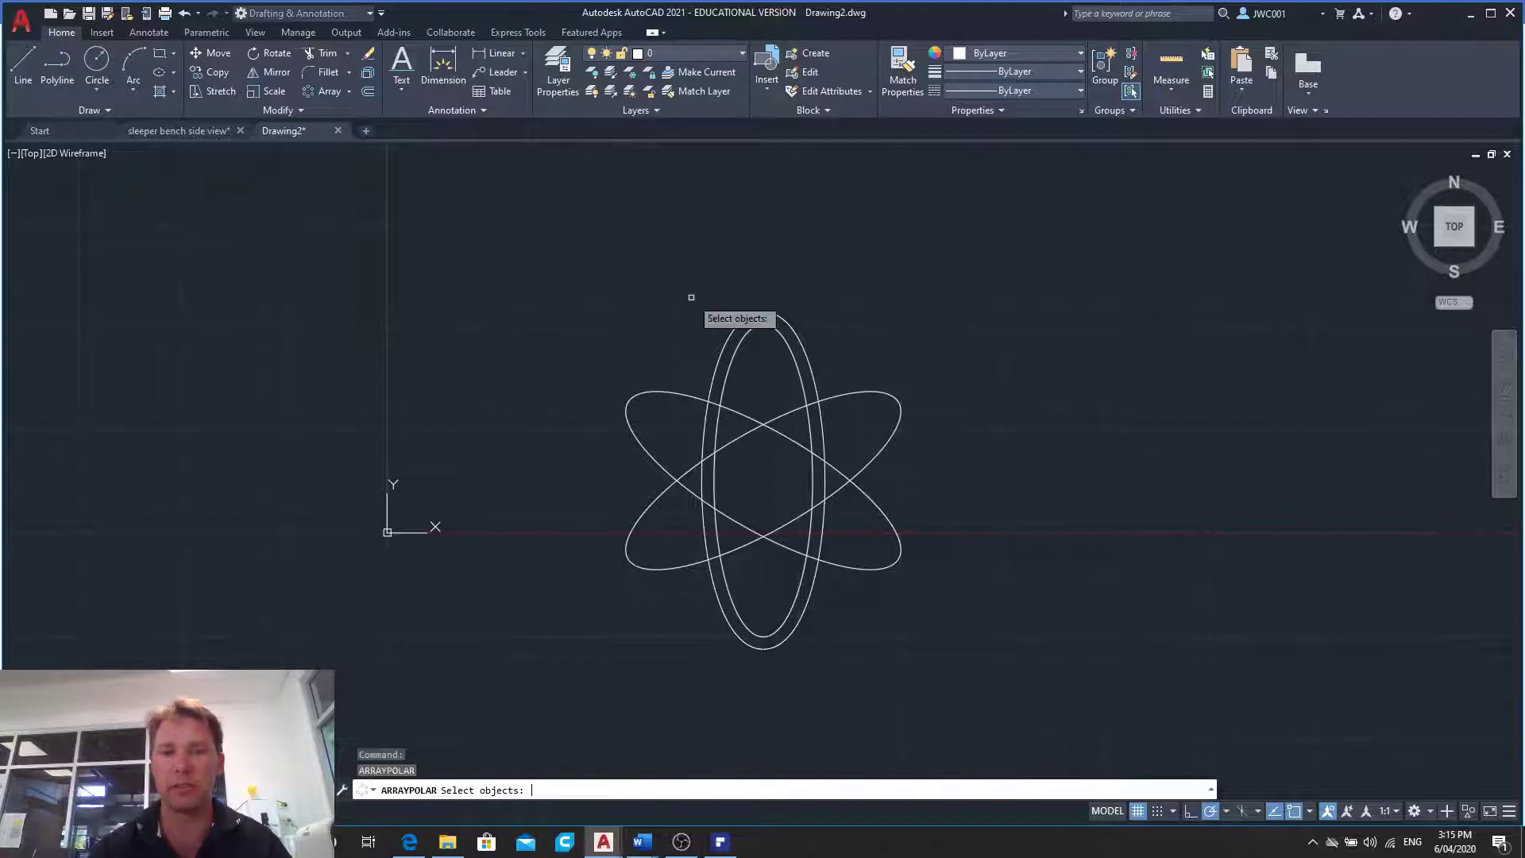
click(728, 335)
key(Return)
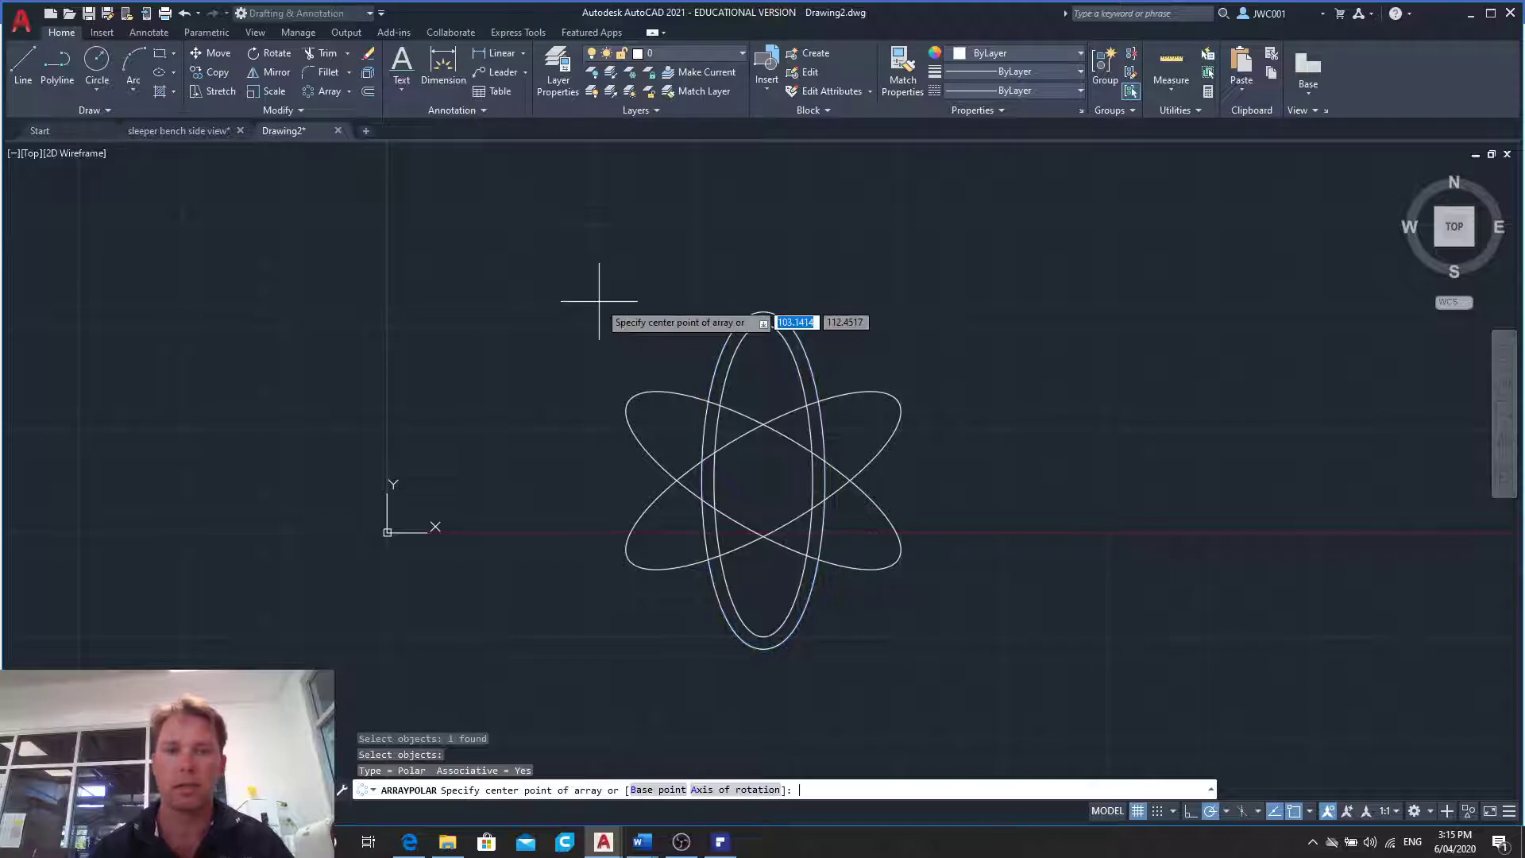
click(764, 480)
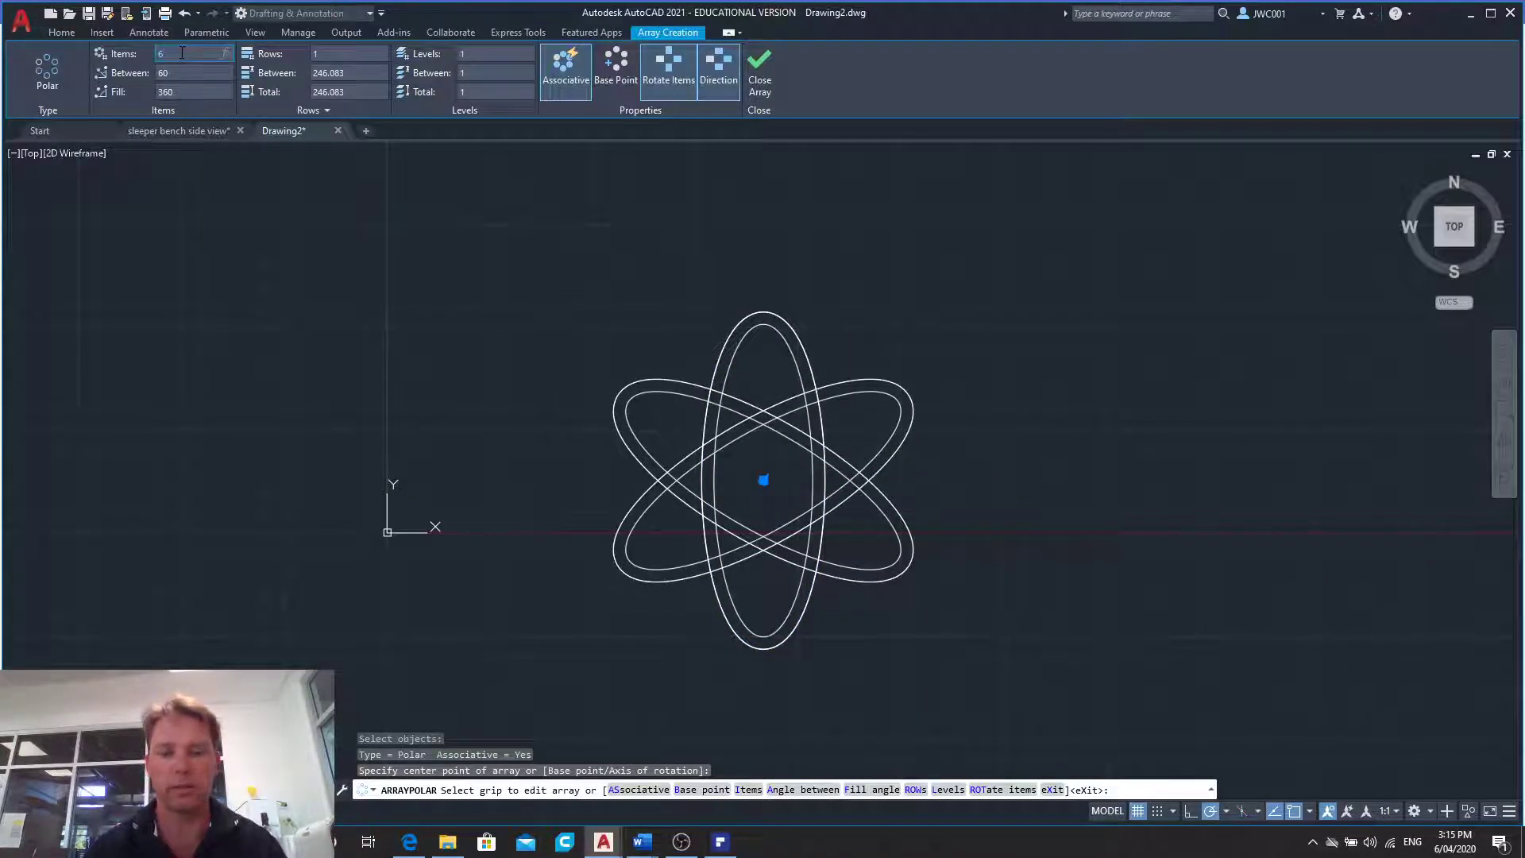
key(Return)
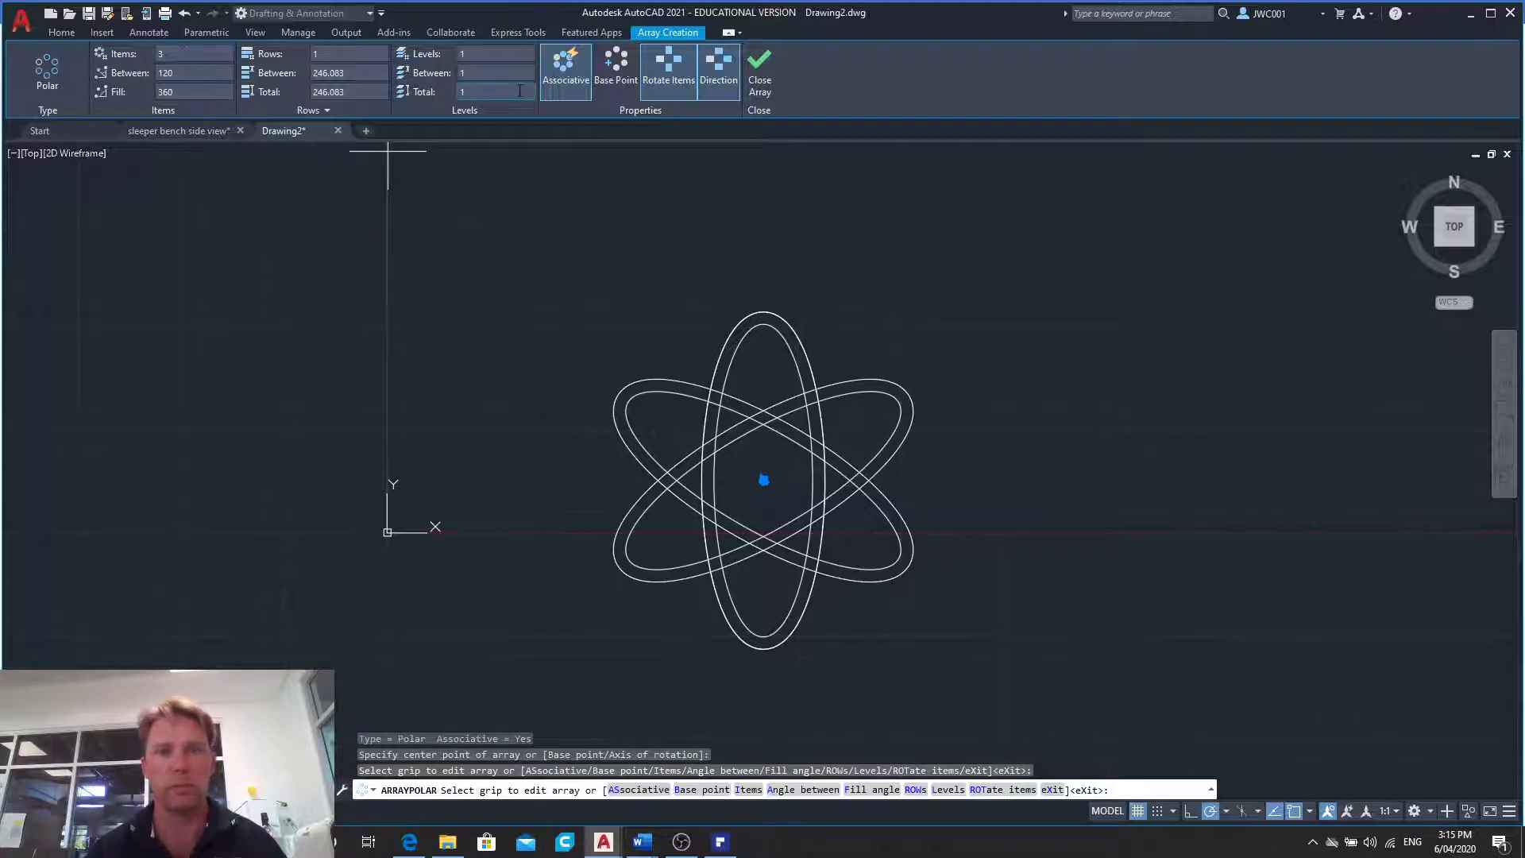
click(761, 87)
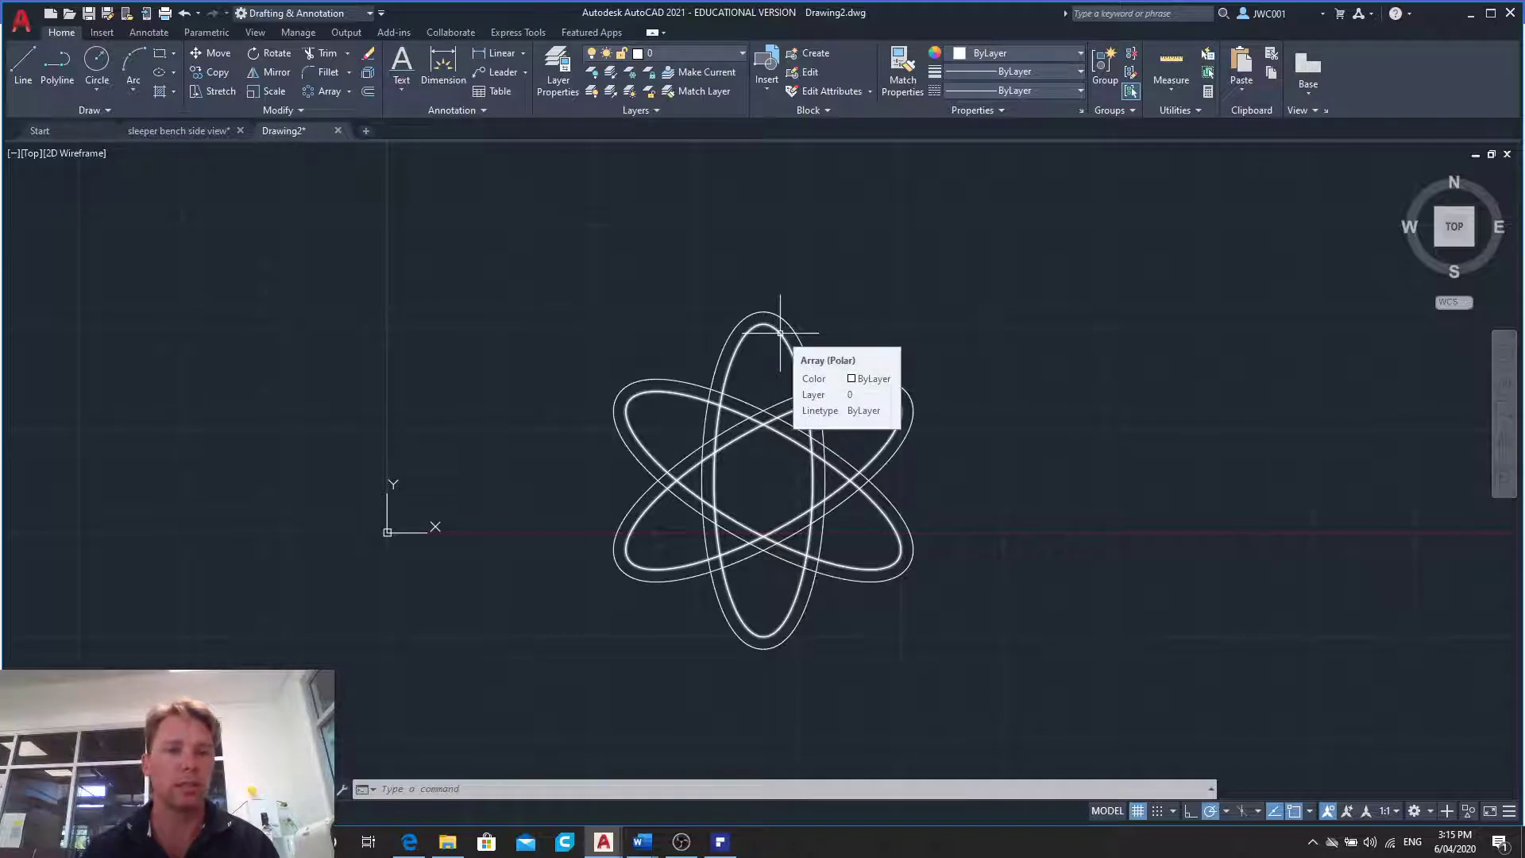
- Undo the separate polar arrays of the inner and outer ellipses
click(184, 13)
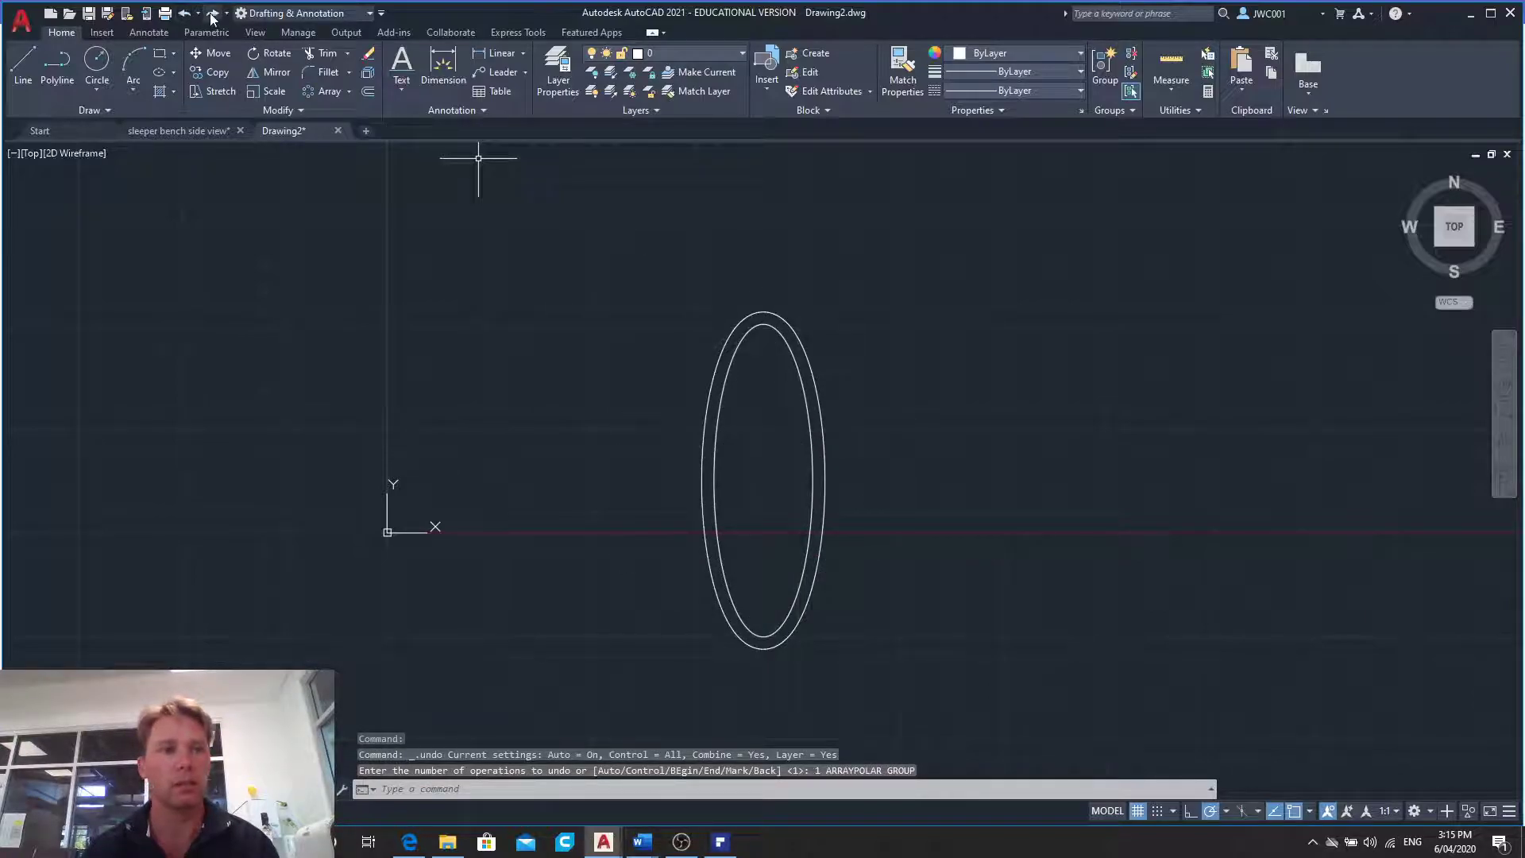
click(213, 13)
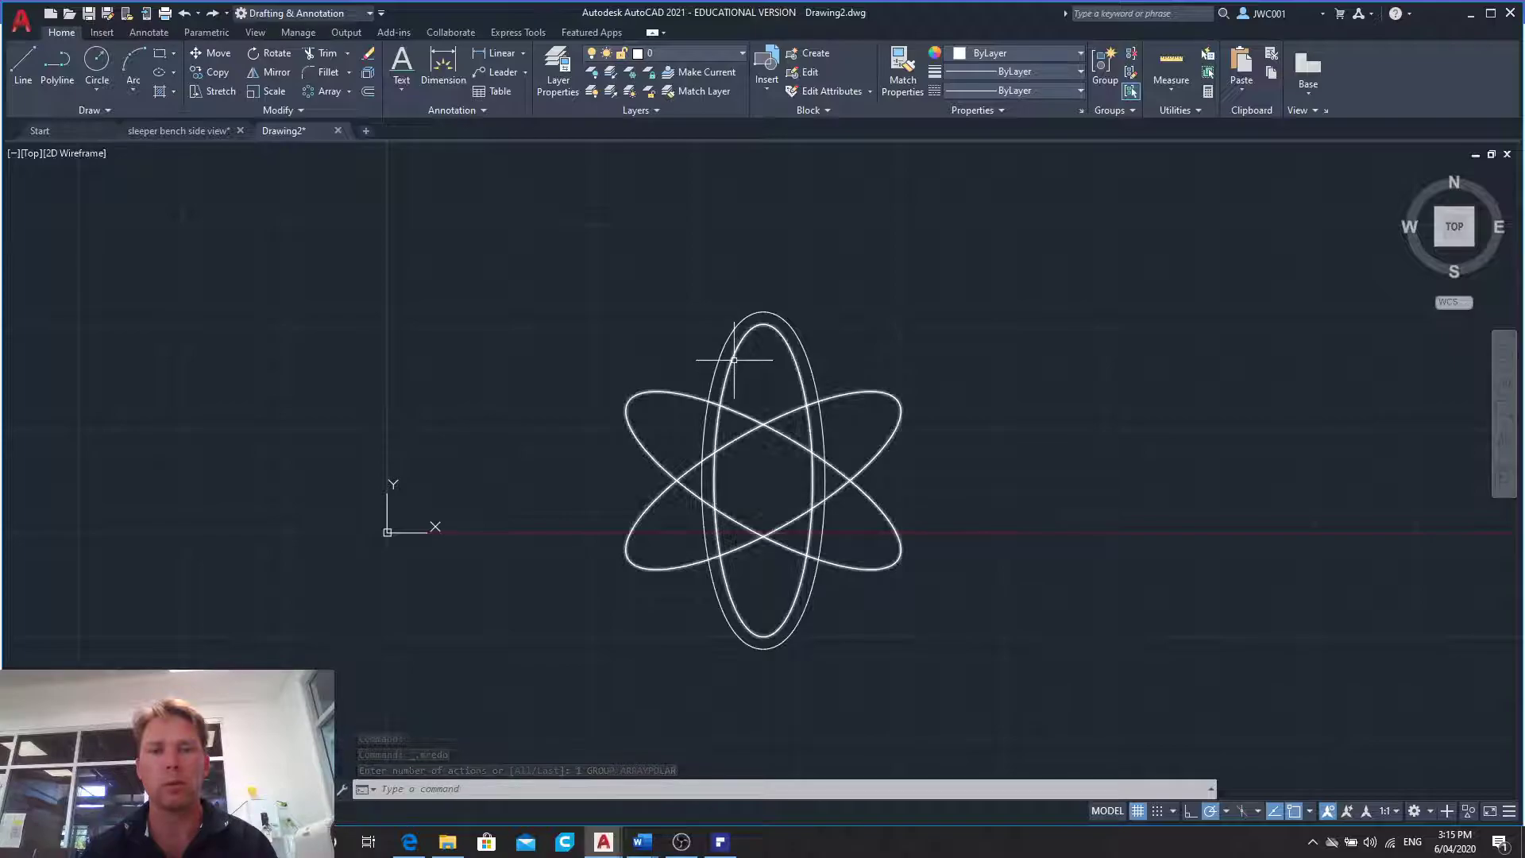
mouse_move(733, 357)
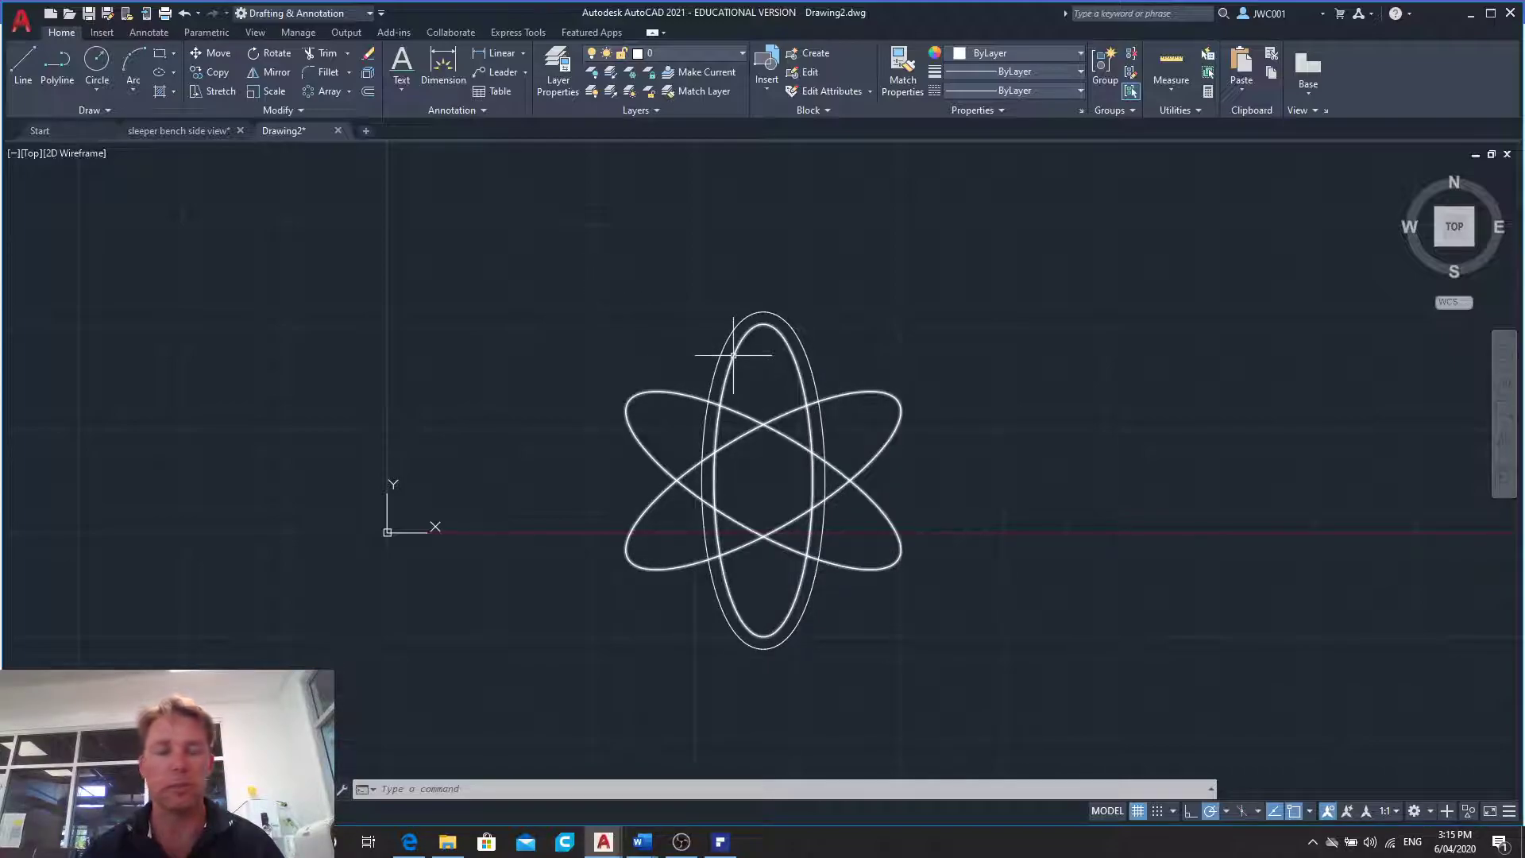
click(320, 93)
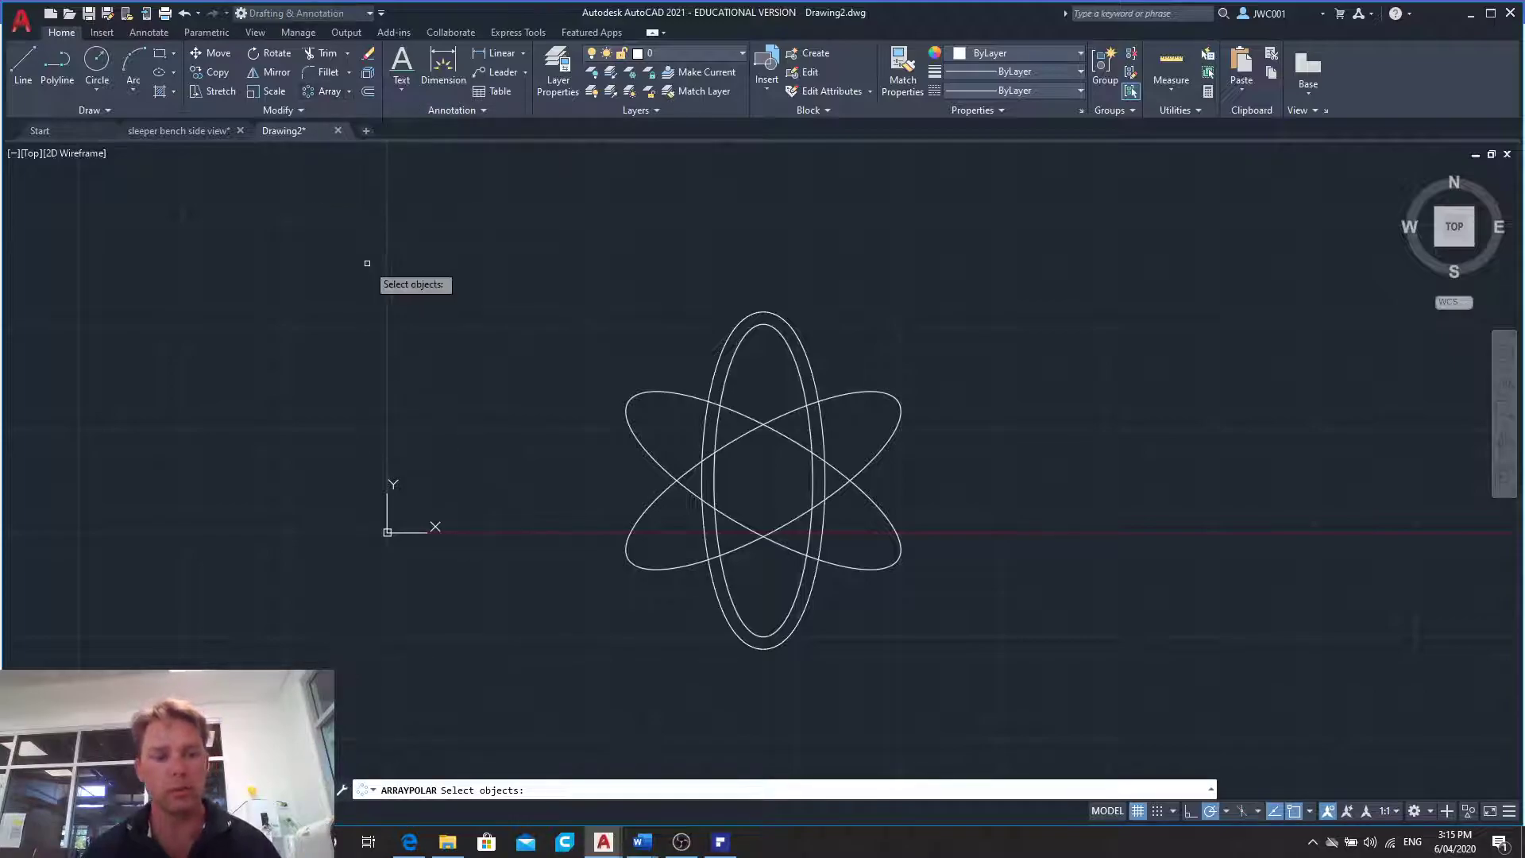
key(Escape)
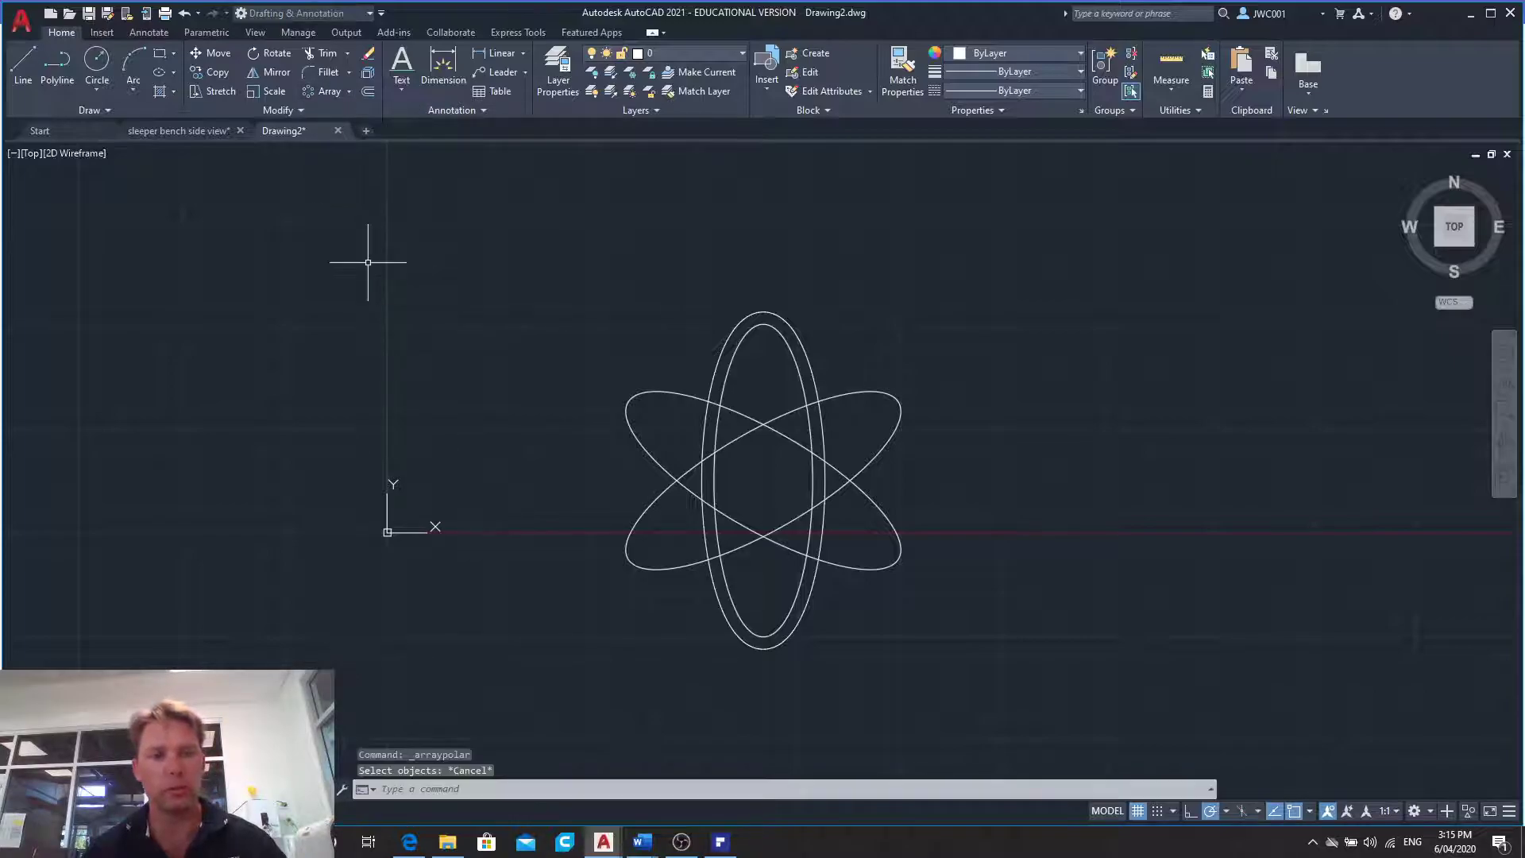
click(184, 14)
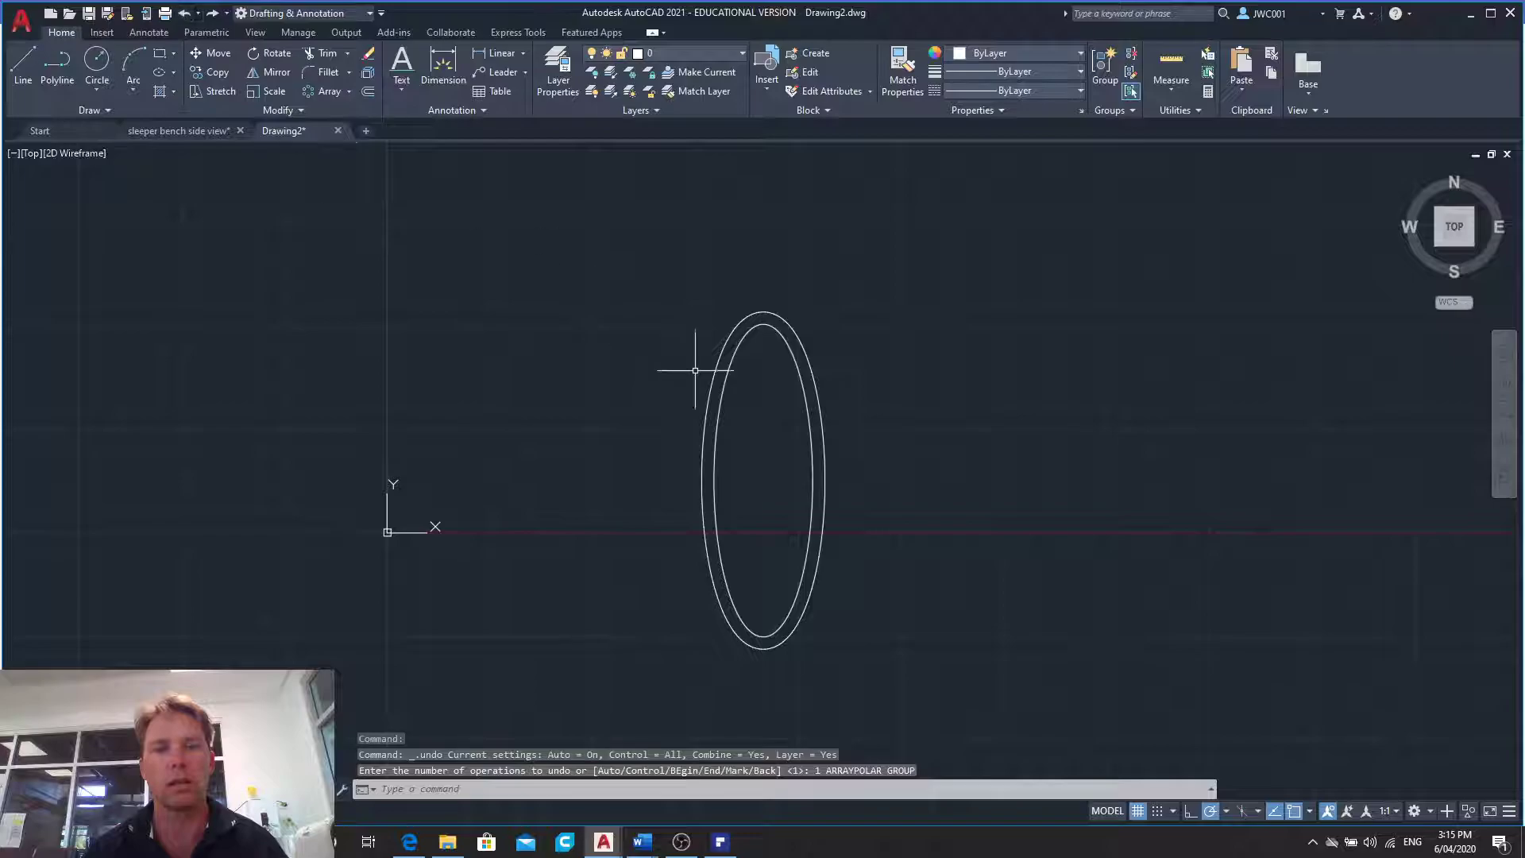
- Create one polar array of both ellipses together around their common centre with 3 items
click(307, 93)
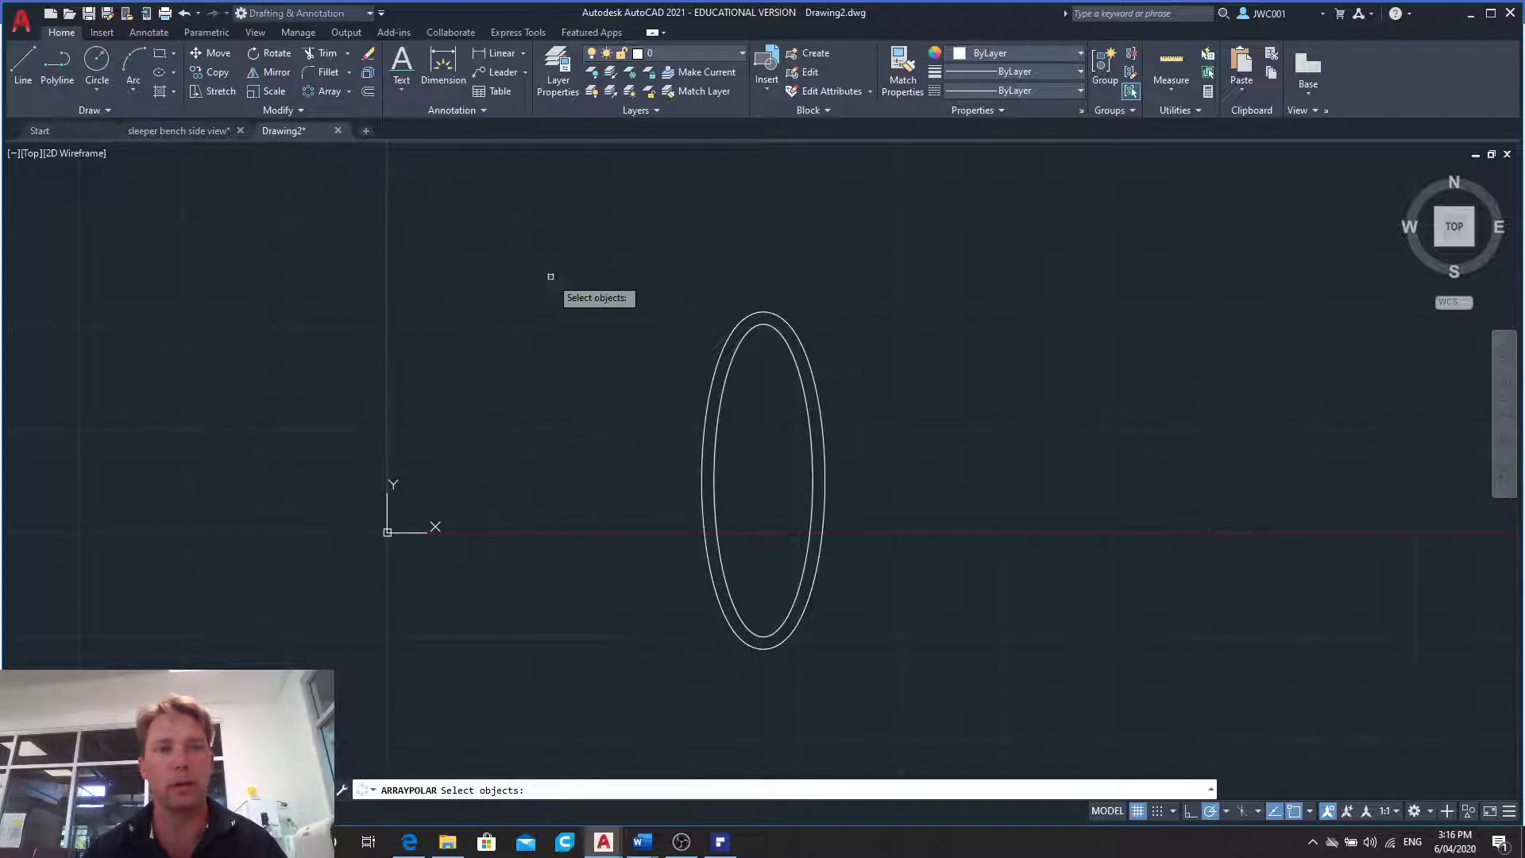
click(646, 234)
click(914, 675)
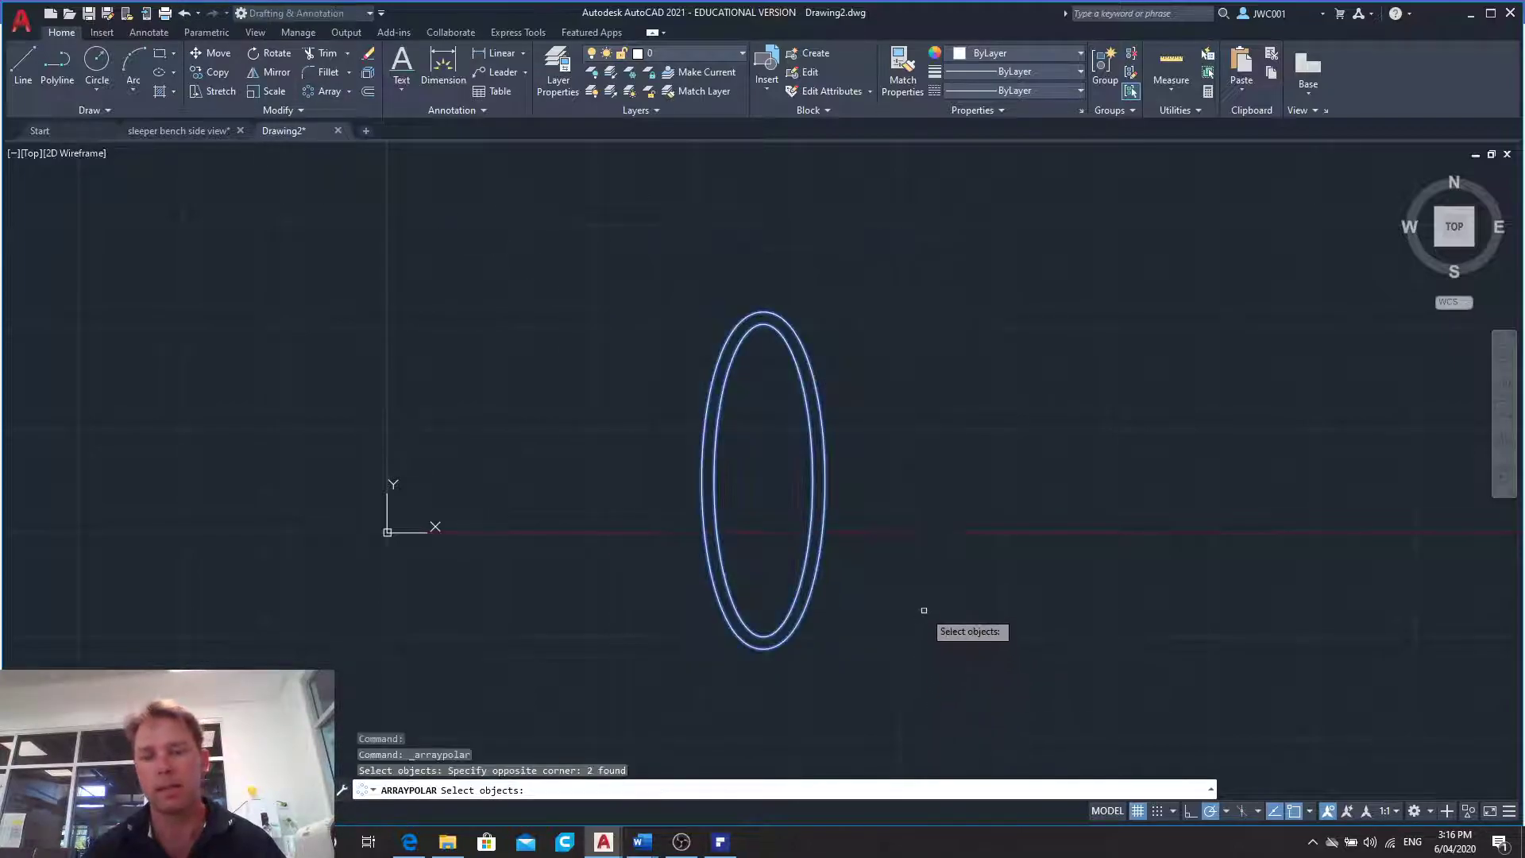
key(Return)
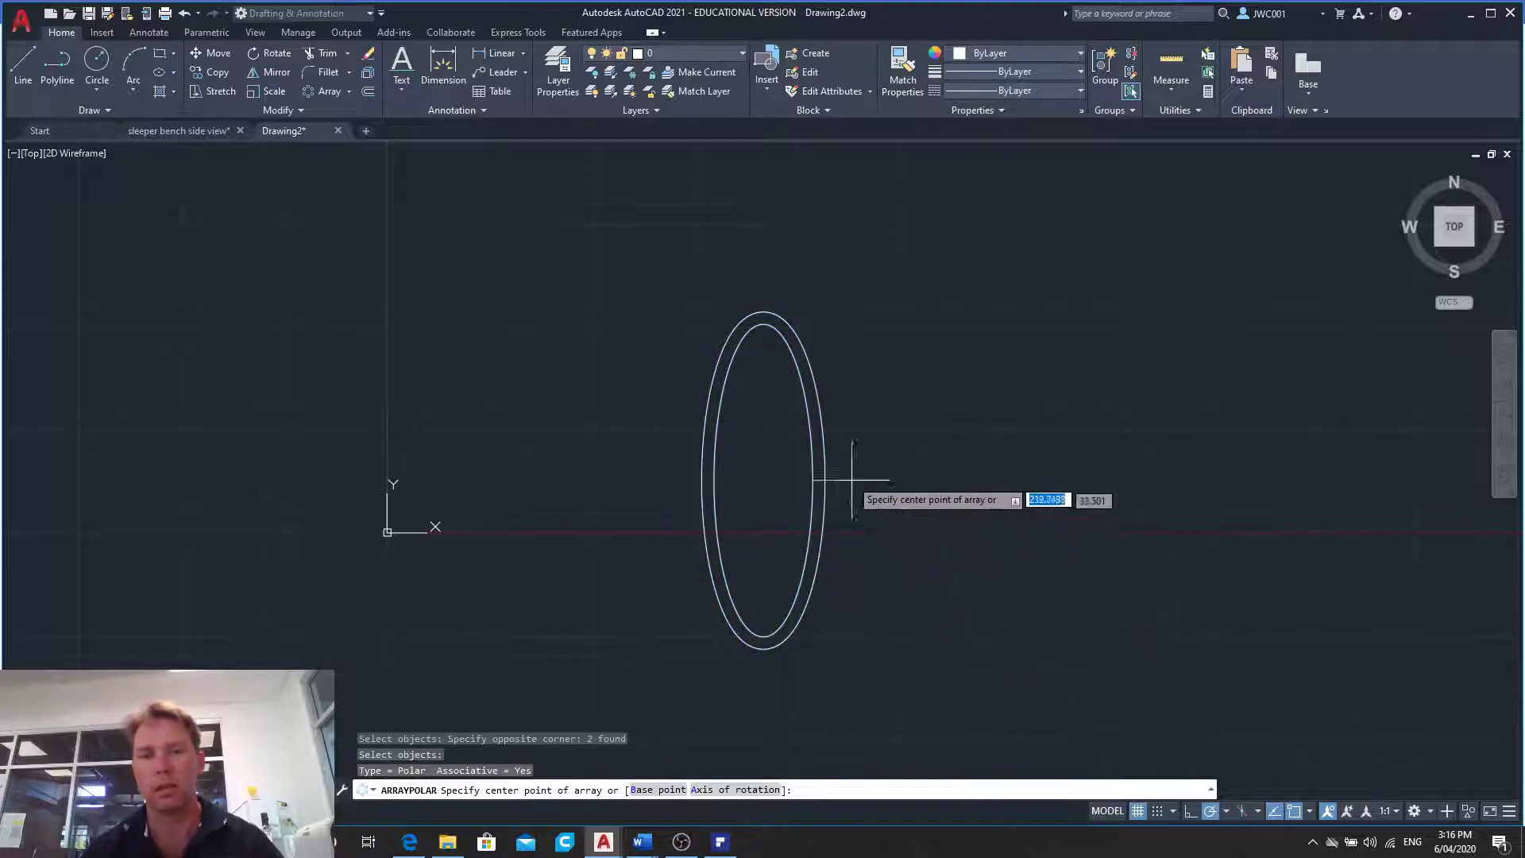
click(764, 481)
click(177, 55)
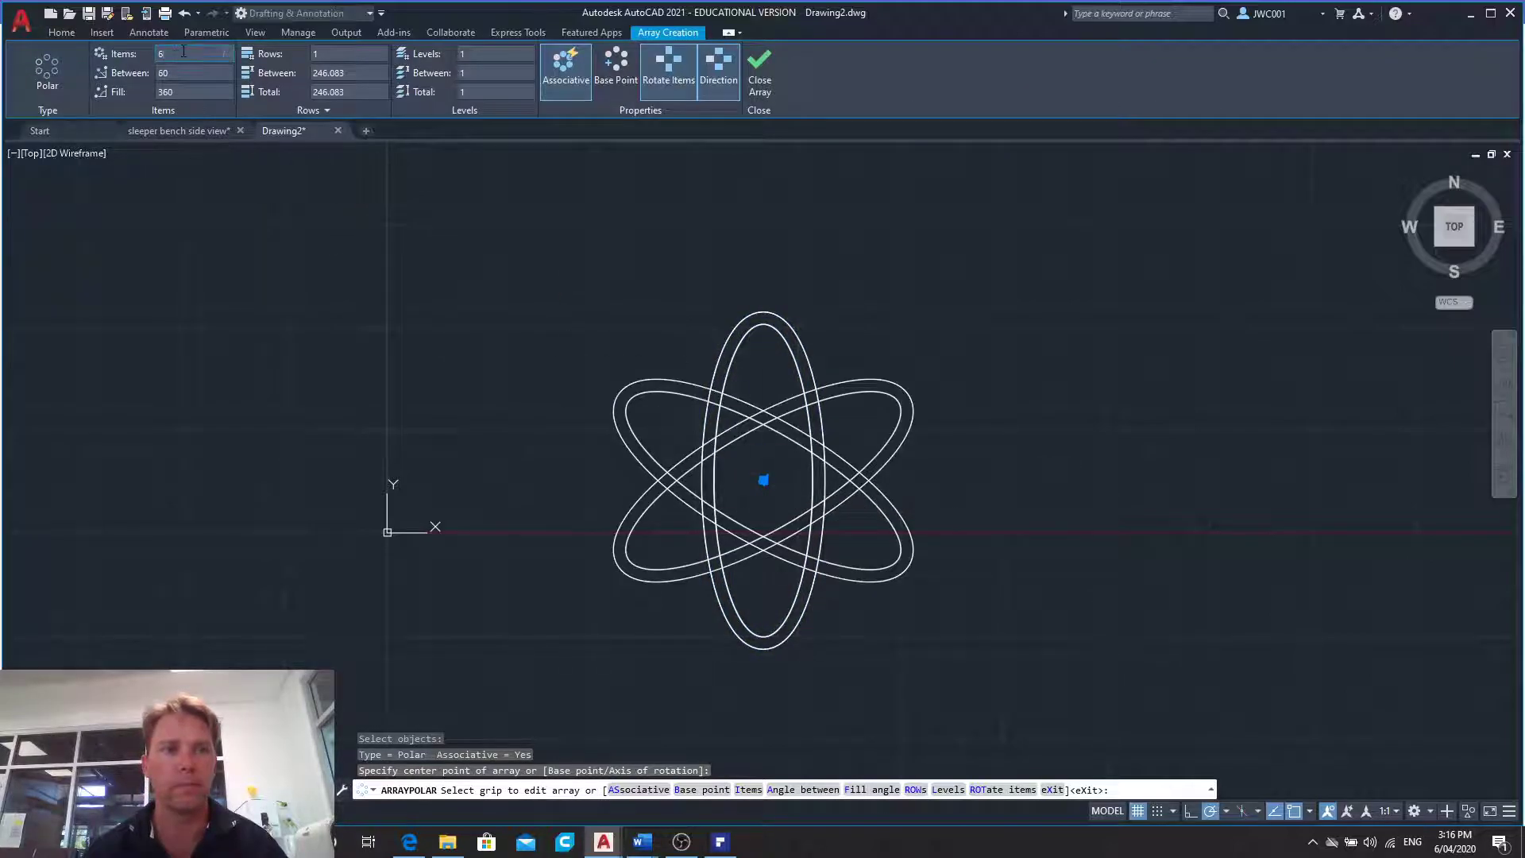
text(3)
key(Return)
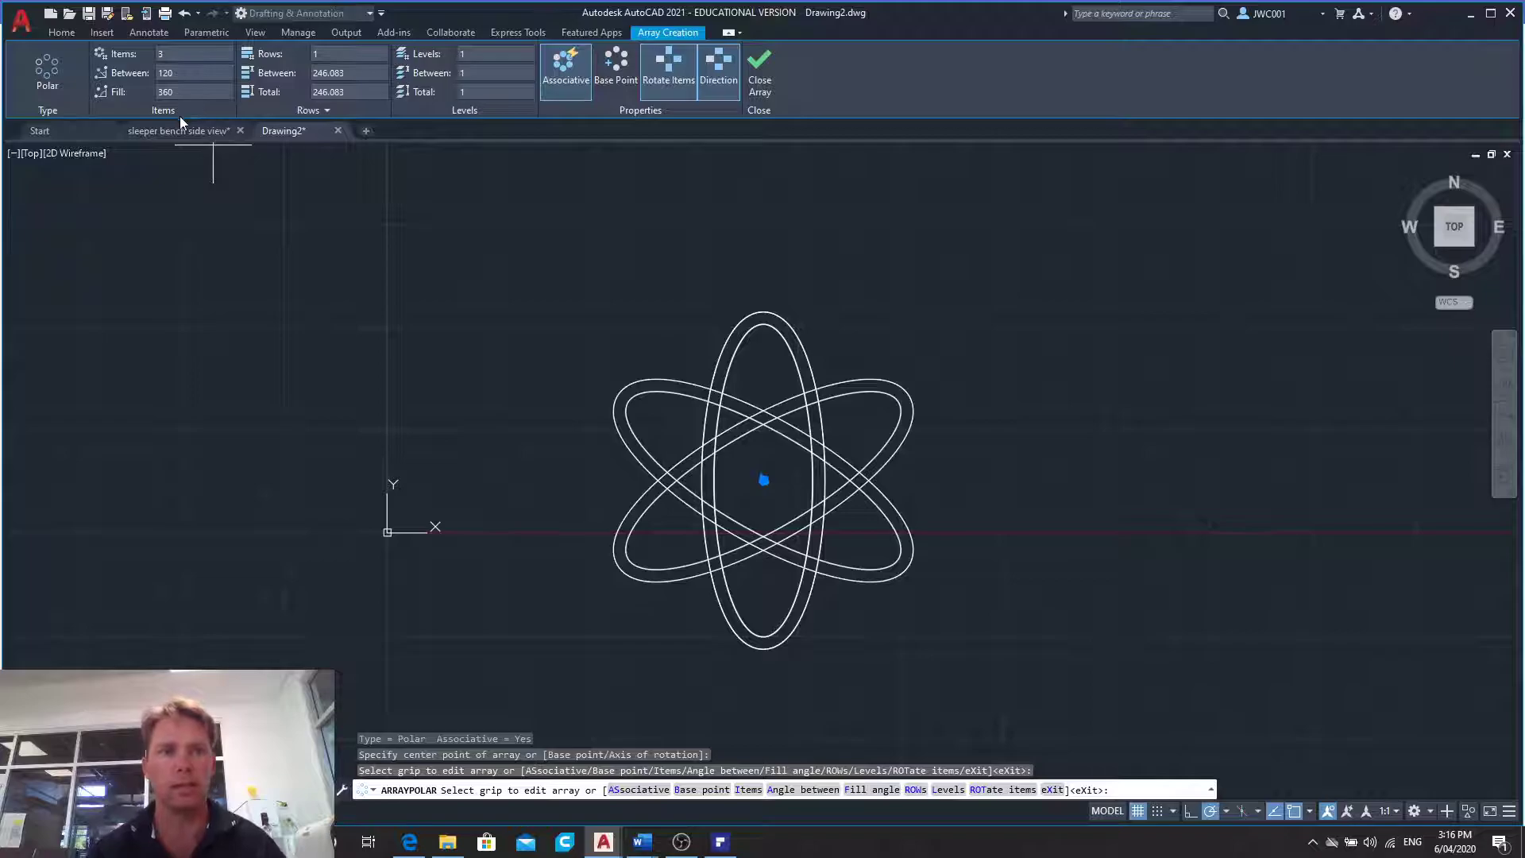
click(760, 68)
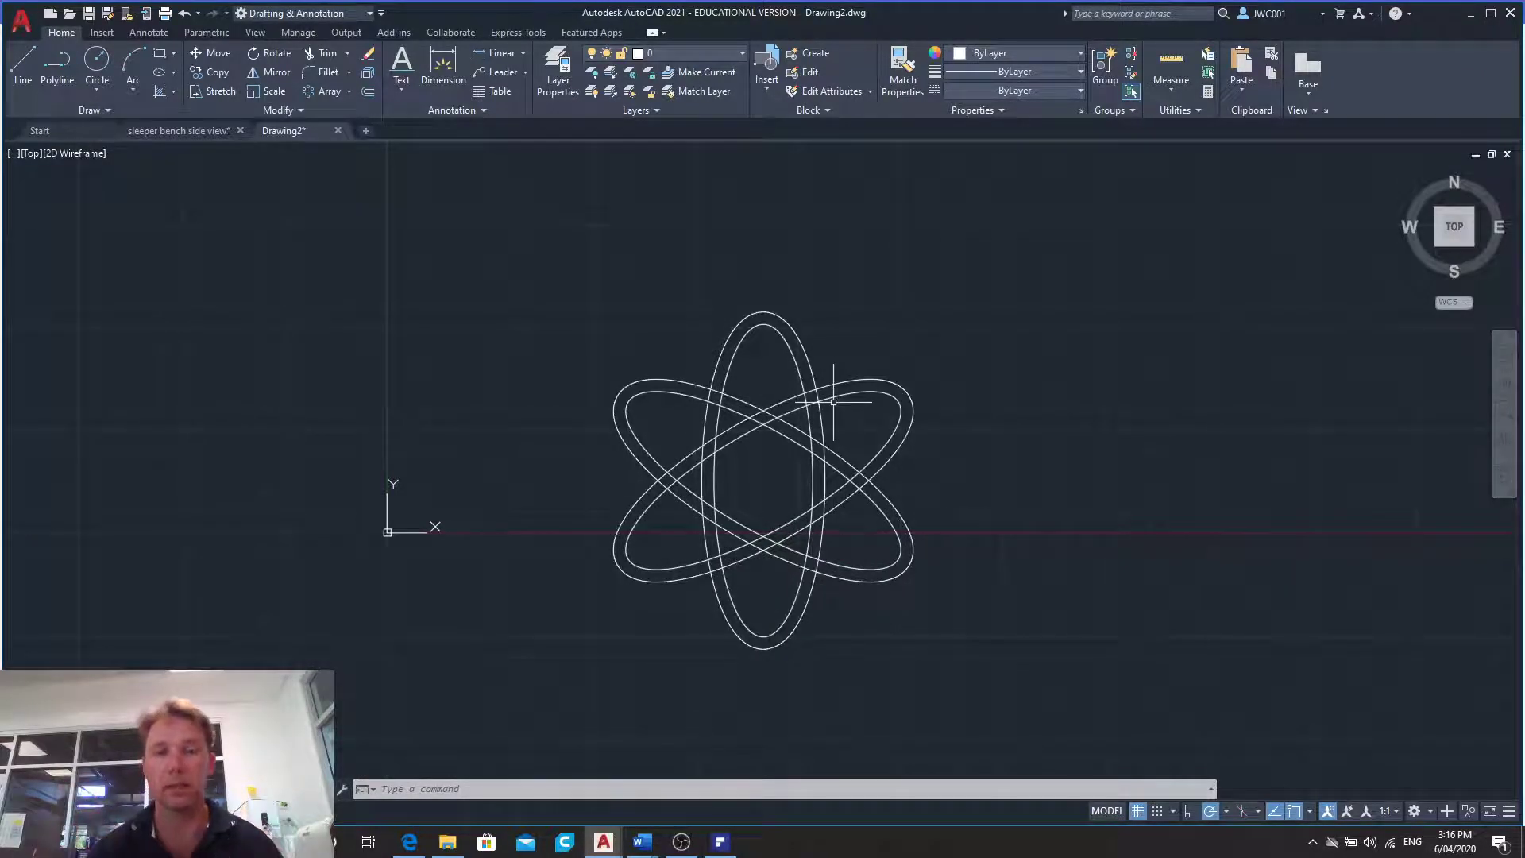
click(97, 64)
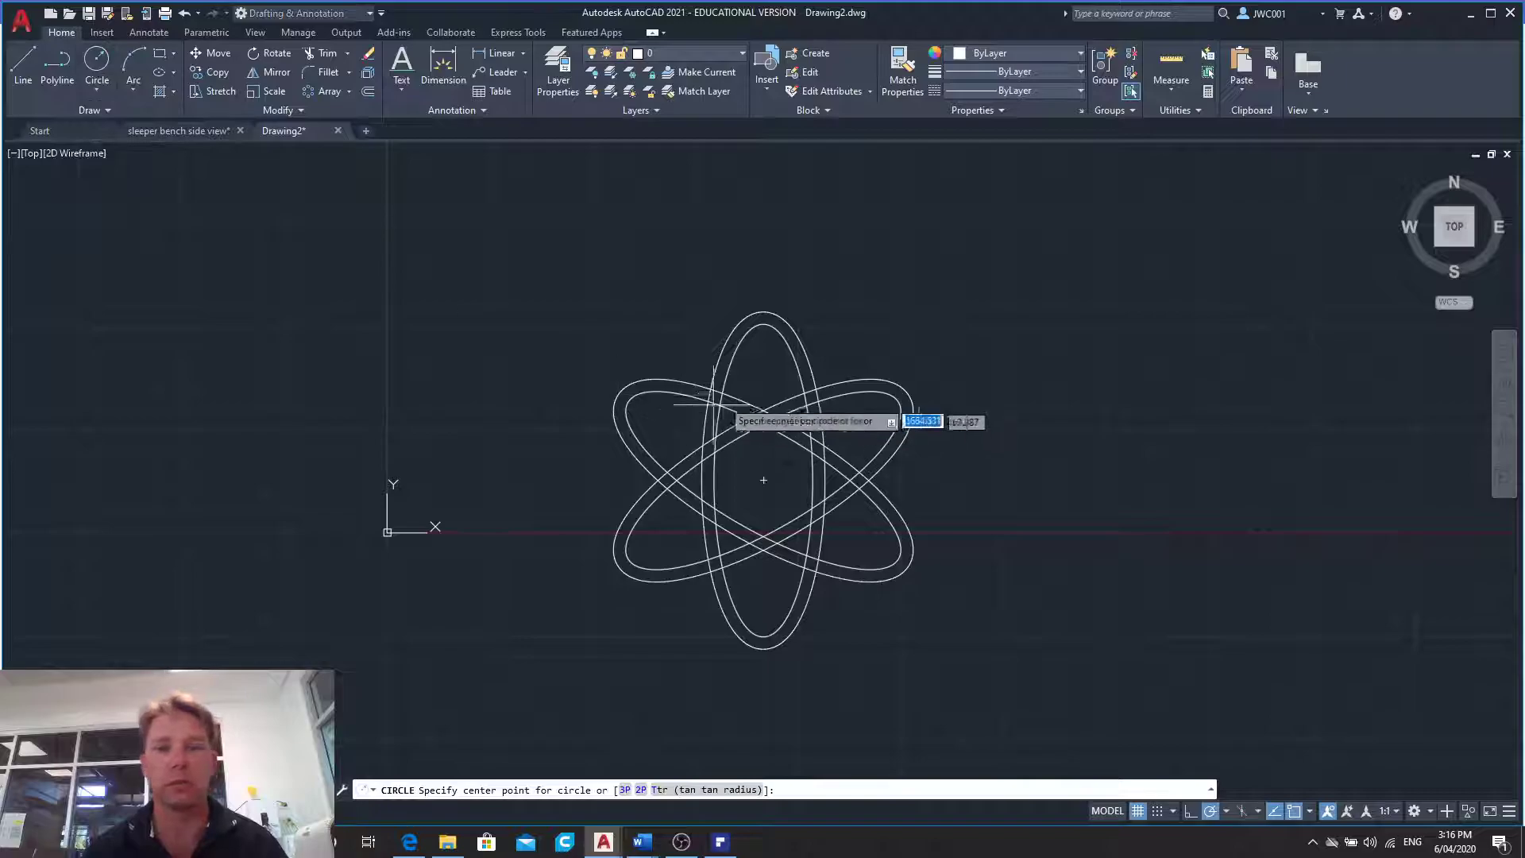
click(725, 364)
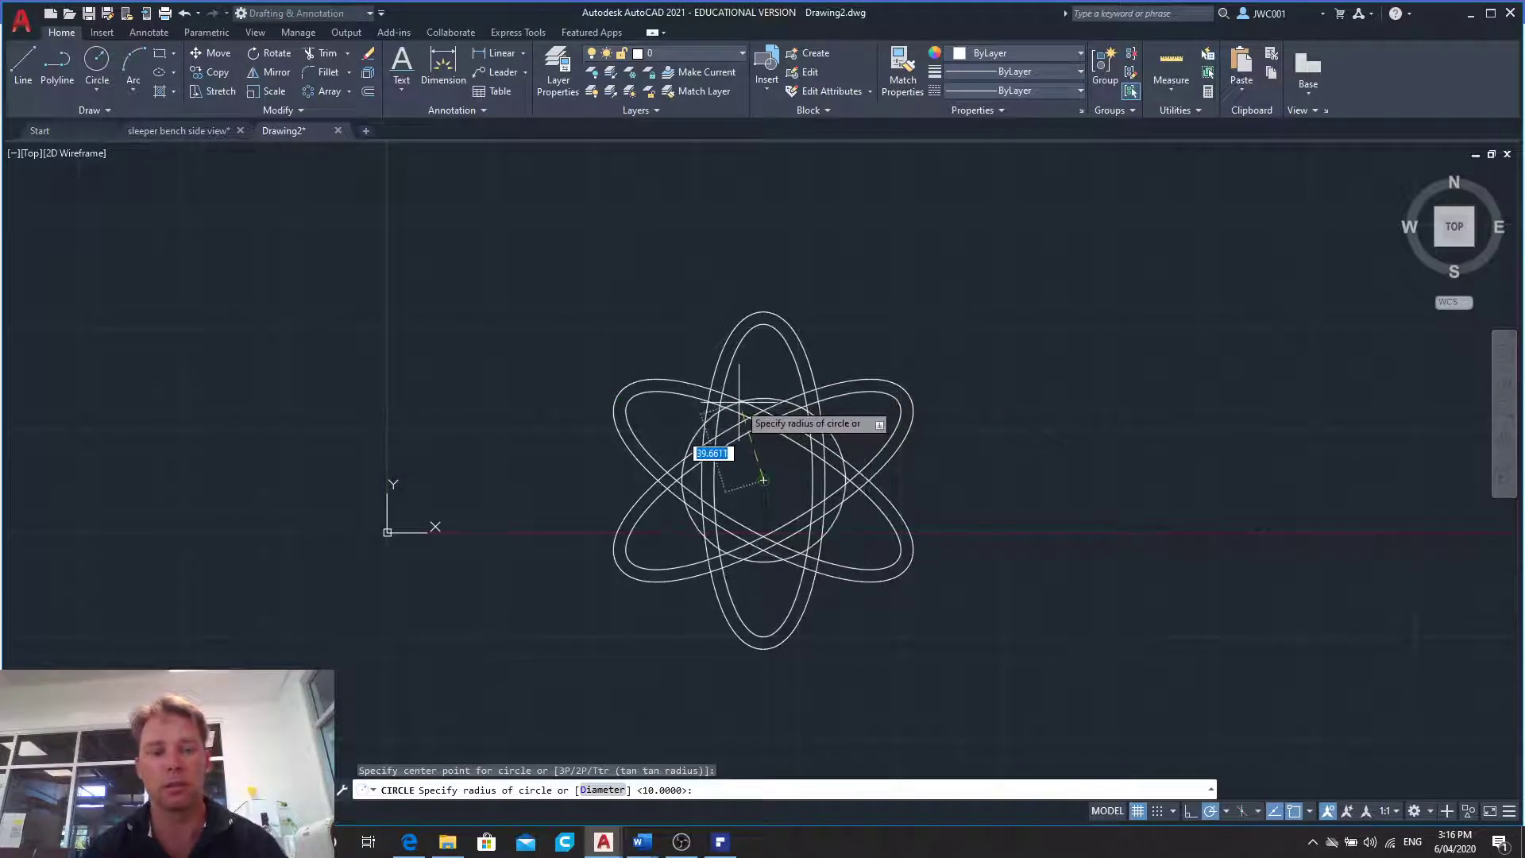
key(Escape)
- Draw a test circle with a radius of about 21 overlapping the upper-left tip of the arrayed ellipses
click(97, 64)
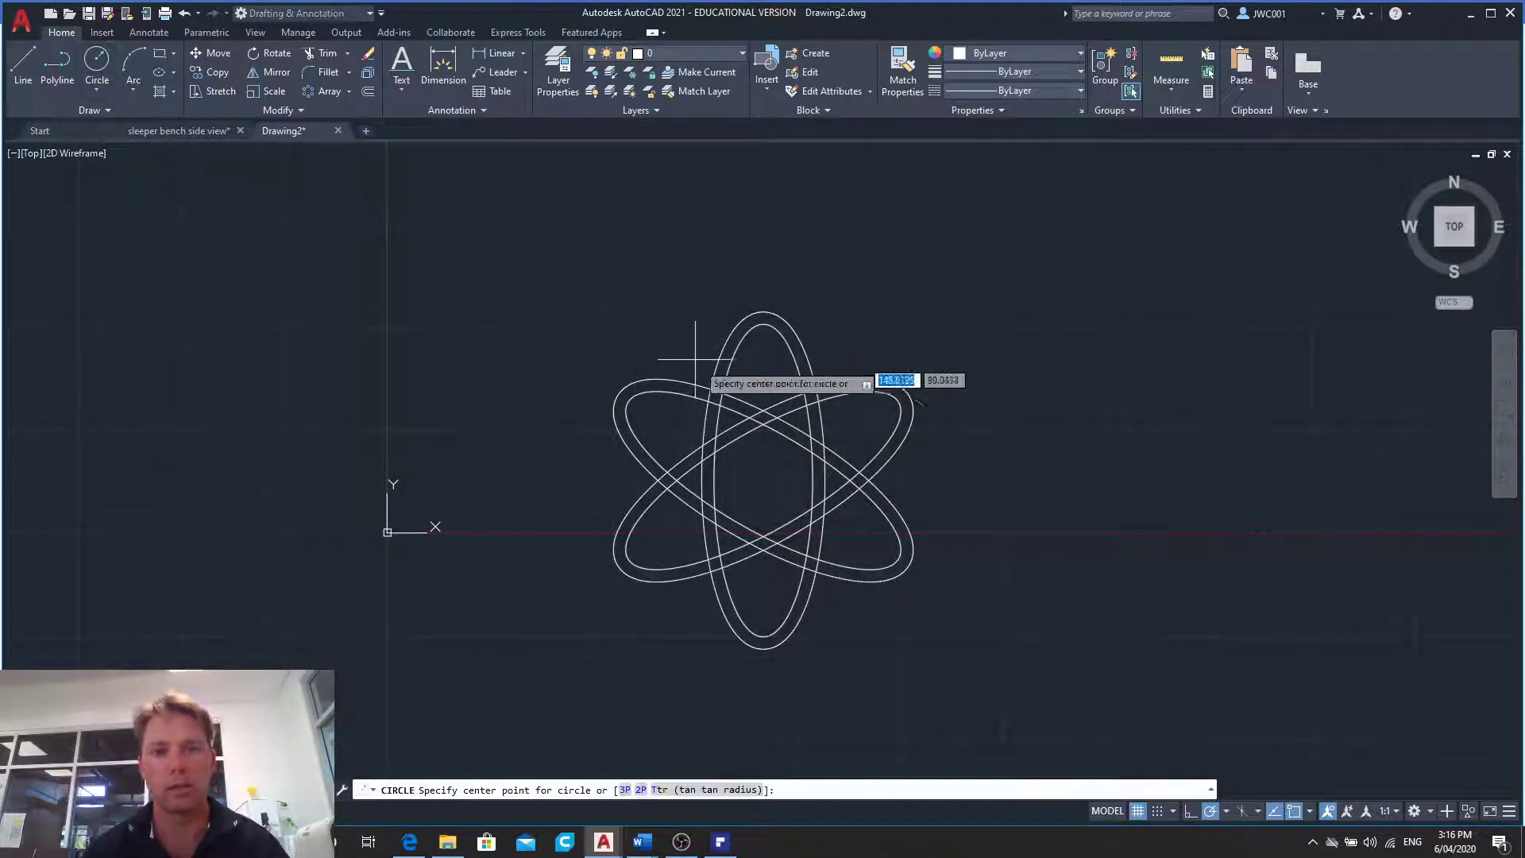
click(660, 358)
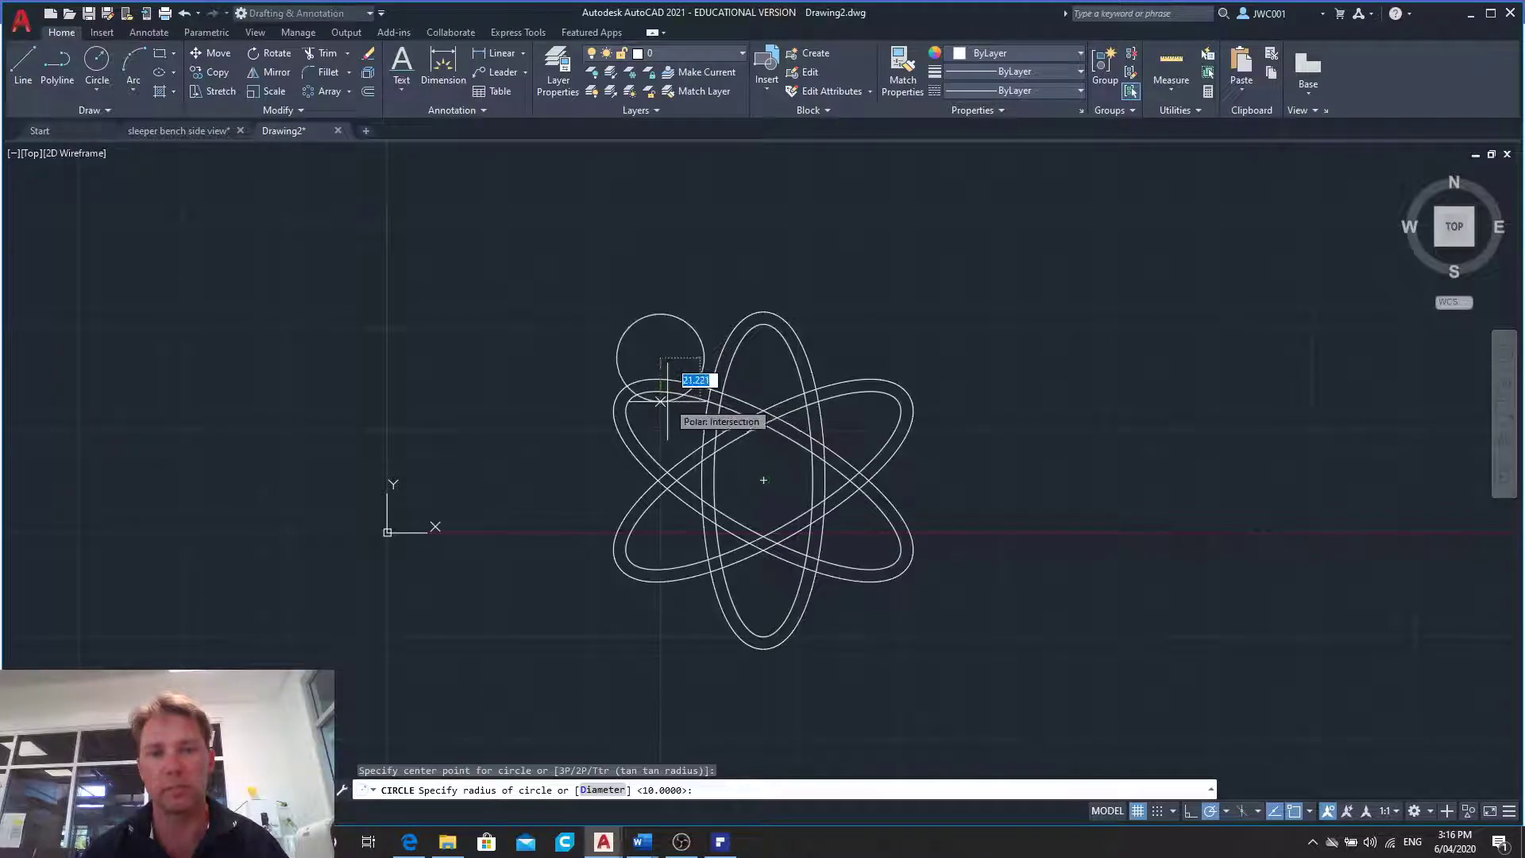
click(667, 401)
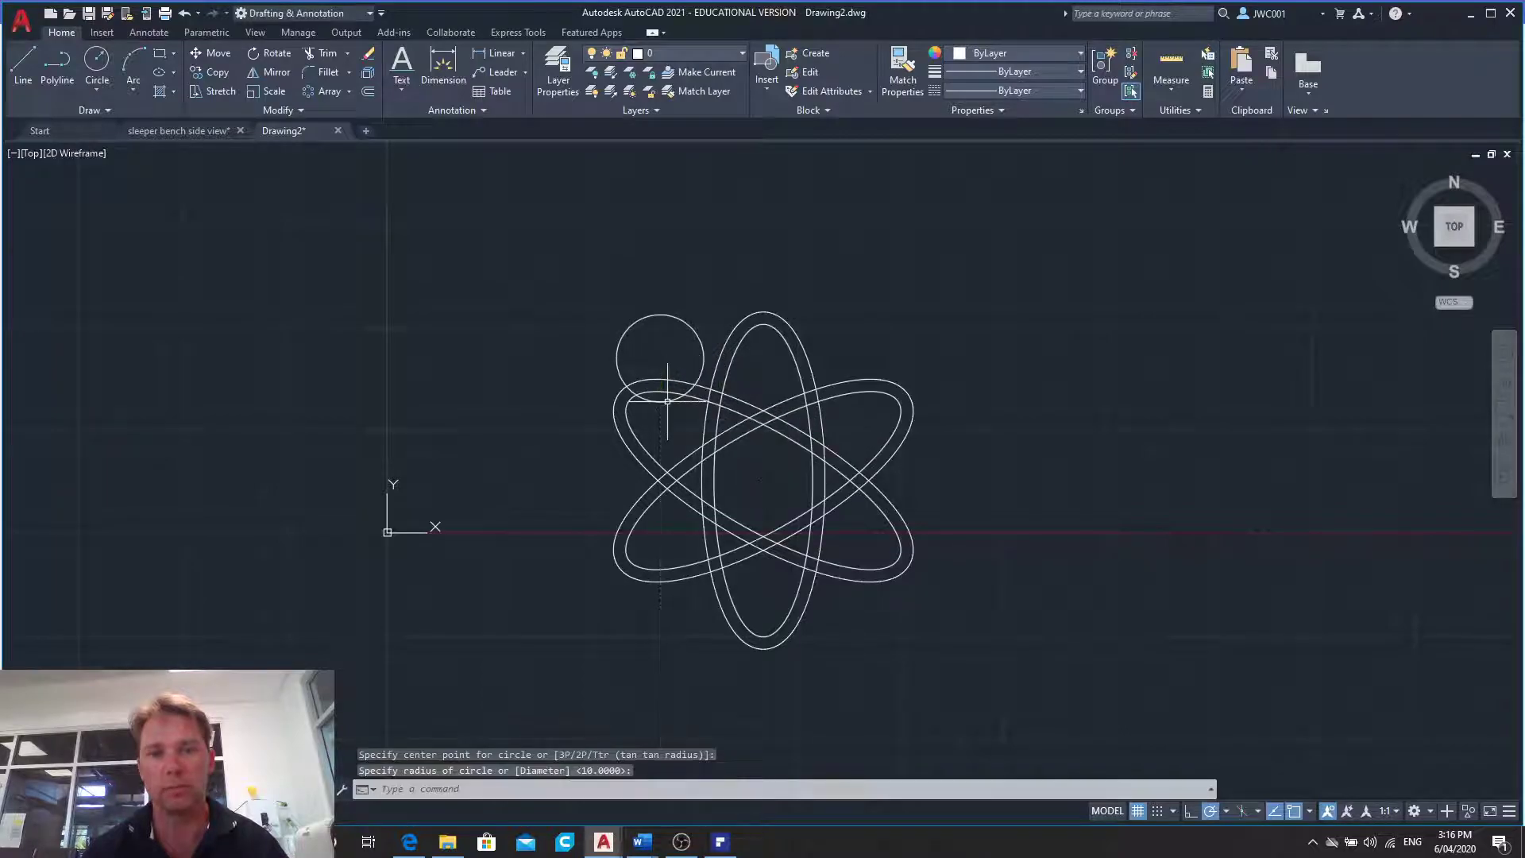
- Try to trim the arrayed ellipses inside the test circle, and undo the circle
click(326, 52)
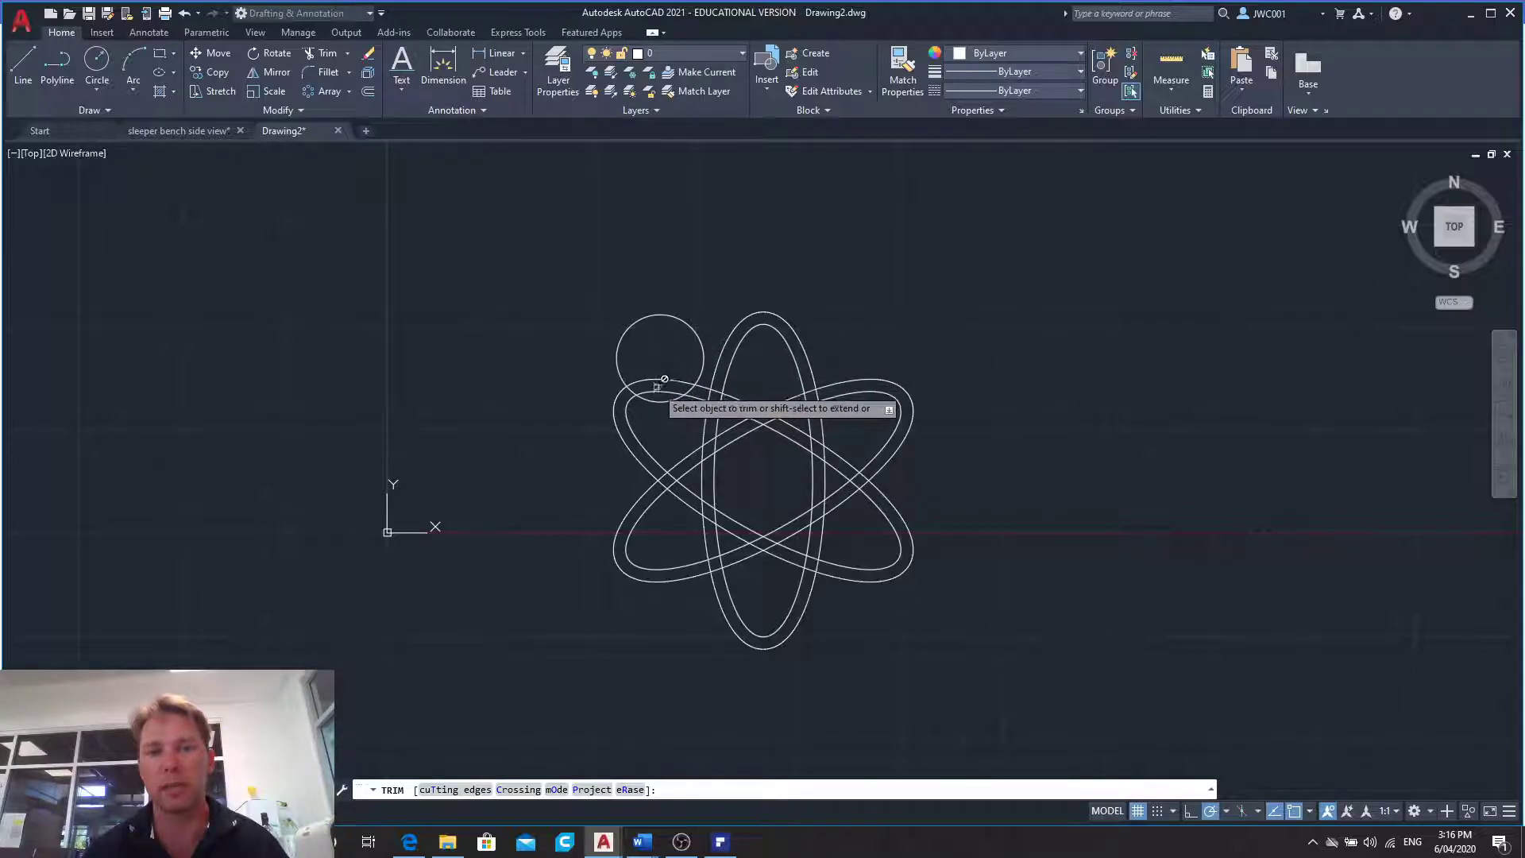
key(Escape)
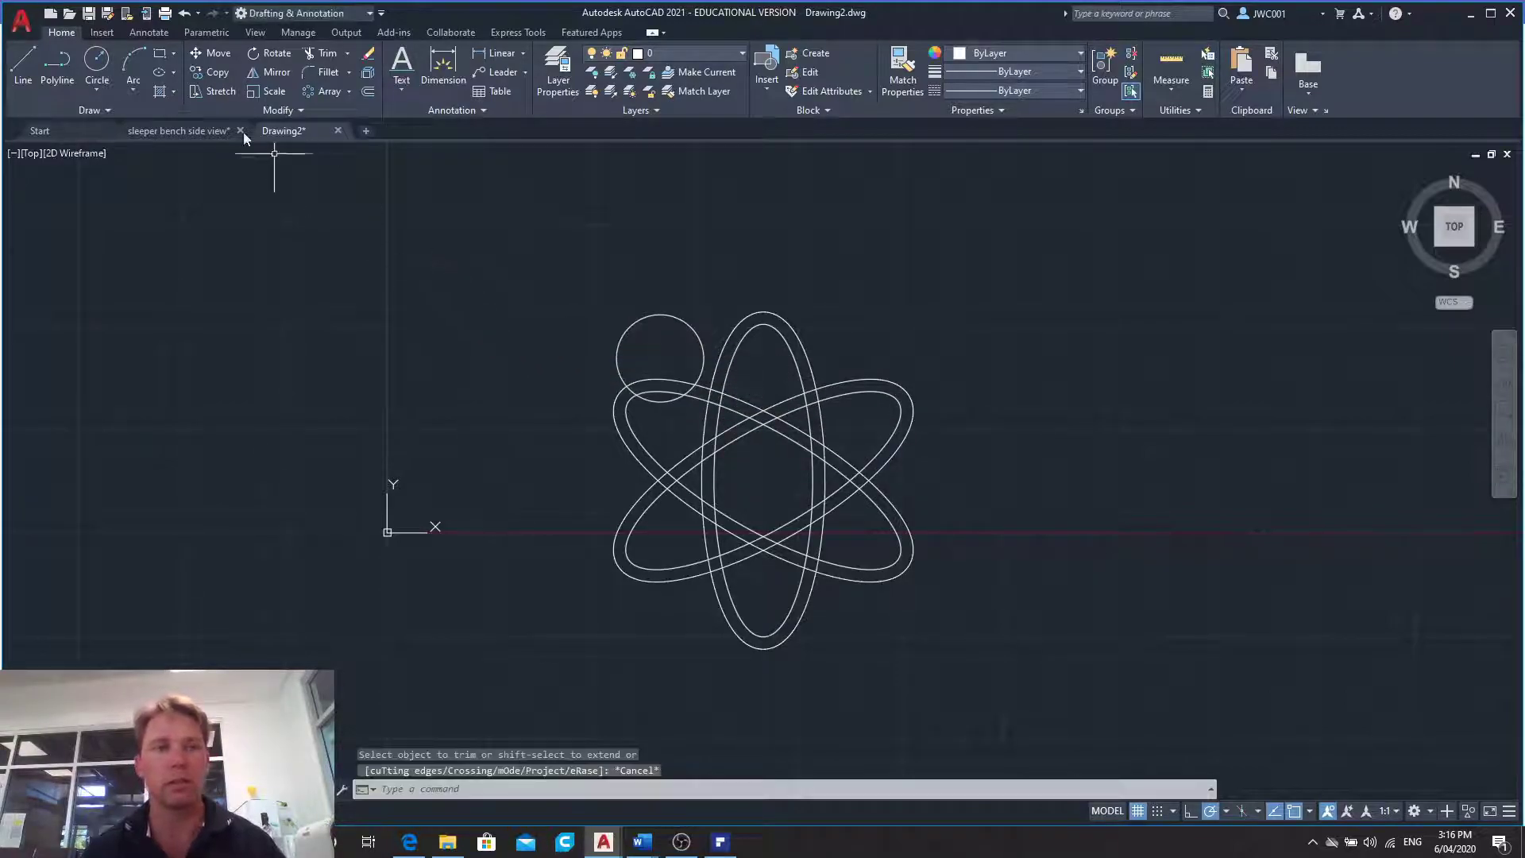
click(184, 14)
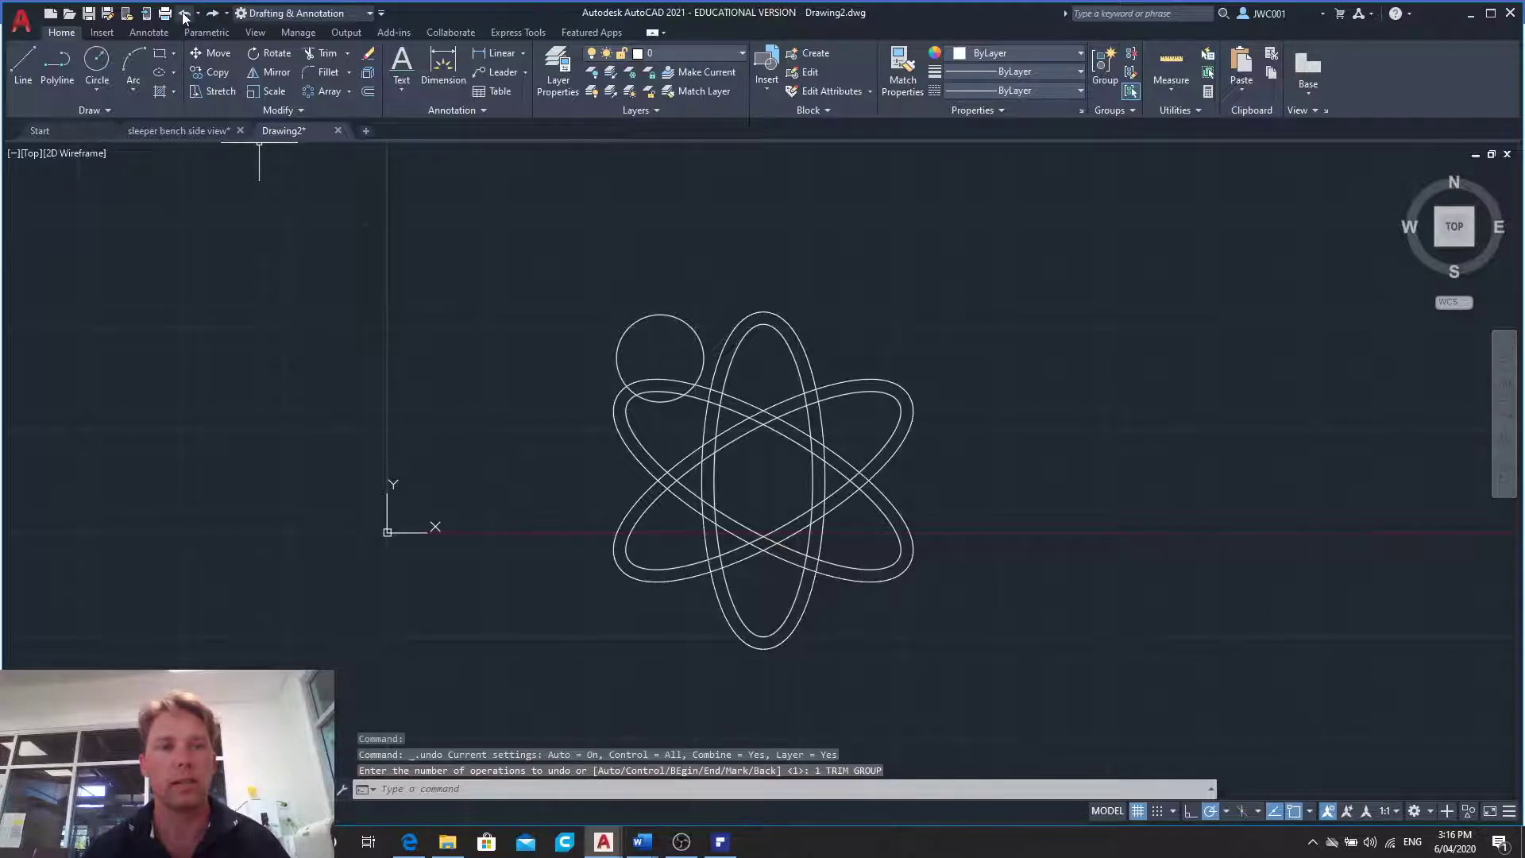
click(183, 14)
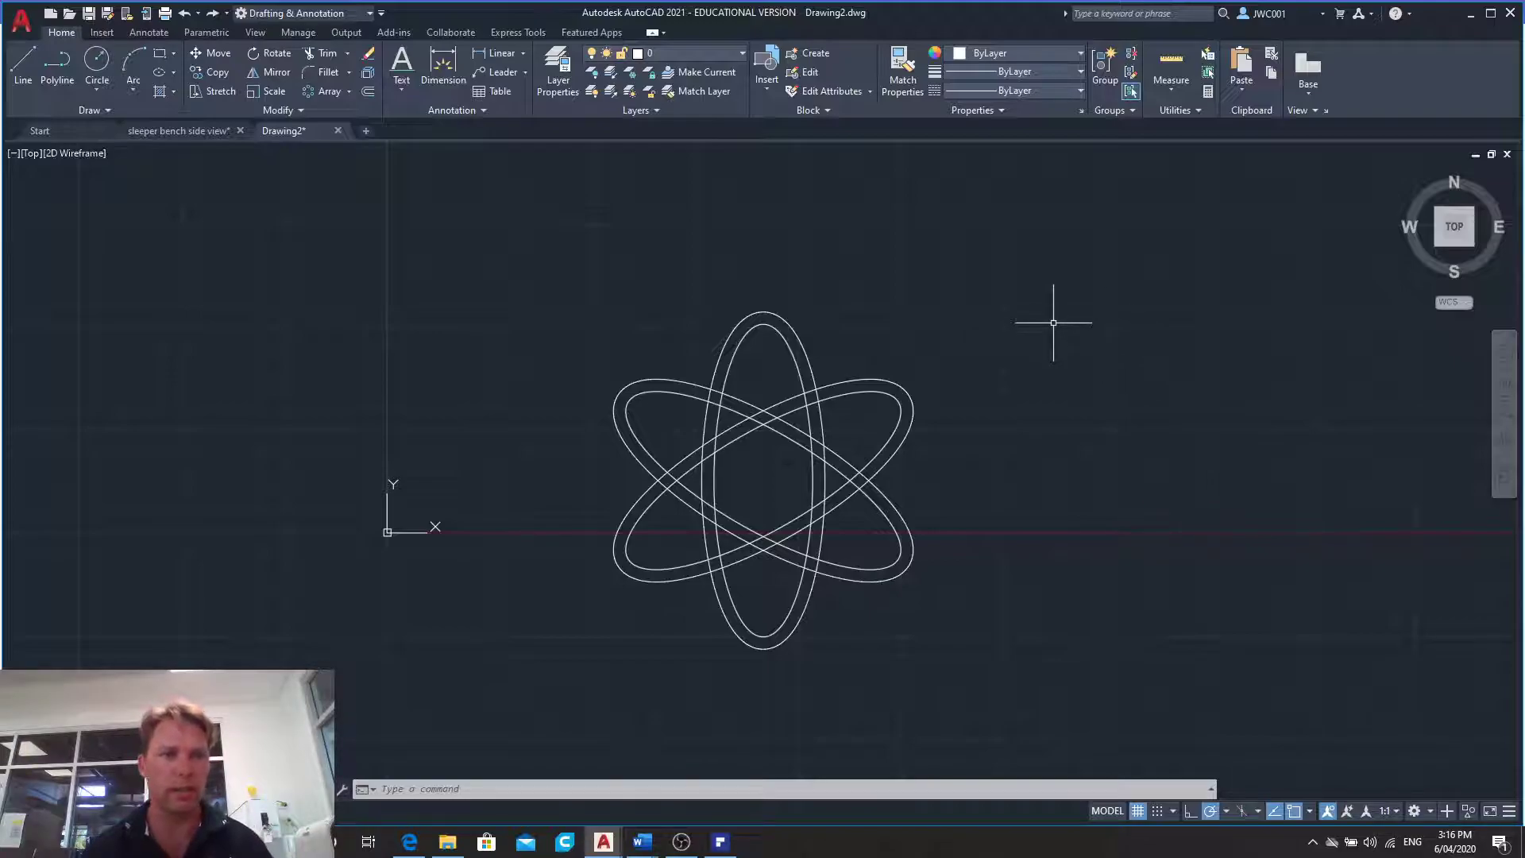
- Explode the polar array of ellipses into separate objects
click(302, 111)
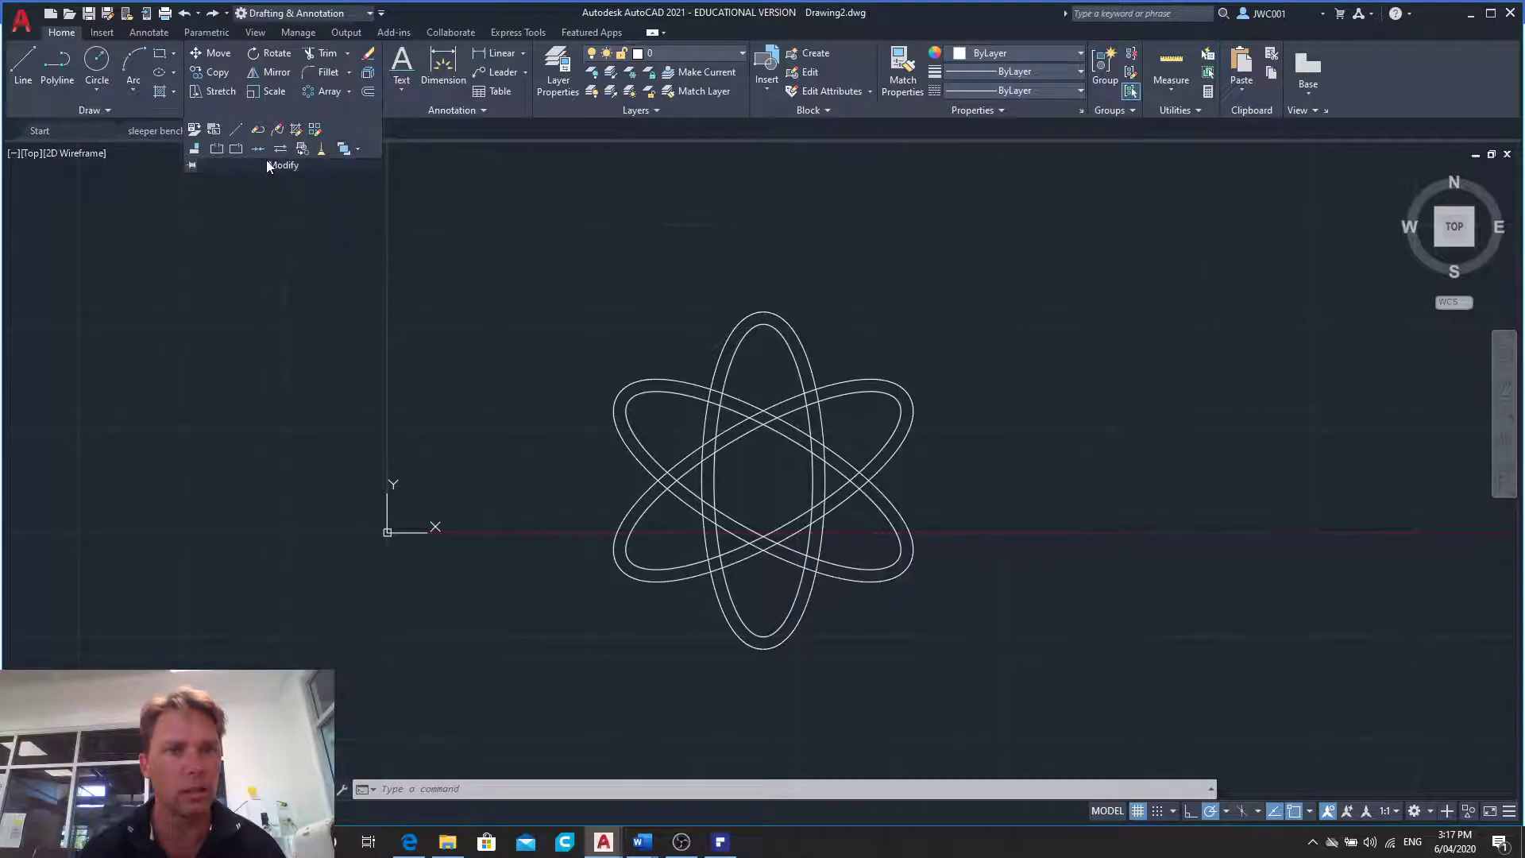
click(601, 786)
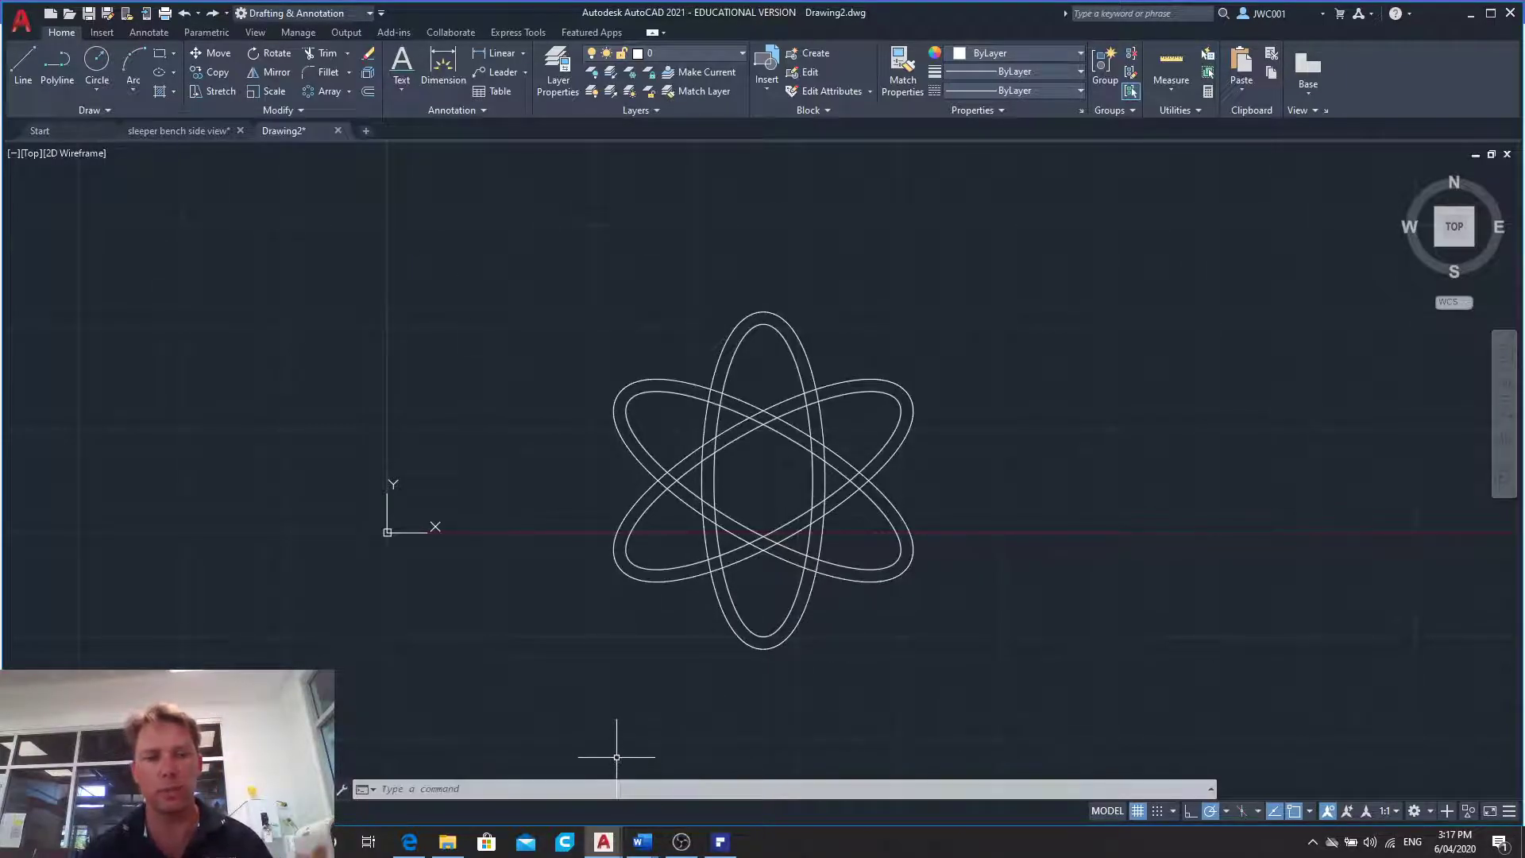
click(620, 795)
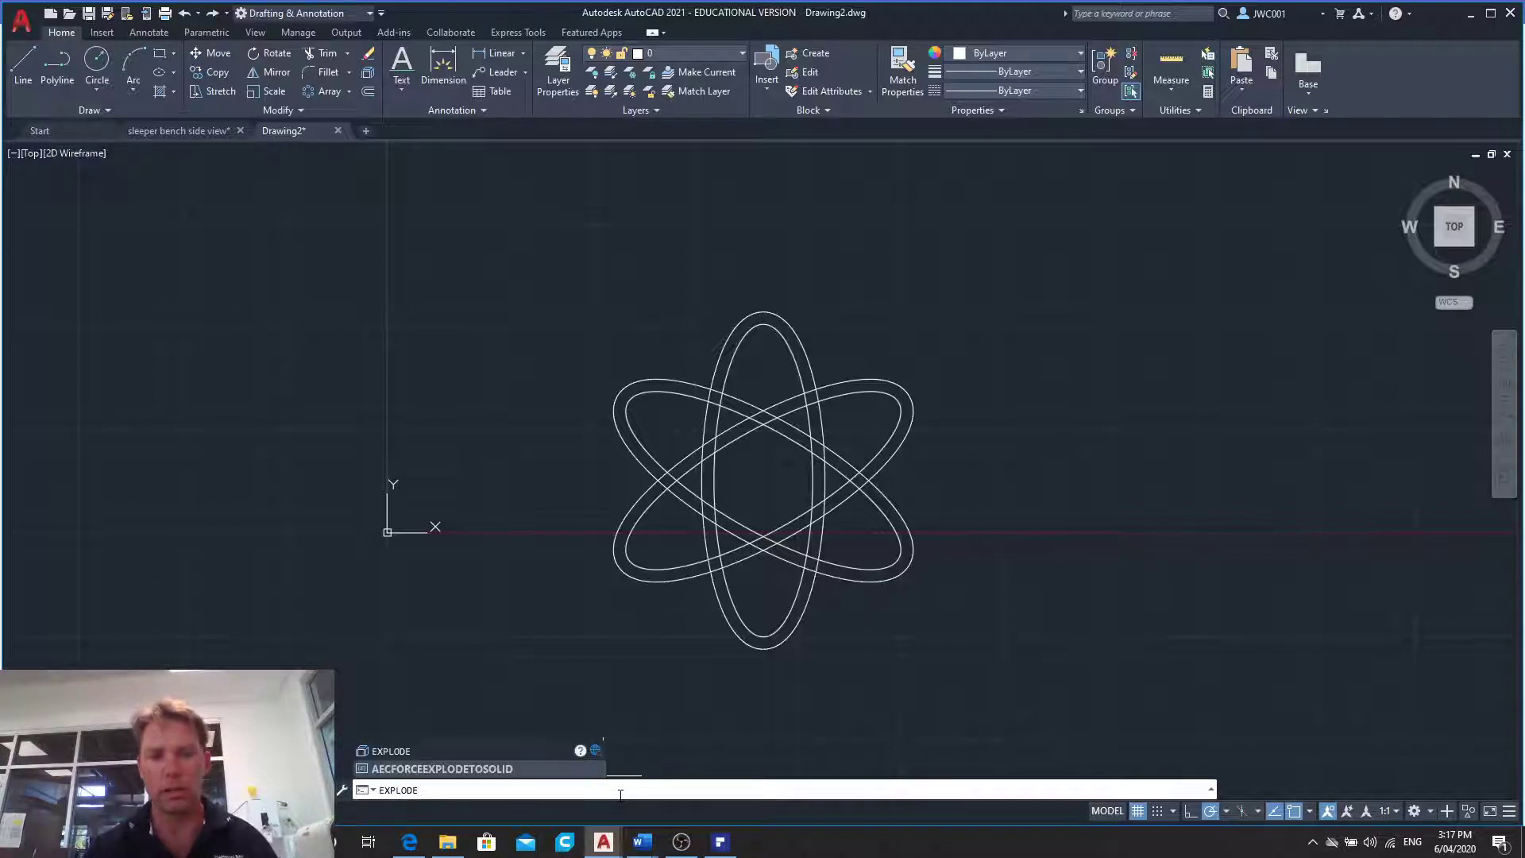
key(Return)
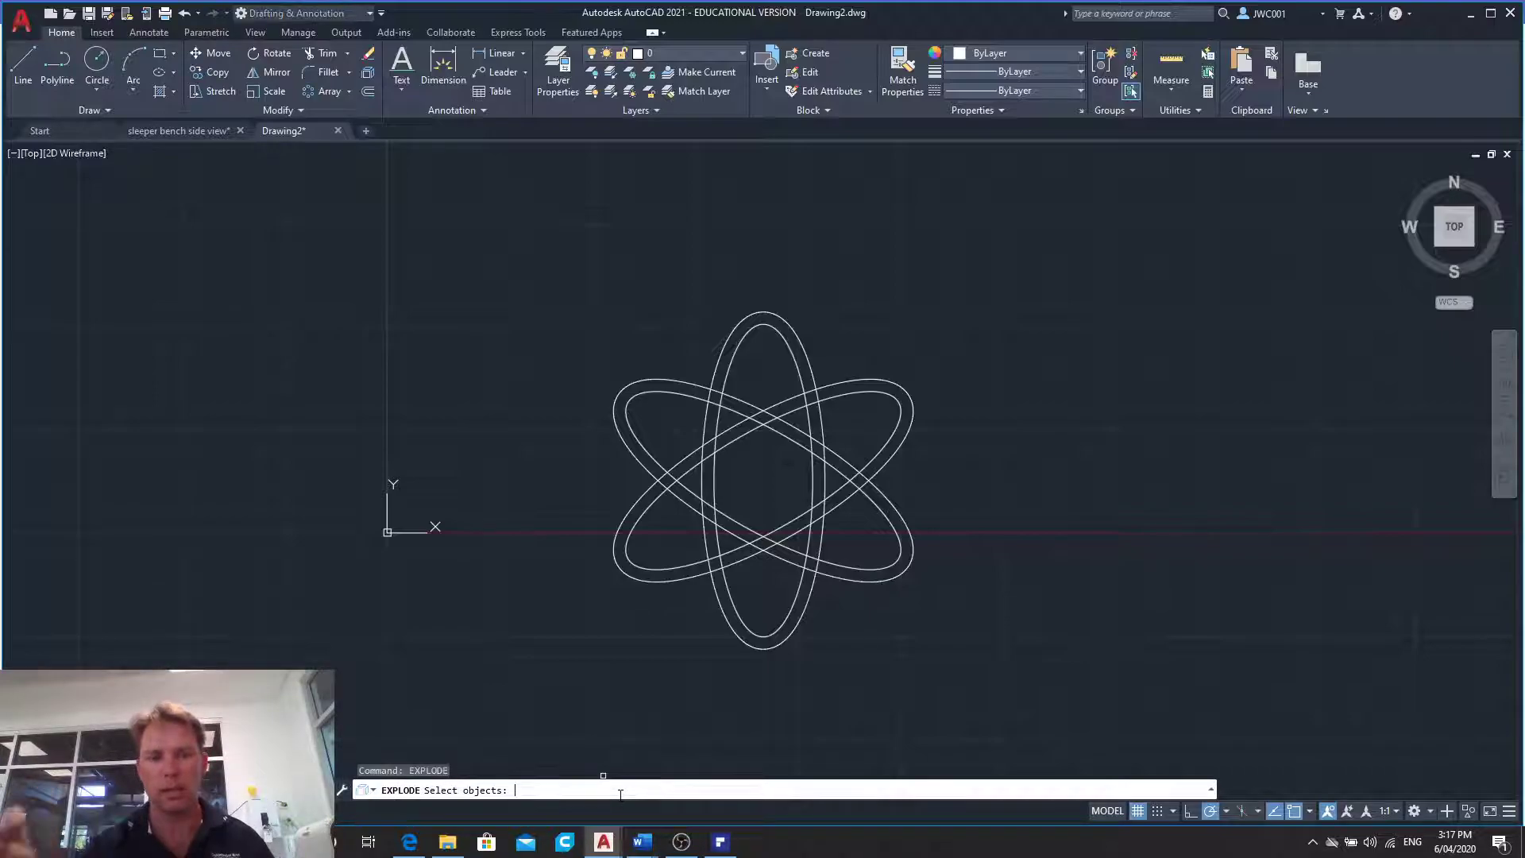
click(500, 250)
click(1039, 685)
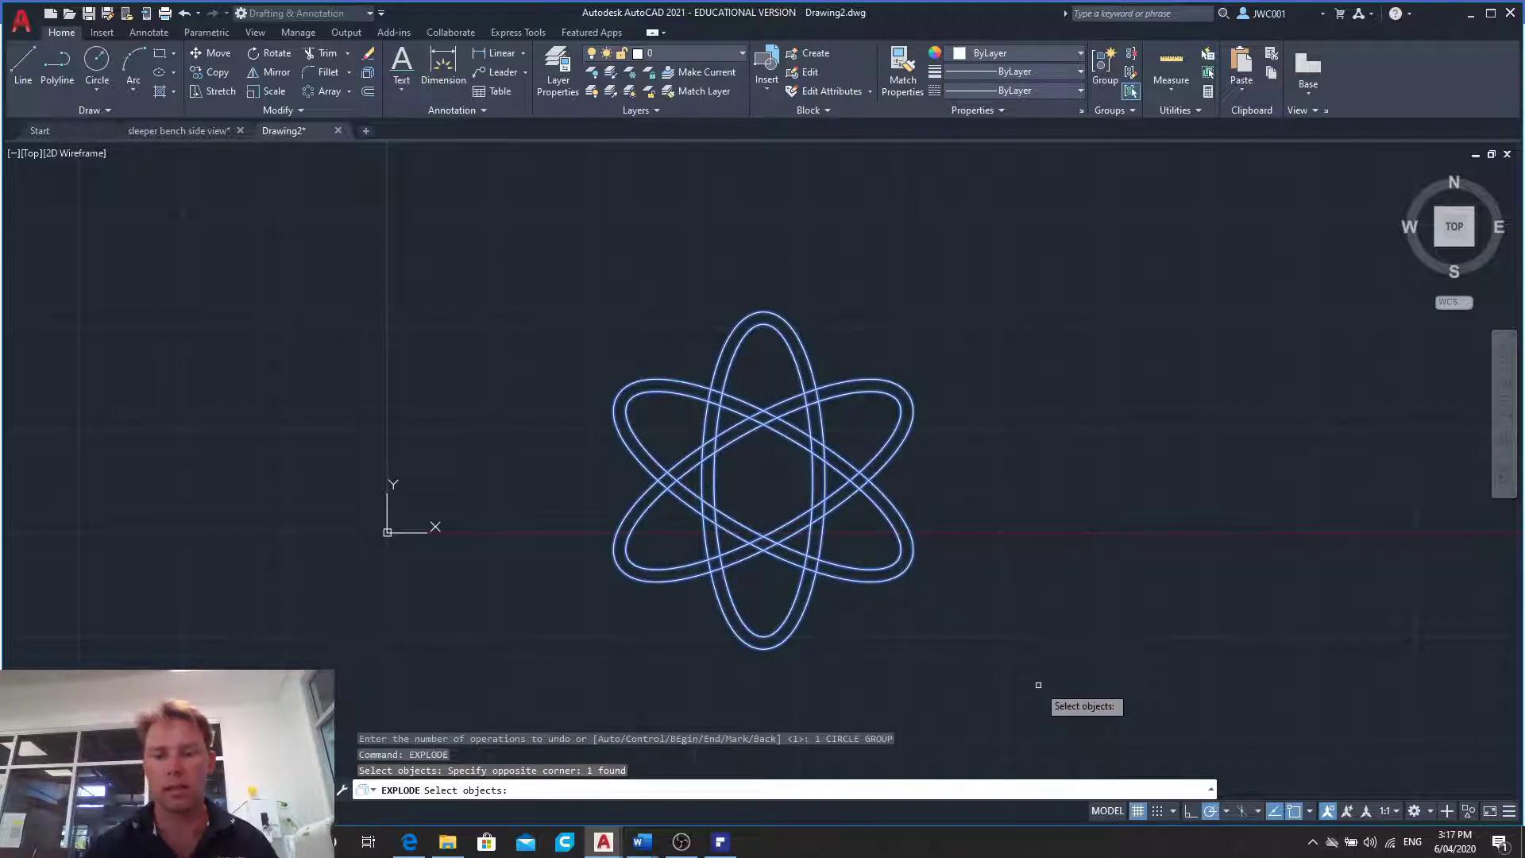
key(Return)
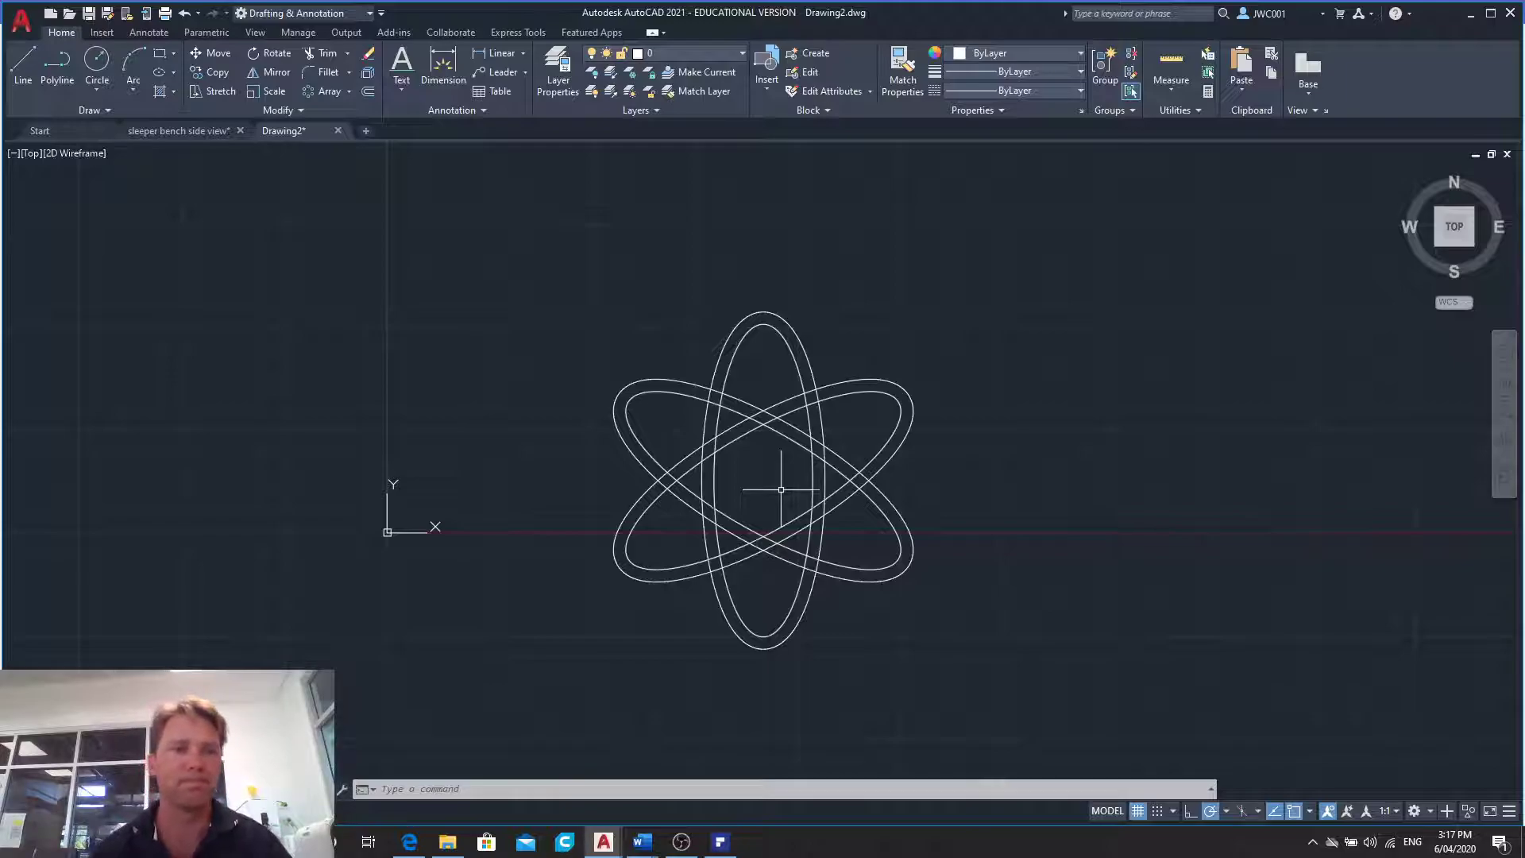
- Draw a 60-unit vertical line up from the ellipses' centre, continuing horizontally left to the vertical outer ellipse
click(16, 70)
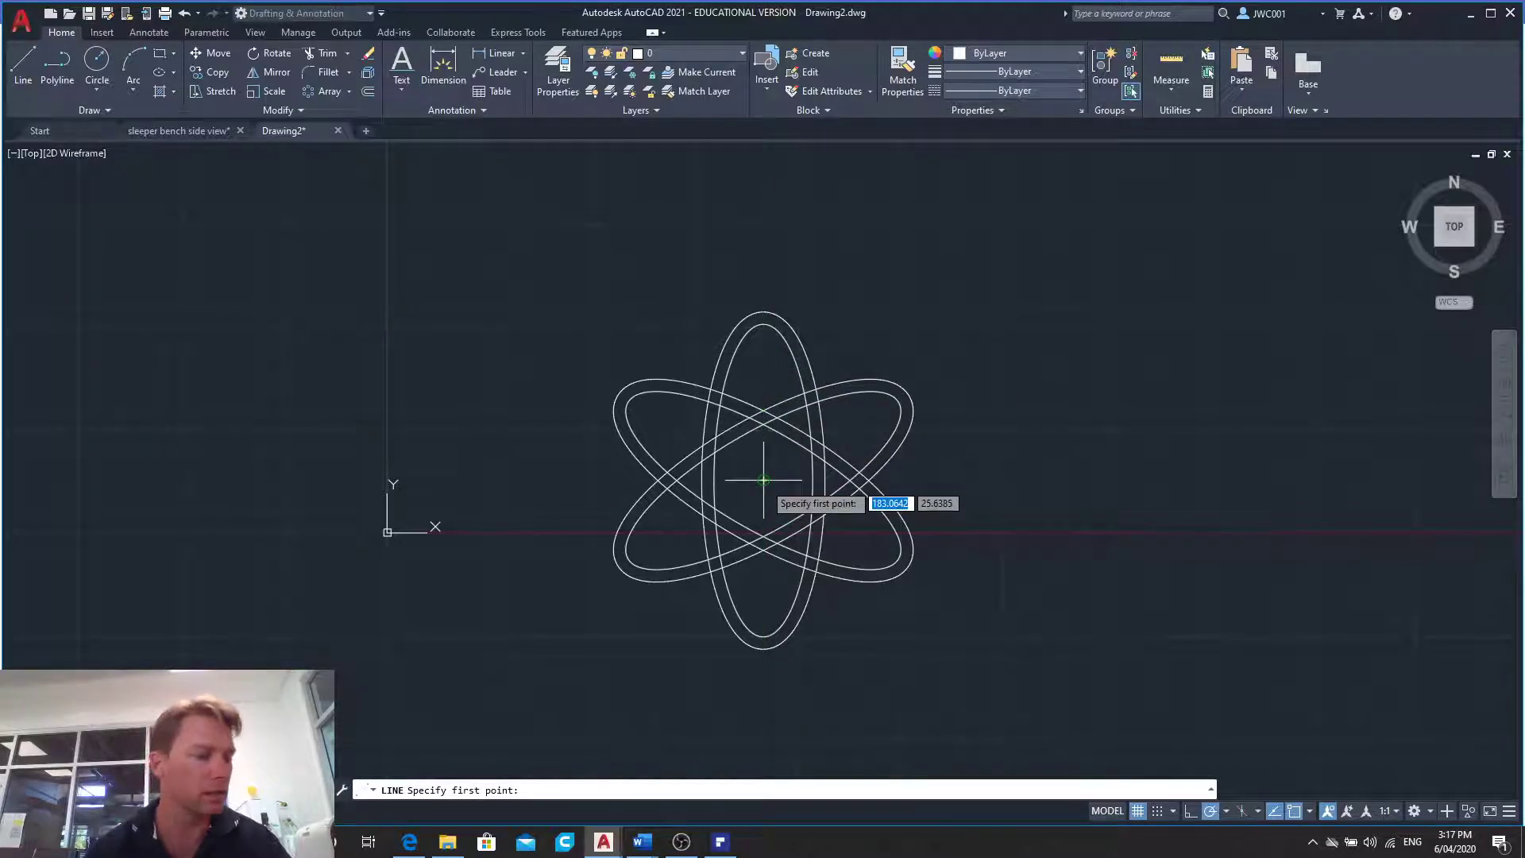
click(33, 68)
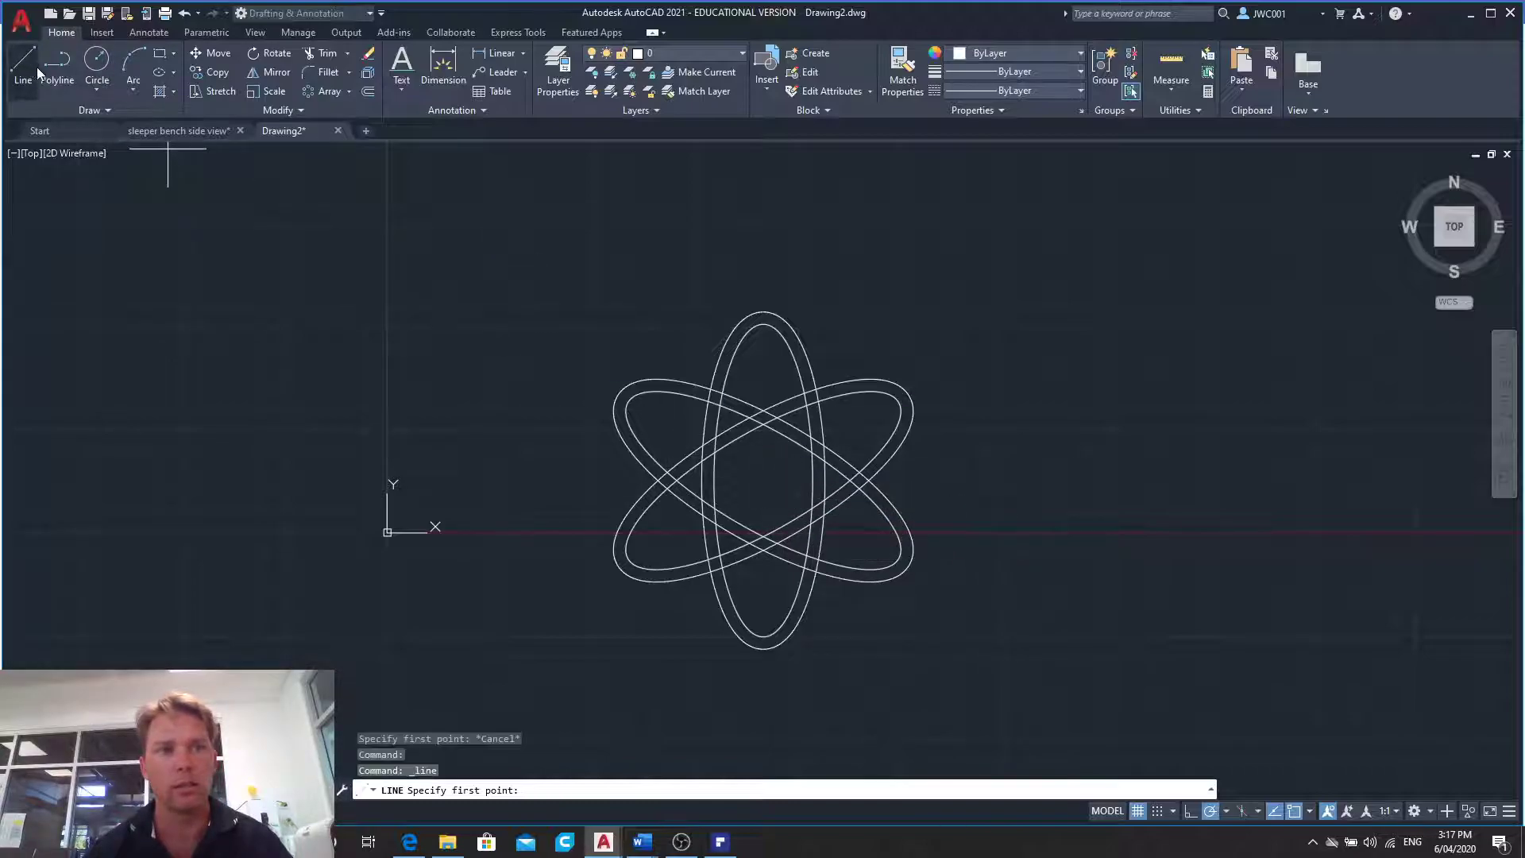
click(763, 479)
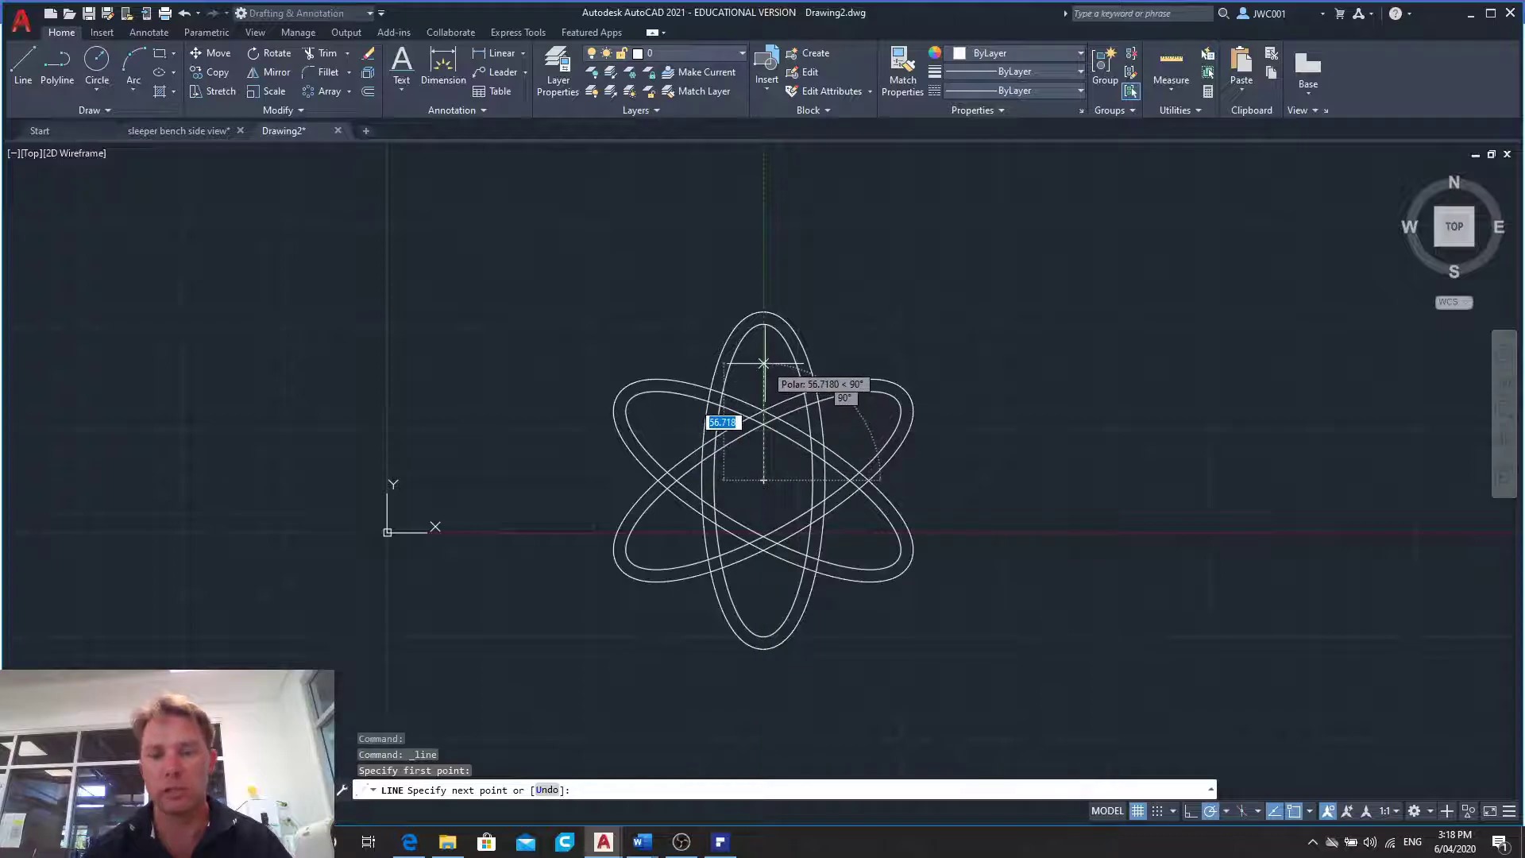
text(60)
key(Return)
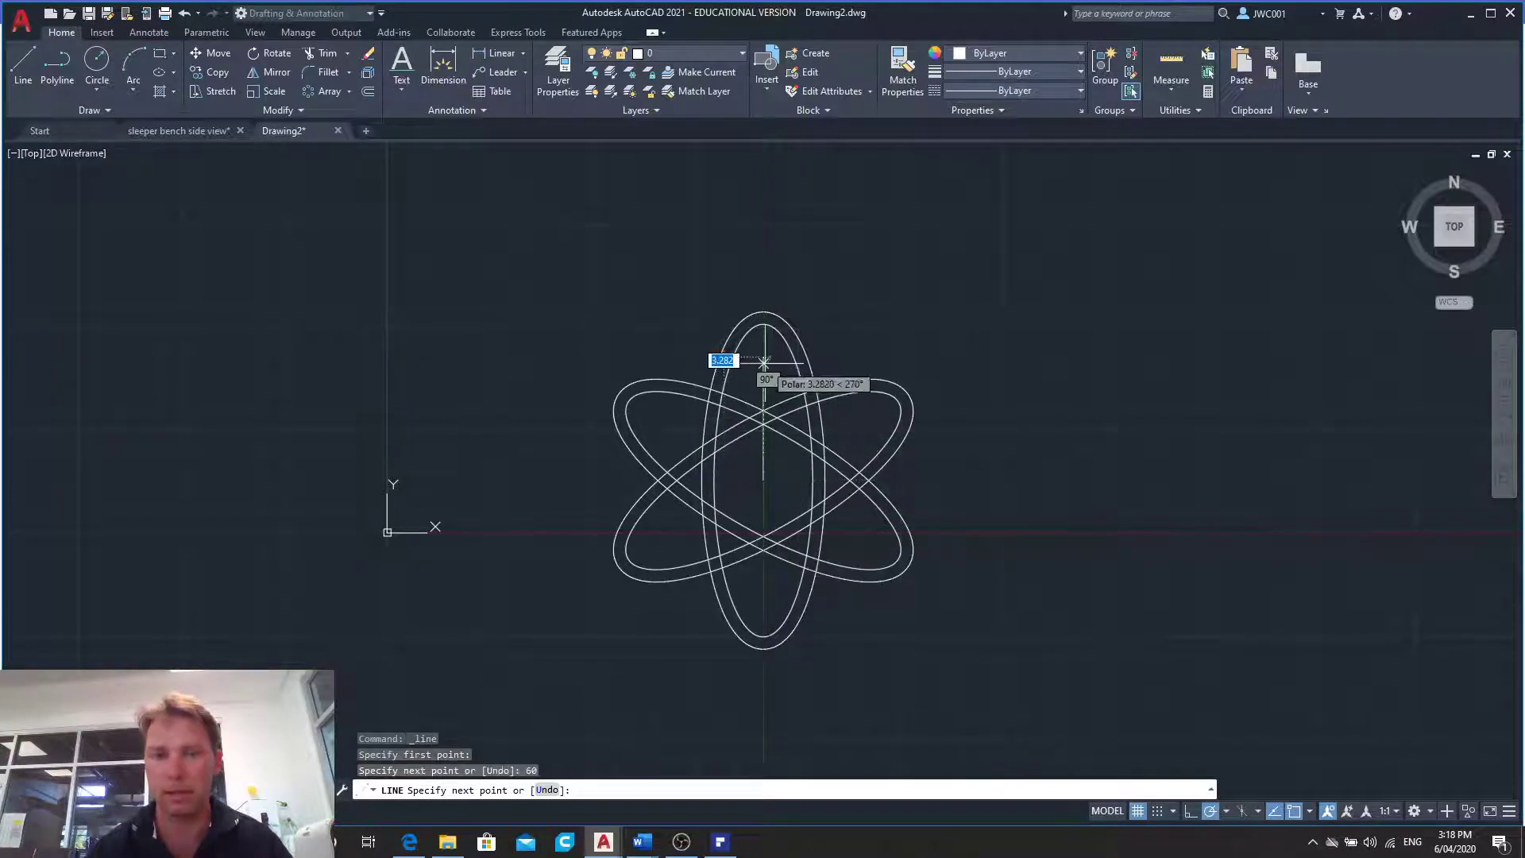
click(719, 357)
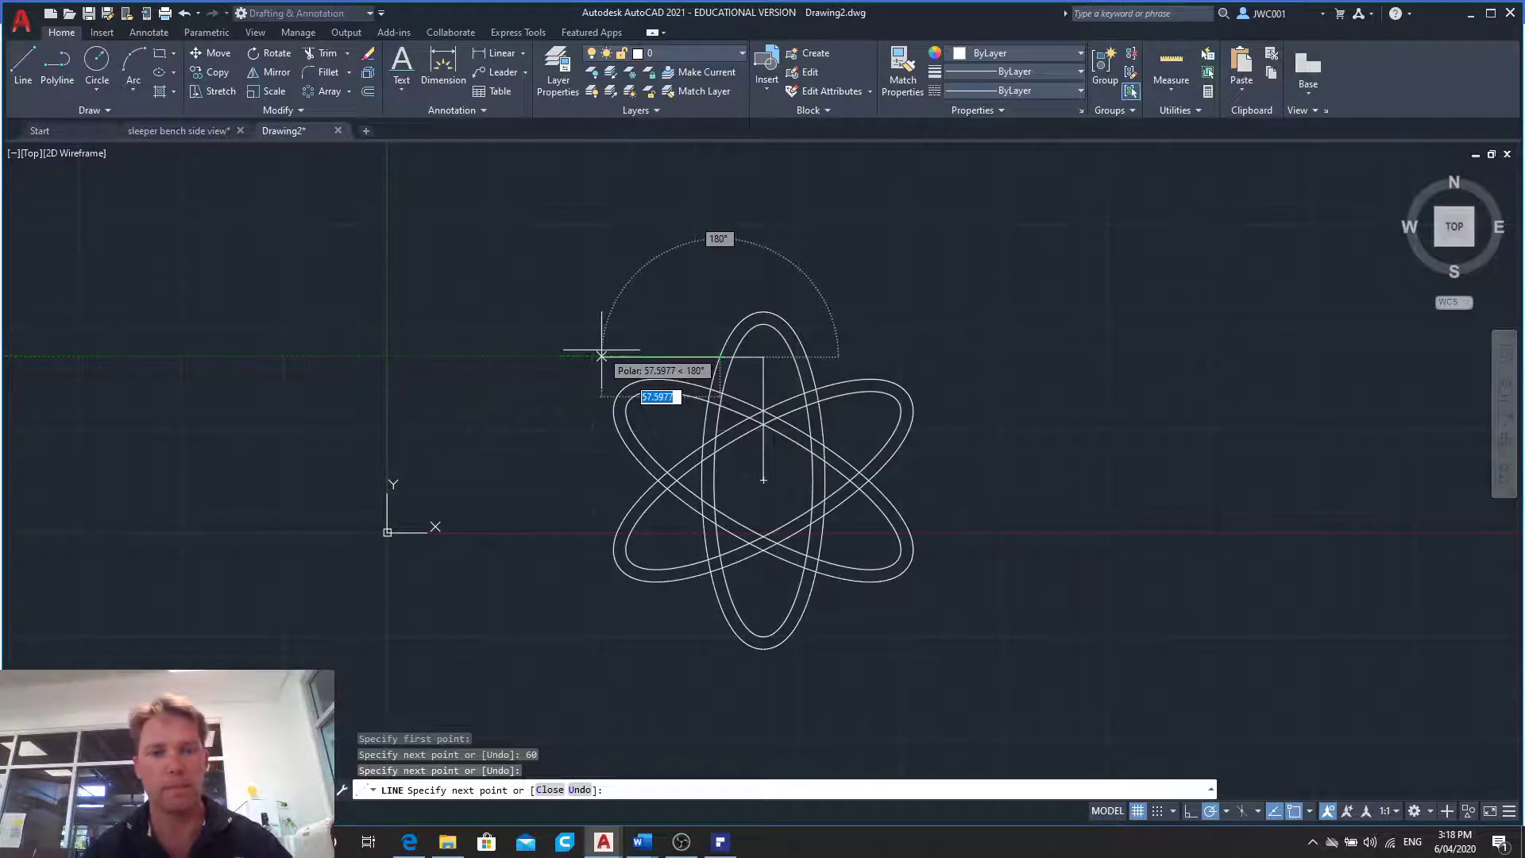
key(Escape)
- Delete the vertical construction line and trim the horizontal one to the short piece between the inner and outer ellipses
scroll(724, 353, up, 2)
scroll(723, 353, up, 2)
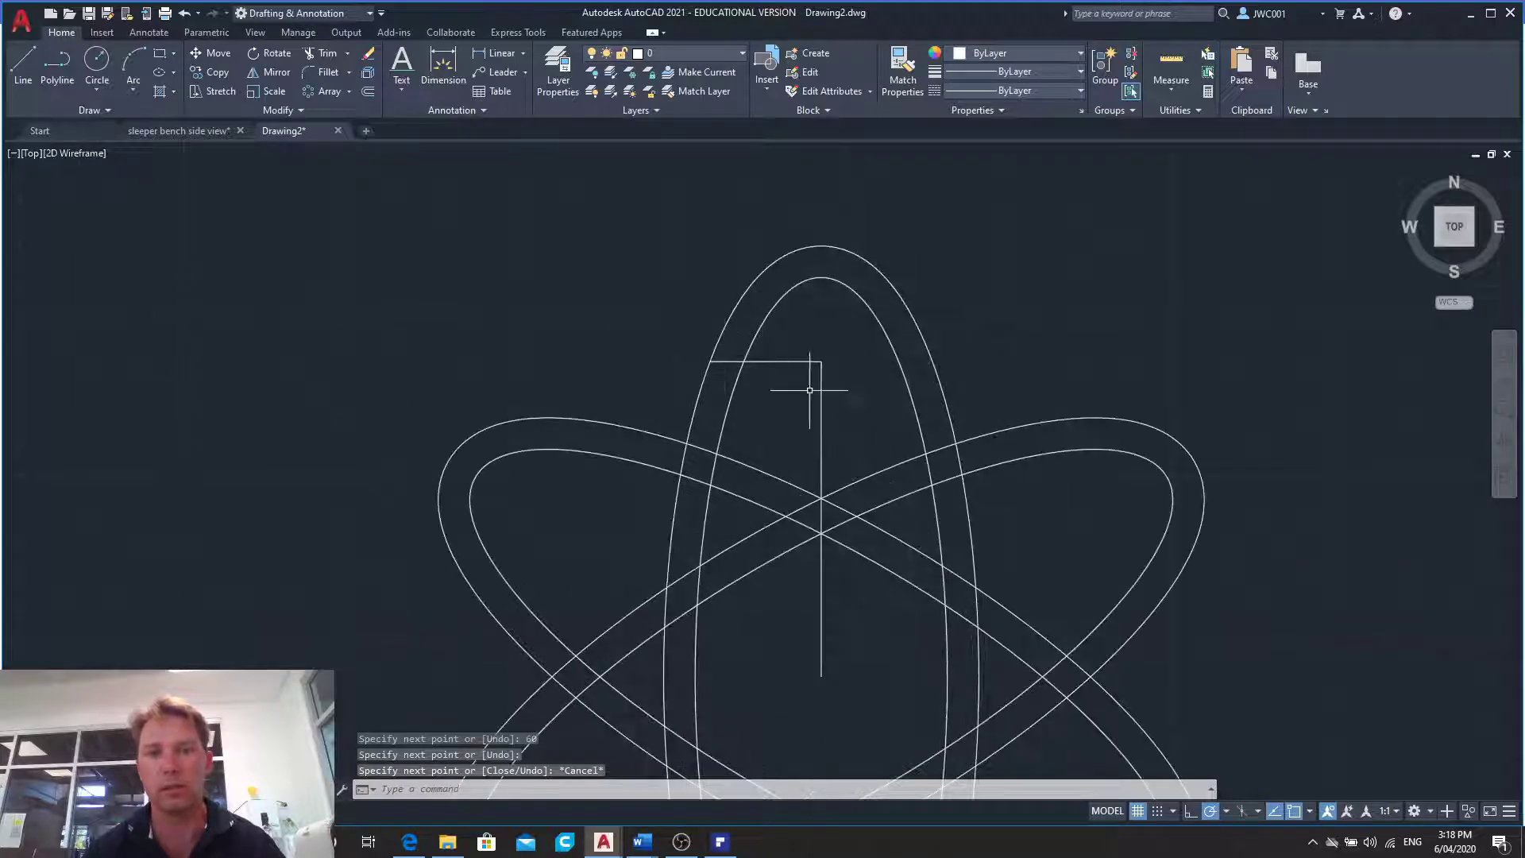
click(822, 399)
key(Delete)
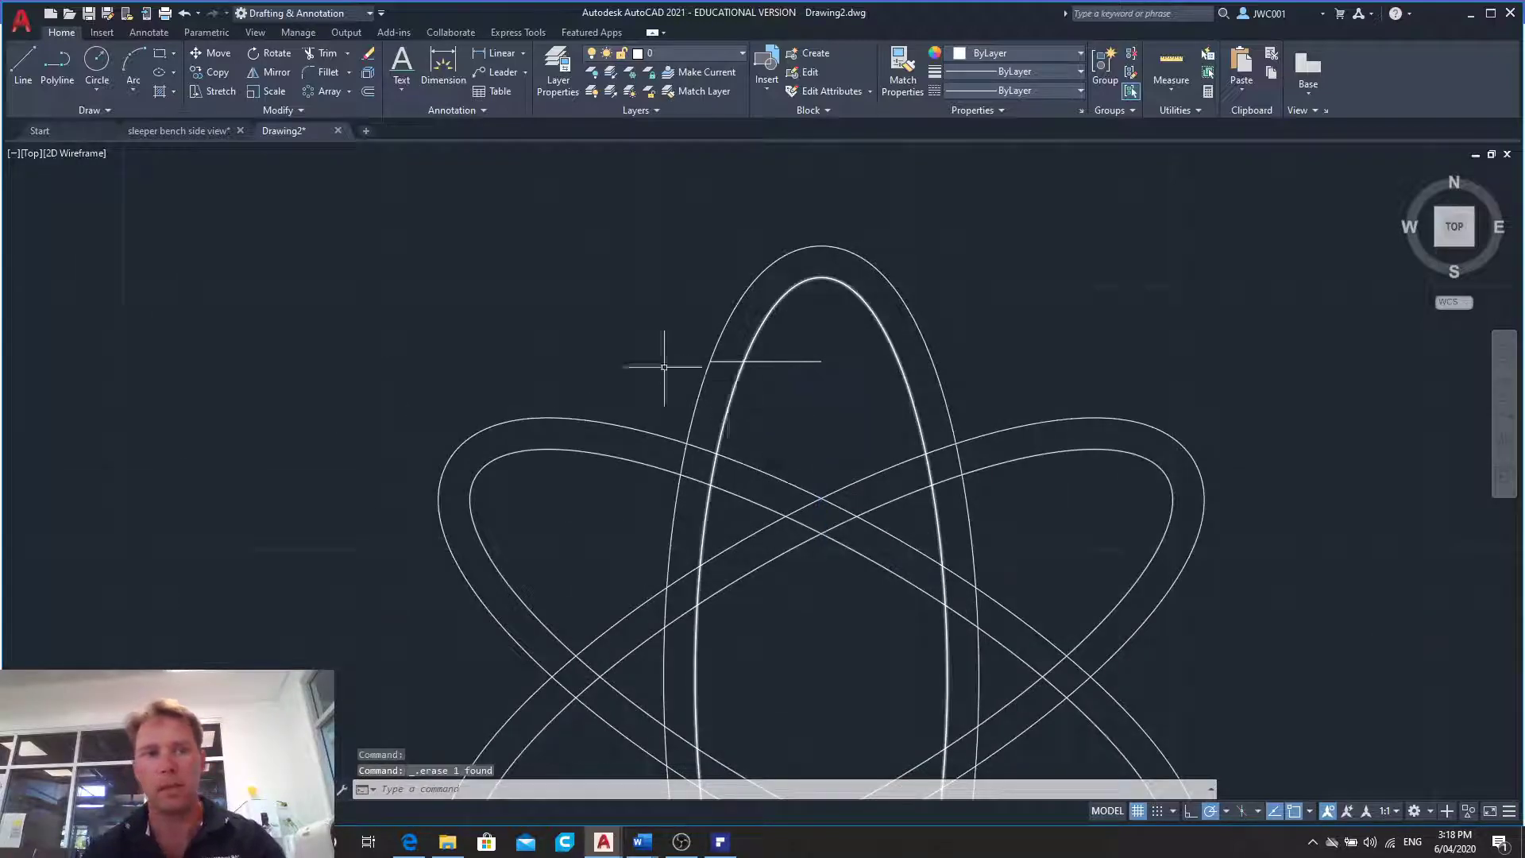
click(319, 54)
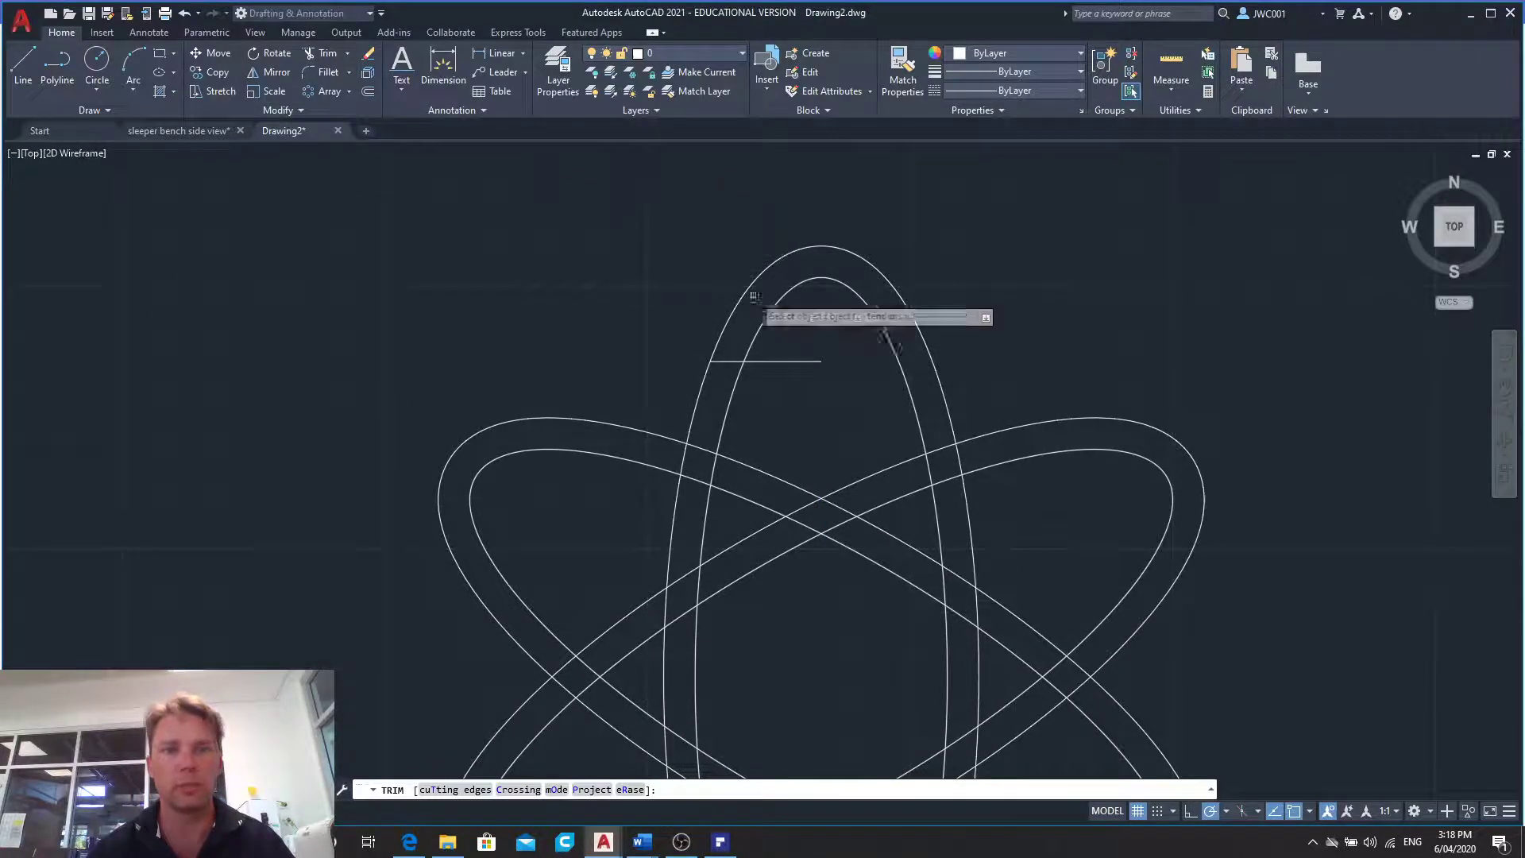
click(802, 361)
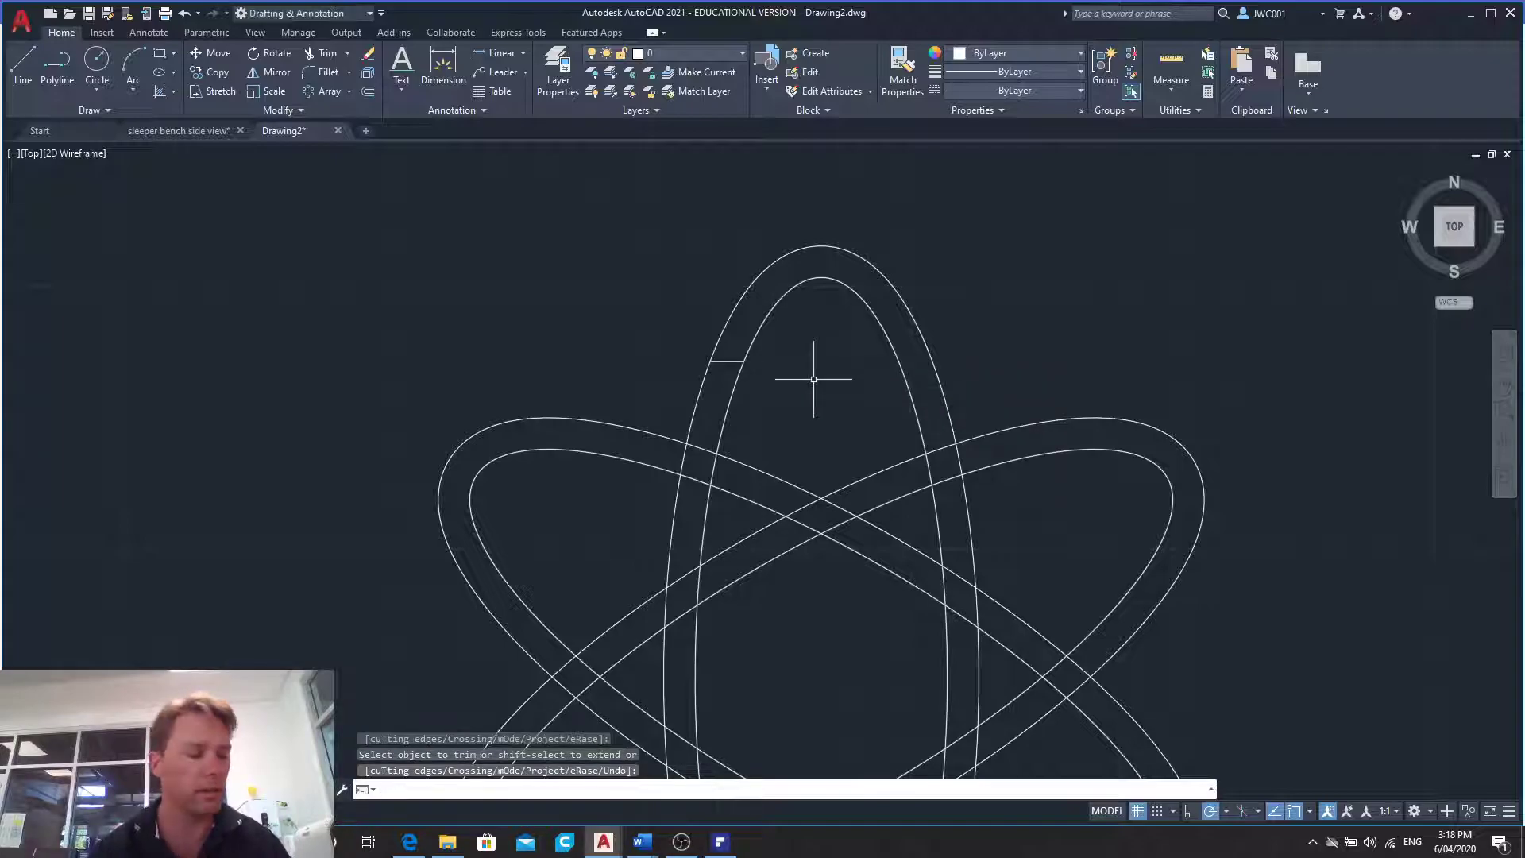
- Check the small circle's diameter in the practice PDF and draw a circle of radius 7 centred on the short line's midpoint
click(720, 841)
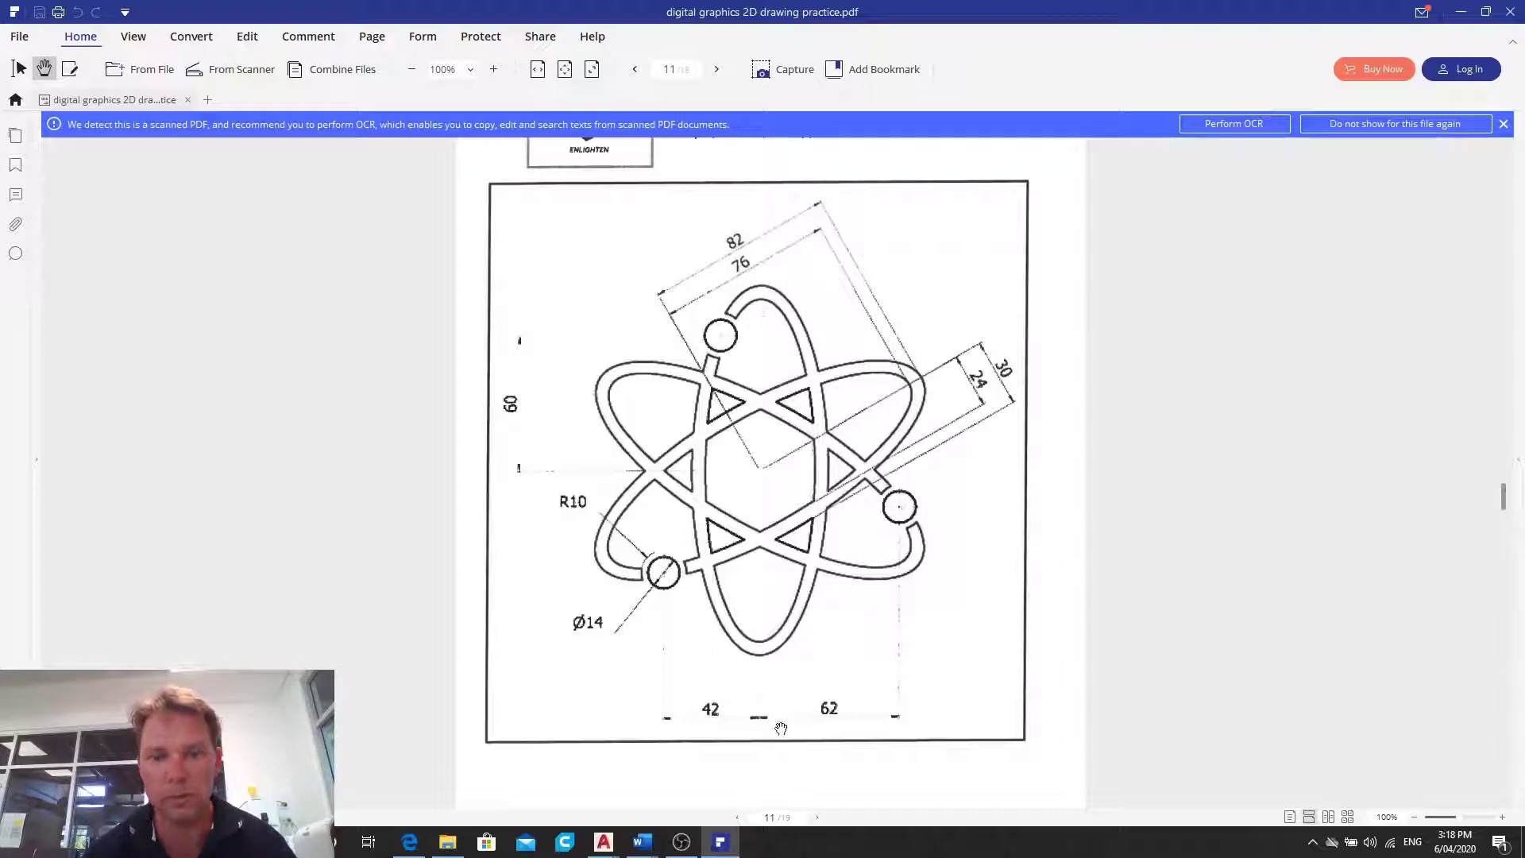
click(604, 841)
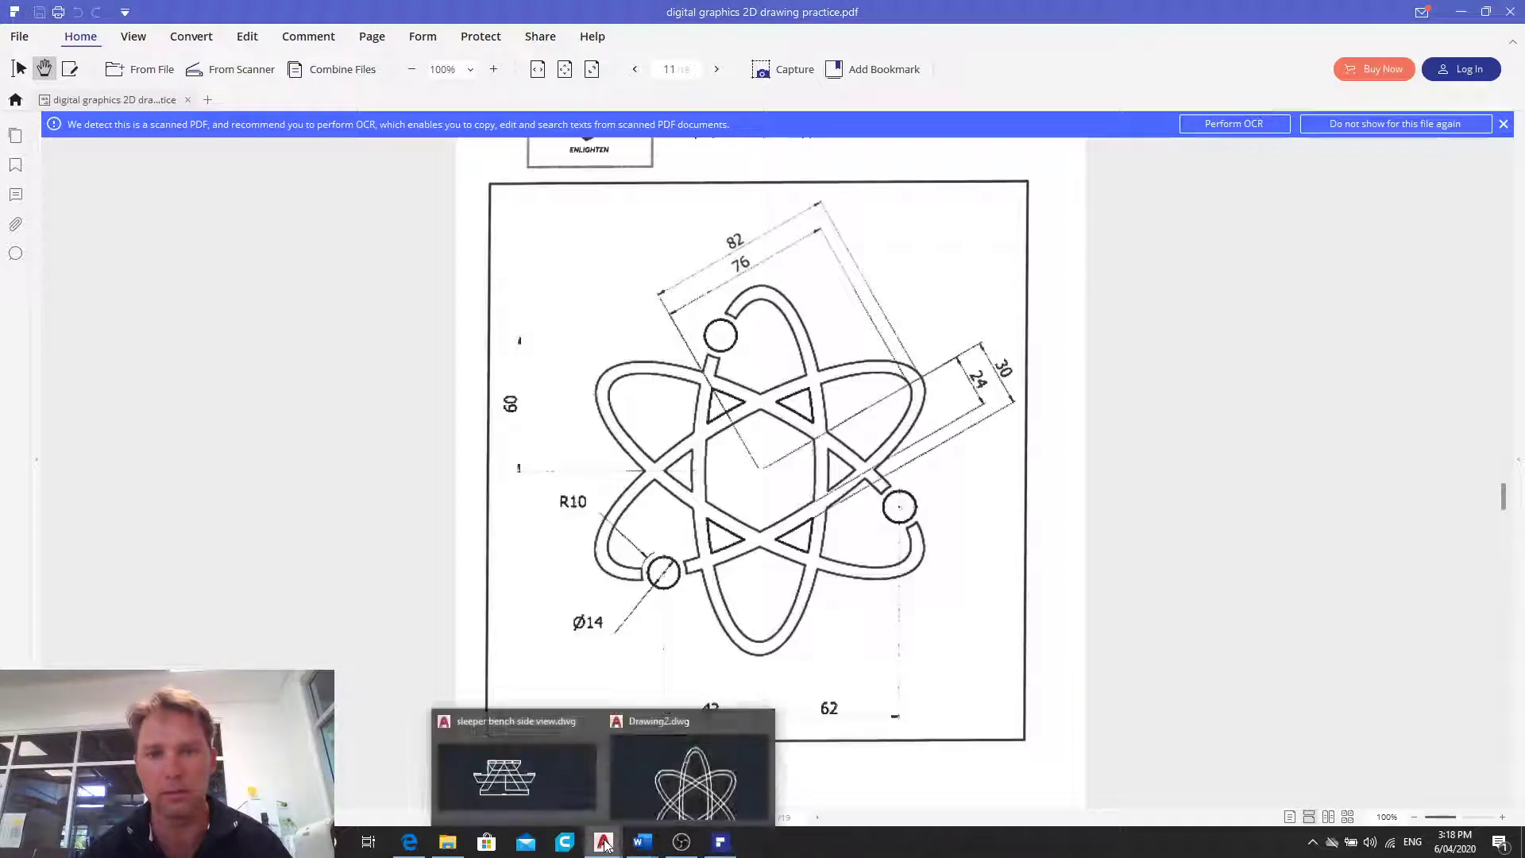
click(689, 789)
click(97, 63)
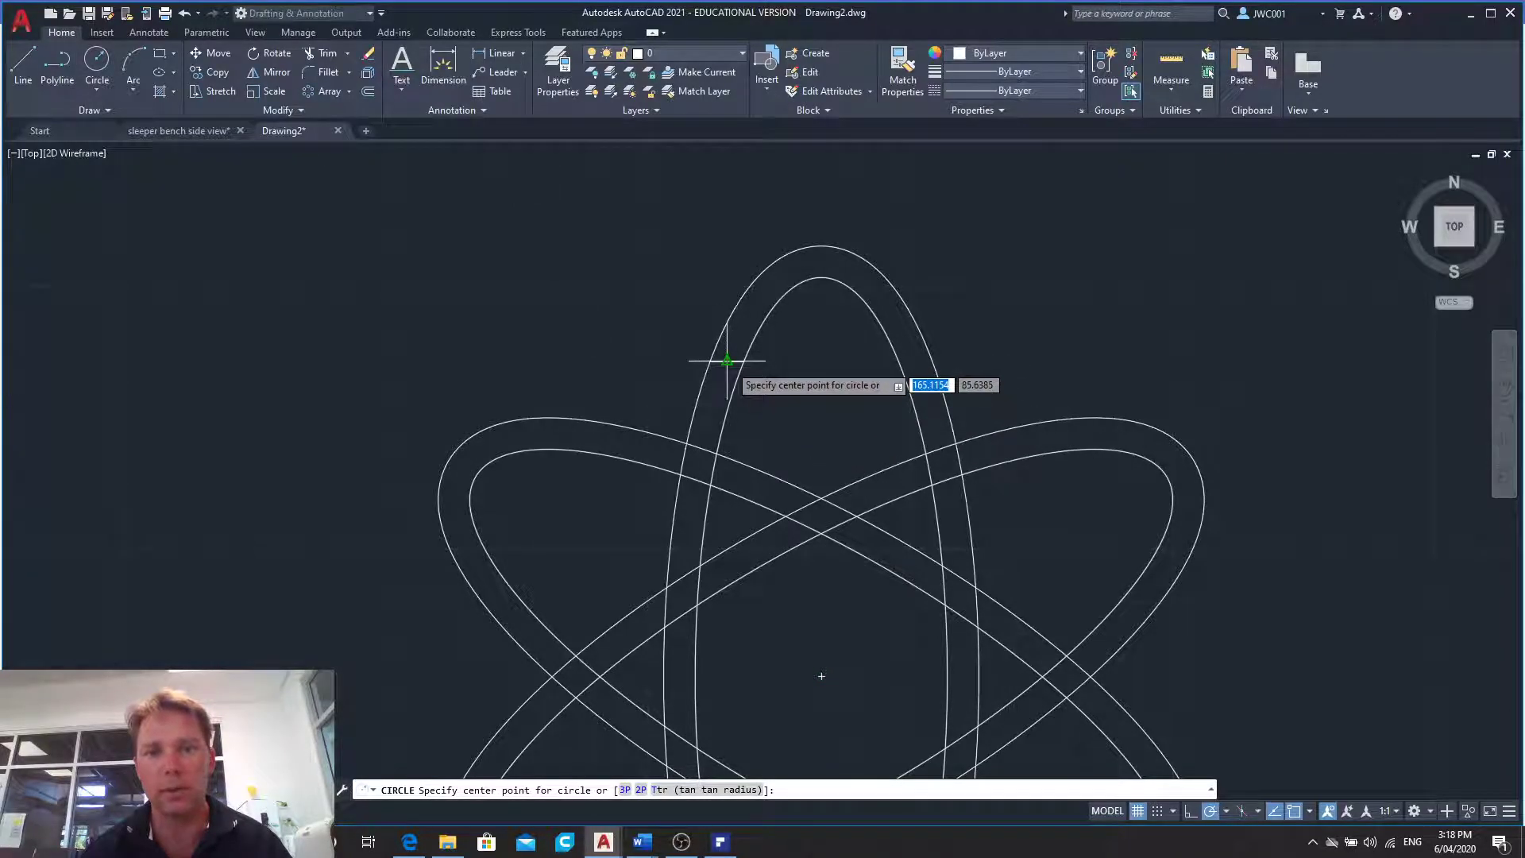
click(1309, 814)
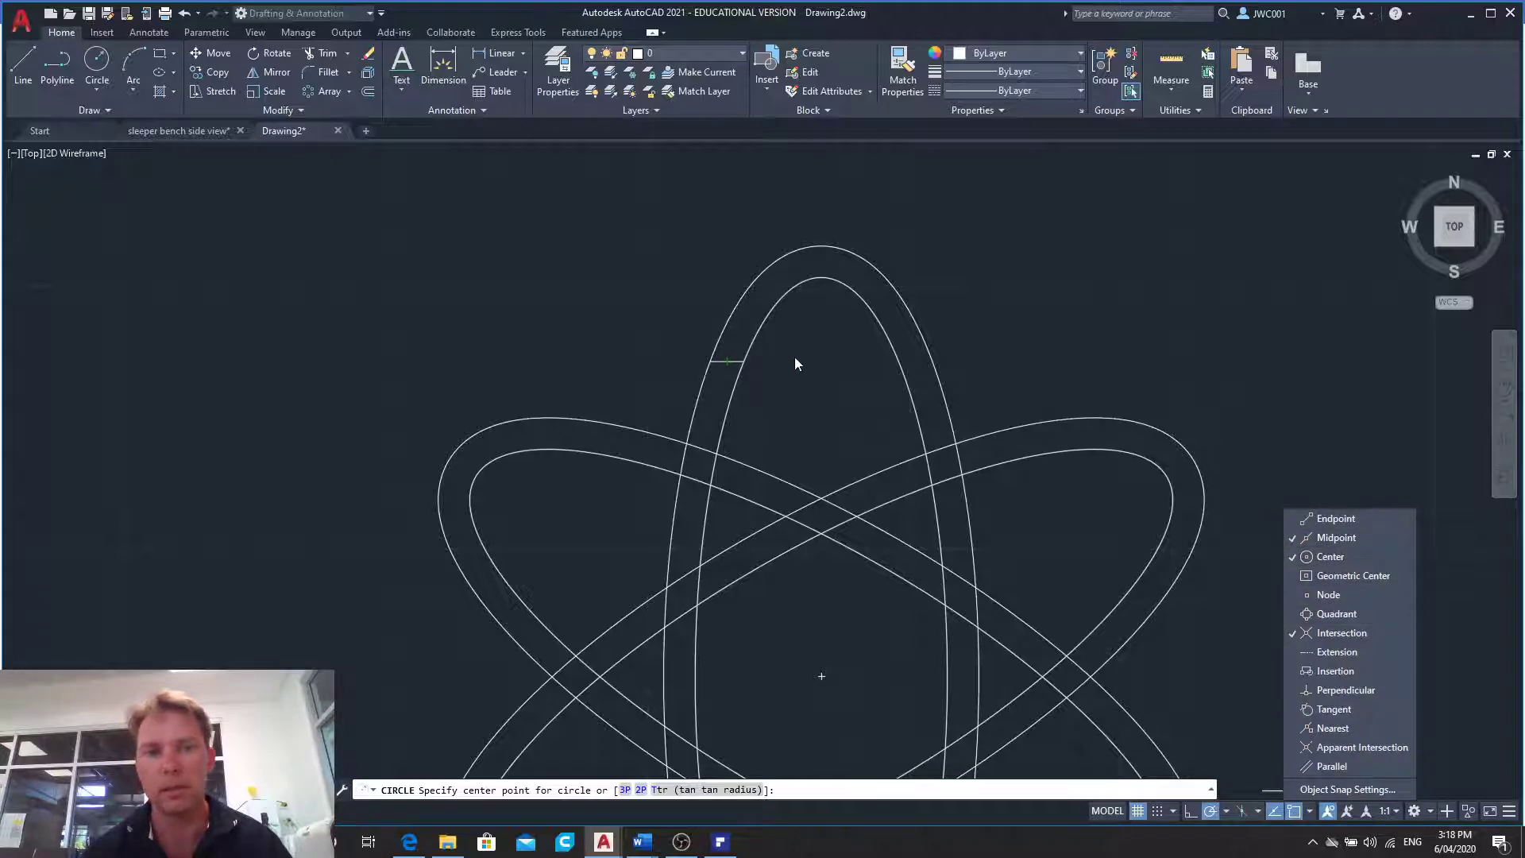
click(727, 362)
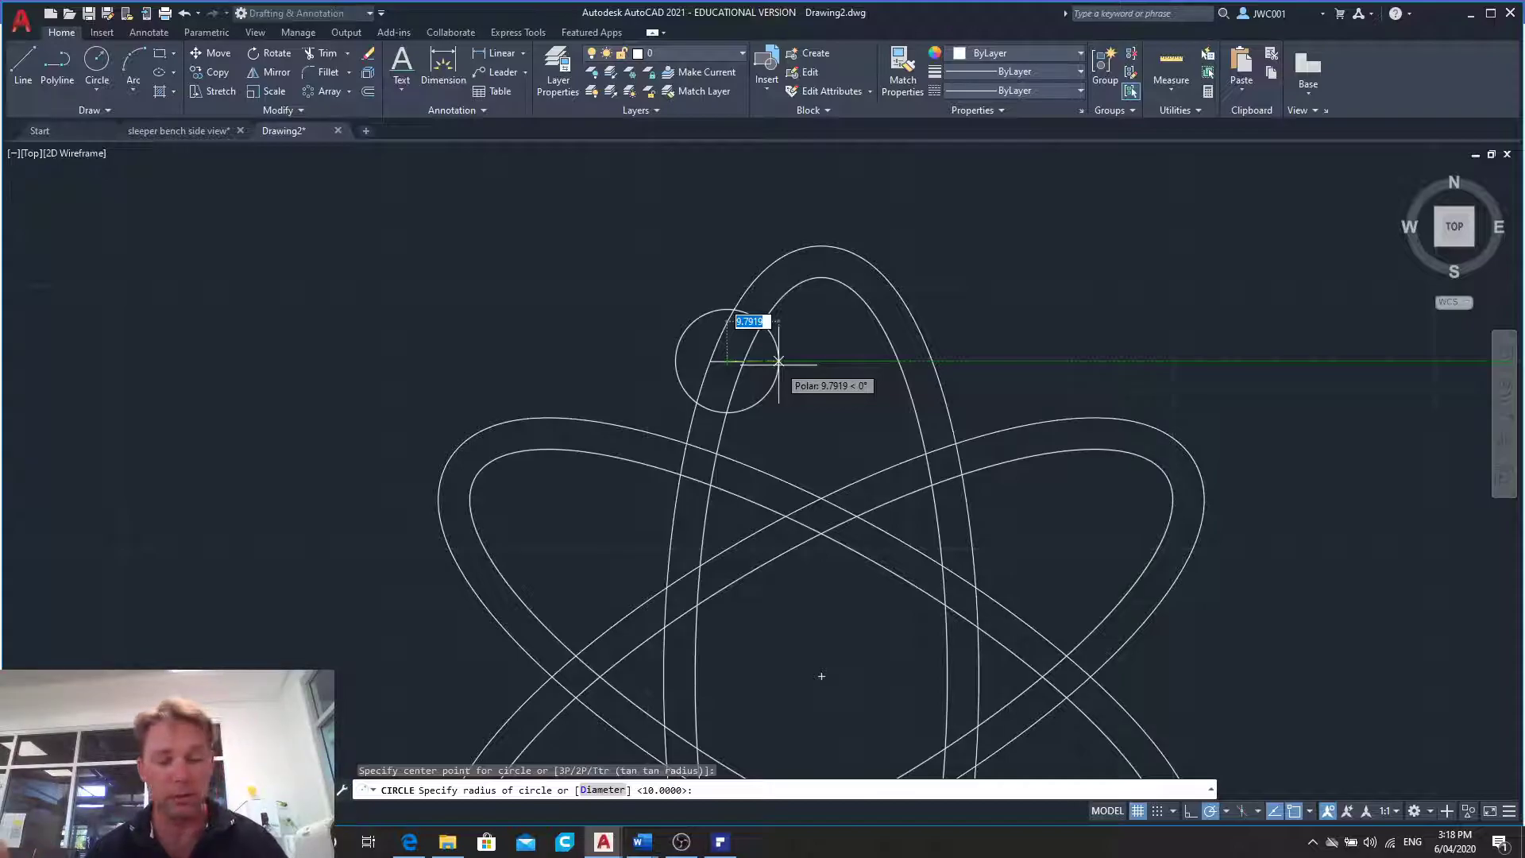
text(7)
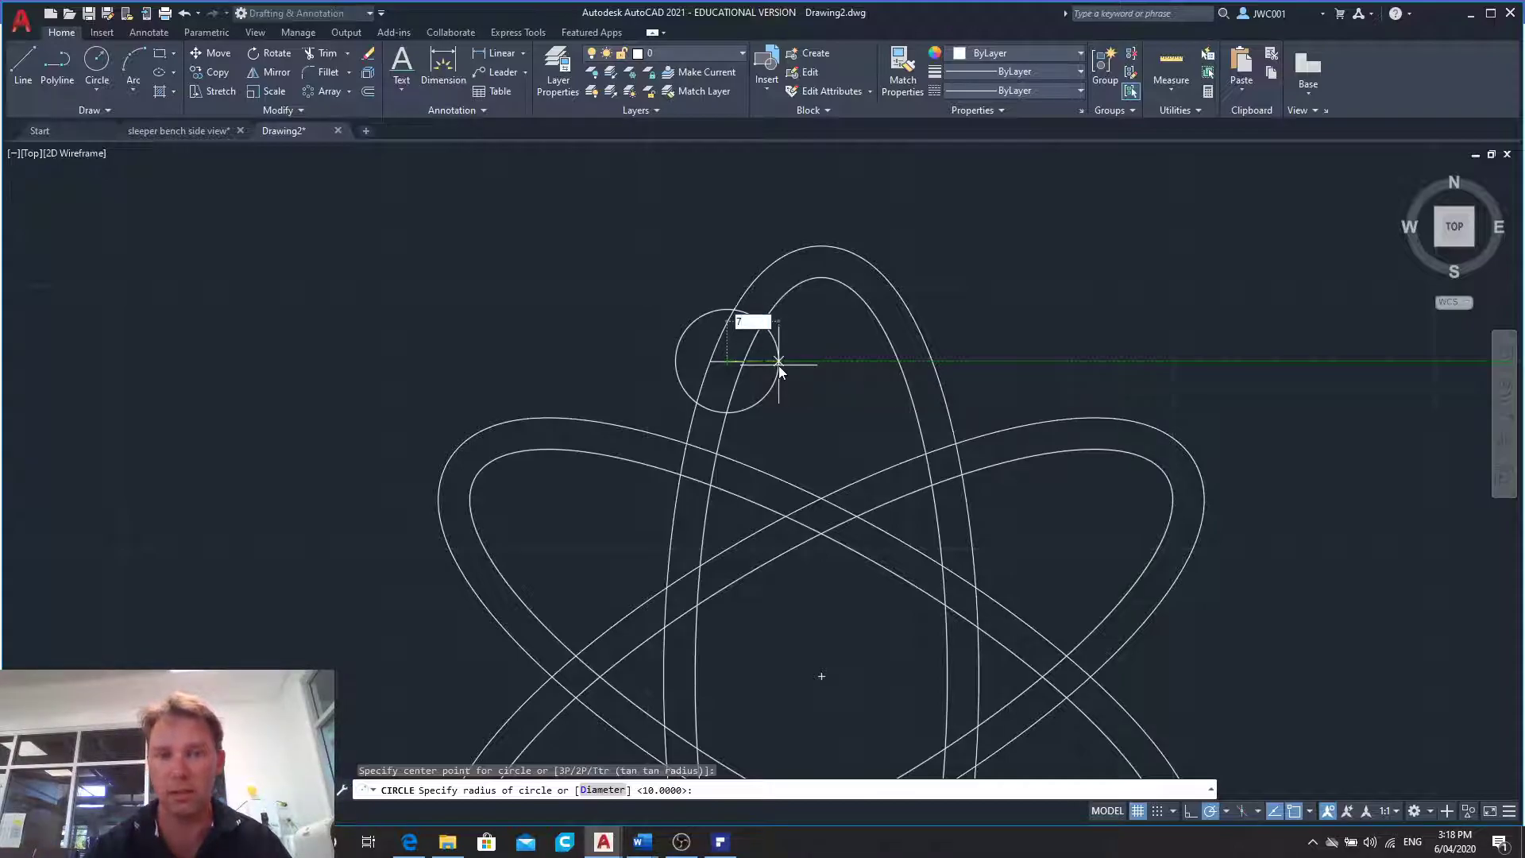
key(Return)
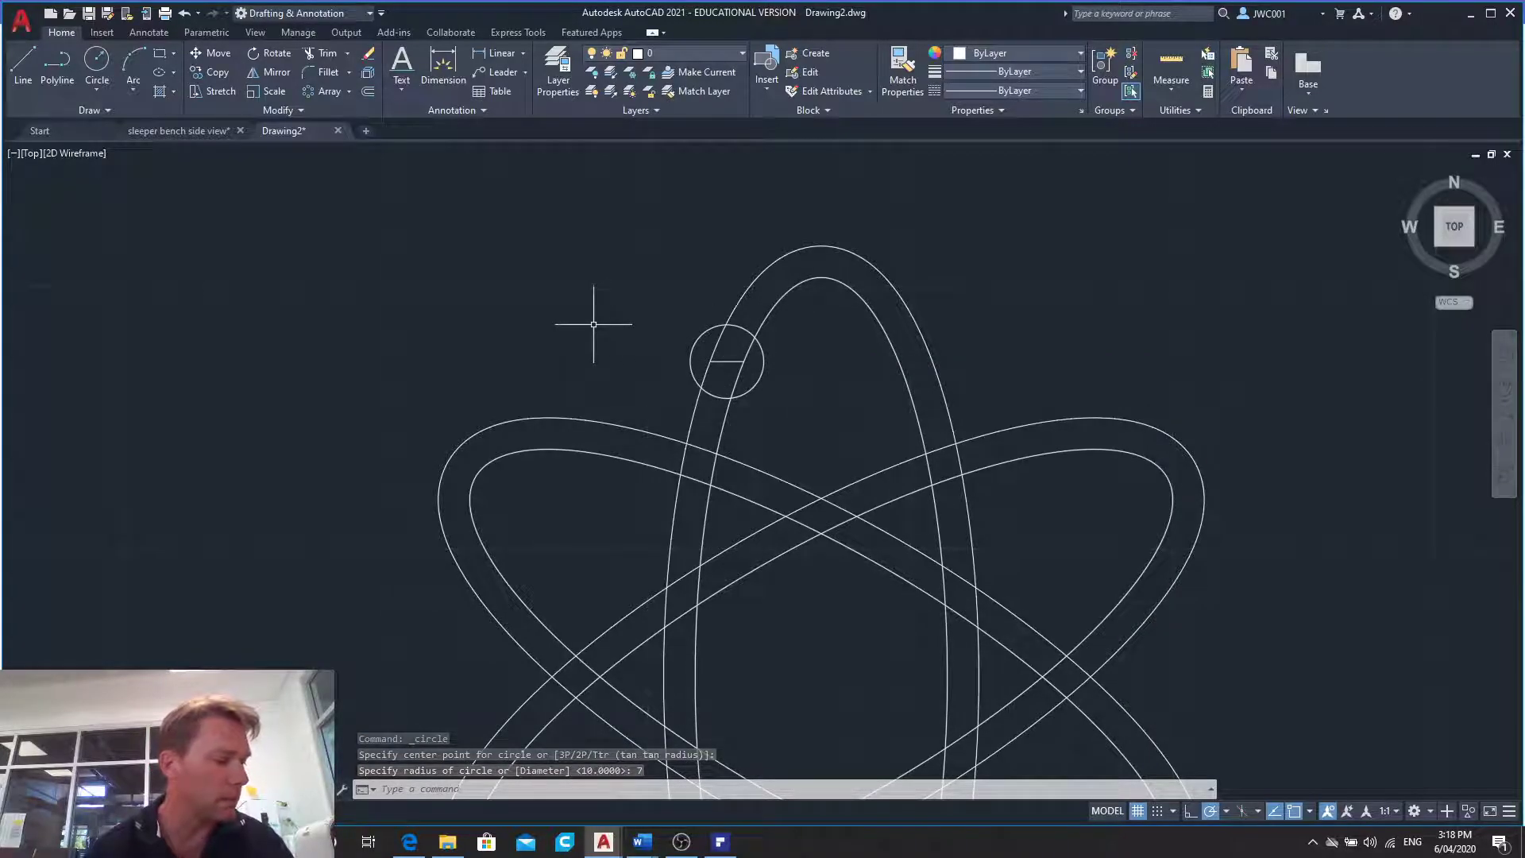
- Check the clearance radius in the practice PDF, try offsetting the small circle outward by 3, and undo the offset
click(721, 842)
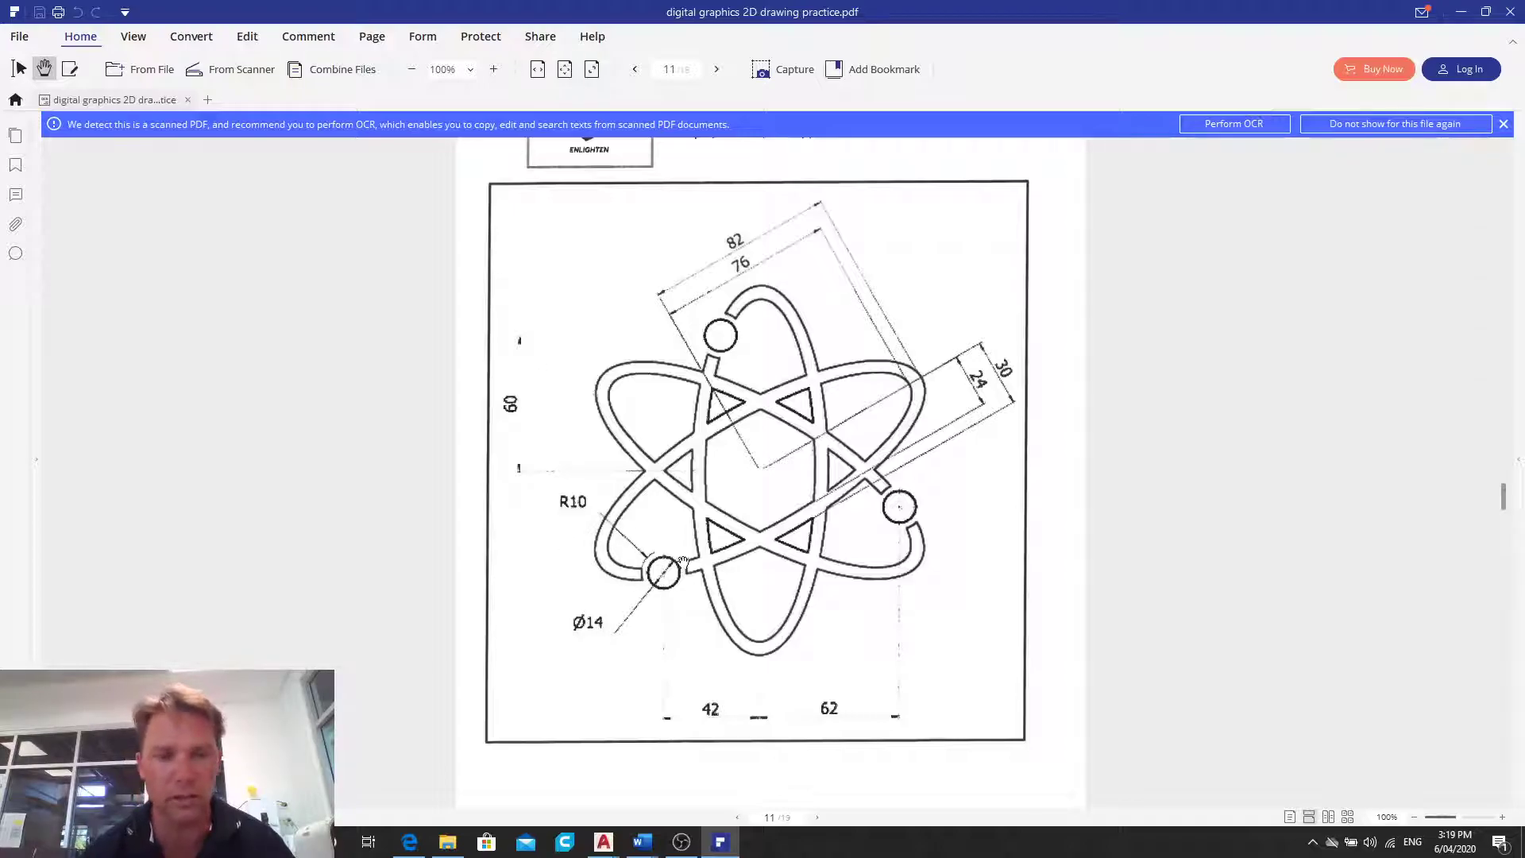
mouse_move(603, 842)
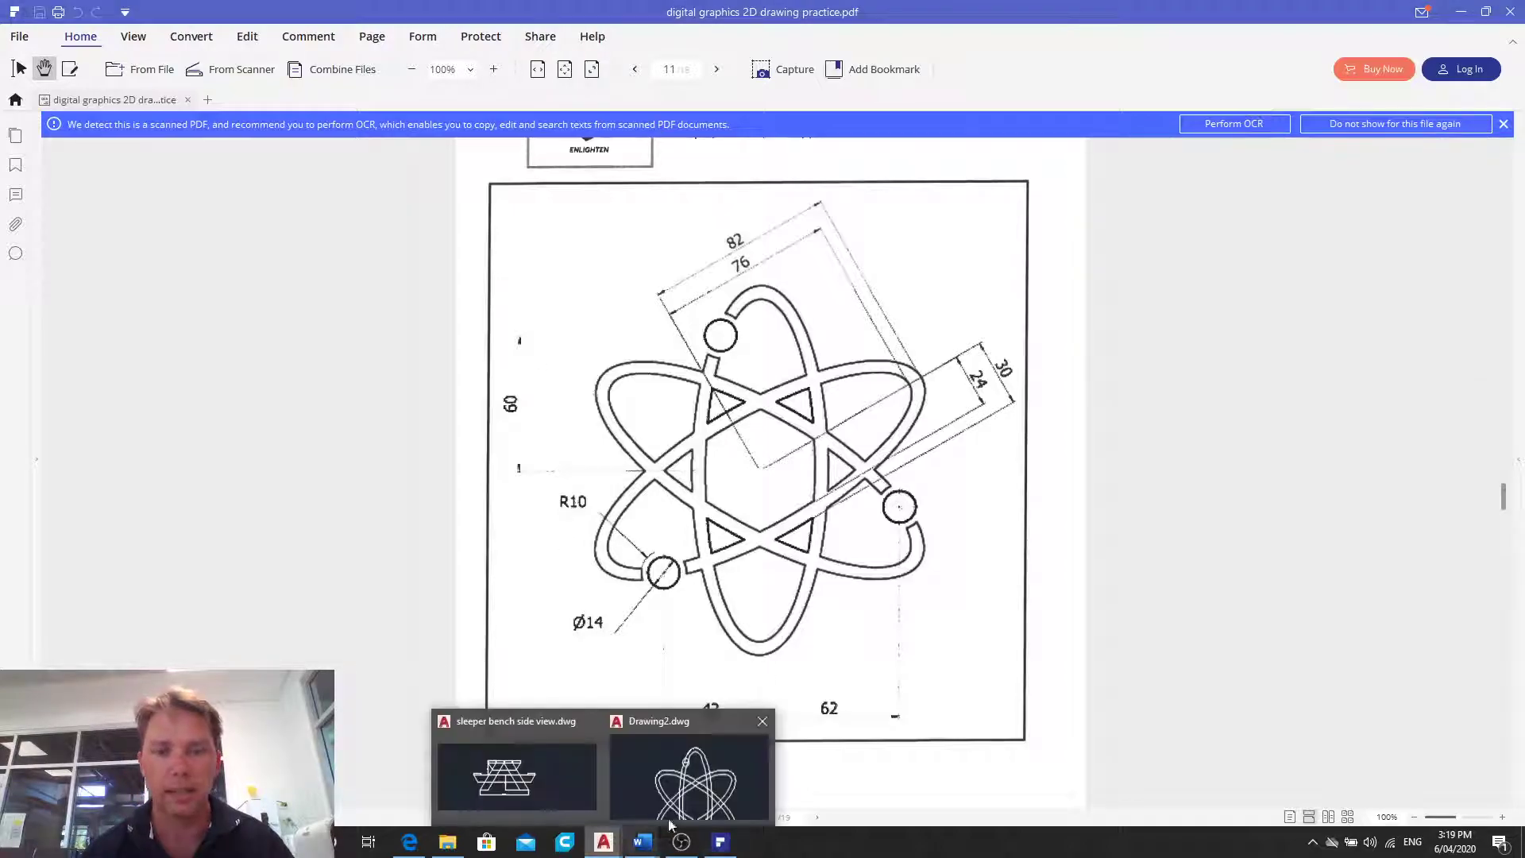
click(686, 786)
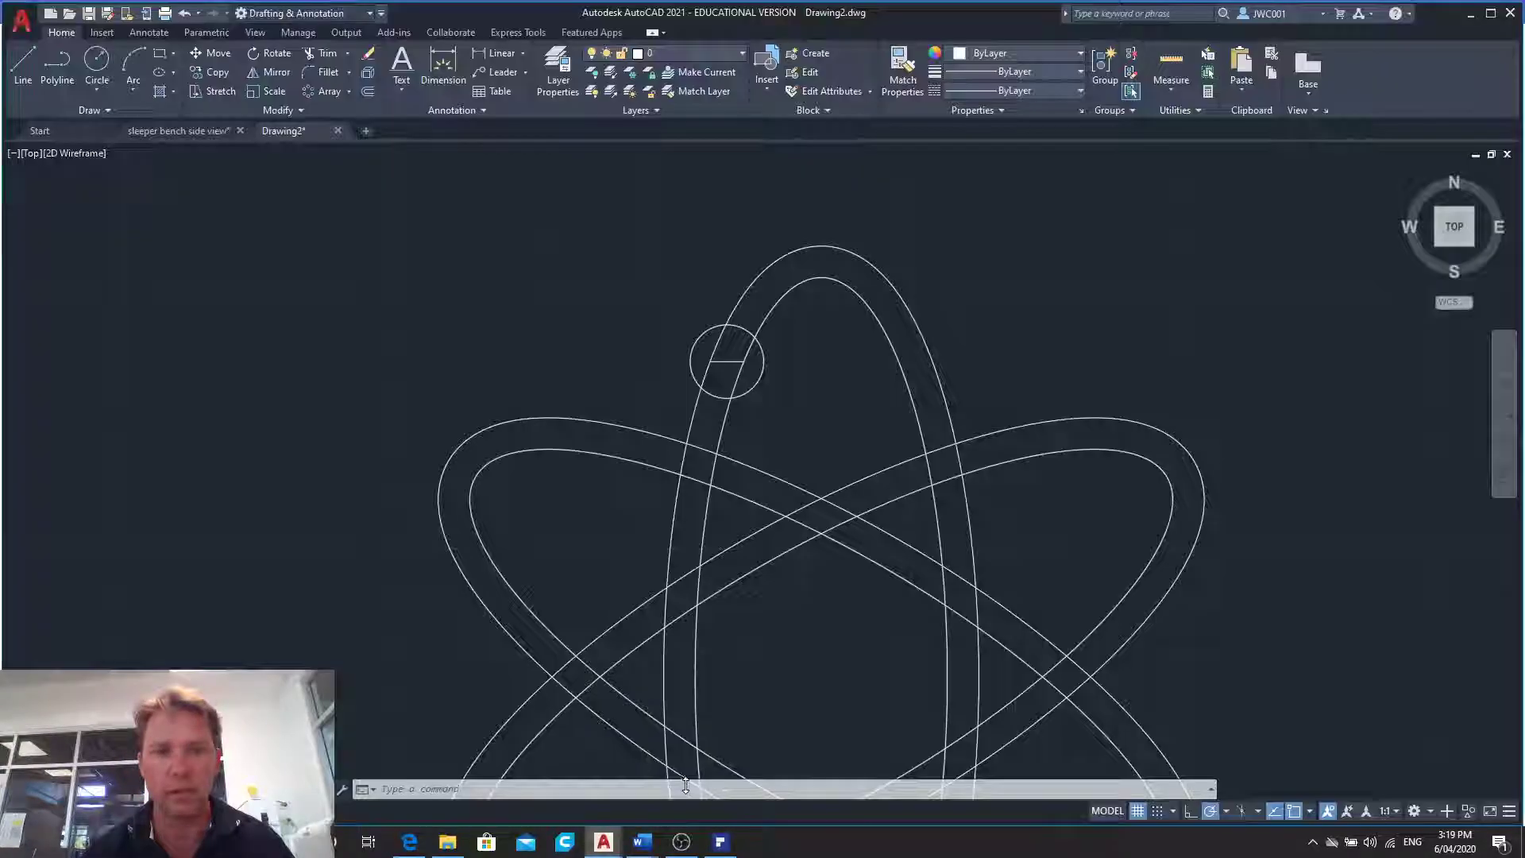
click(369, 93)
text(3)
key(Return)
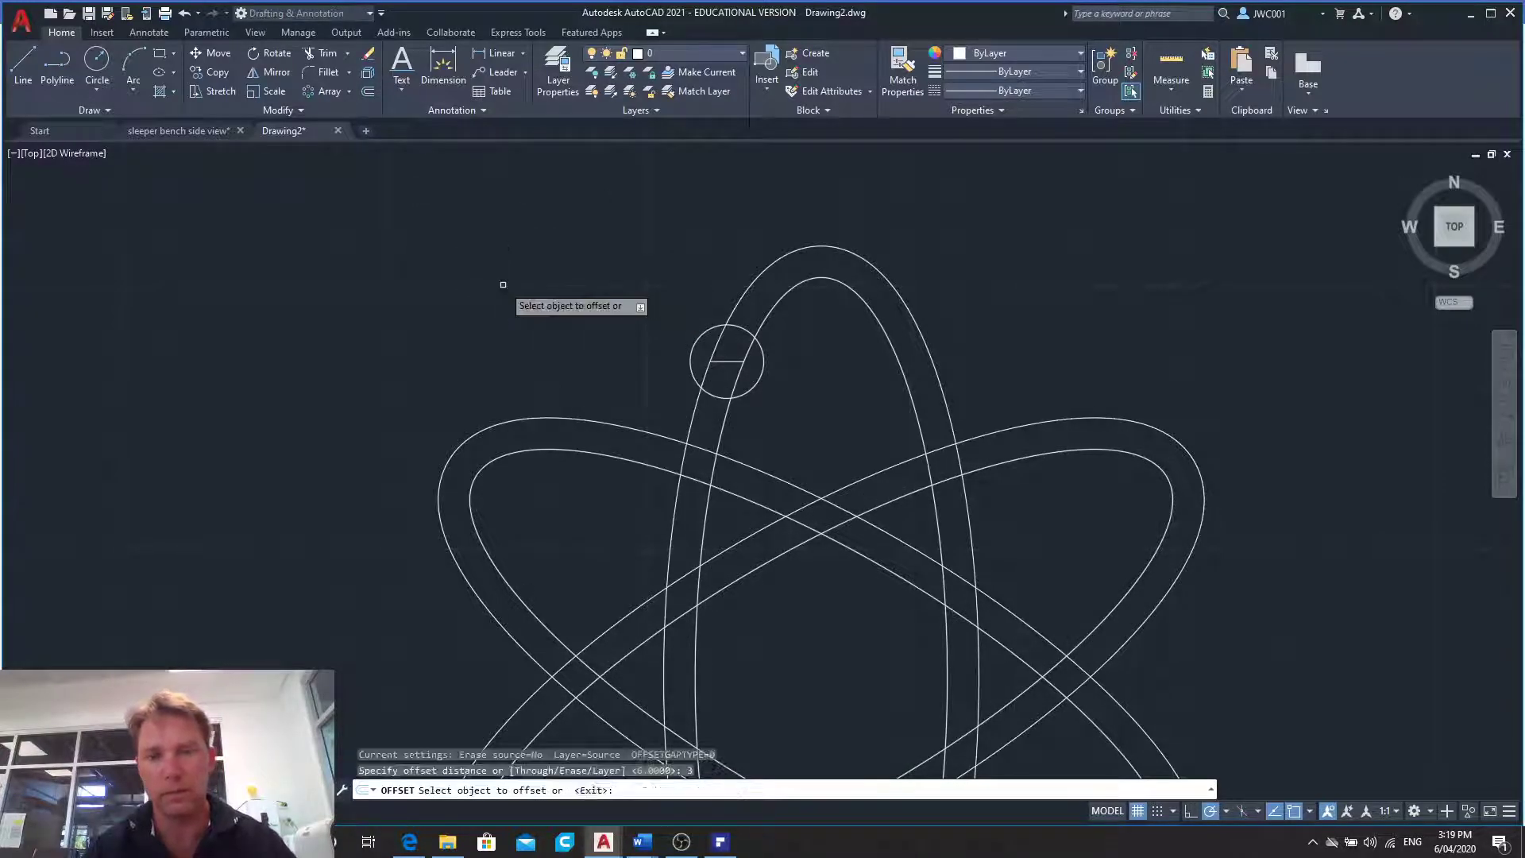
click(702, 332)
click(699, 329)
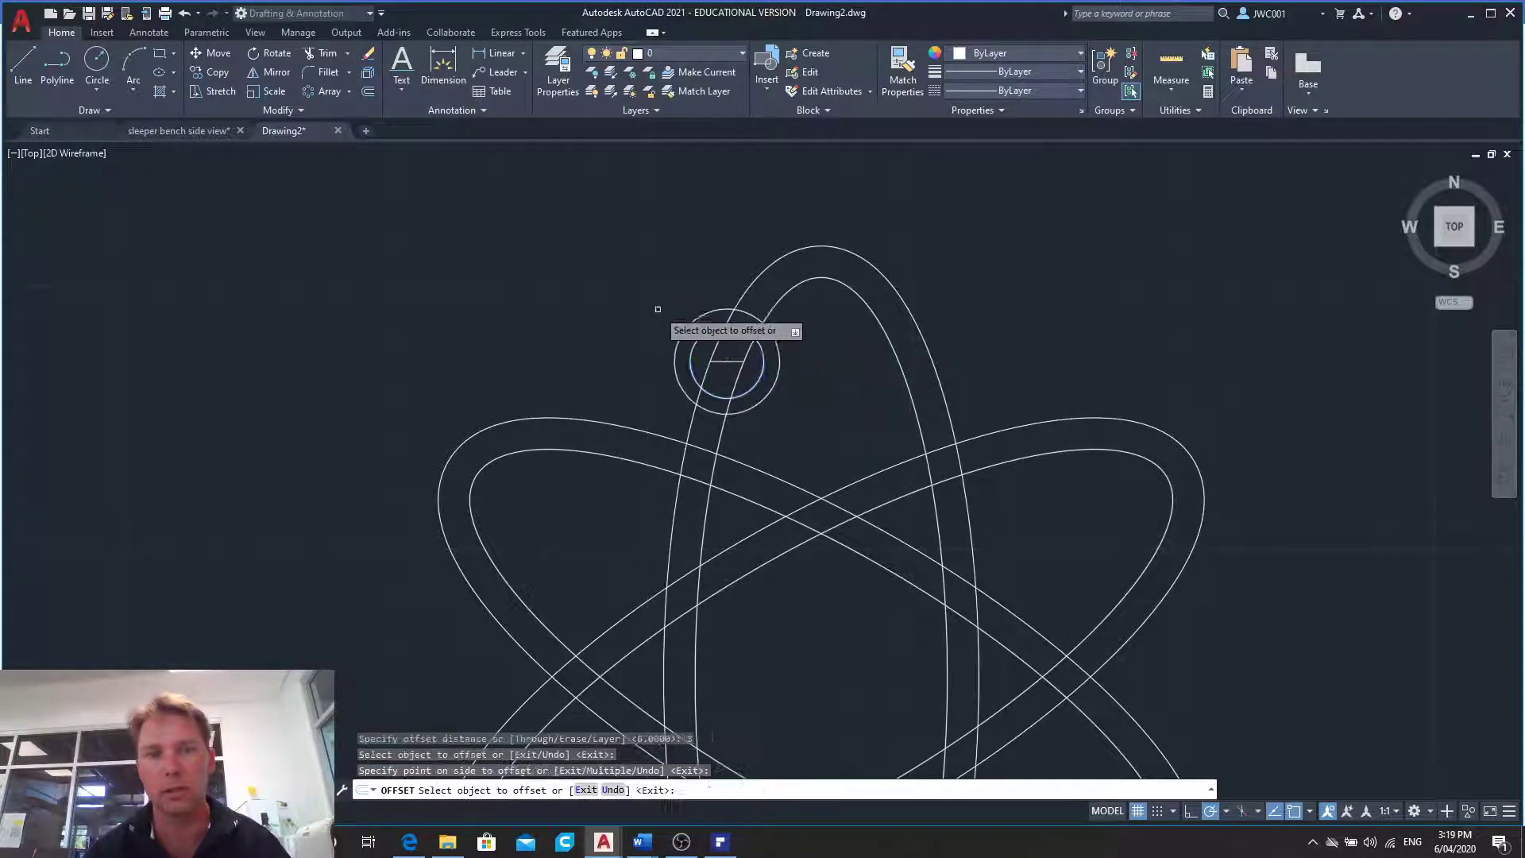
click(185, 15)
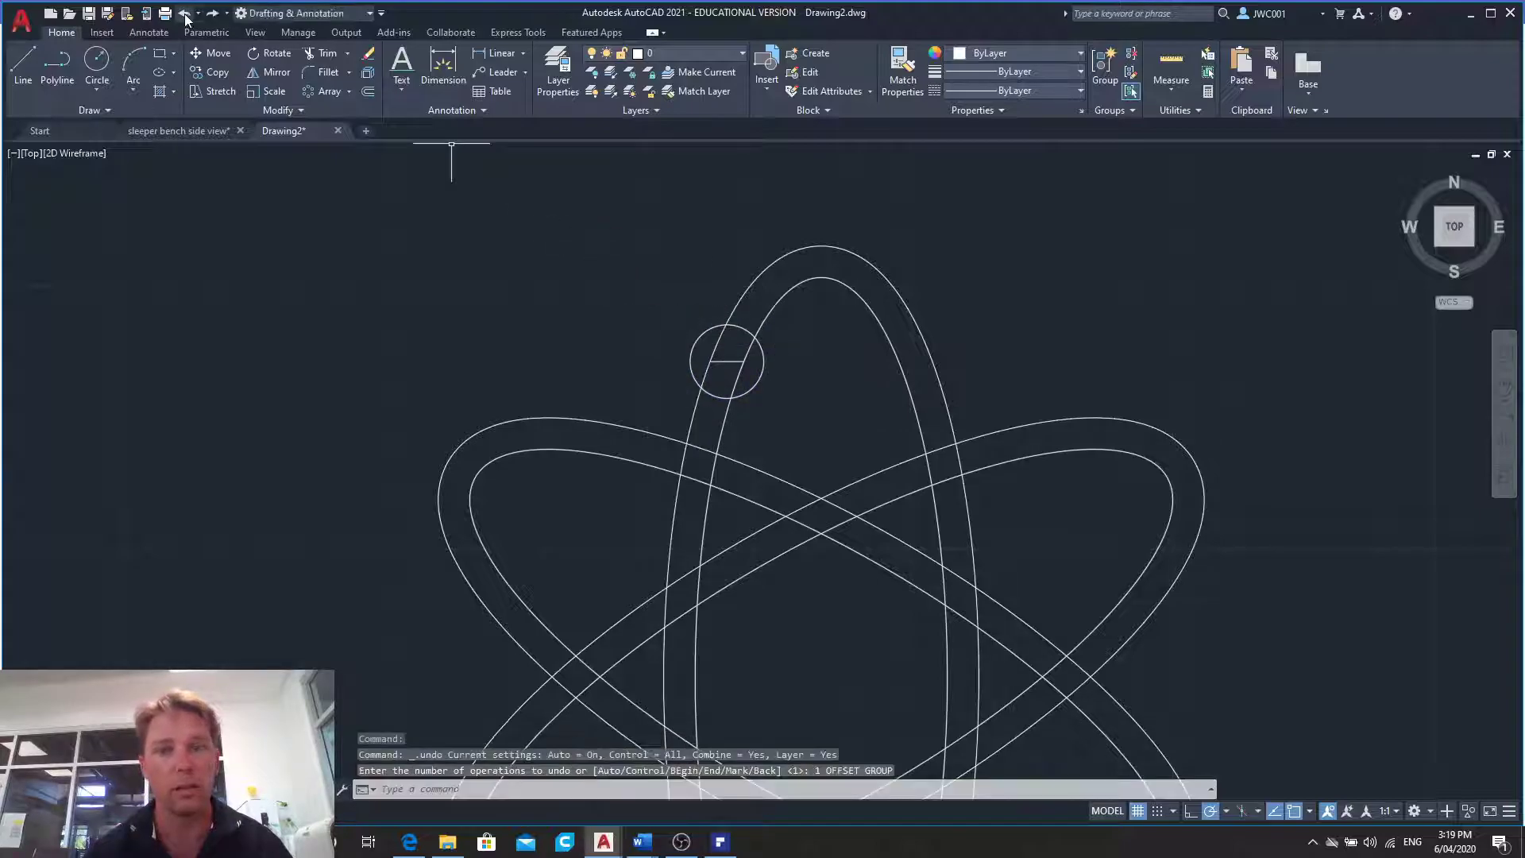
- Draw a circle of radius 10 centred on the short line's midpoint, concentric with the small circle
click(96, 63)
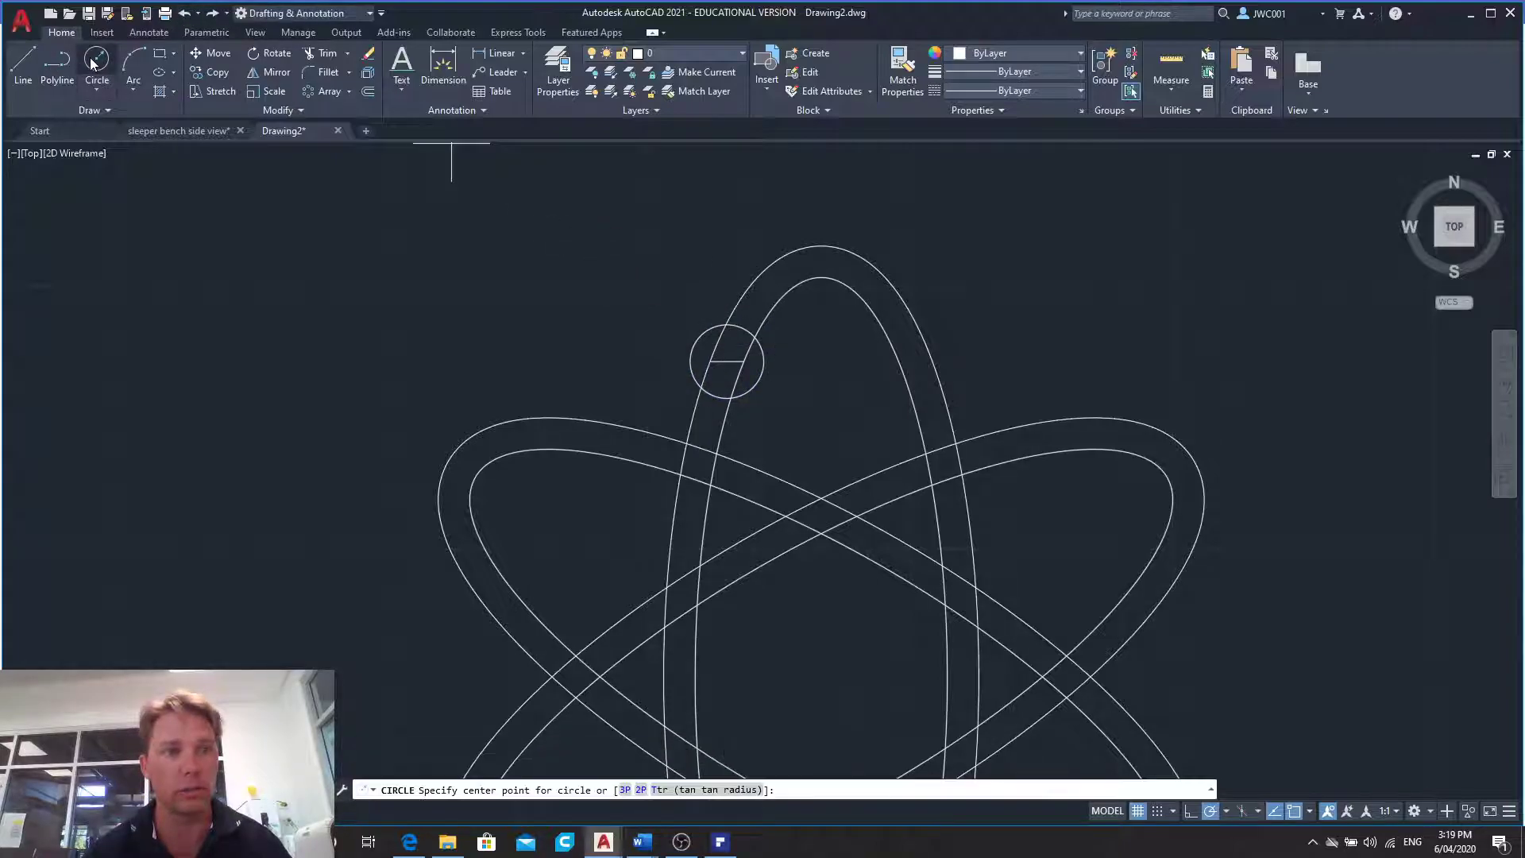
click(726, 361)
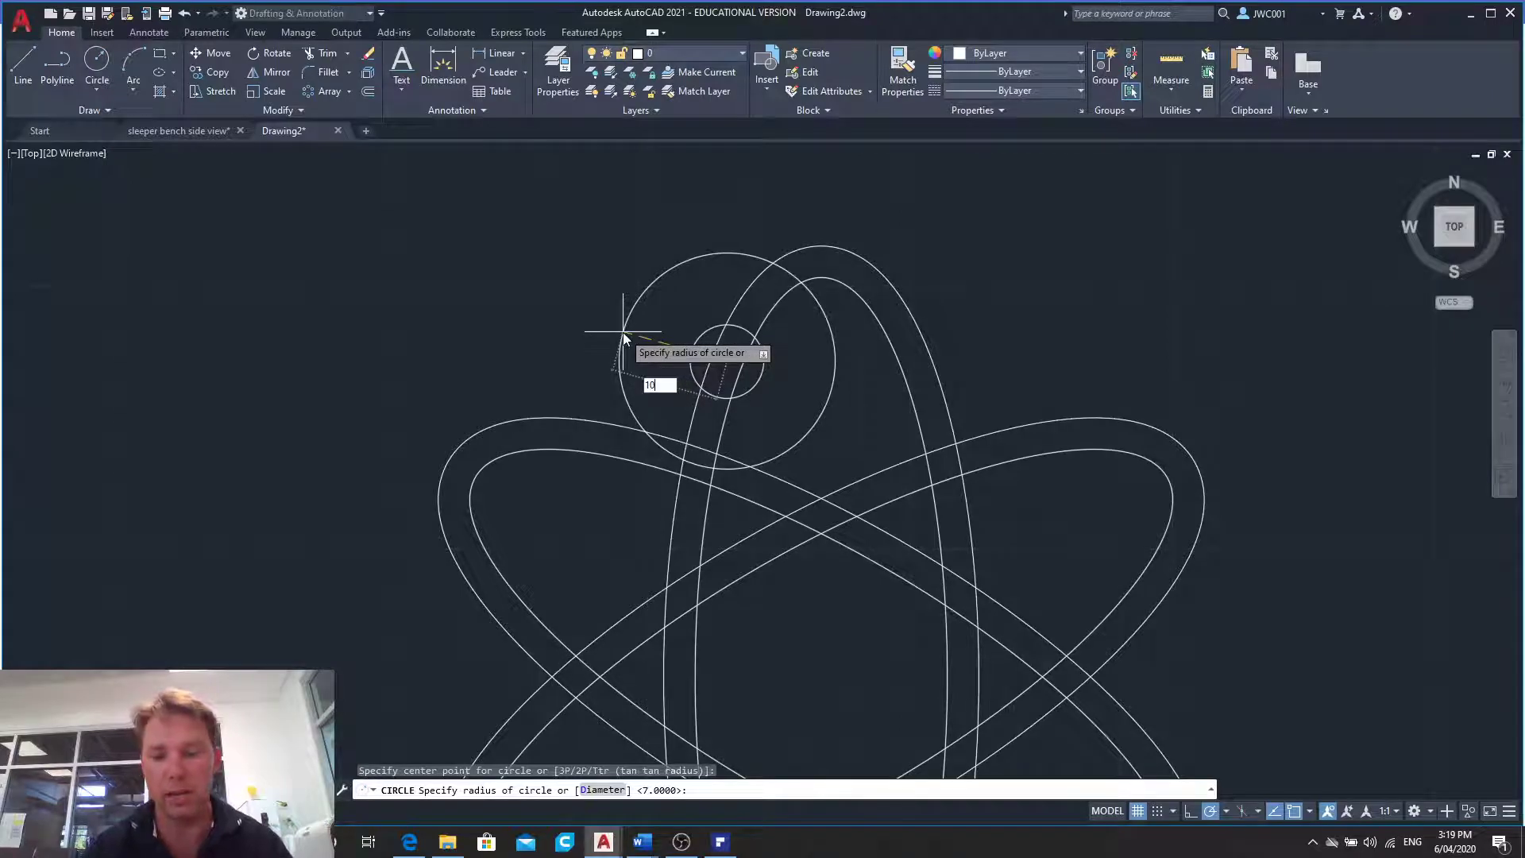
key(Return)
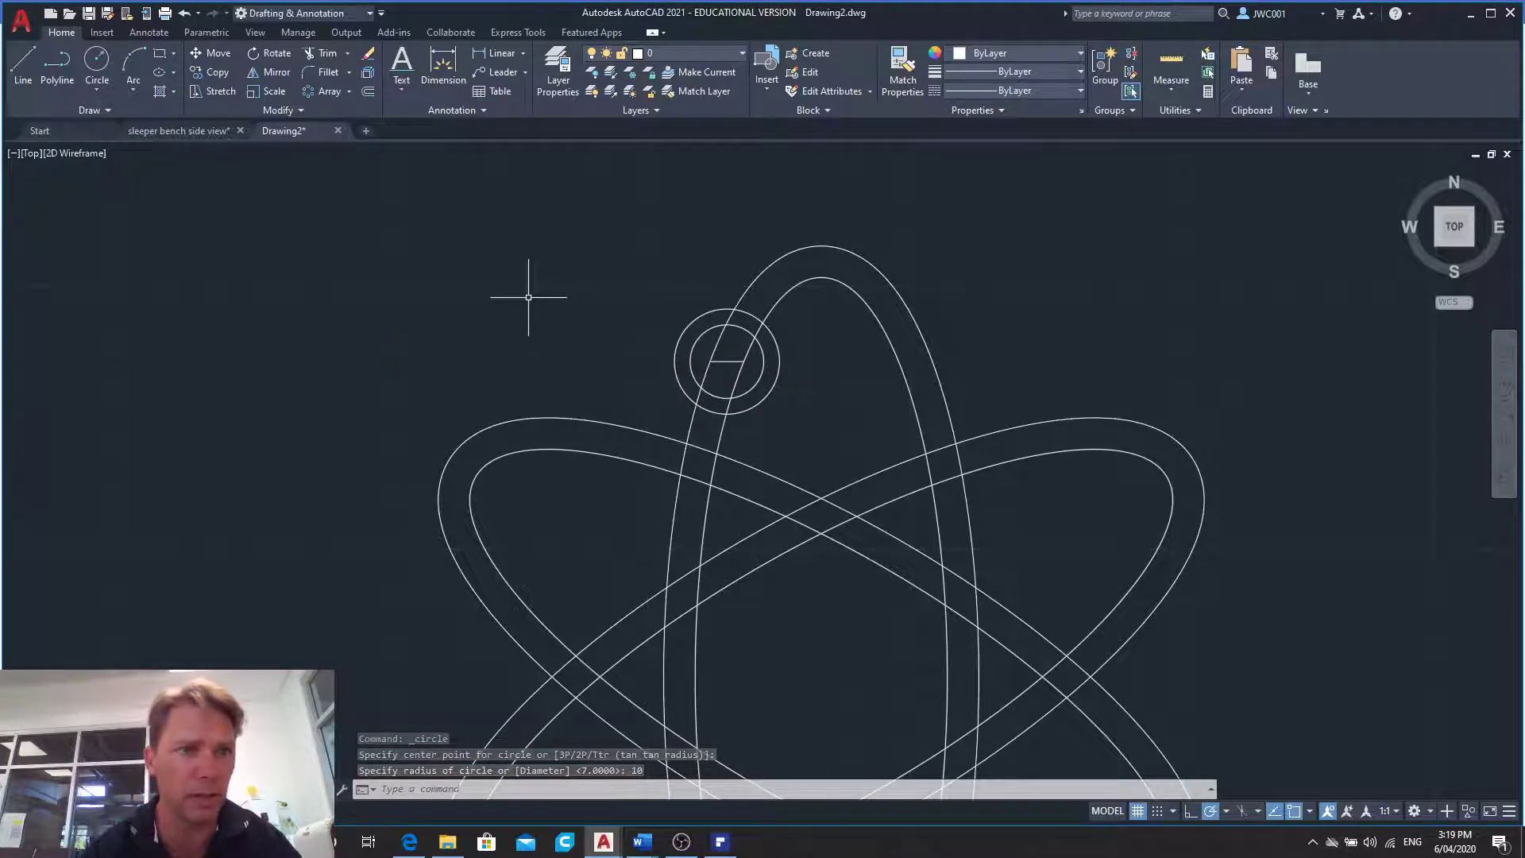
- Trim the radius 10 circle, the ellipse segments and the short line around the top small circle, keeping the arcs that cap the band
click(320, 54)
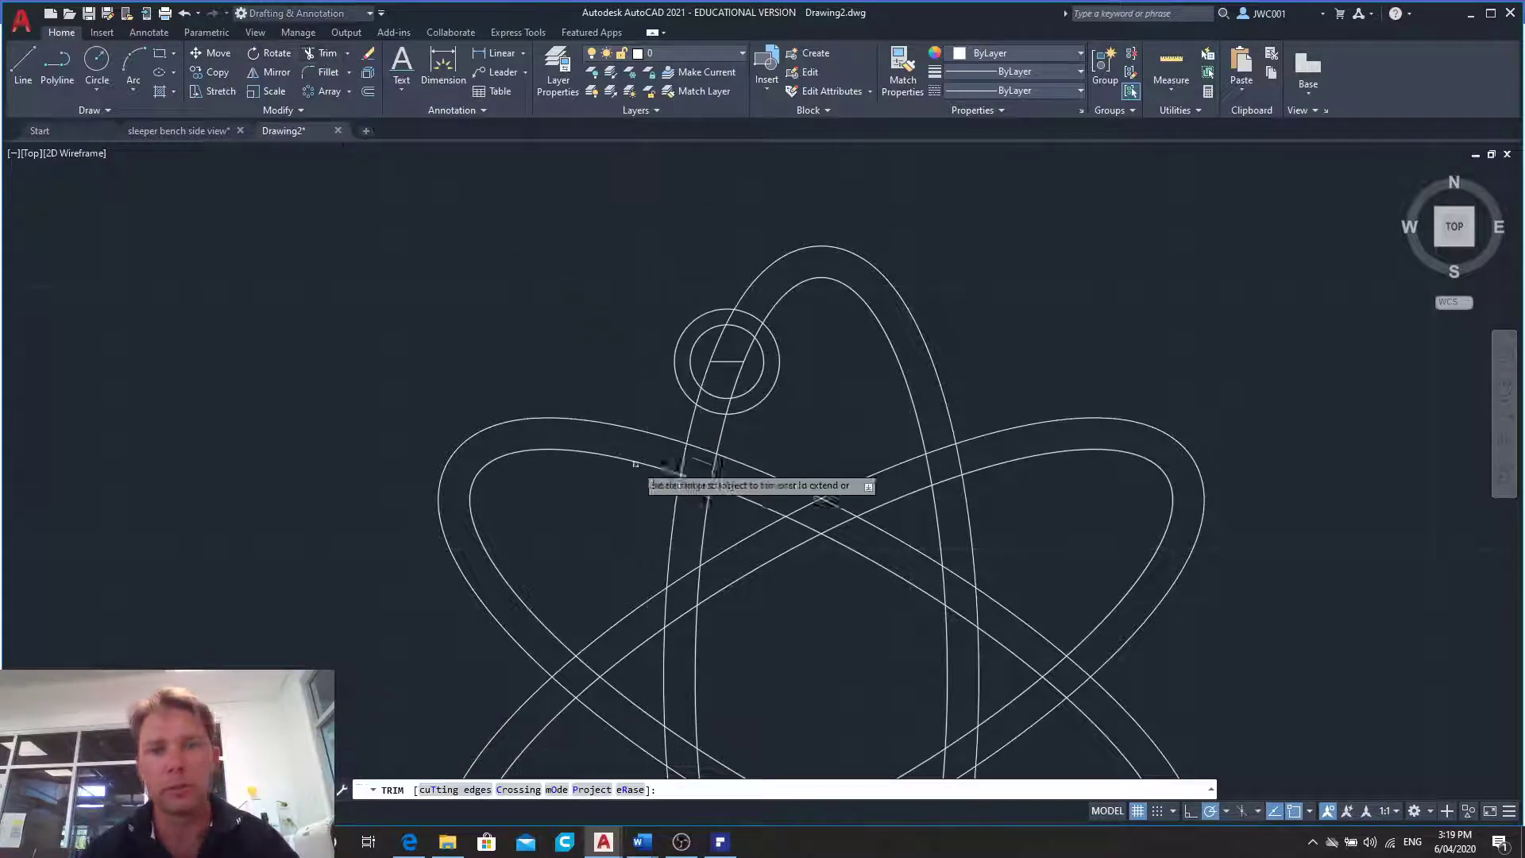
click(773, 340)
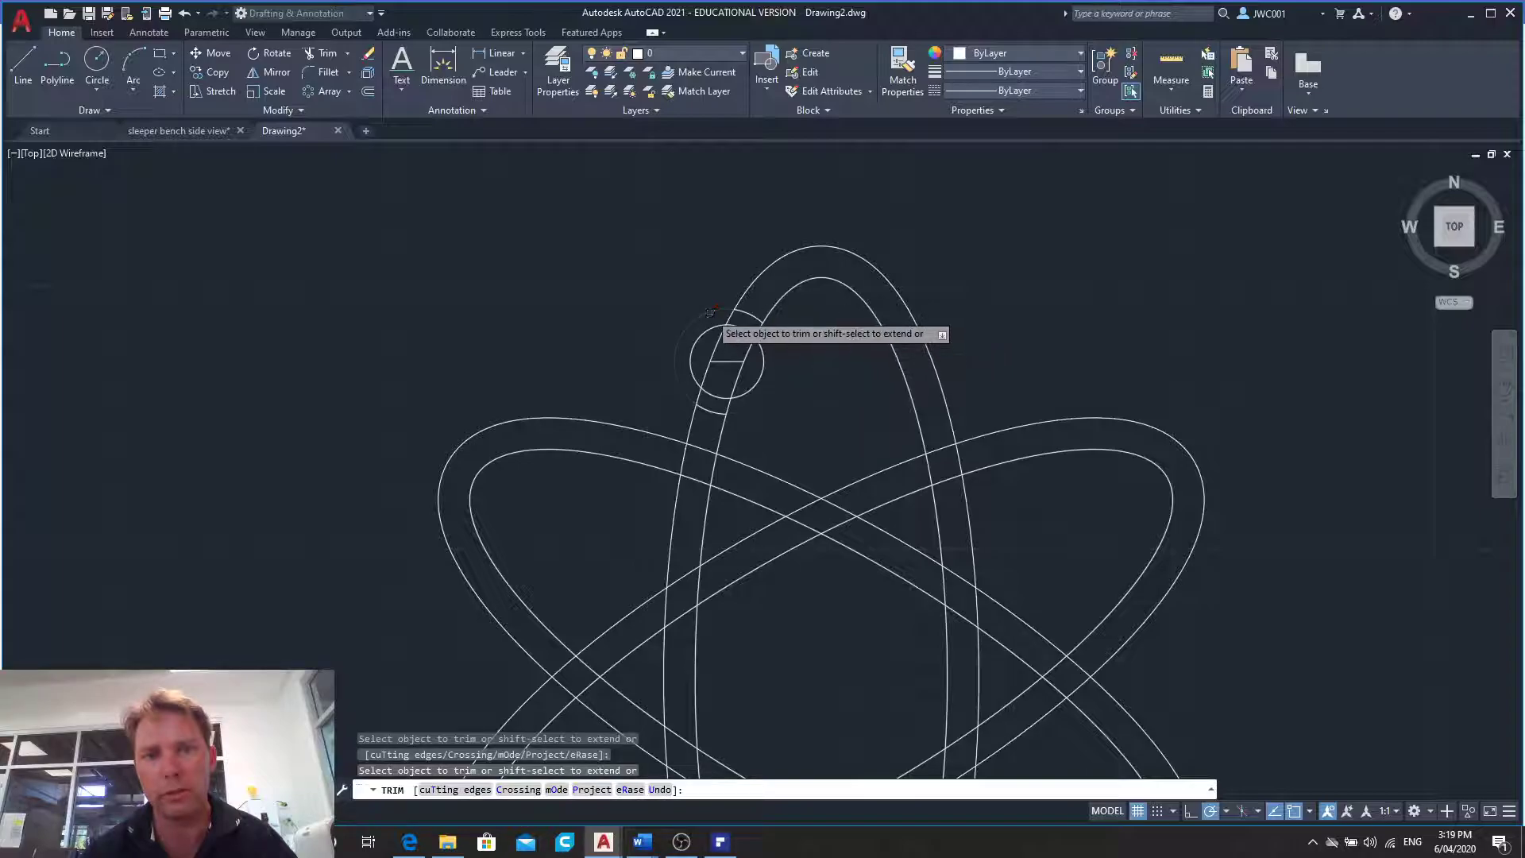
click(730, 316)
click(757, 325)
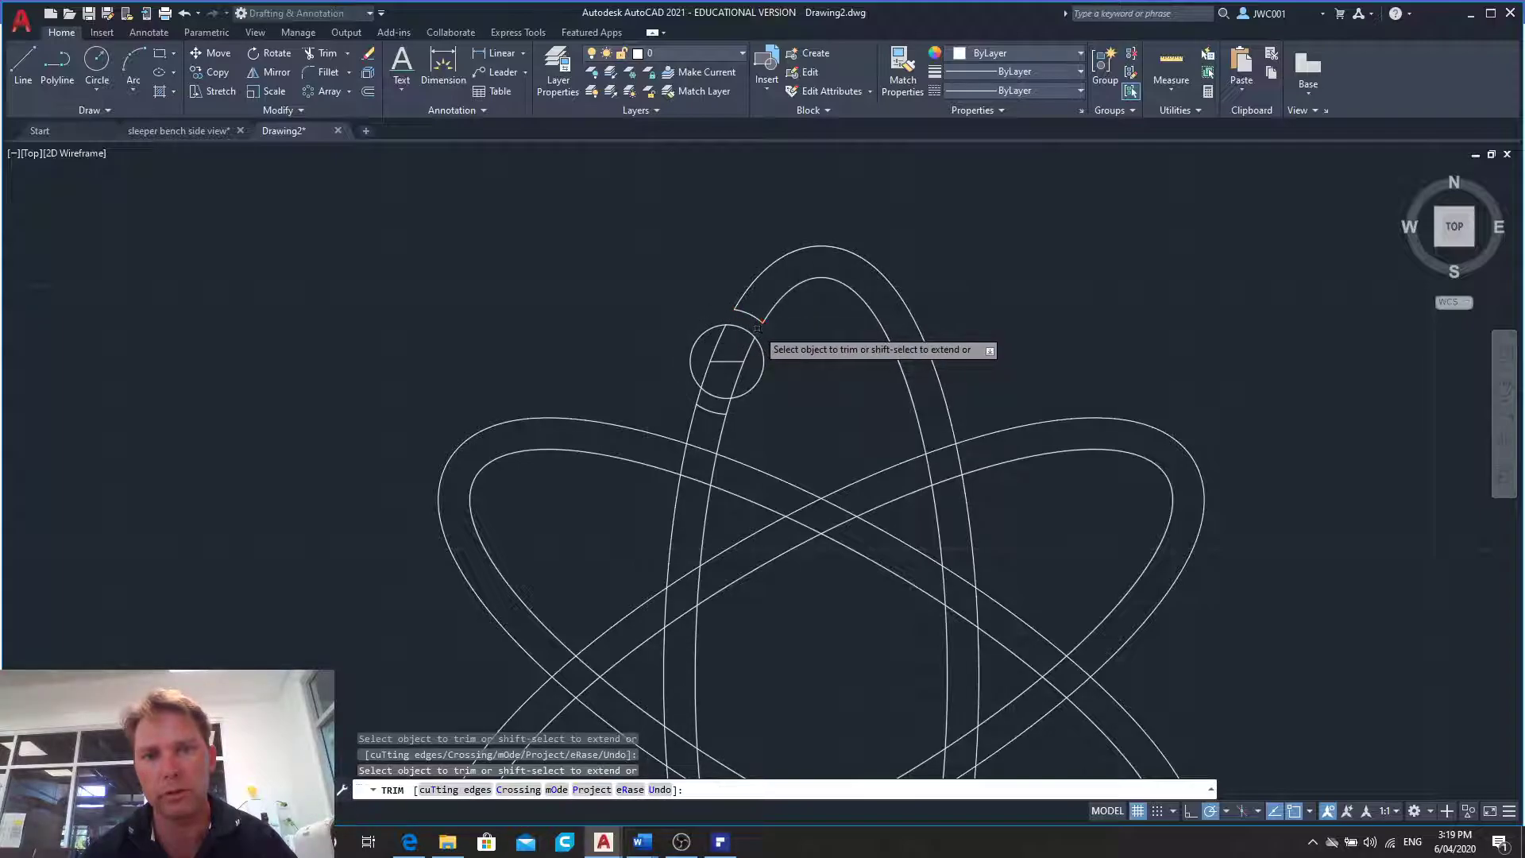
click(731, 360)
click(744, 358)
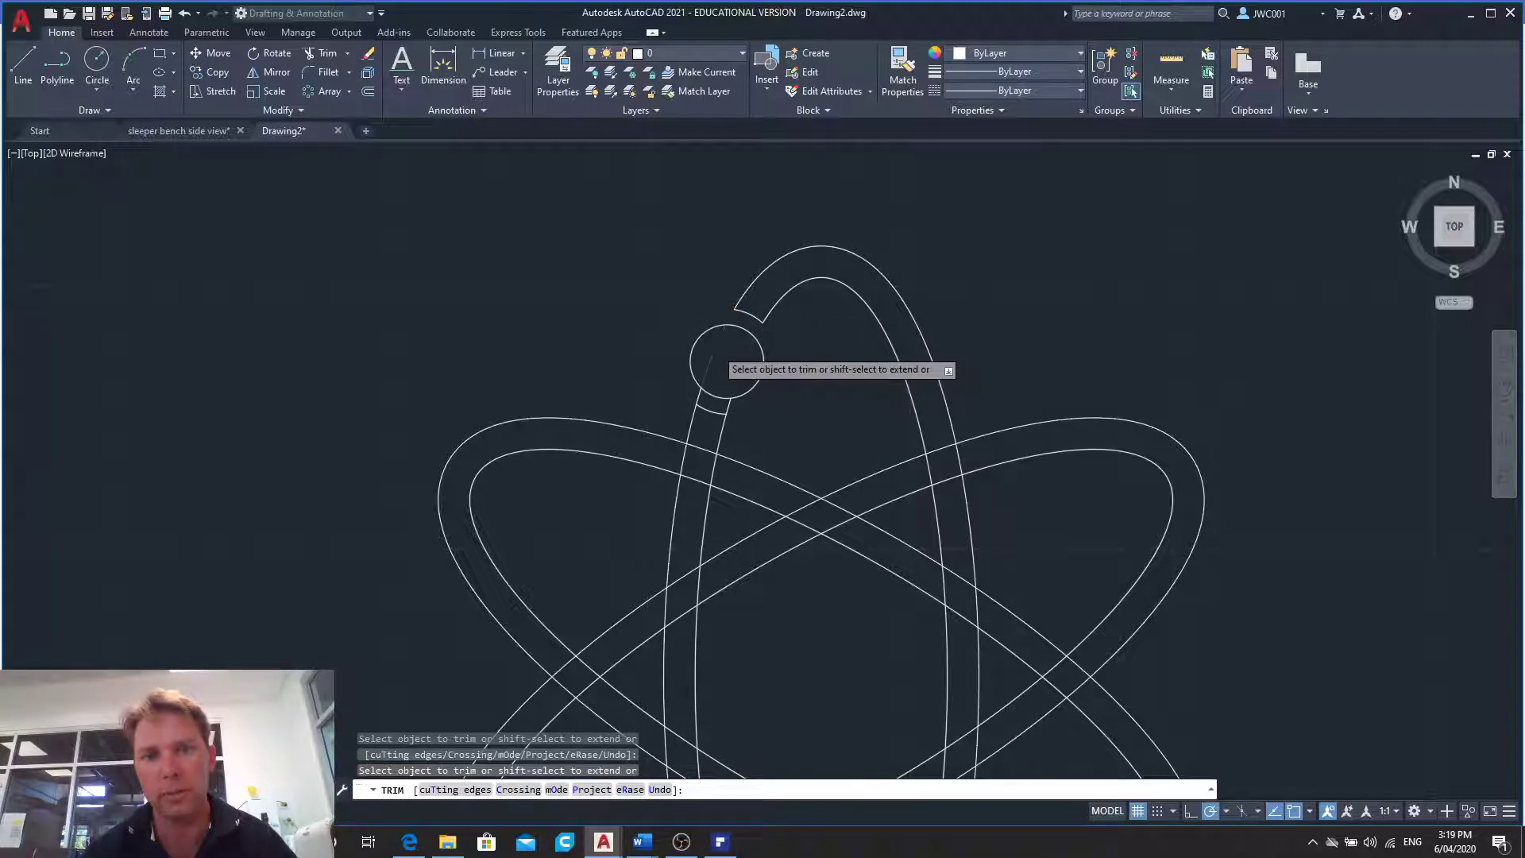
click(716, 348)
click(699, 394)
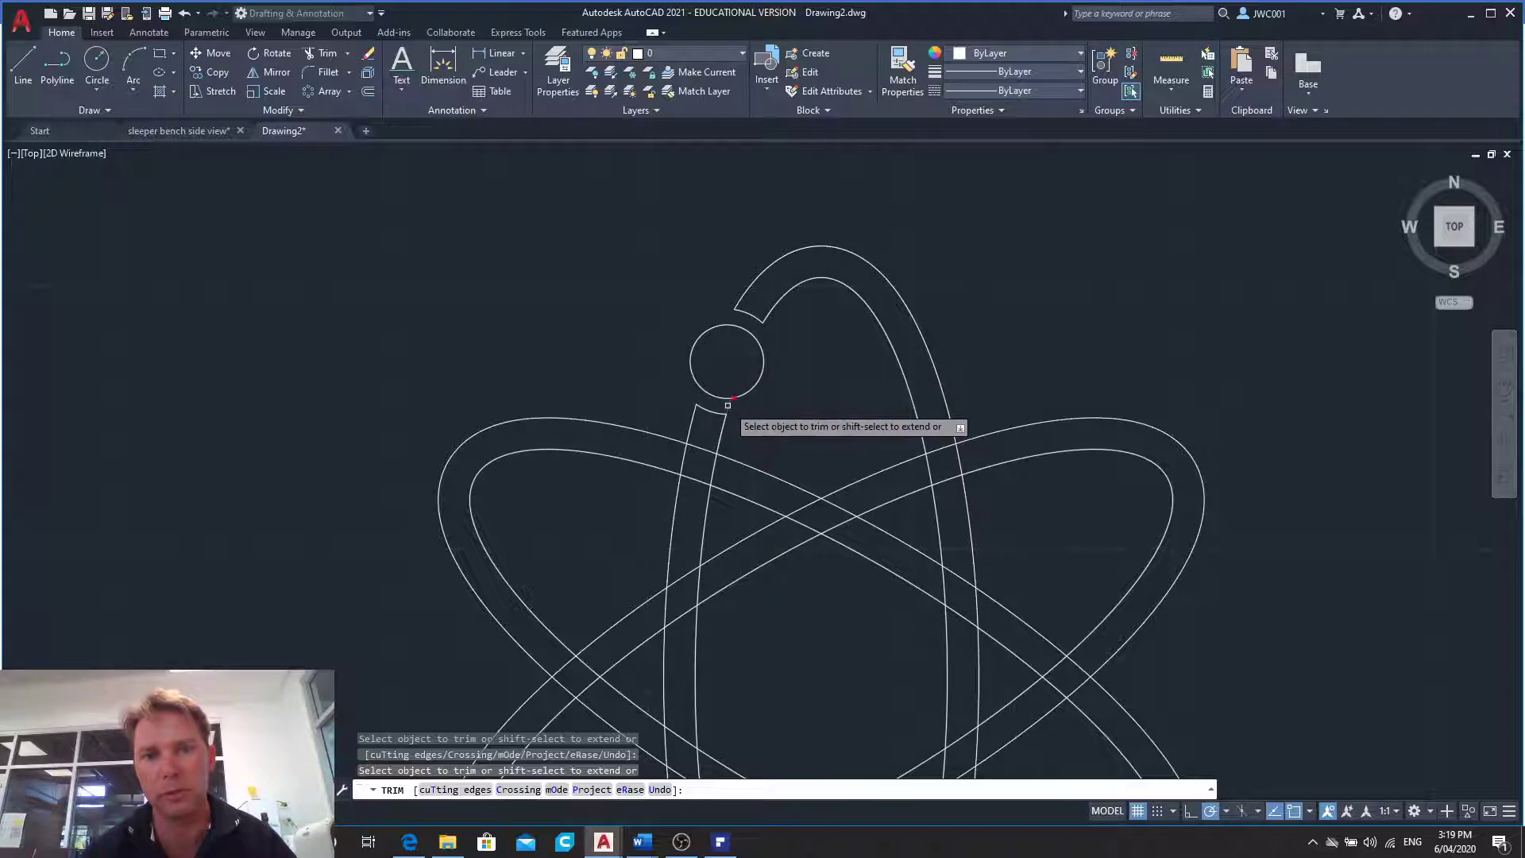
key(Escape)
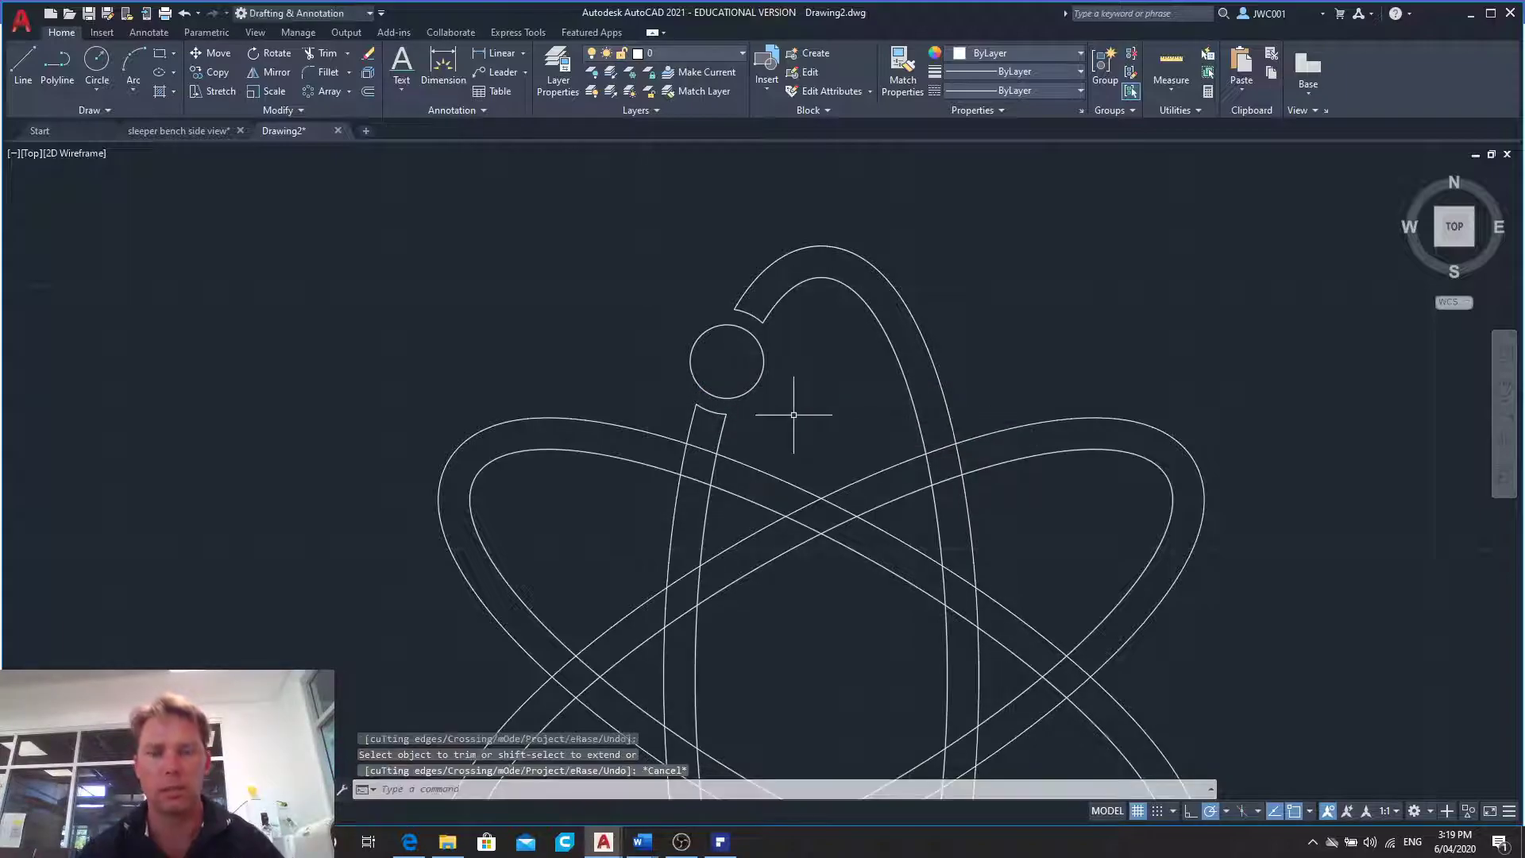
- Create a polar array of the small circle with 3 items over 360 degrees about the ellipses' centre
scroll(794, 414, down, 2)
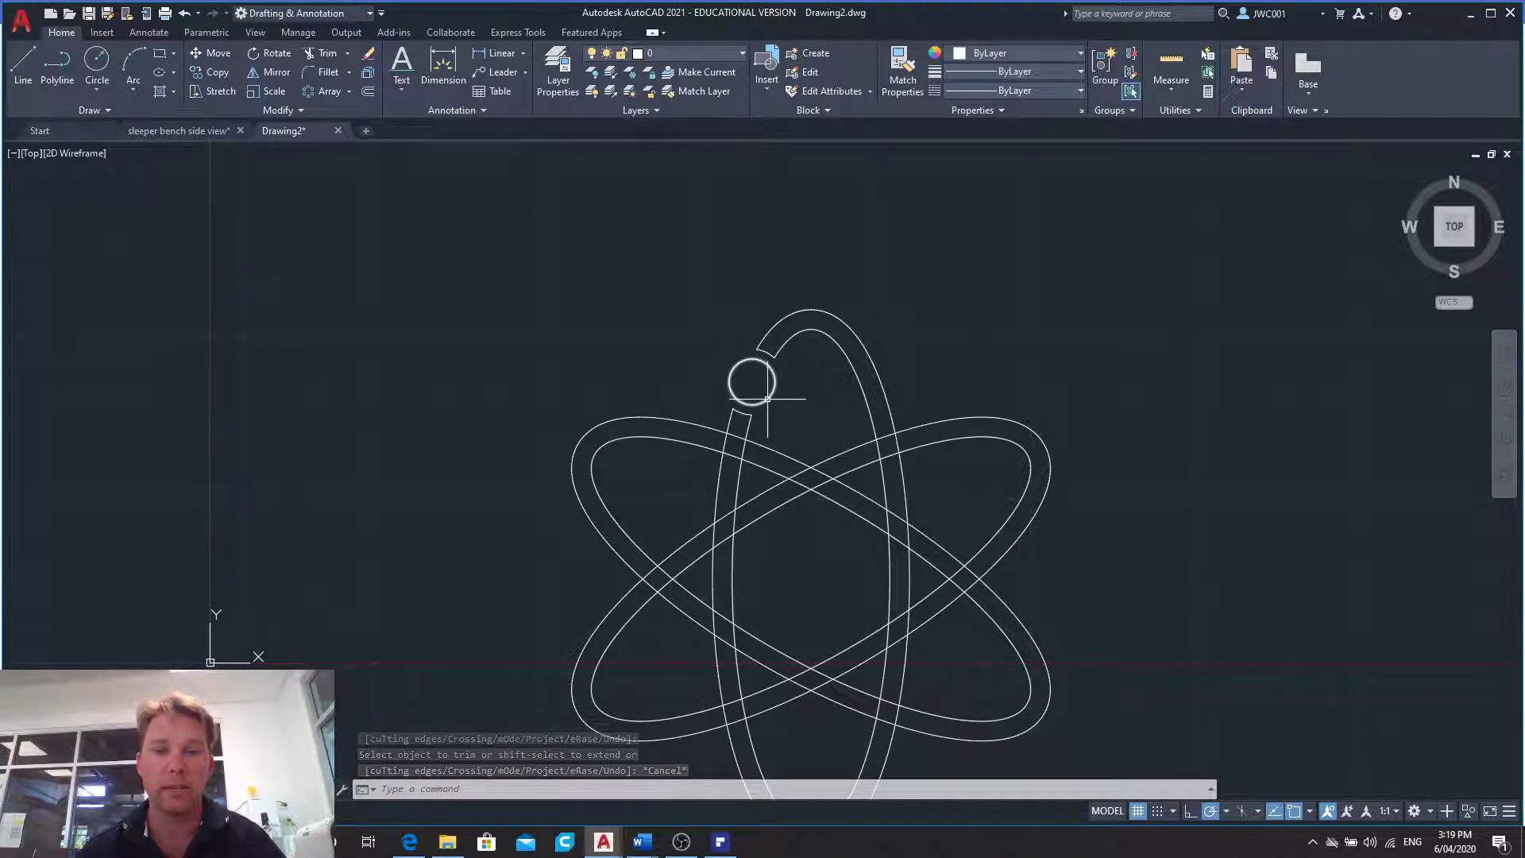
mouse_move(767, 399)
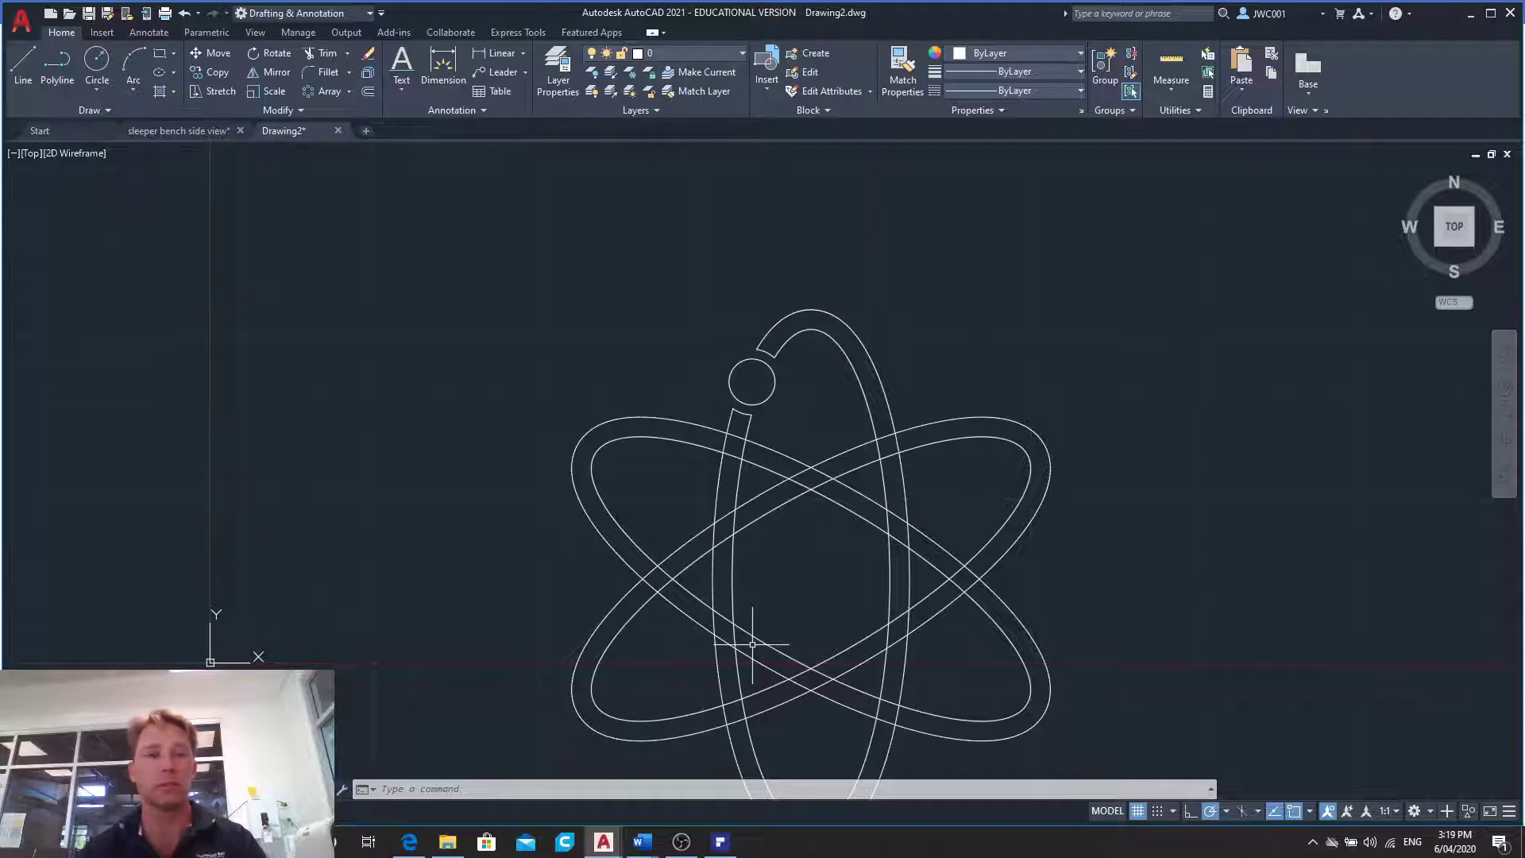
click(323, 92)
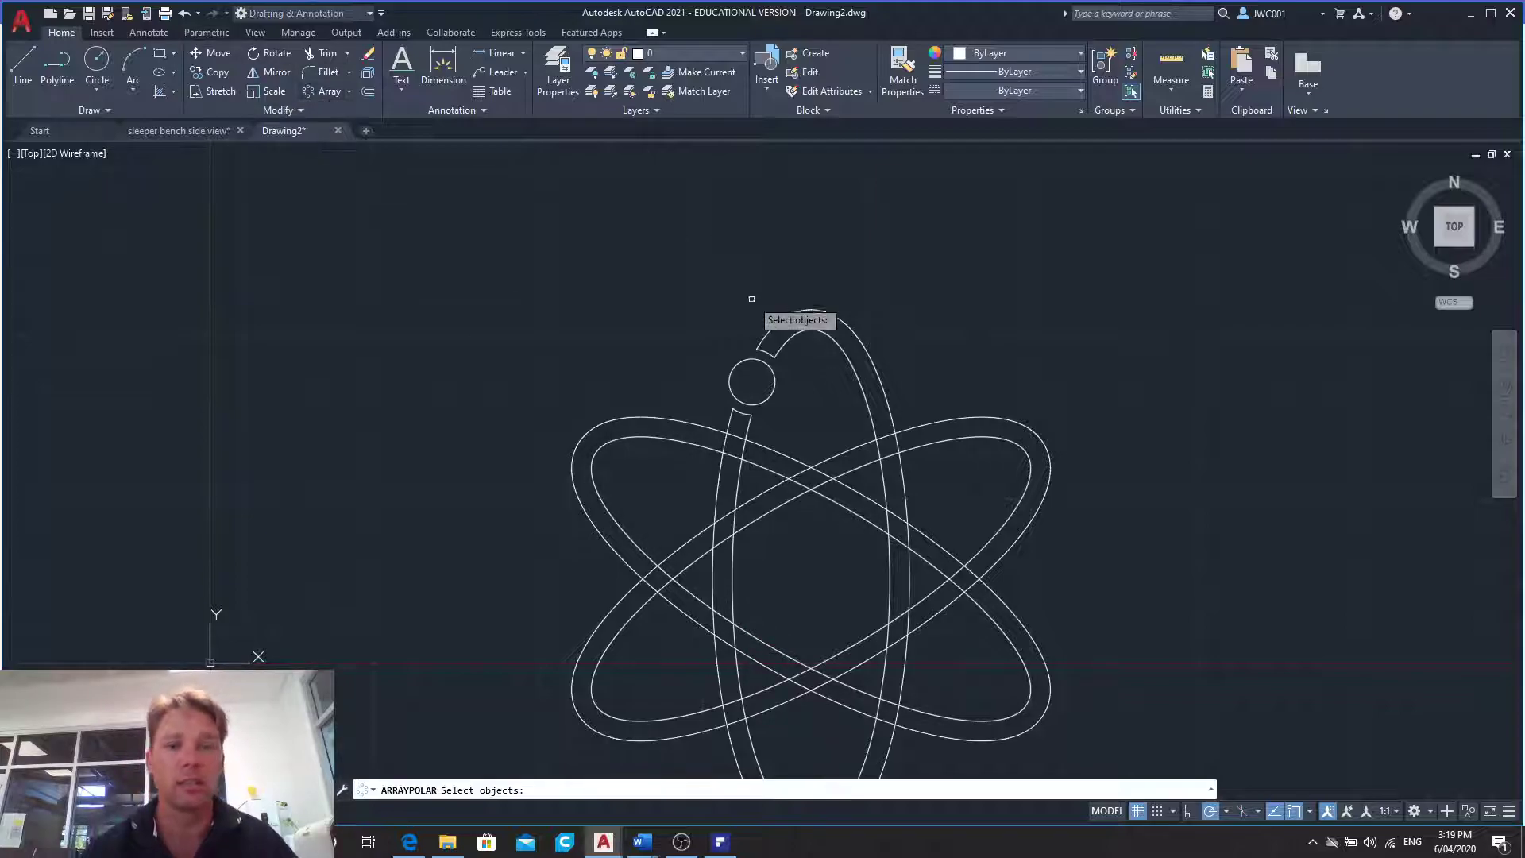
click(774, 391)
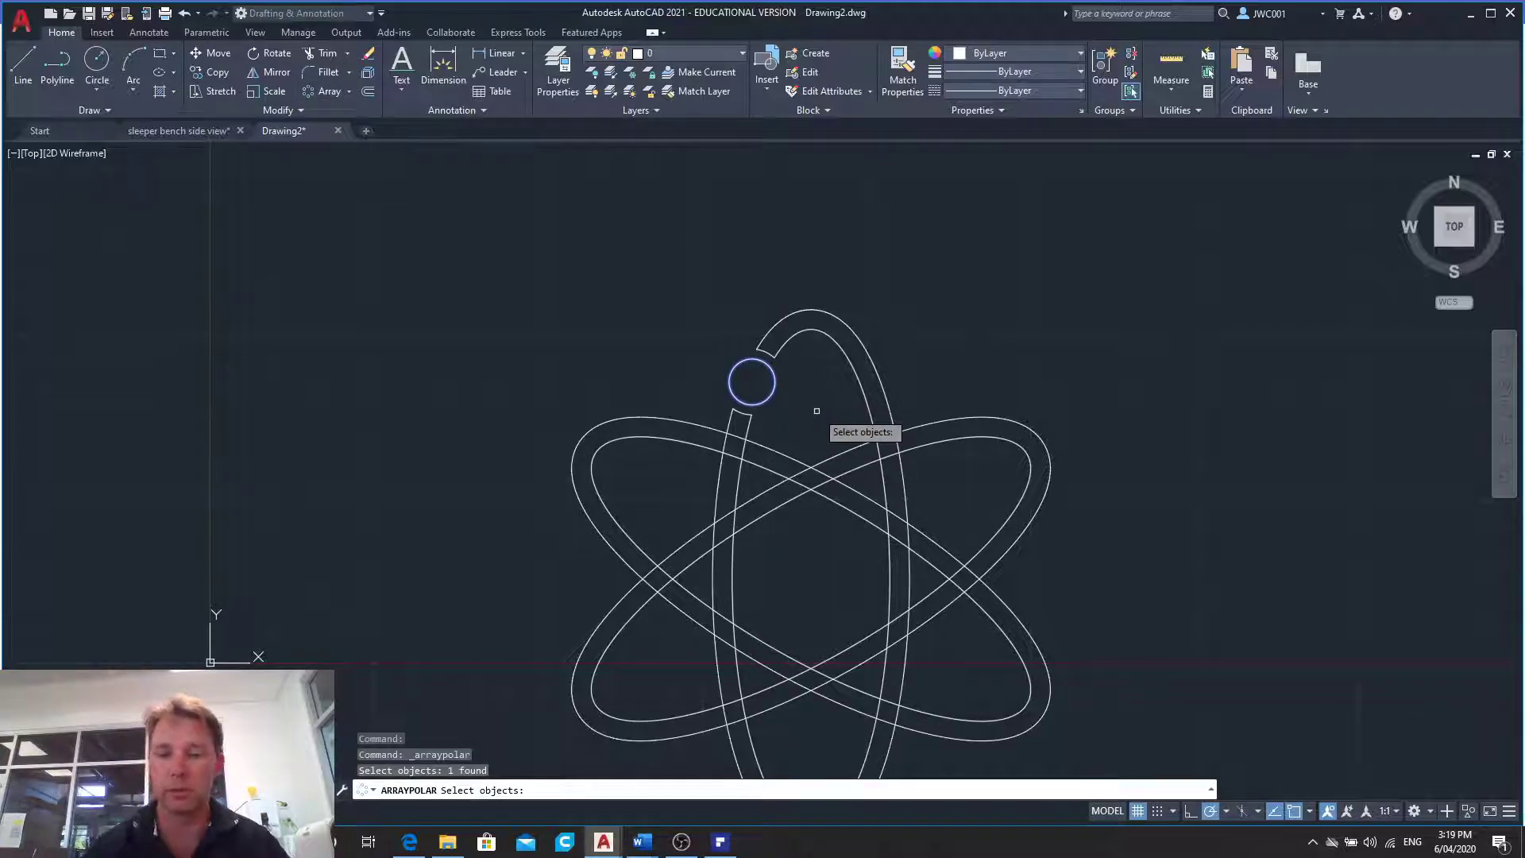
key(Return)
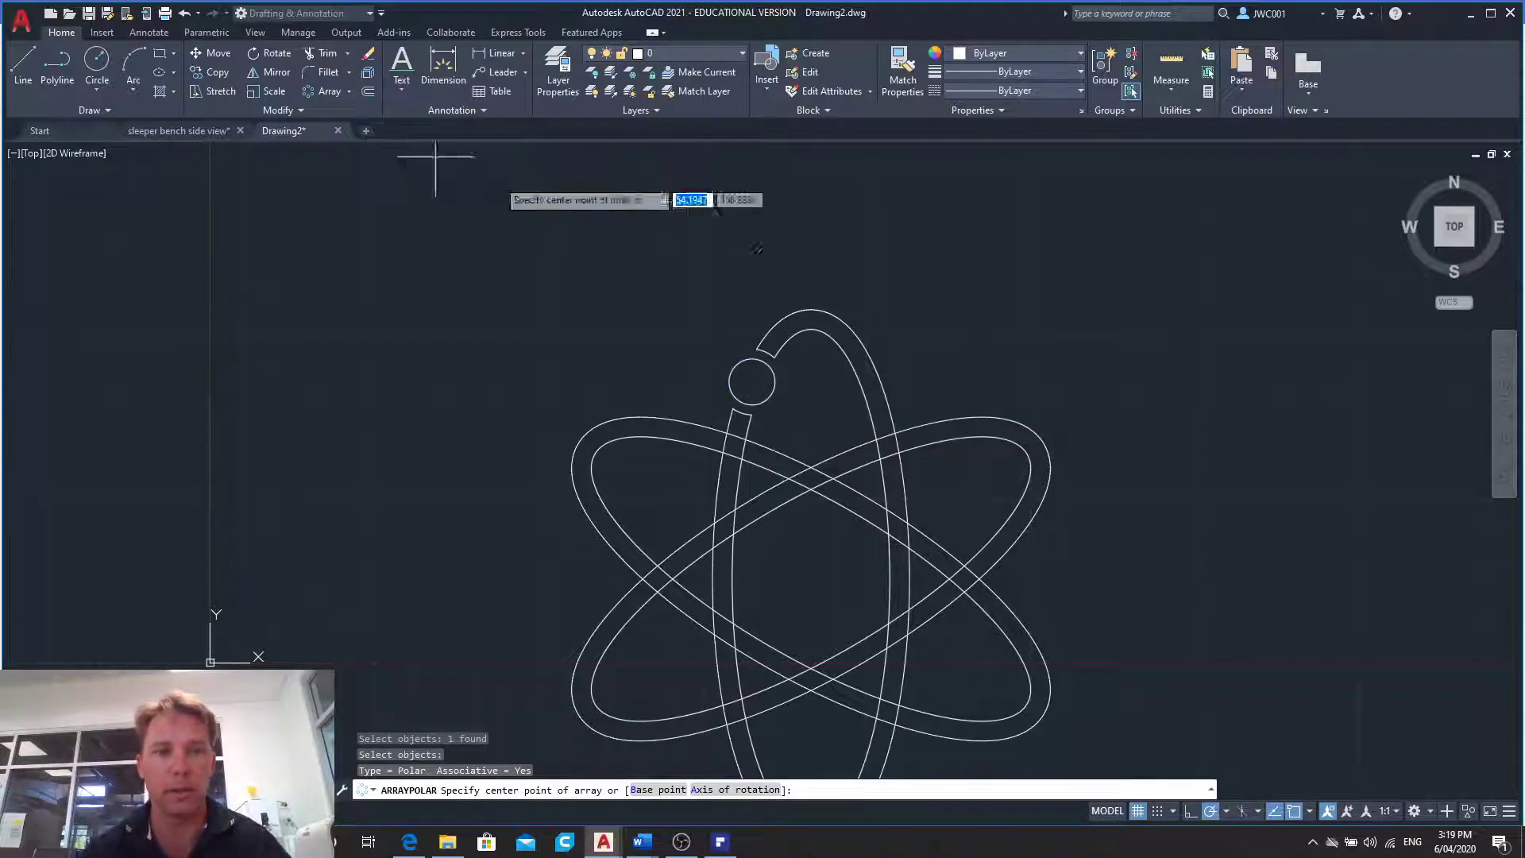
click(811, 578)
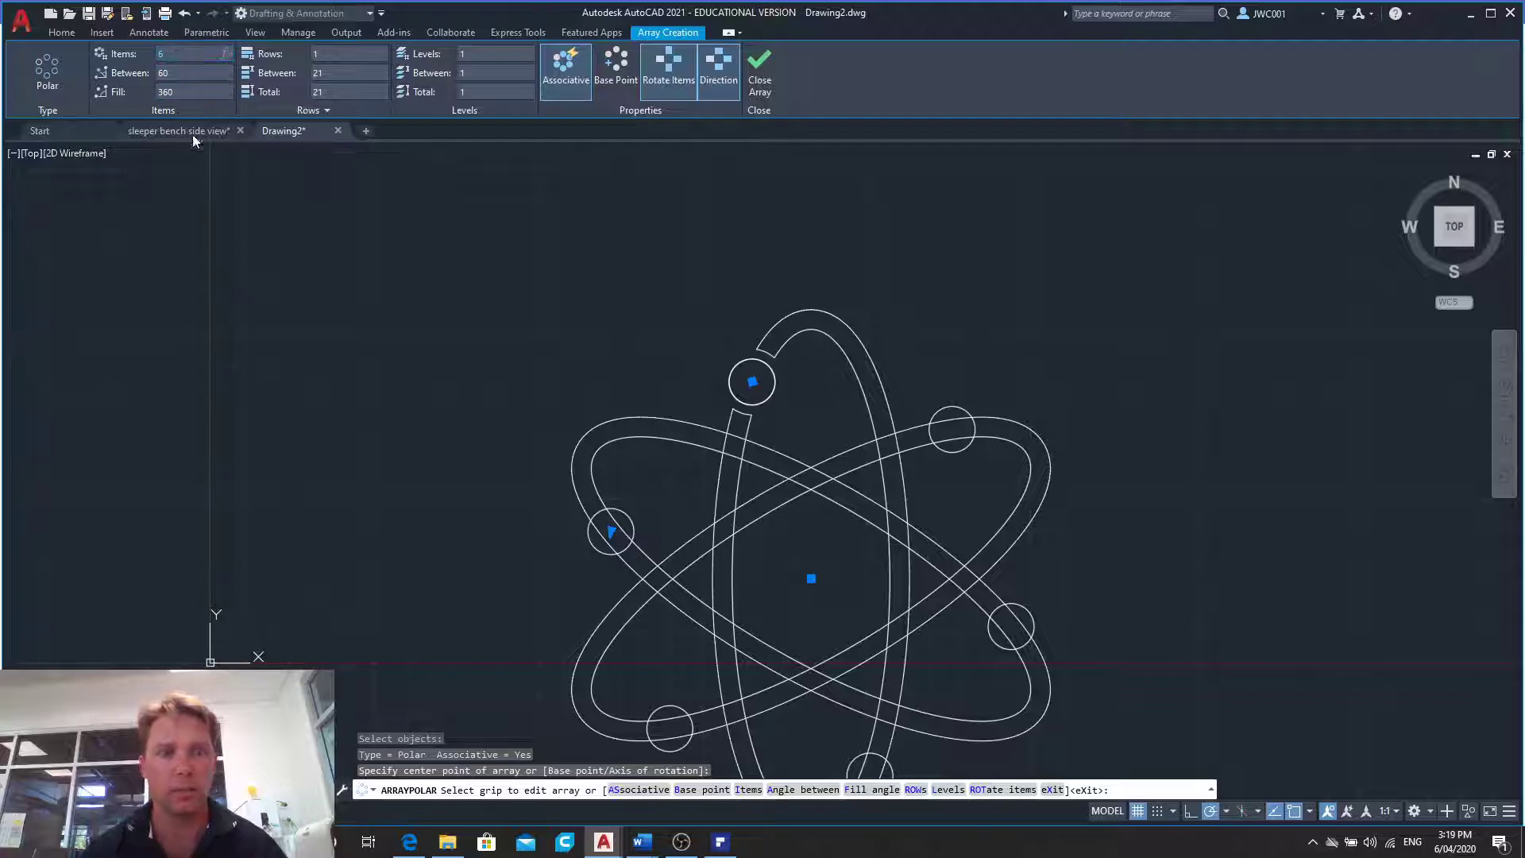
text(3)
key(Return)
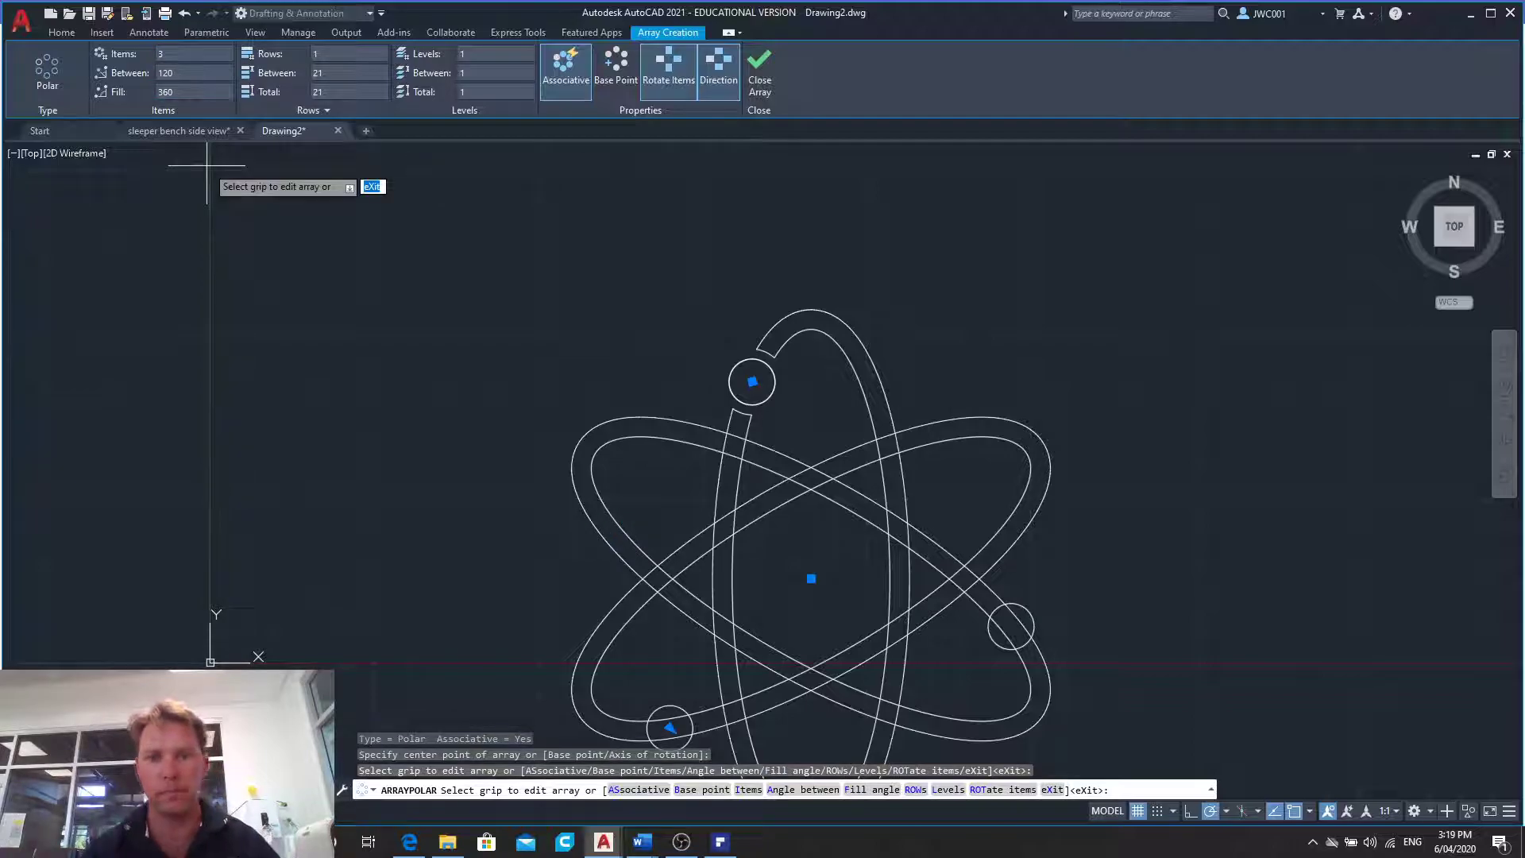
click(751, 77)
- Try to offset the lower-left arrayed circle by a distance of 3
scroll(739, 222, down, 5)
scroll(778, 357, up, 5)
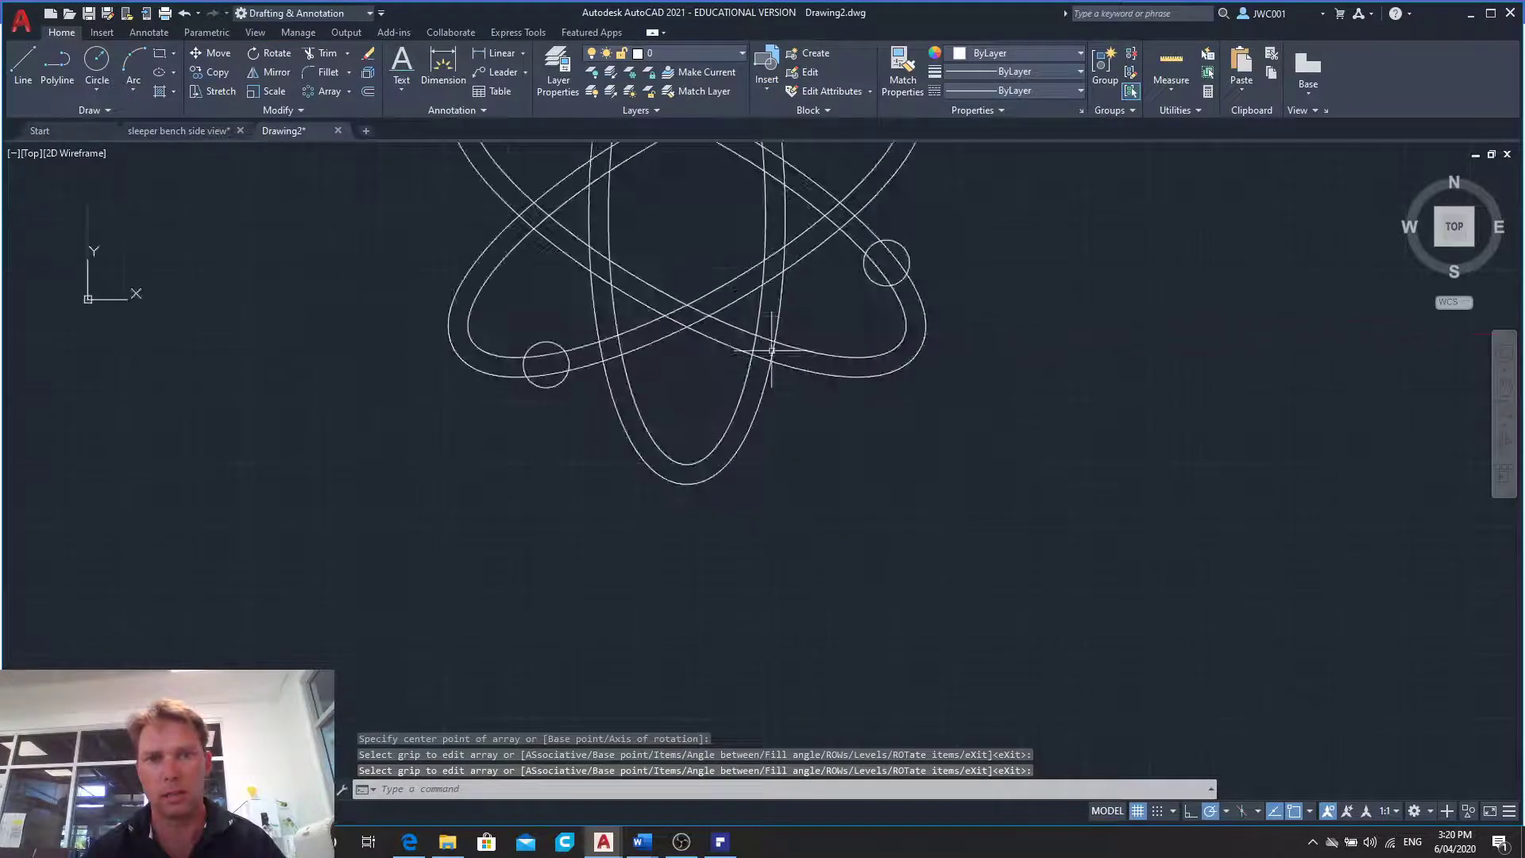
scroll(724, 271, up, 2)
click(97, 62)
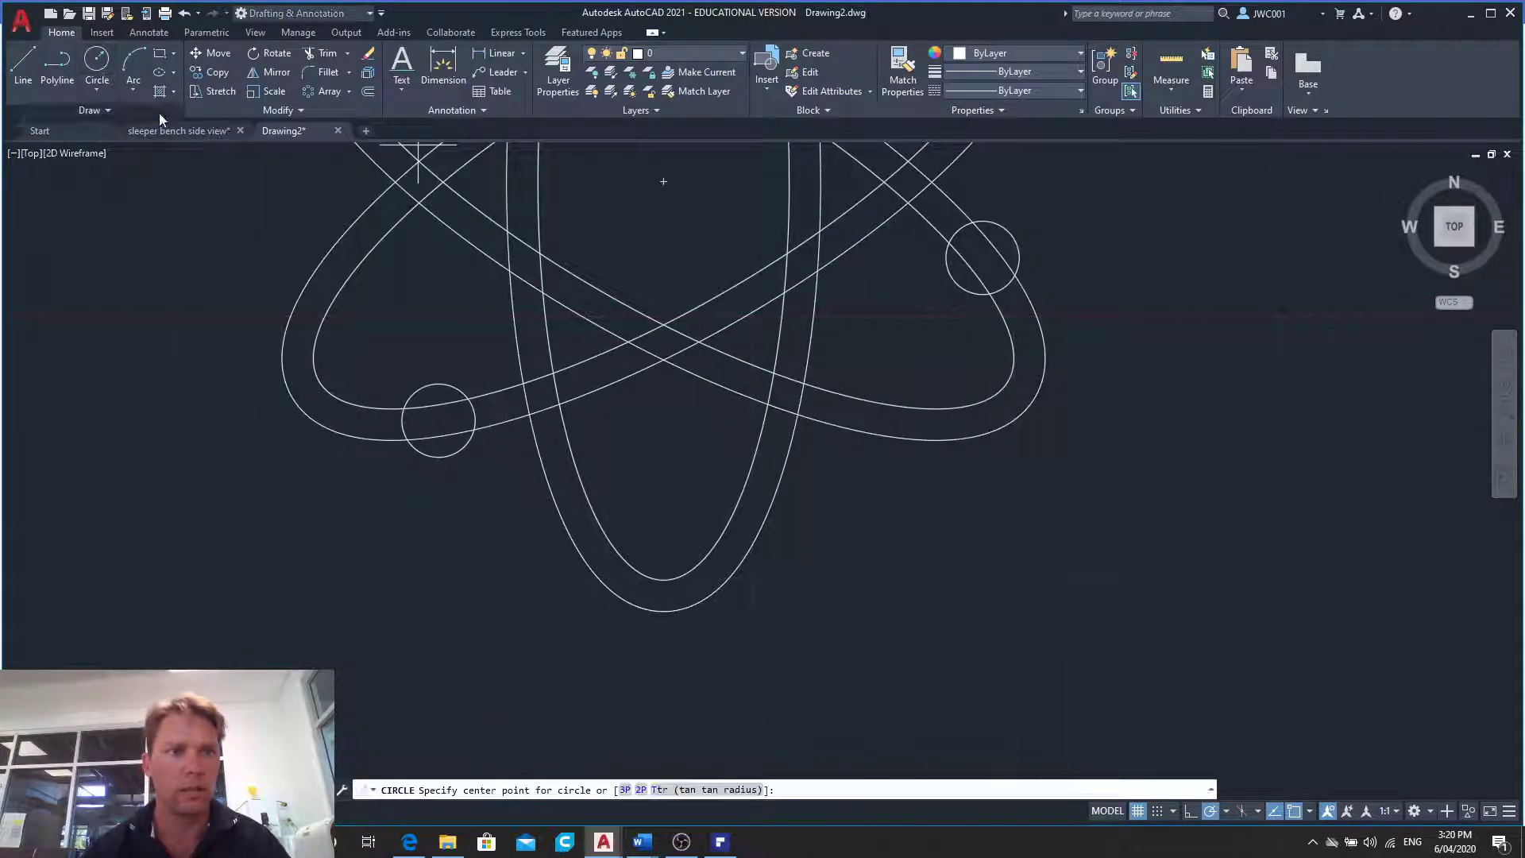
click(367, 92)
text(3)
key(Return)
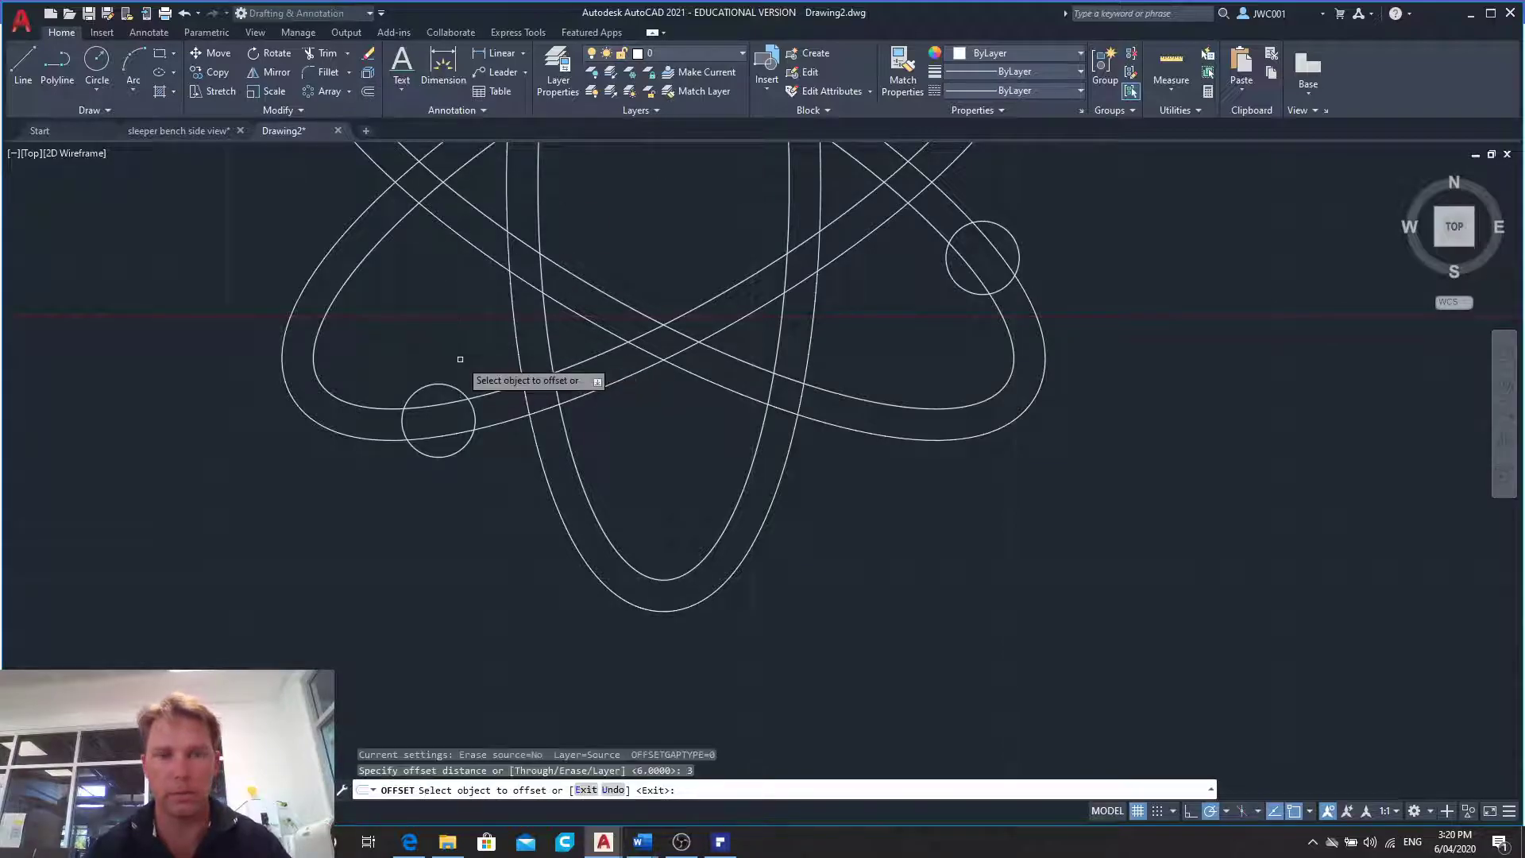
click(425, 386)
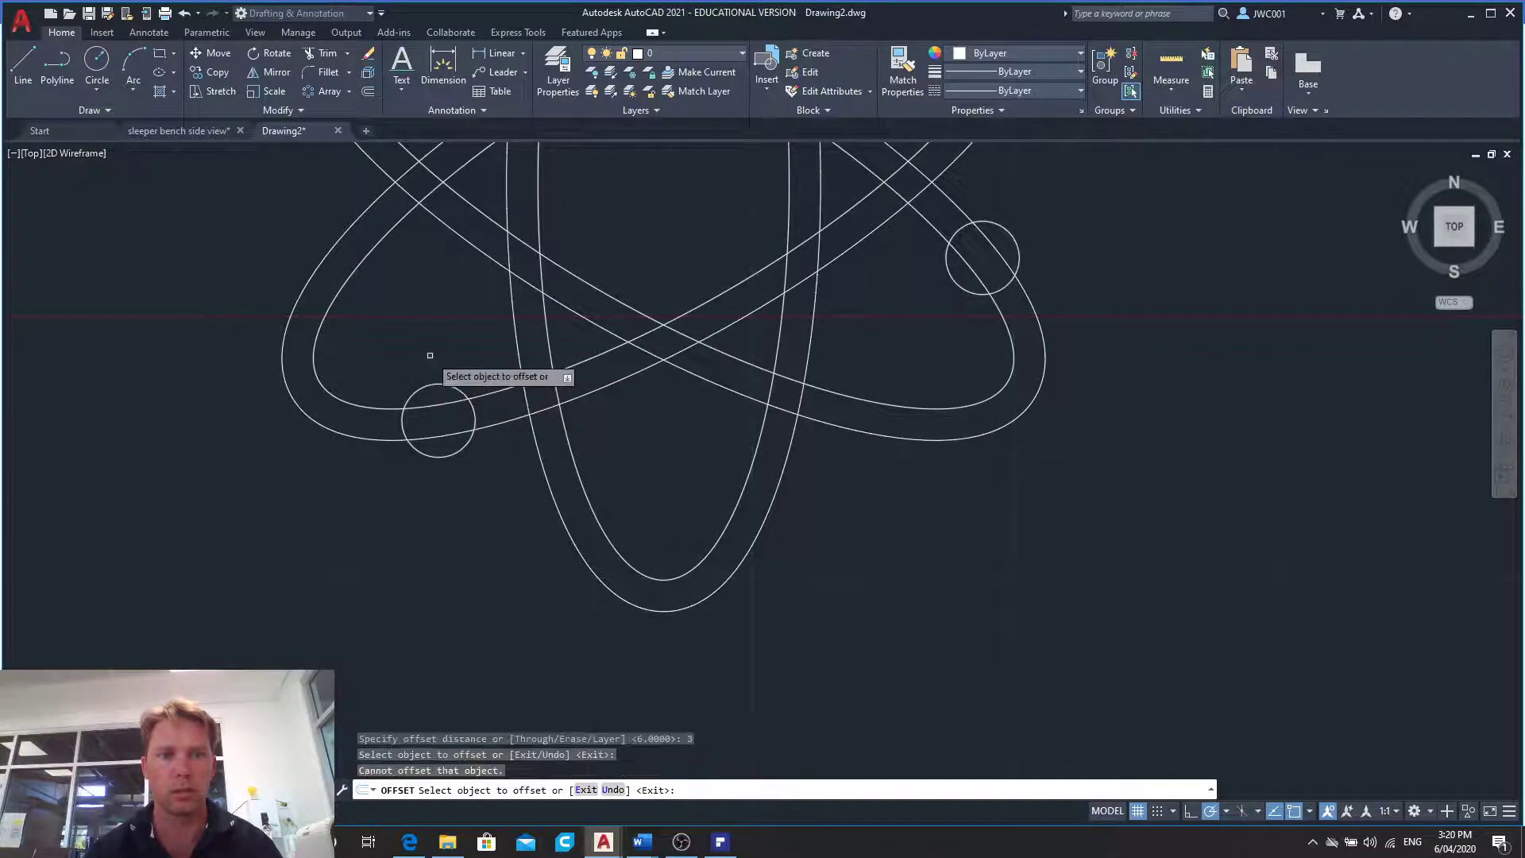
click(437, 384)
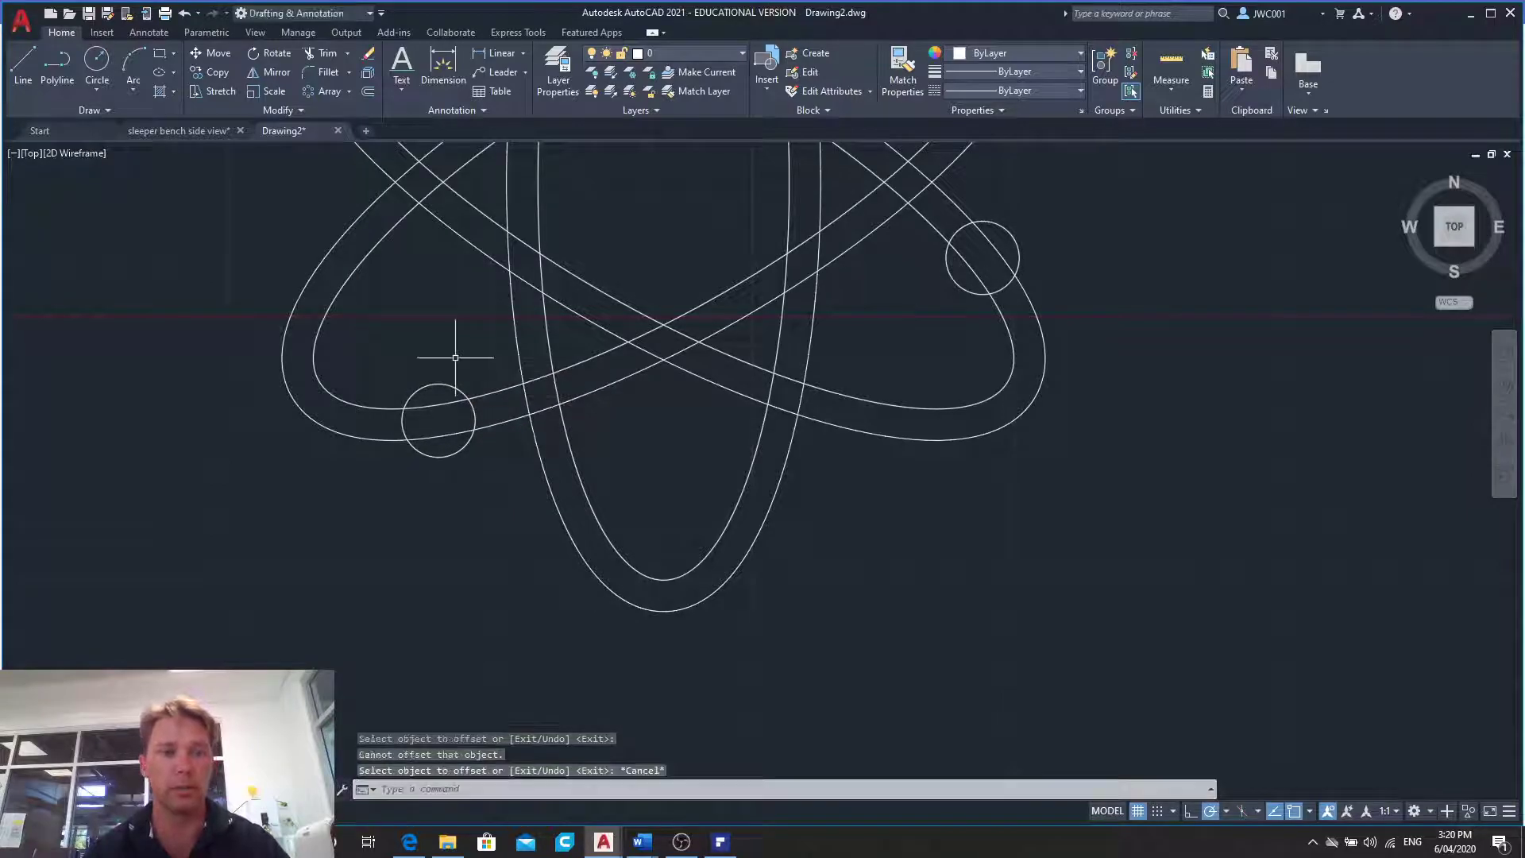
- Draw a circle of radius 10 concentric with each of the two arrayed circles at the lower left and right of the symbol
click(97, 63)
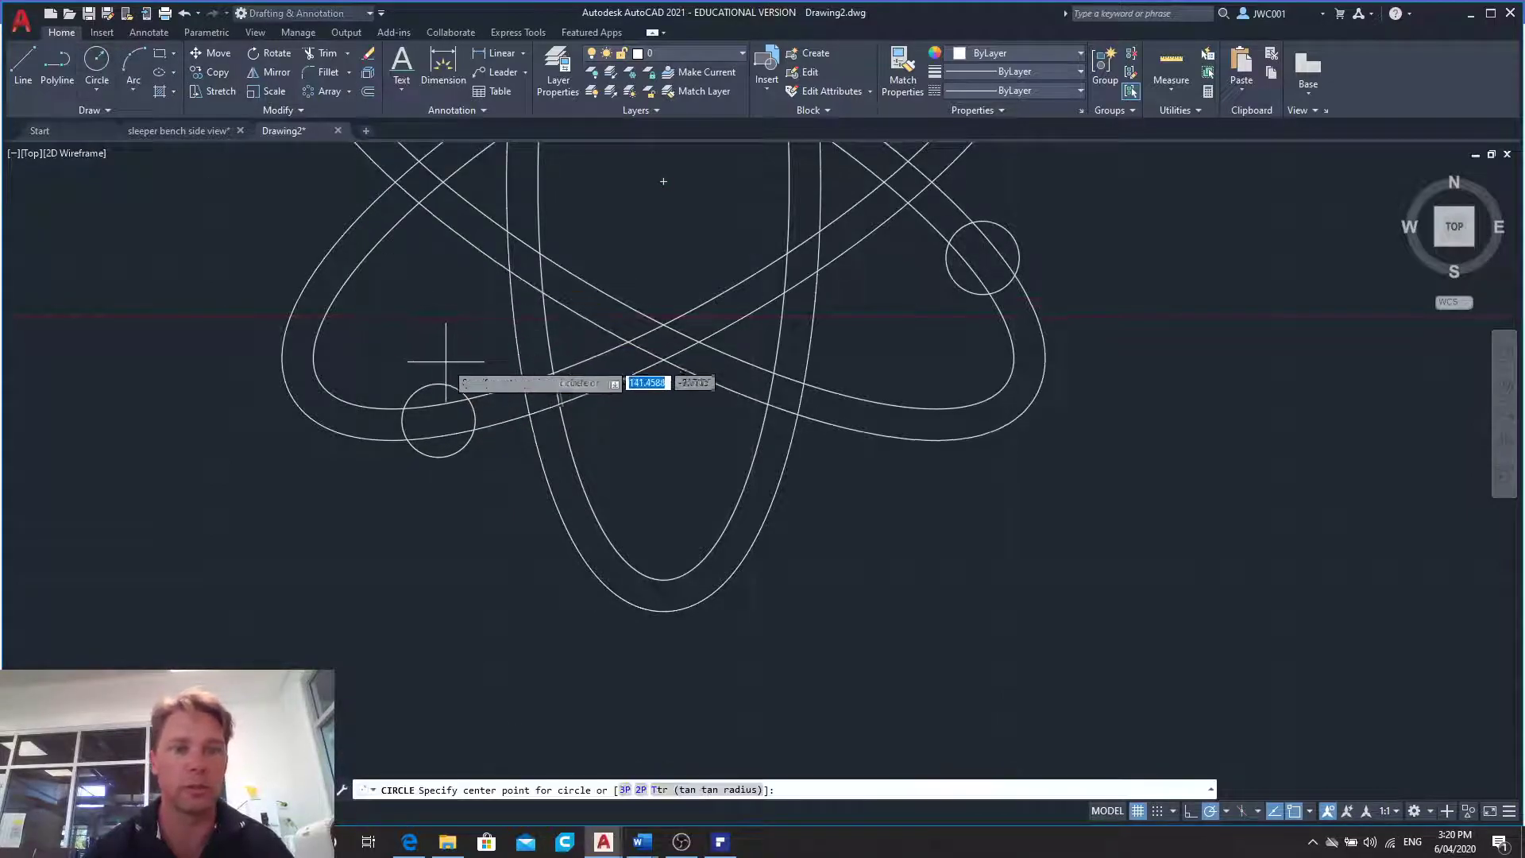
click(439, 418)
text(10)
key(Return)
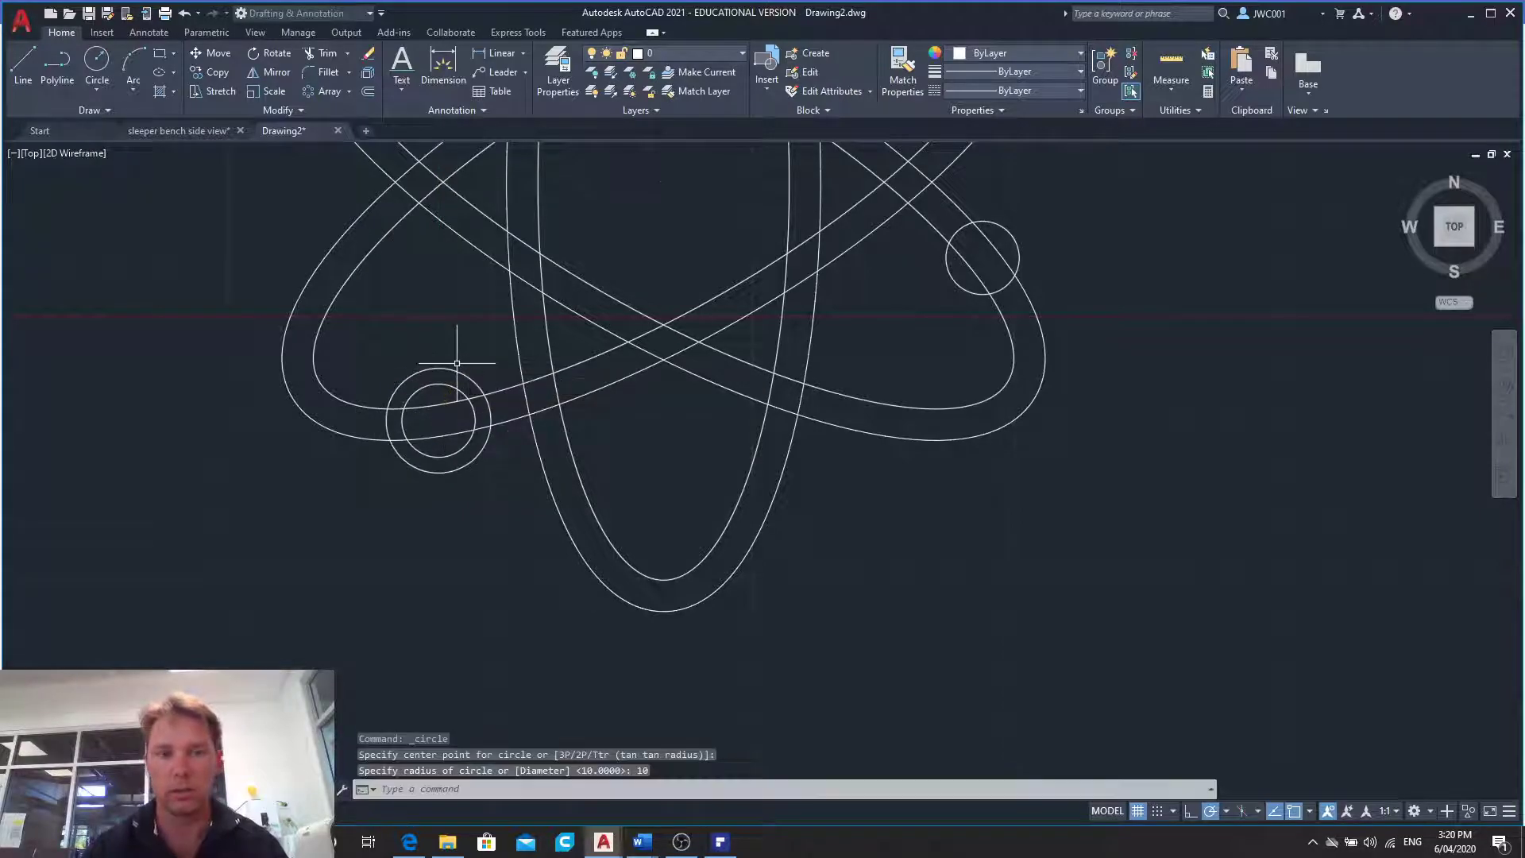
click(97, 61)
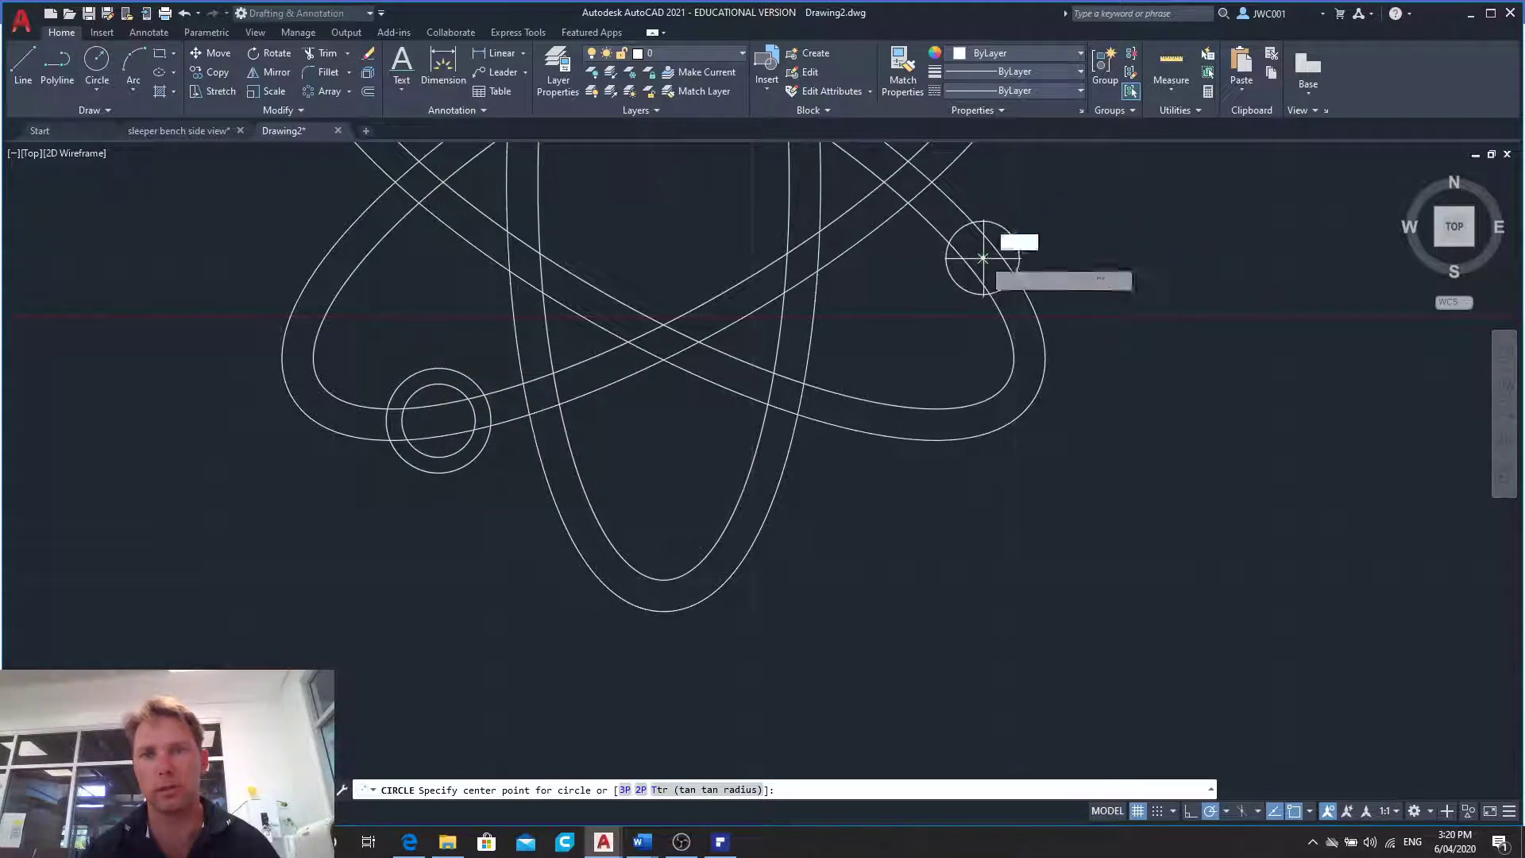
click(982, 256)
key(Return)
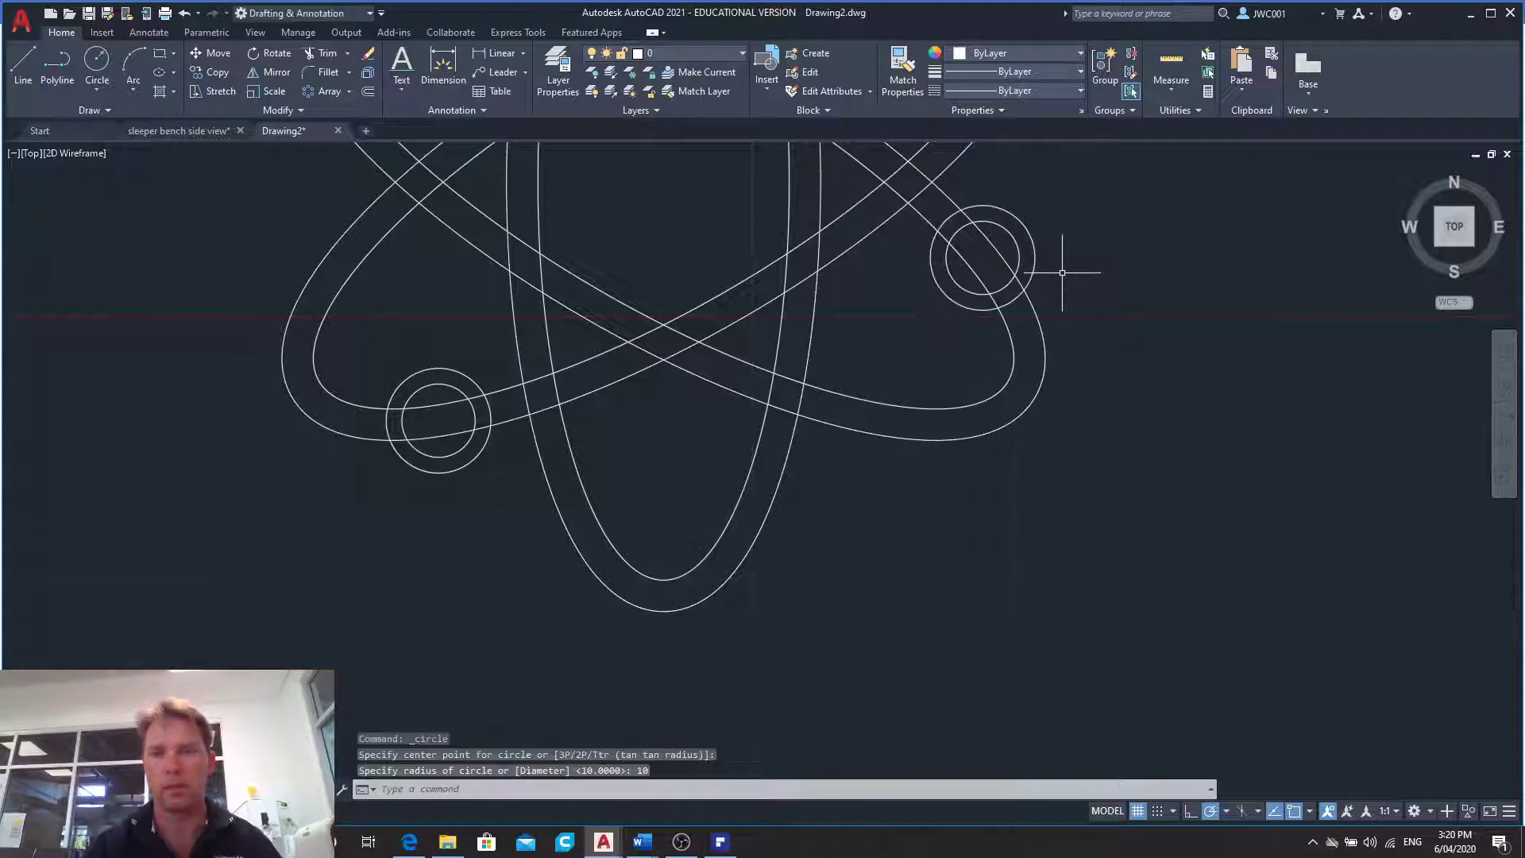
- Trim the ellipse segments and the radius 10 circle around the lower-left small circle, keeping the arcs that cap the band
click(335, 55)
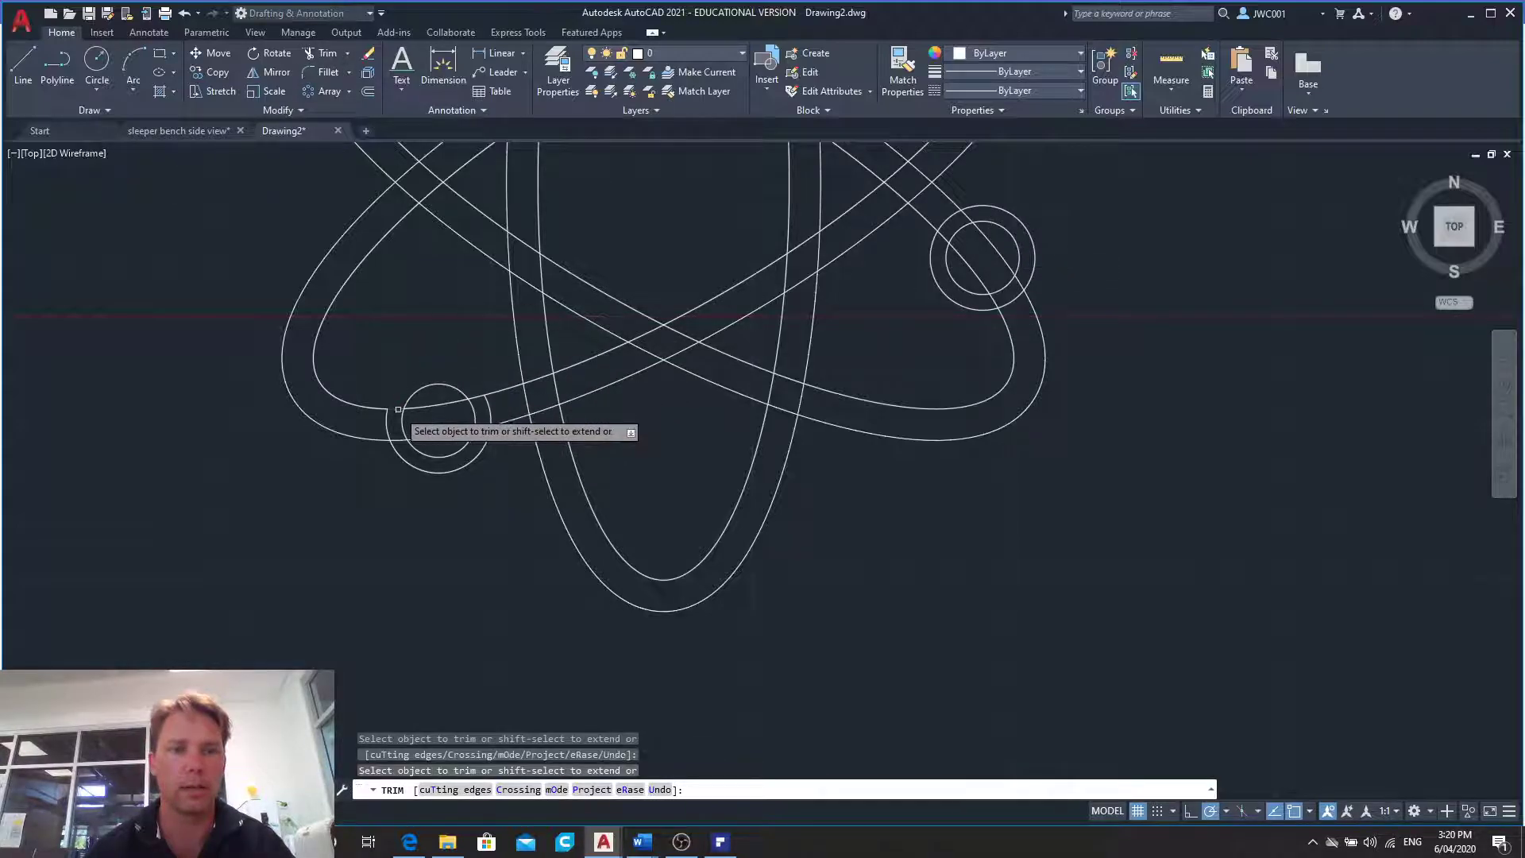
click(443, 404)
click(475, 398)
click(481, 428)
click(484, 439)
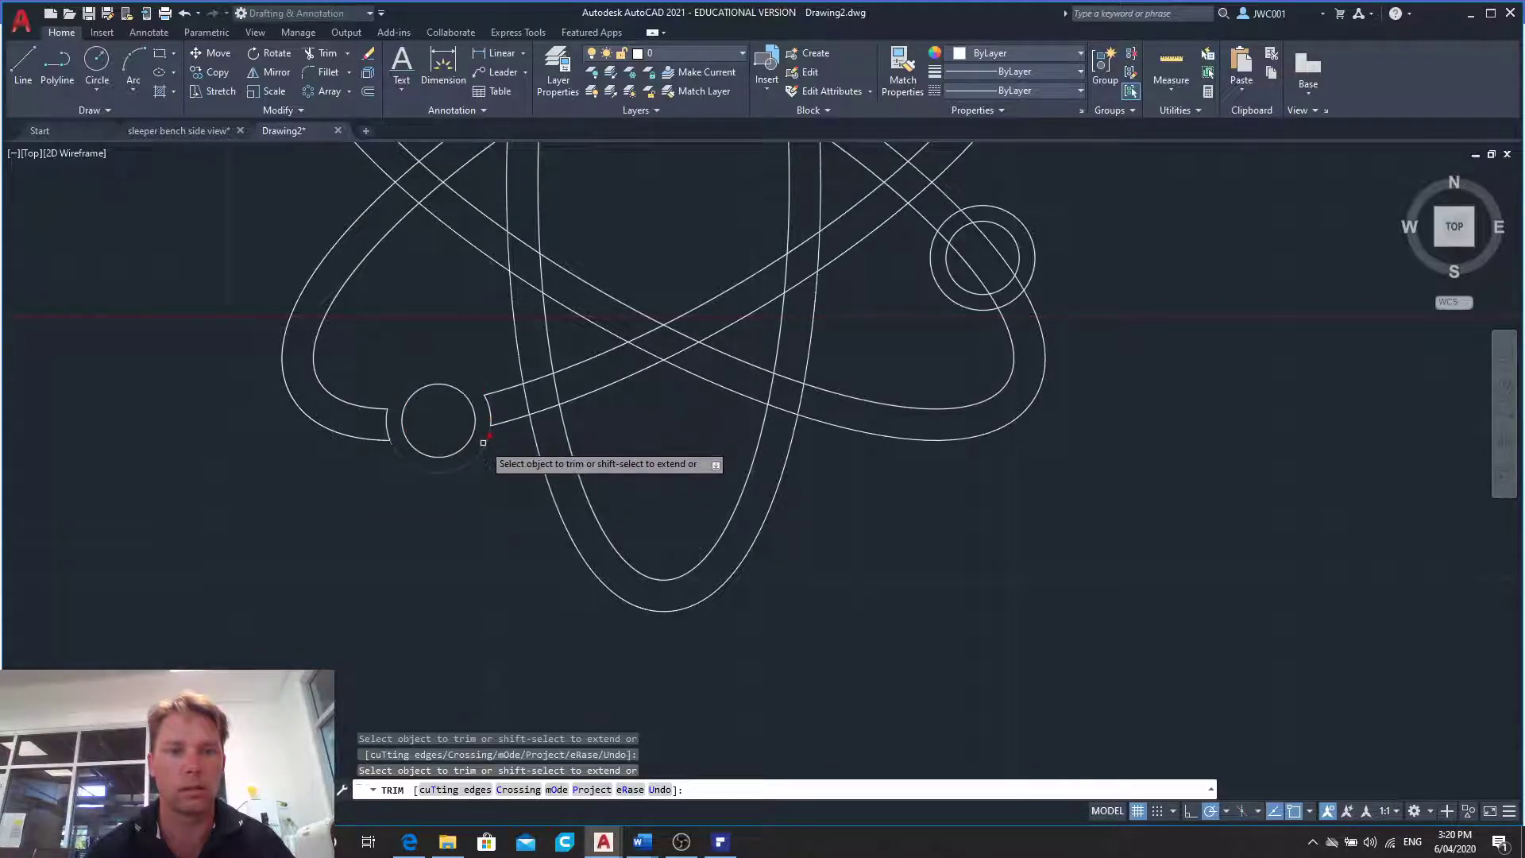
- Trim the ellipse segments and the radius 10 circle around the right-hand small circle, keeping the arcs that cap the band
click(992, 247)
click(970, 269)
click(943, 237)
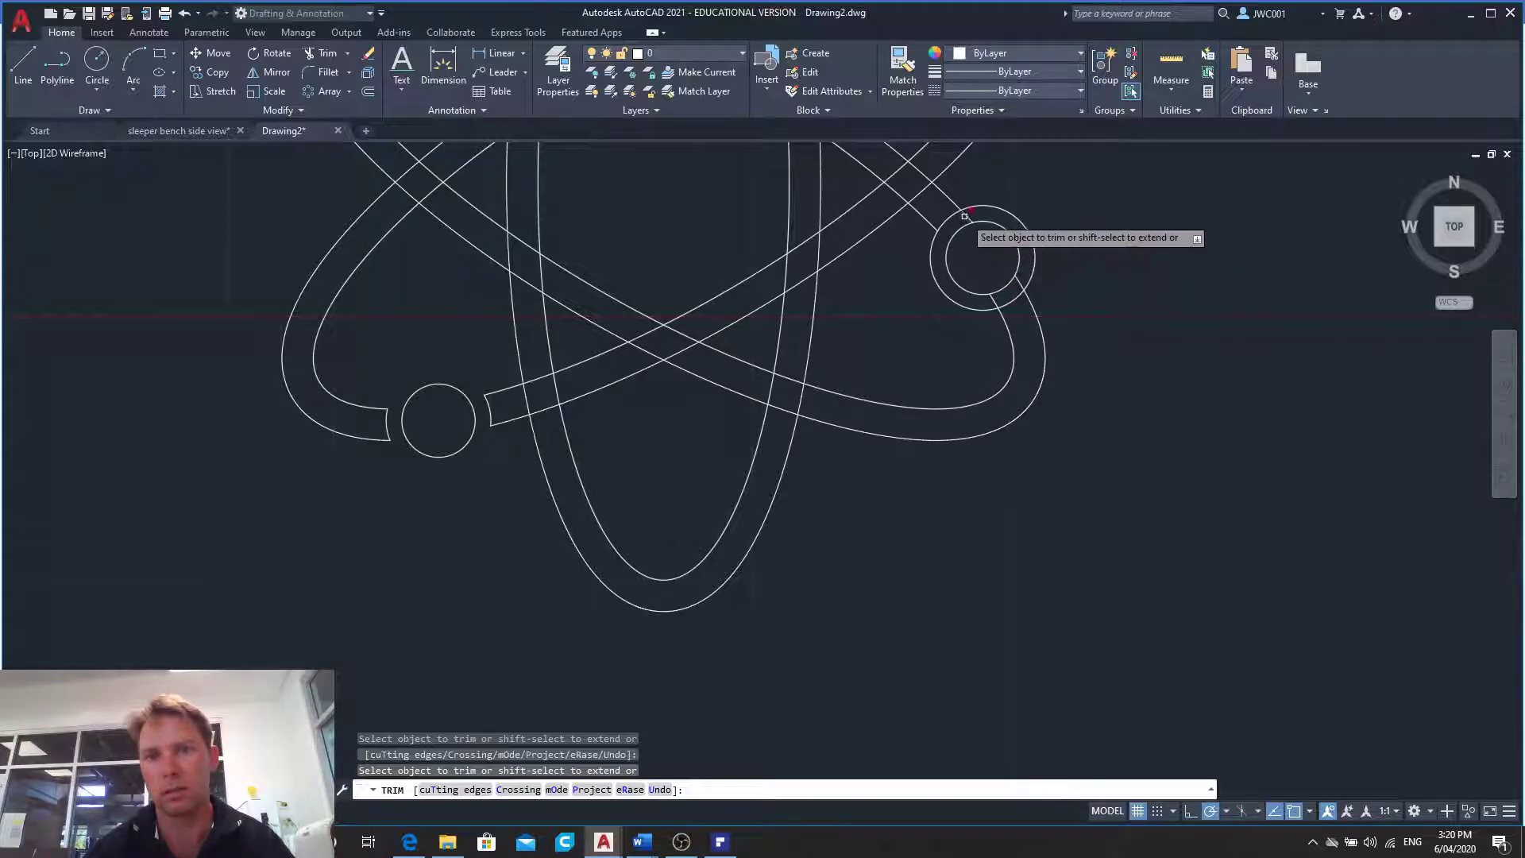
click(973, 207)
click(934, 242)
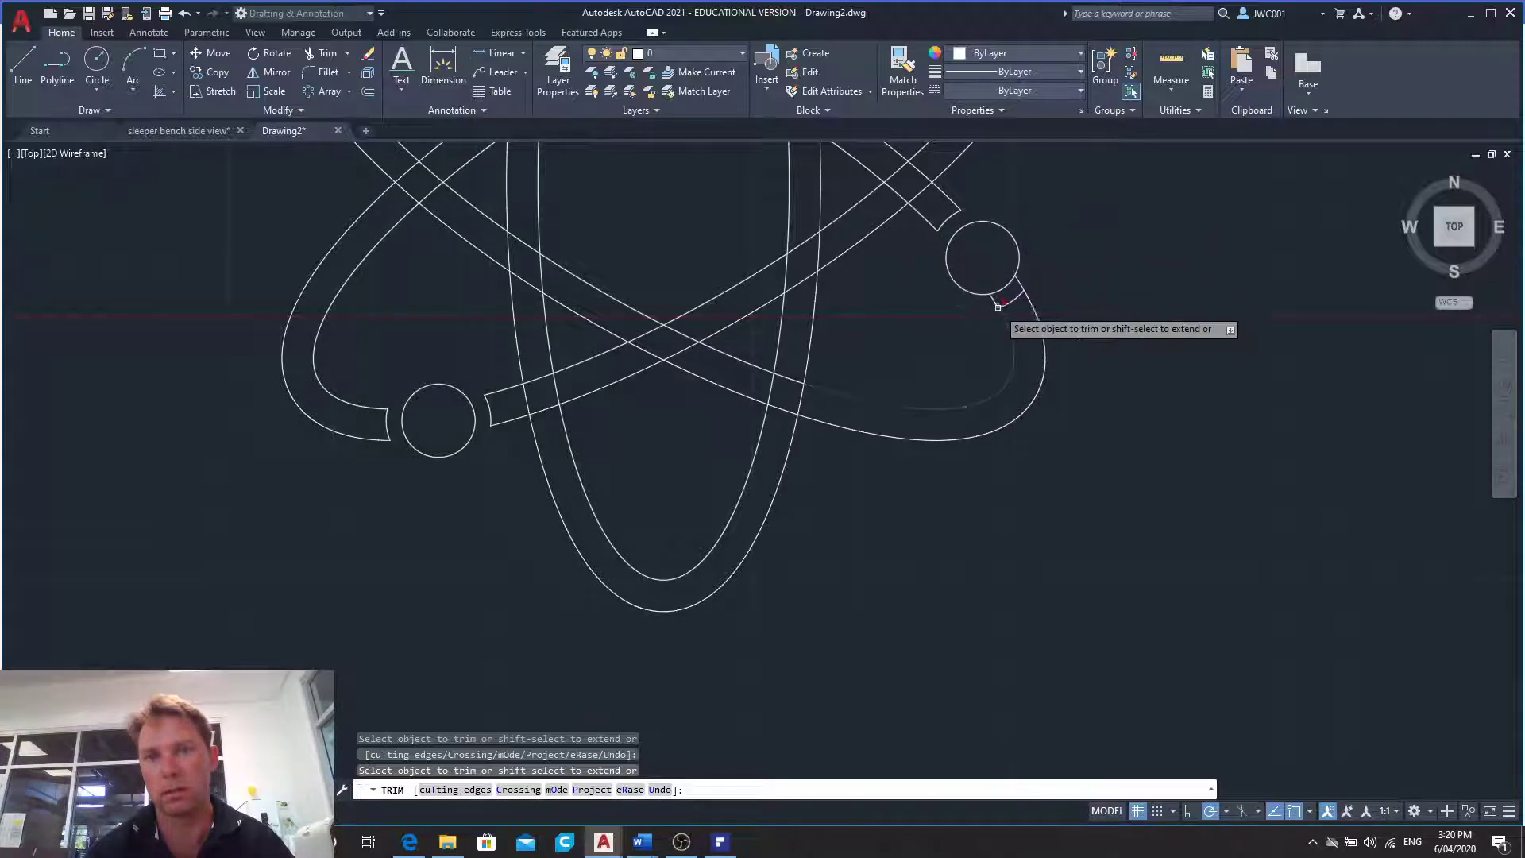
- Check the band crossings in the practice PDF and trim the overlapping lines at the crossing just below the top small circle
scroll(855, 271, down, 8)
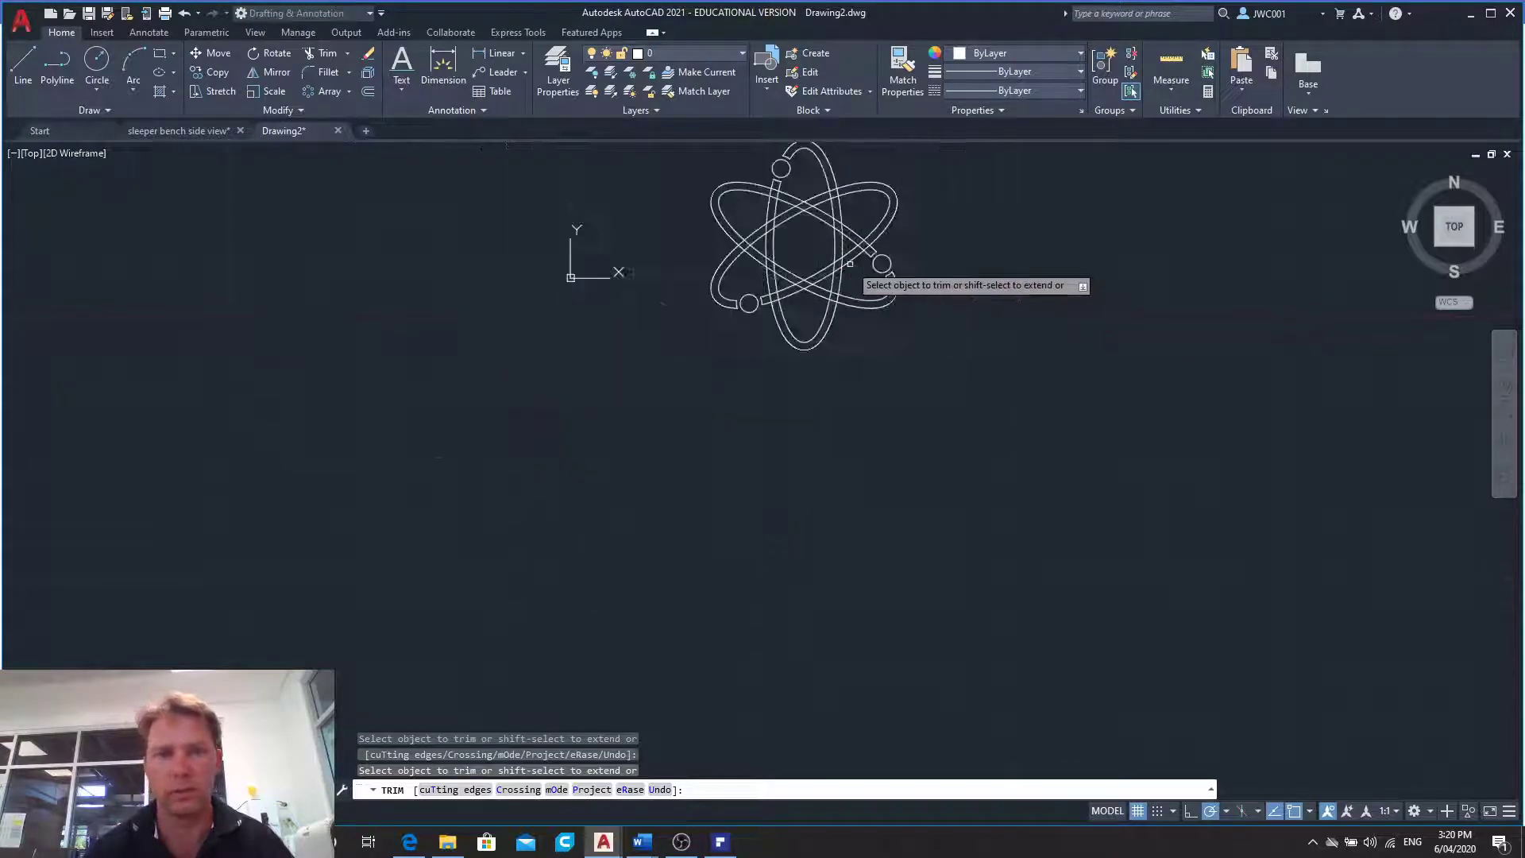
scroll(858, 230, up, 5)
scroll(815, 227, up, 2)
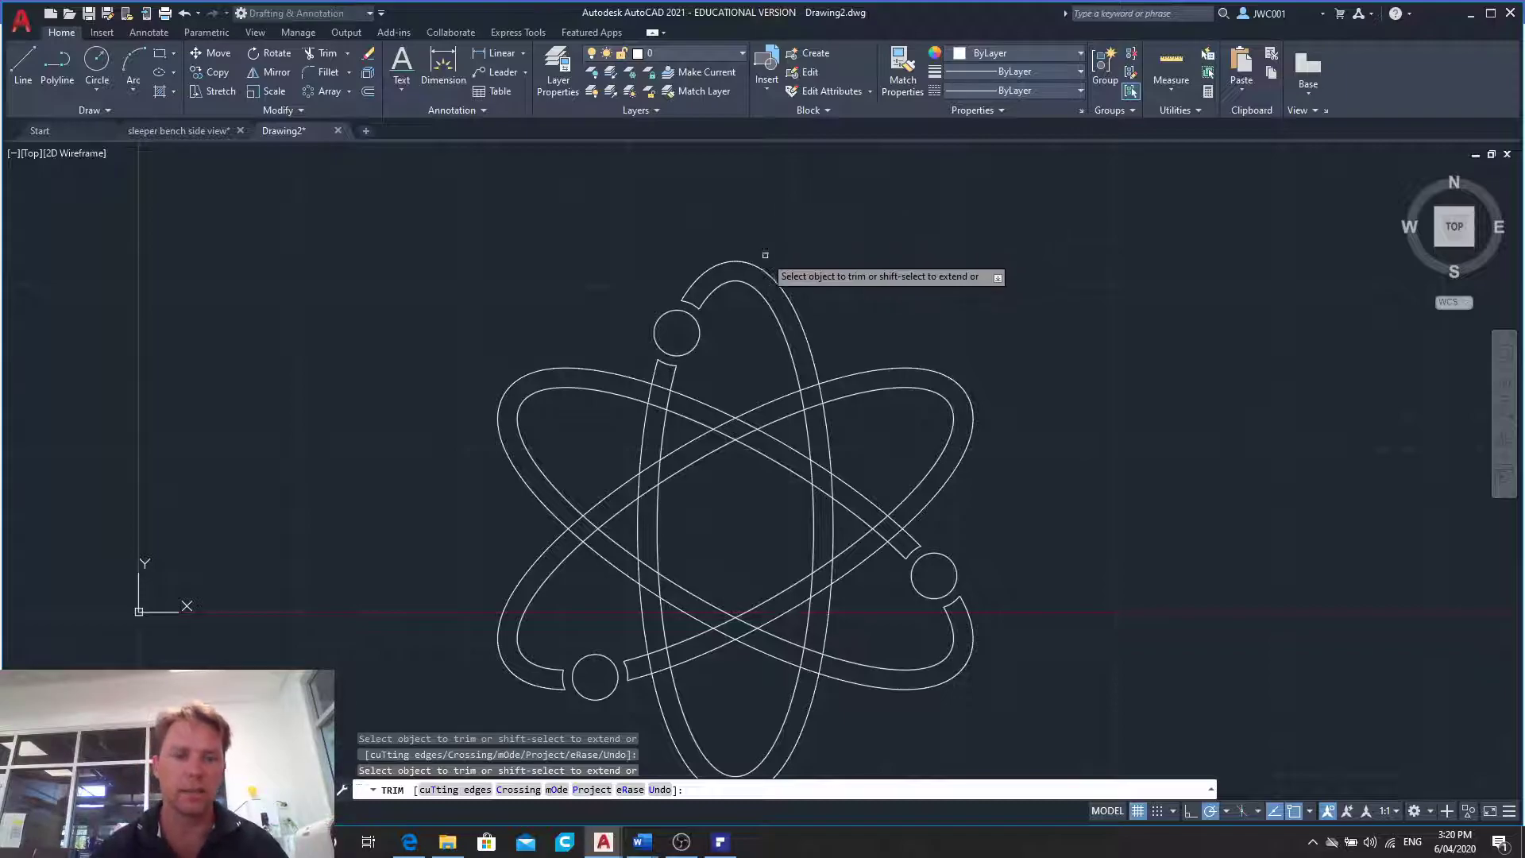
click(719, 841)
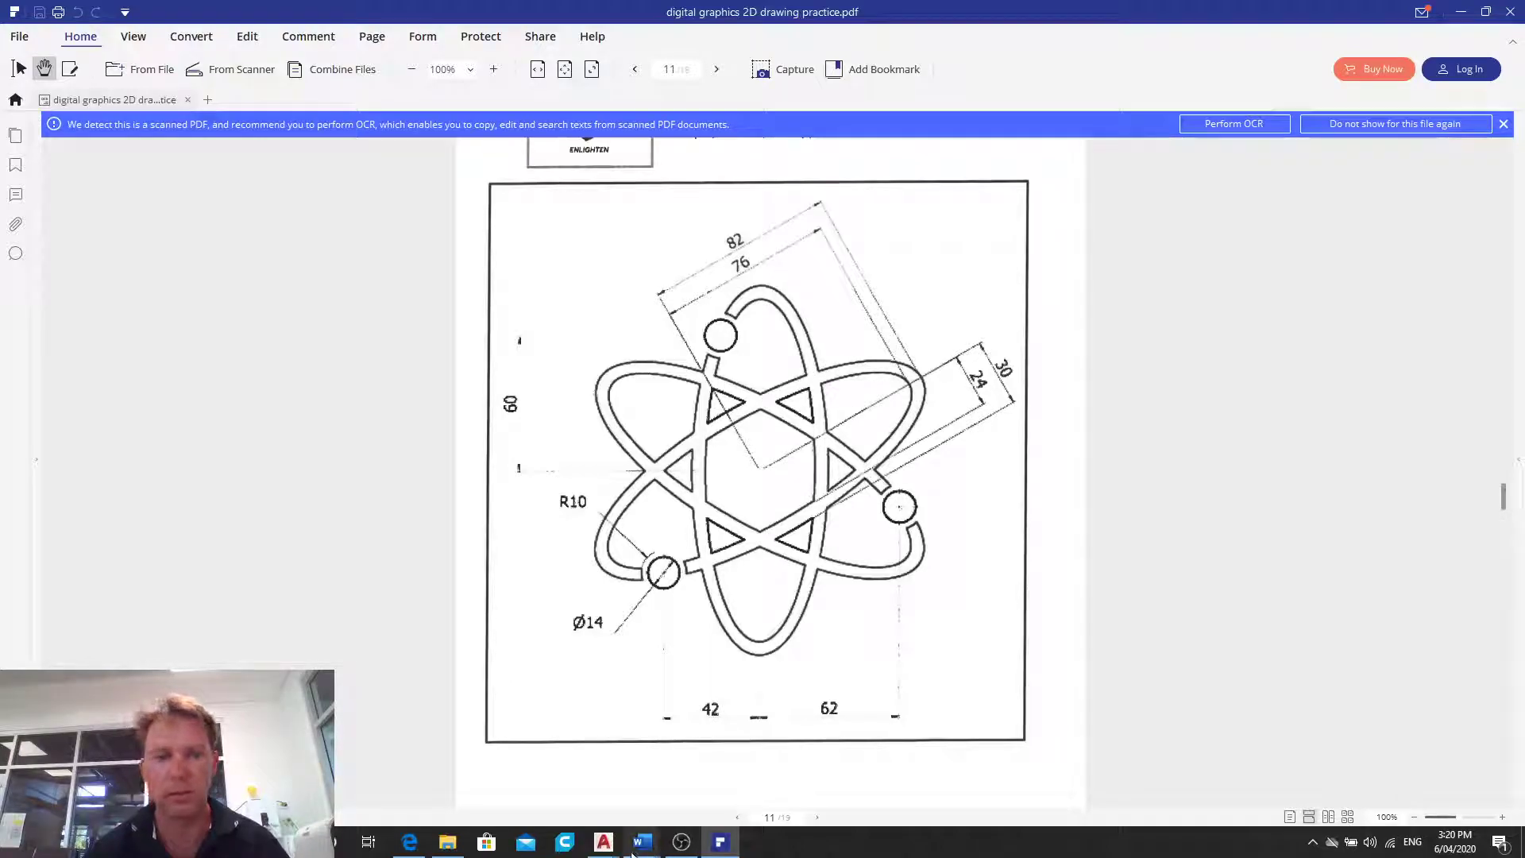
mouse_move(608, 844)
click(687, 774)
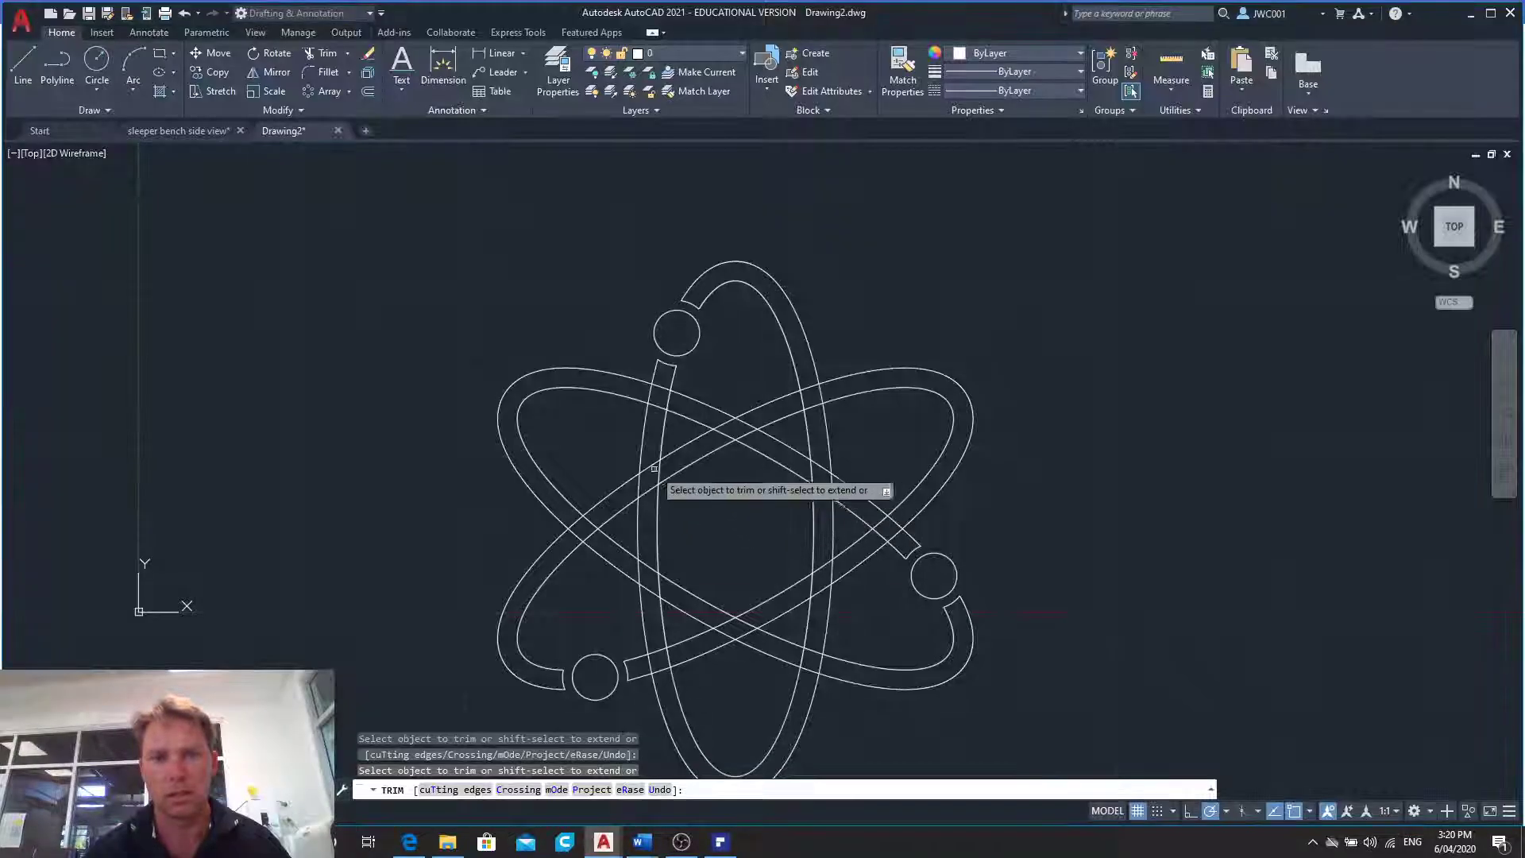
click(655, 393)
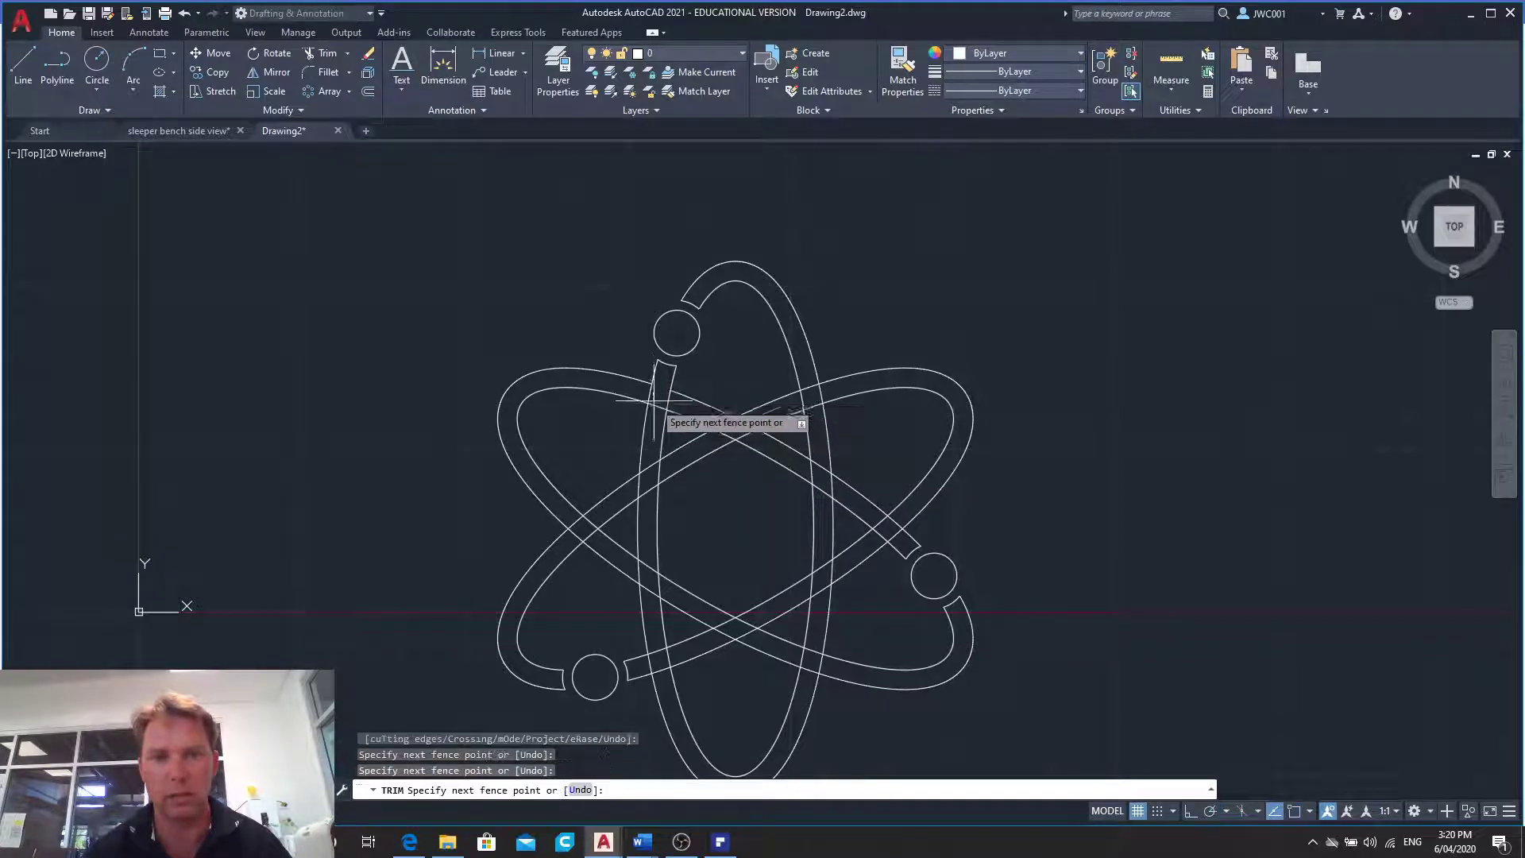
click(650, 393)
click(657, 405)
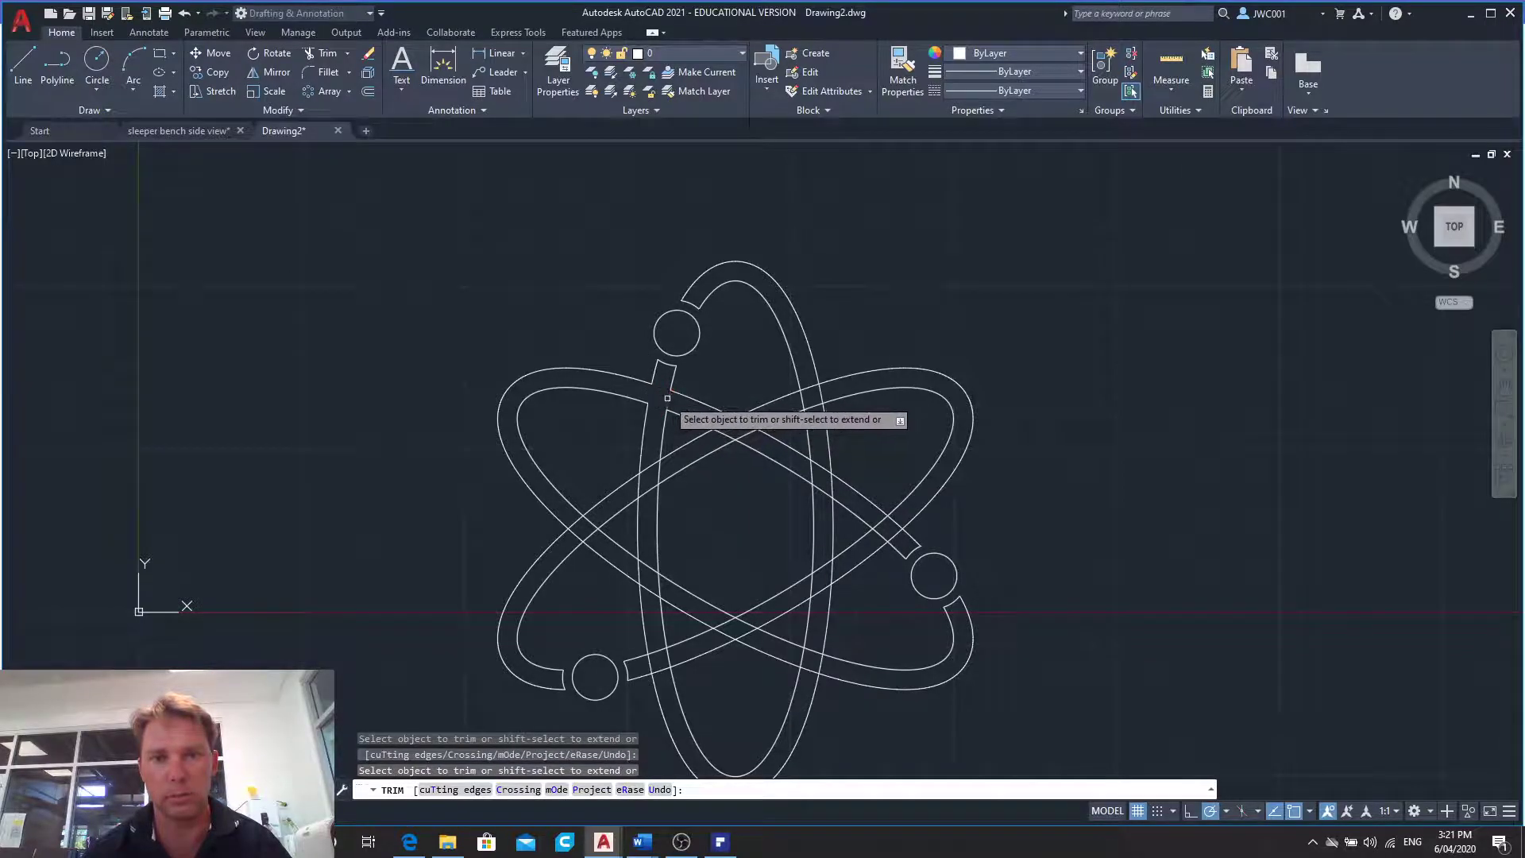
- Trim the overlapping lines at the band crossings in the top centre, upper right and right side of the symbol
click(747, 432)
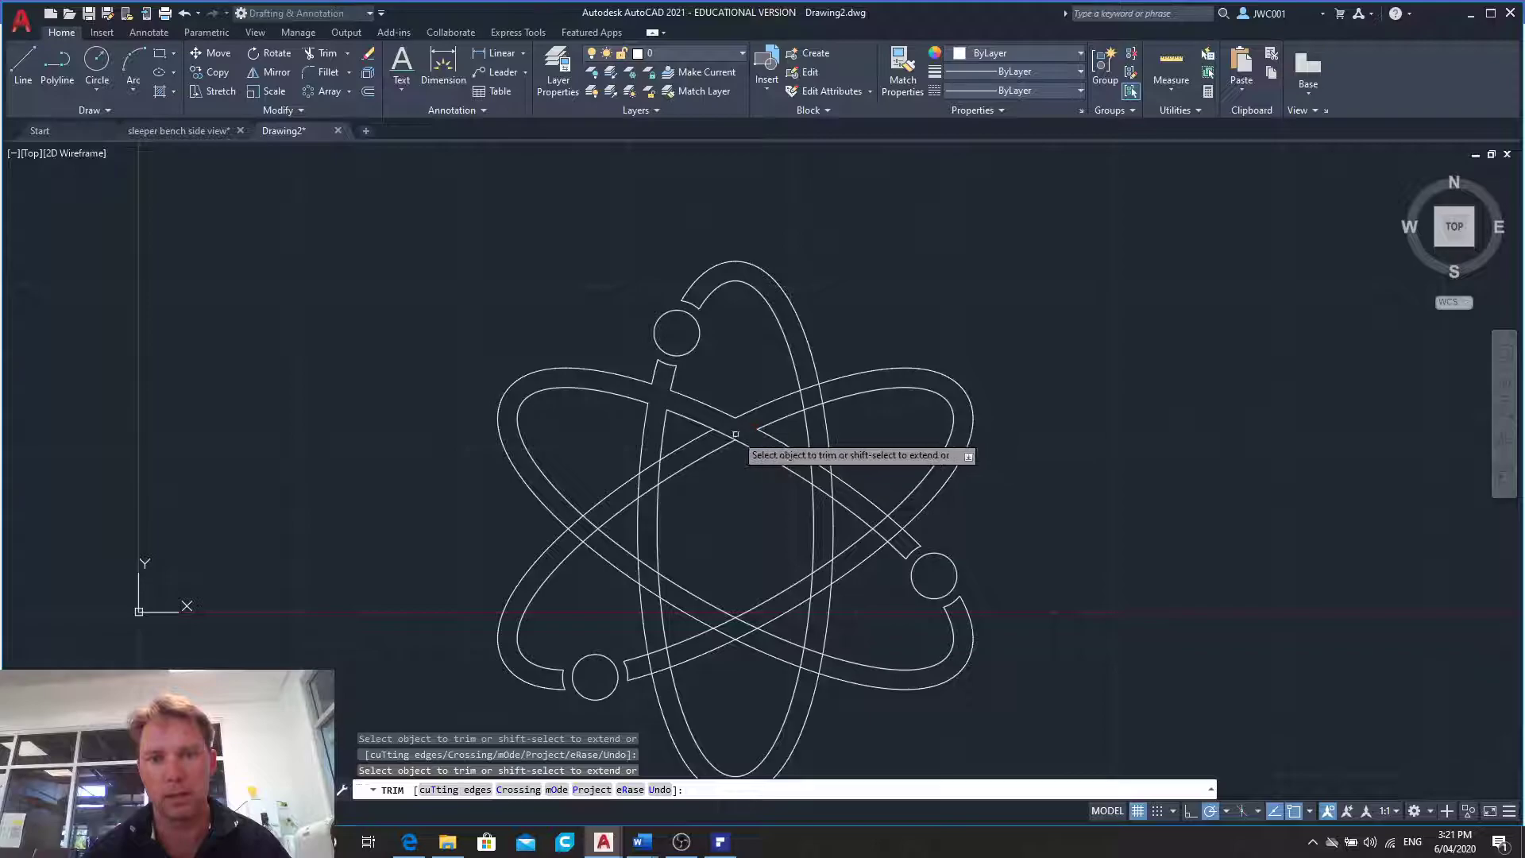
click(806, 391)
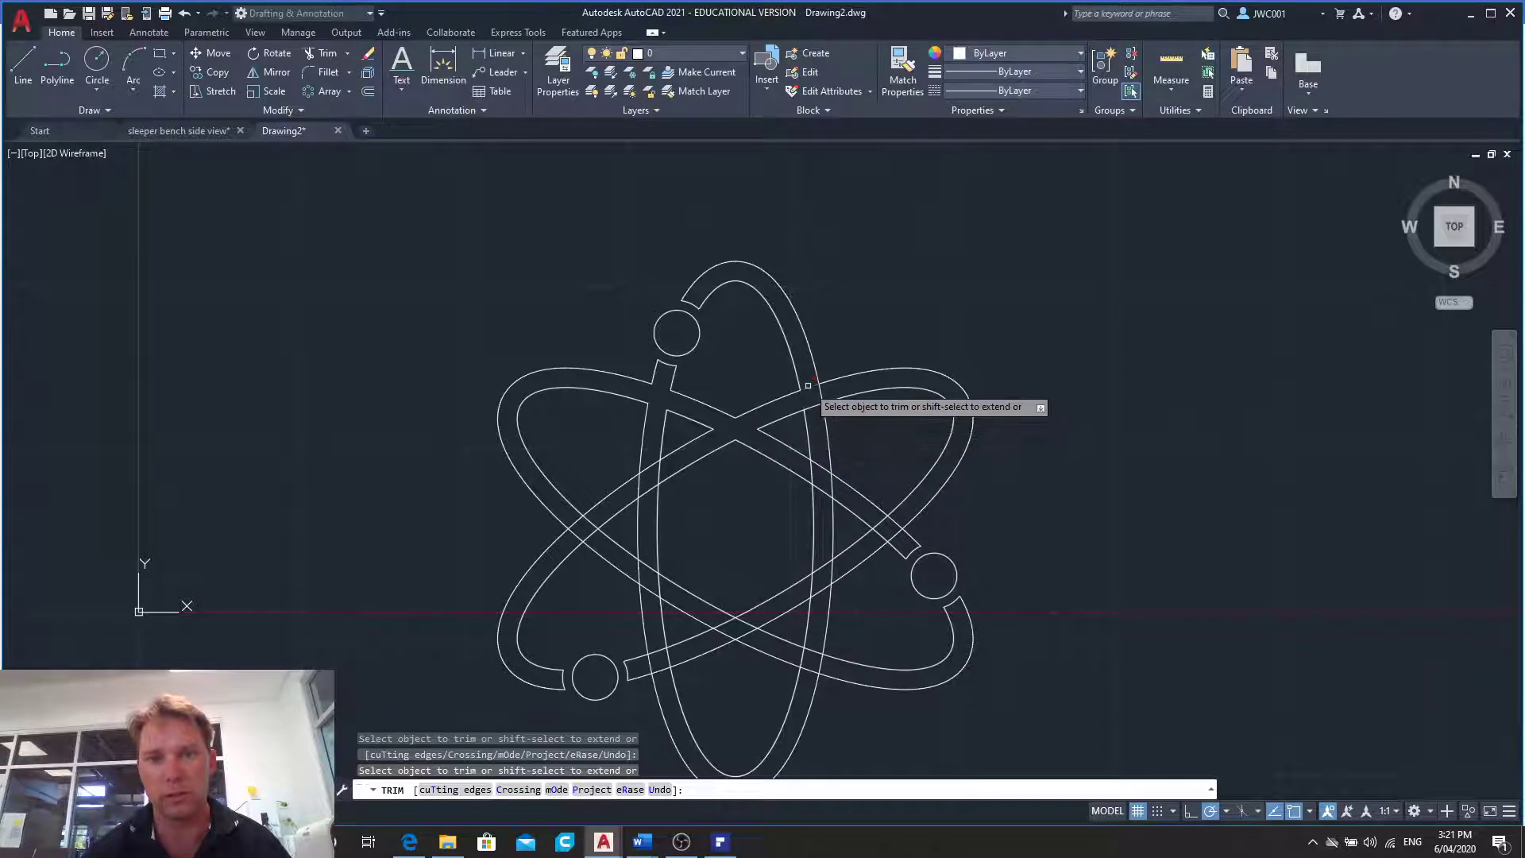
click(819, 467)
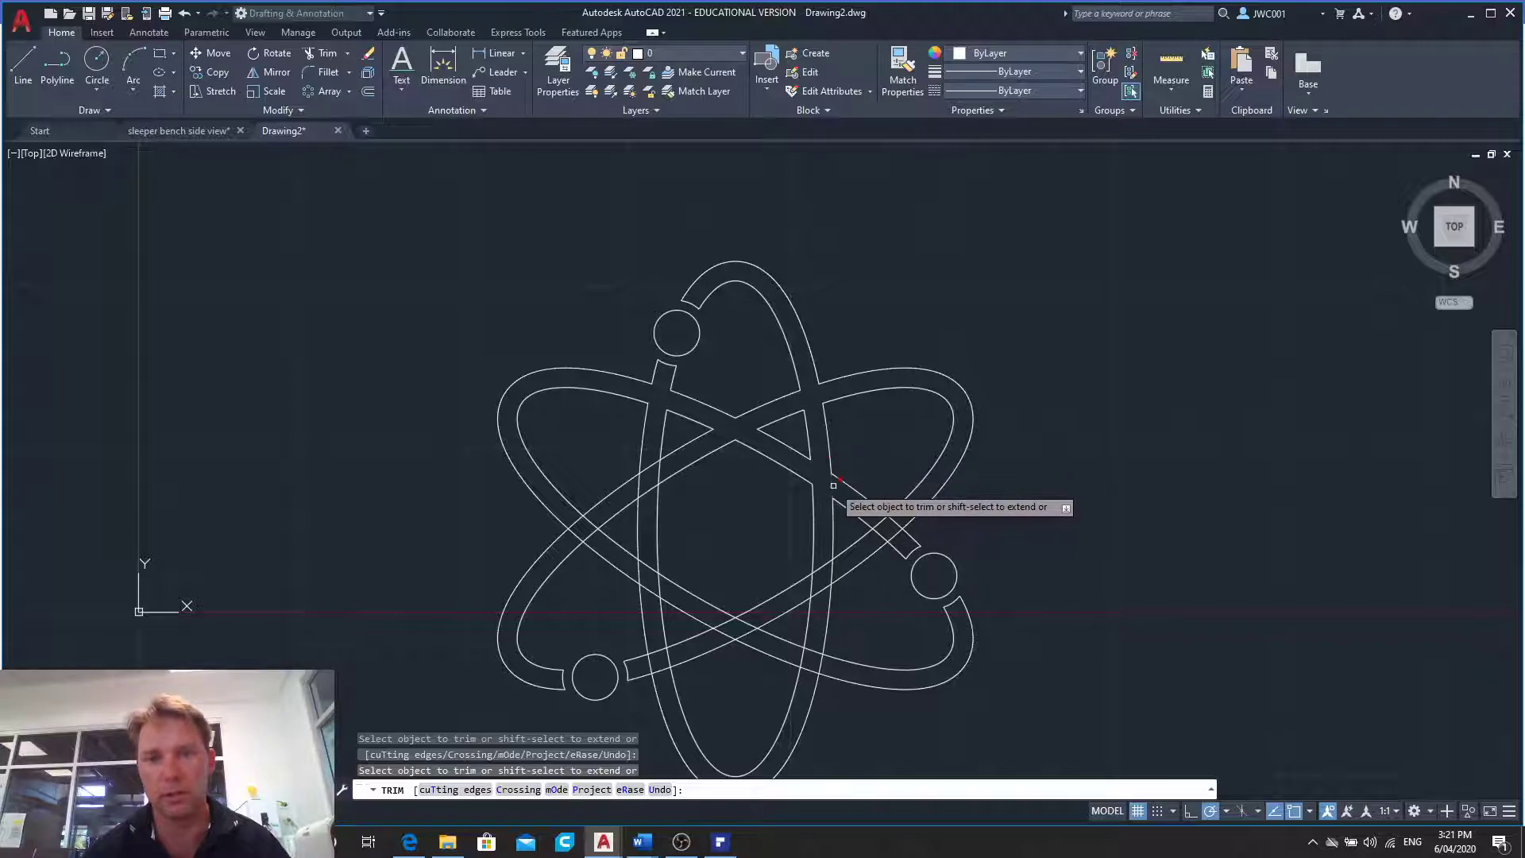
click(892, 532)
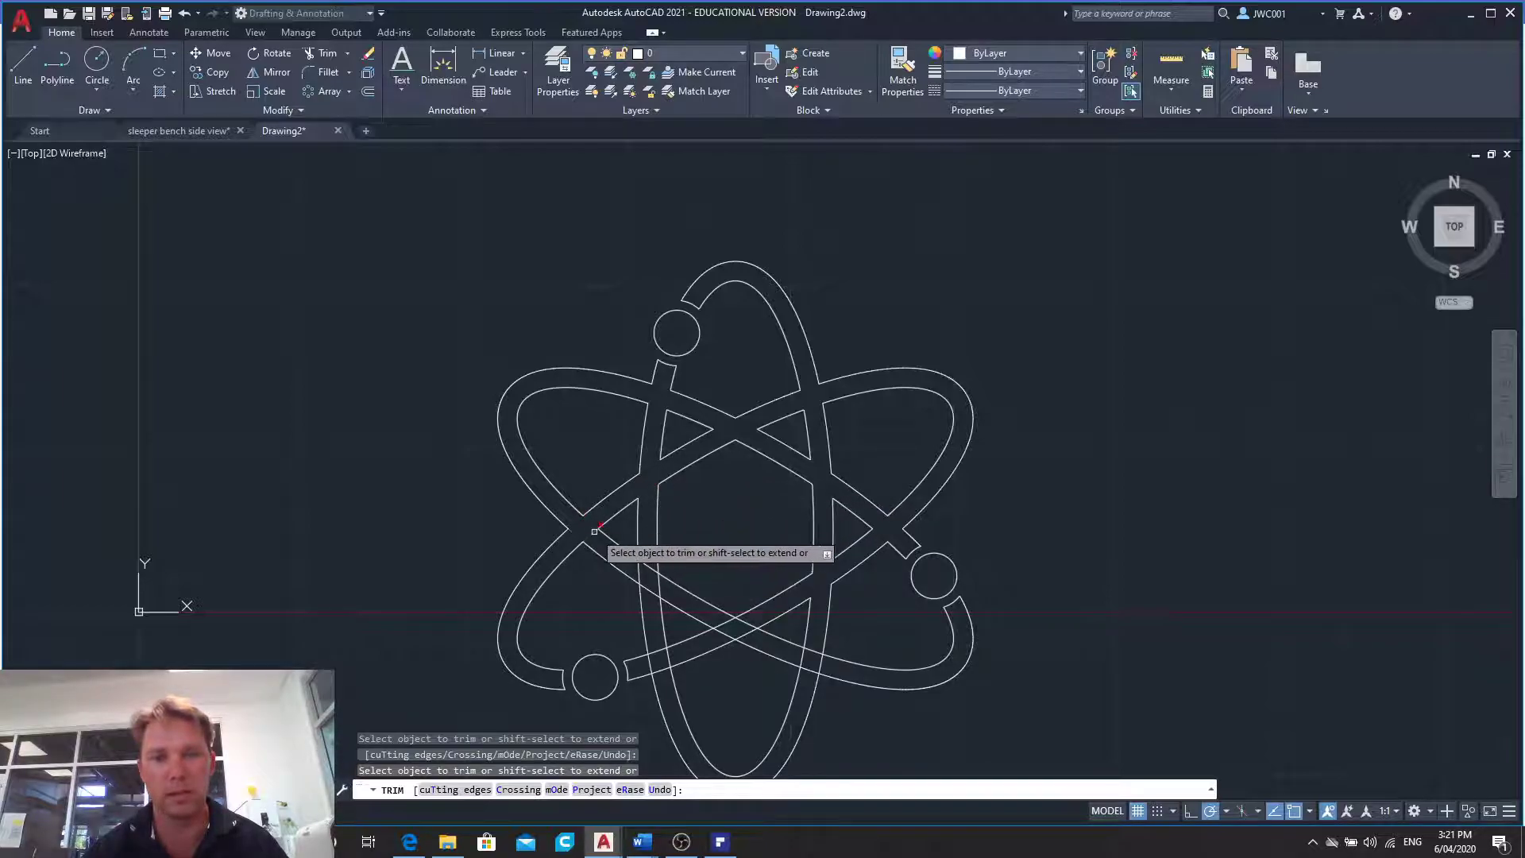
- Trim the overlapping lines at the remaining band crossings in the lower half of the symbol and end the Trim command
click(649, 570)
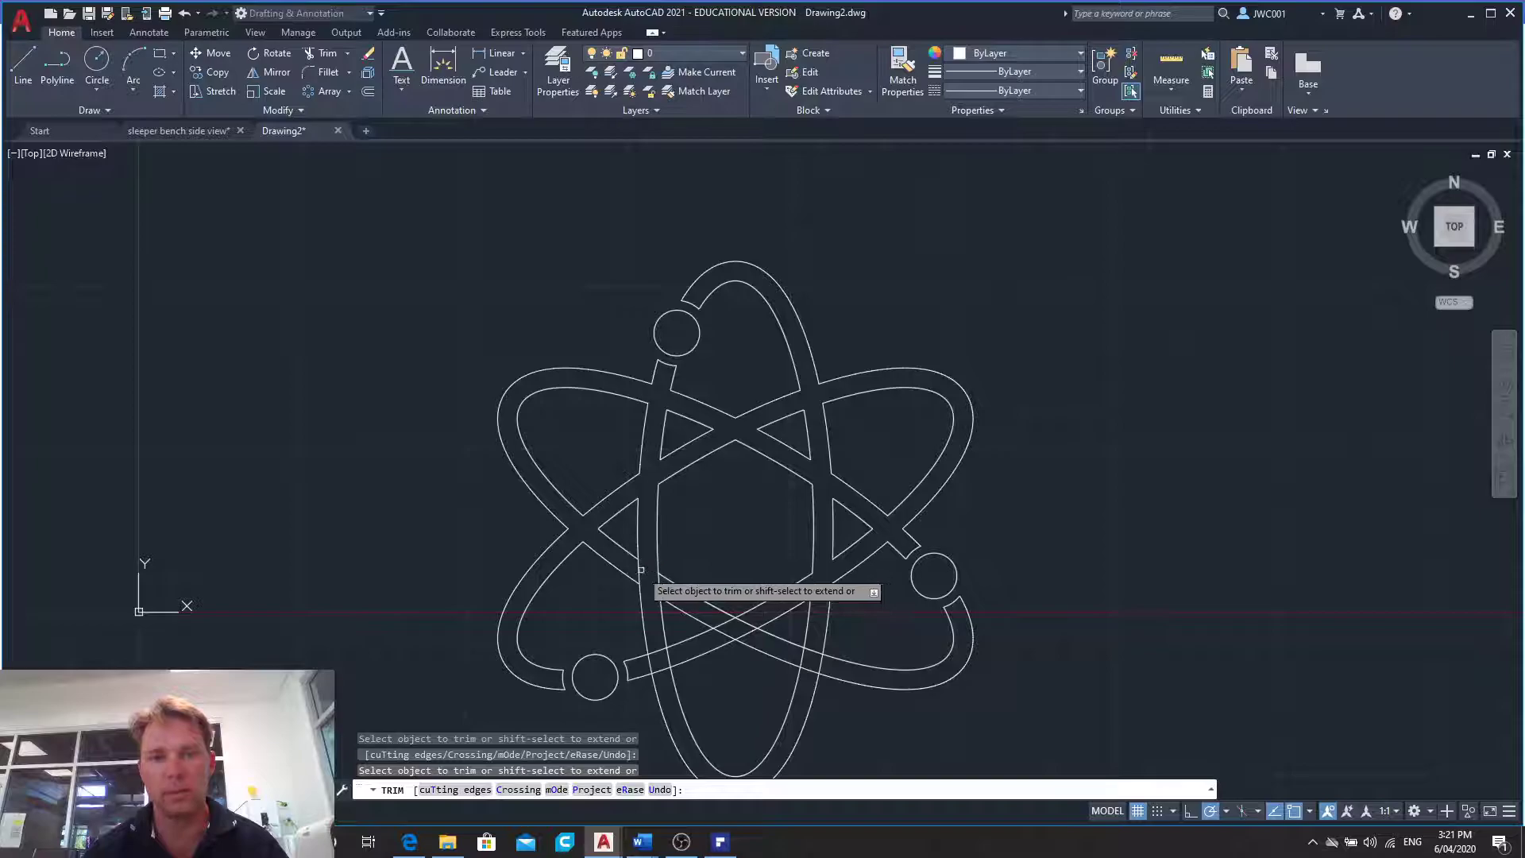
click(644, 573)
click(639, 574)
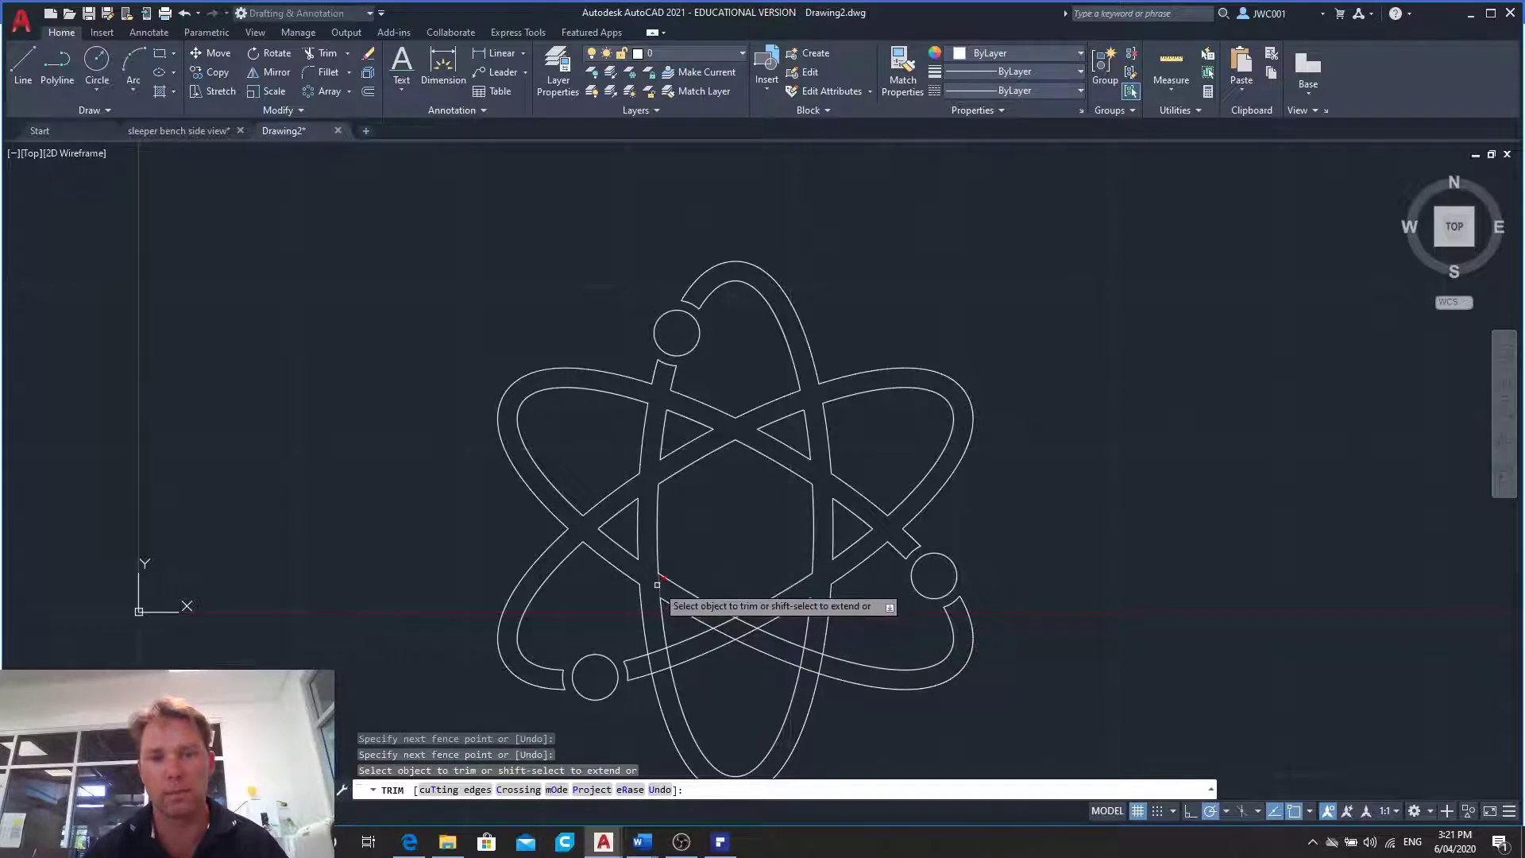
click(652, 585)
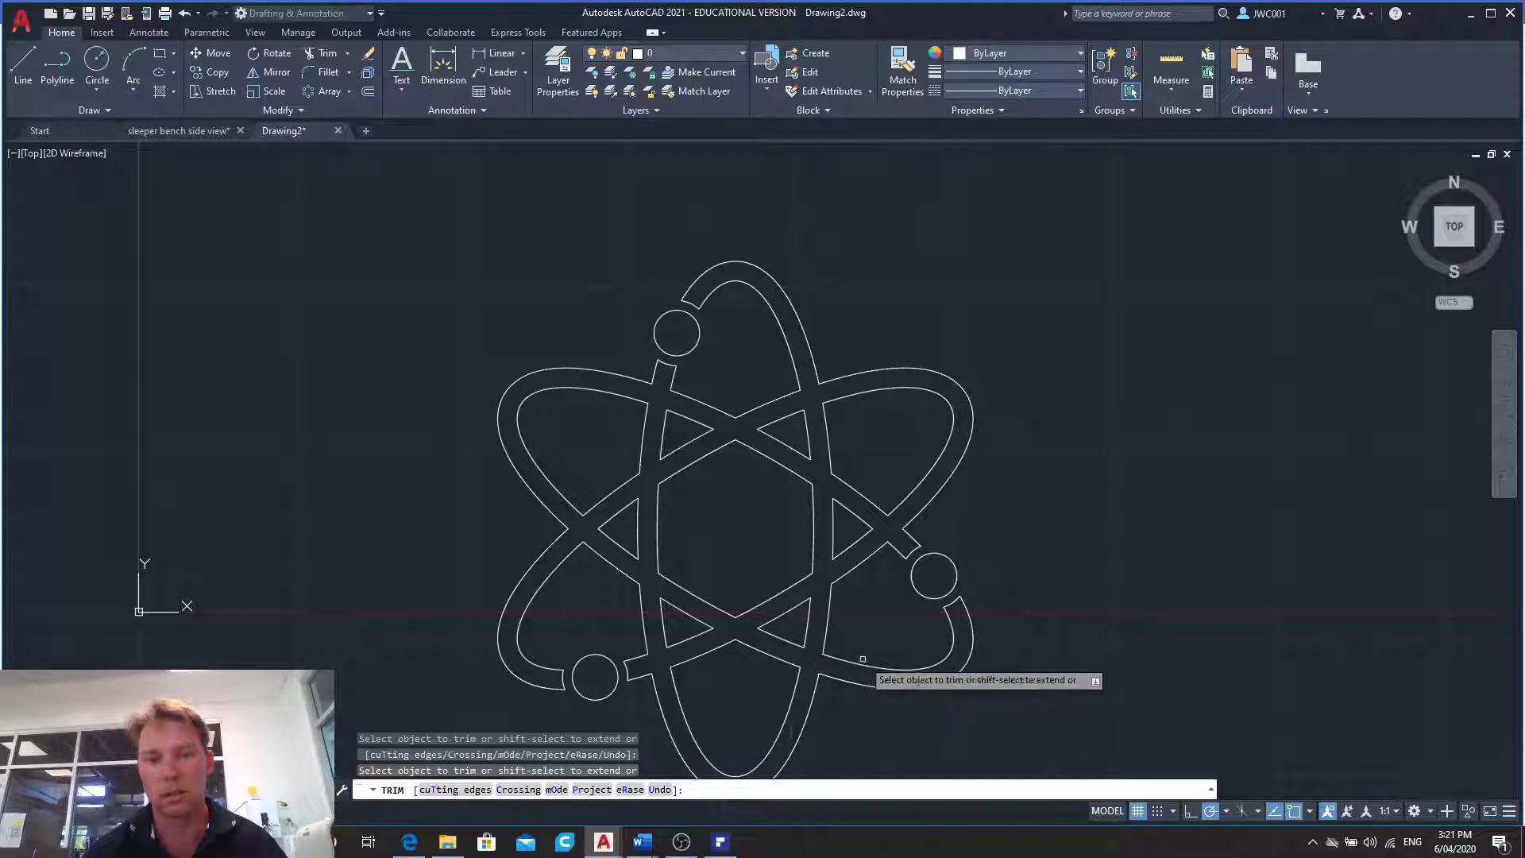
scroll(983, 640, down, 2)
key(Escape)
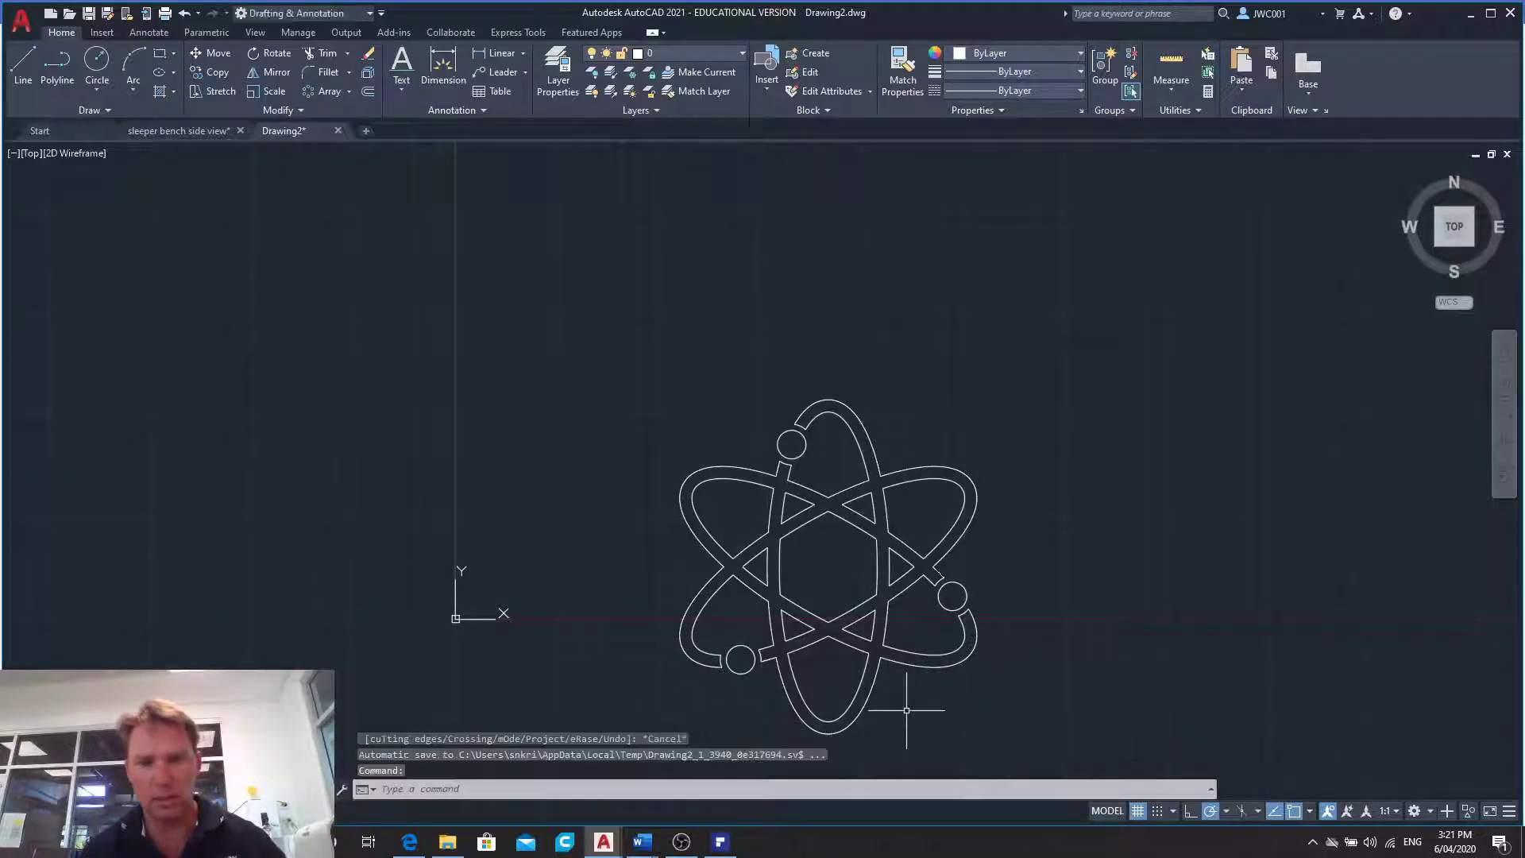
- Join all the trimmed segments of the symbol into continuous outlines and check the result by selecting the outer outline
click(567, 311)
click(1050, 774)
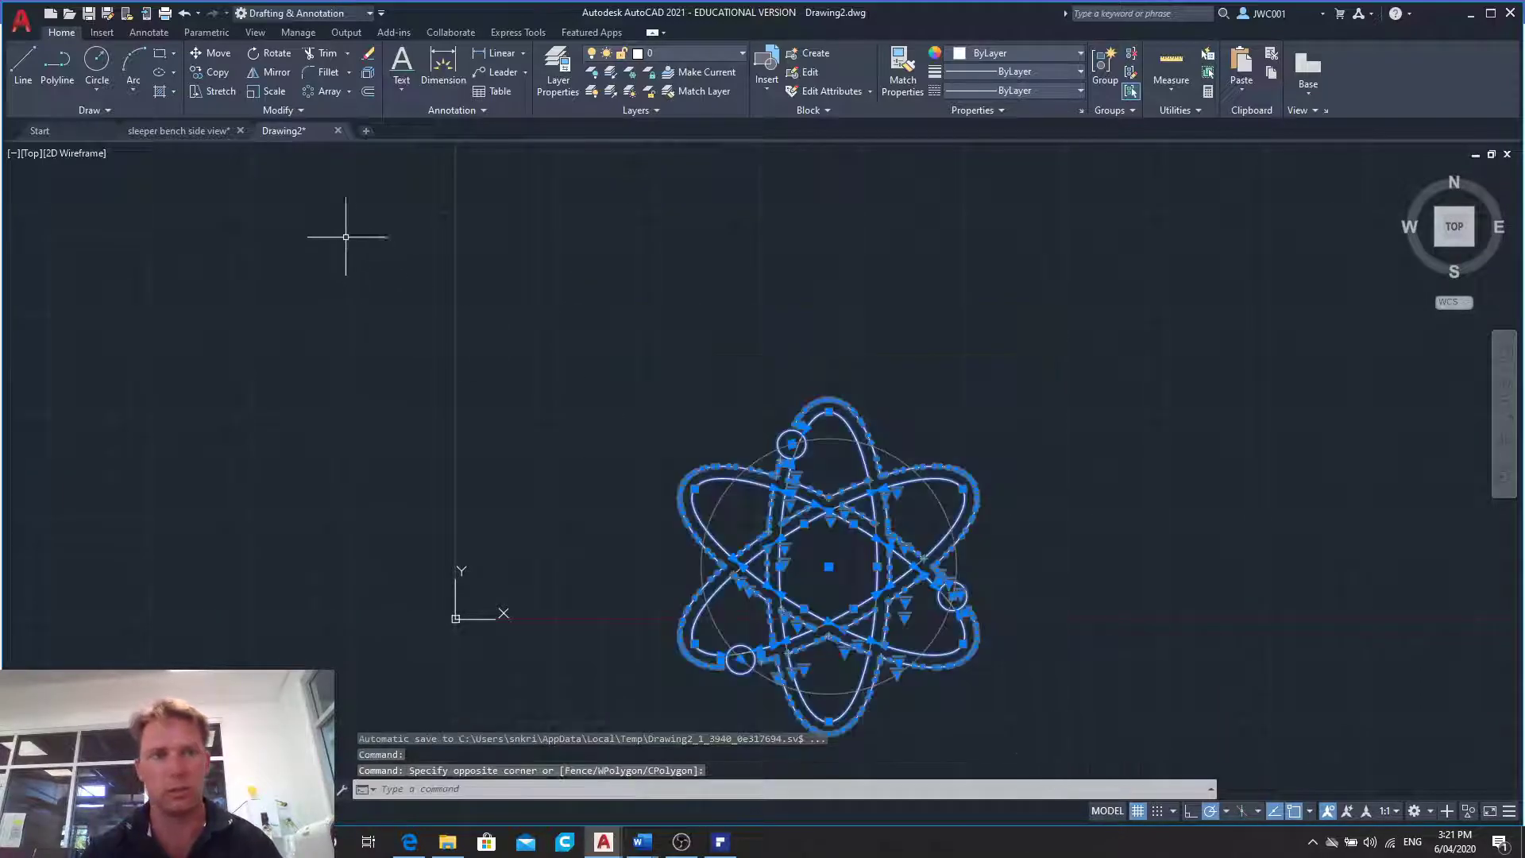
click(274, 111)
click(261, 149)
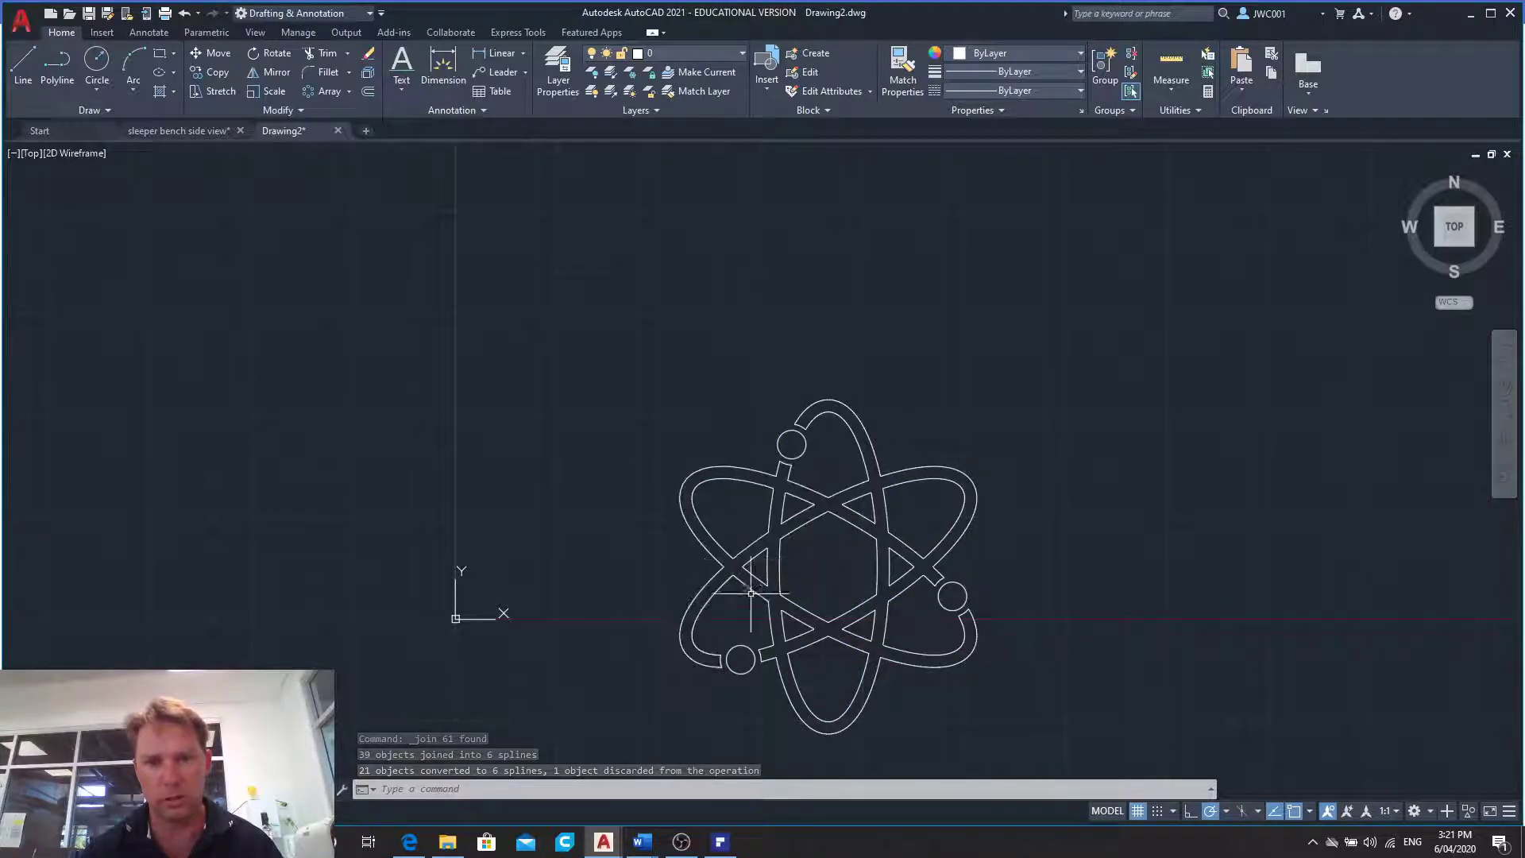
click(768, 619)
click(761, 585)
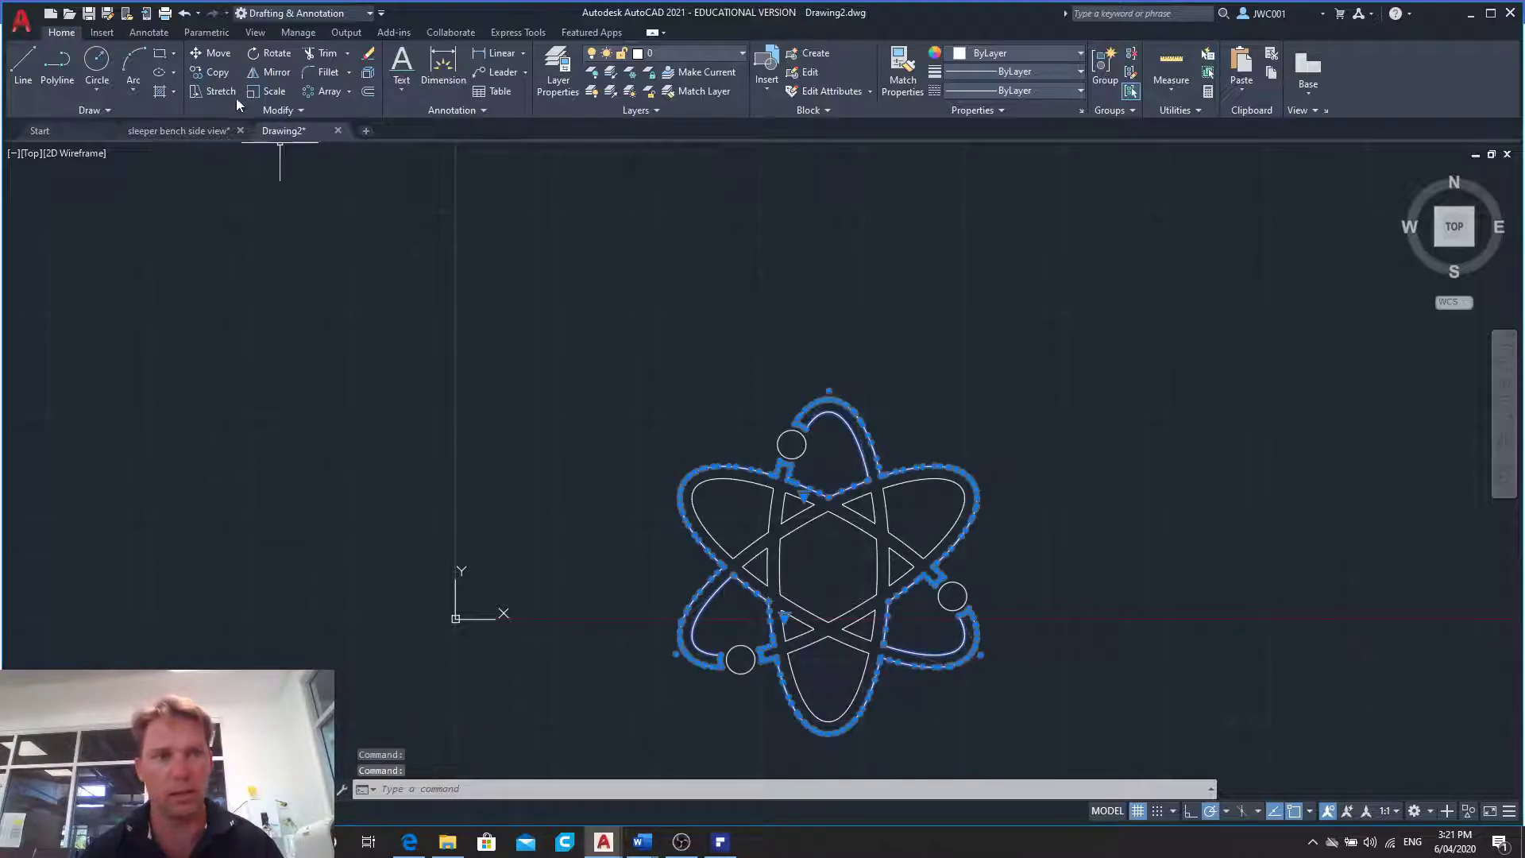
click(282, 110)
click(258, 152)
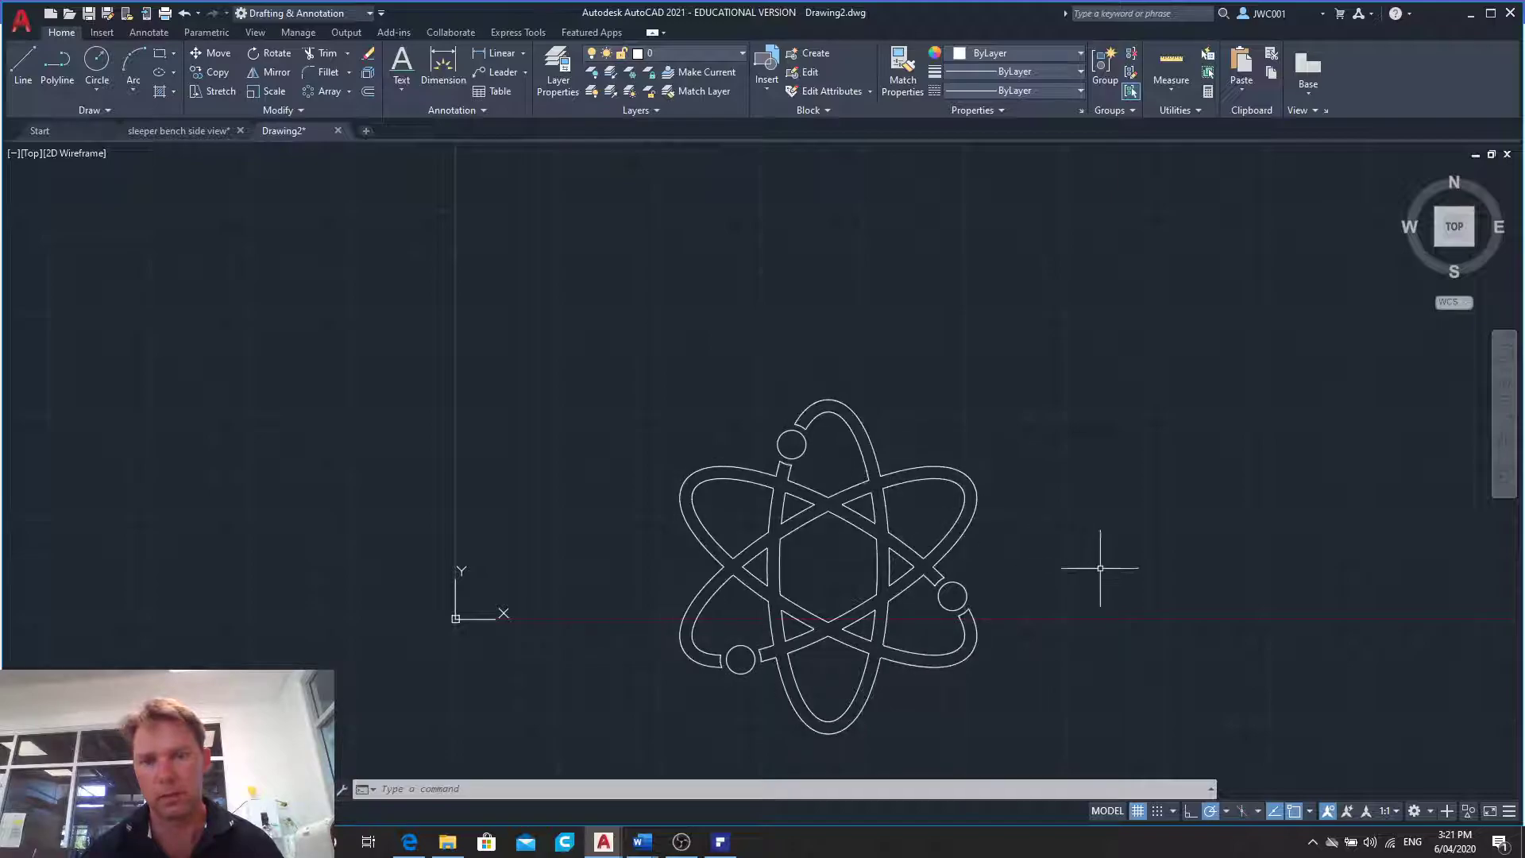
- Place single-line text with a height of 5 below the symbol, reading "2D Drawing Practice. Drawing 10"
scroll(1010, 668, down, 2)
scroll(981, 724, up, 4)
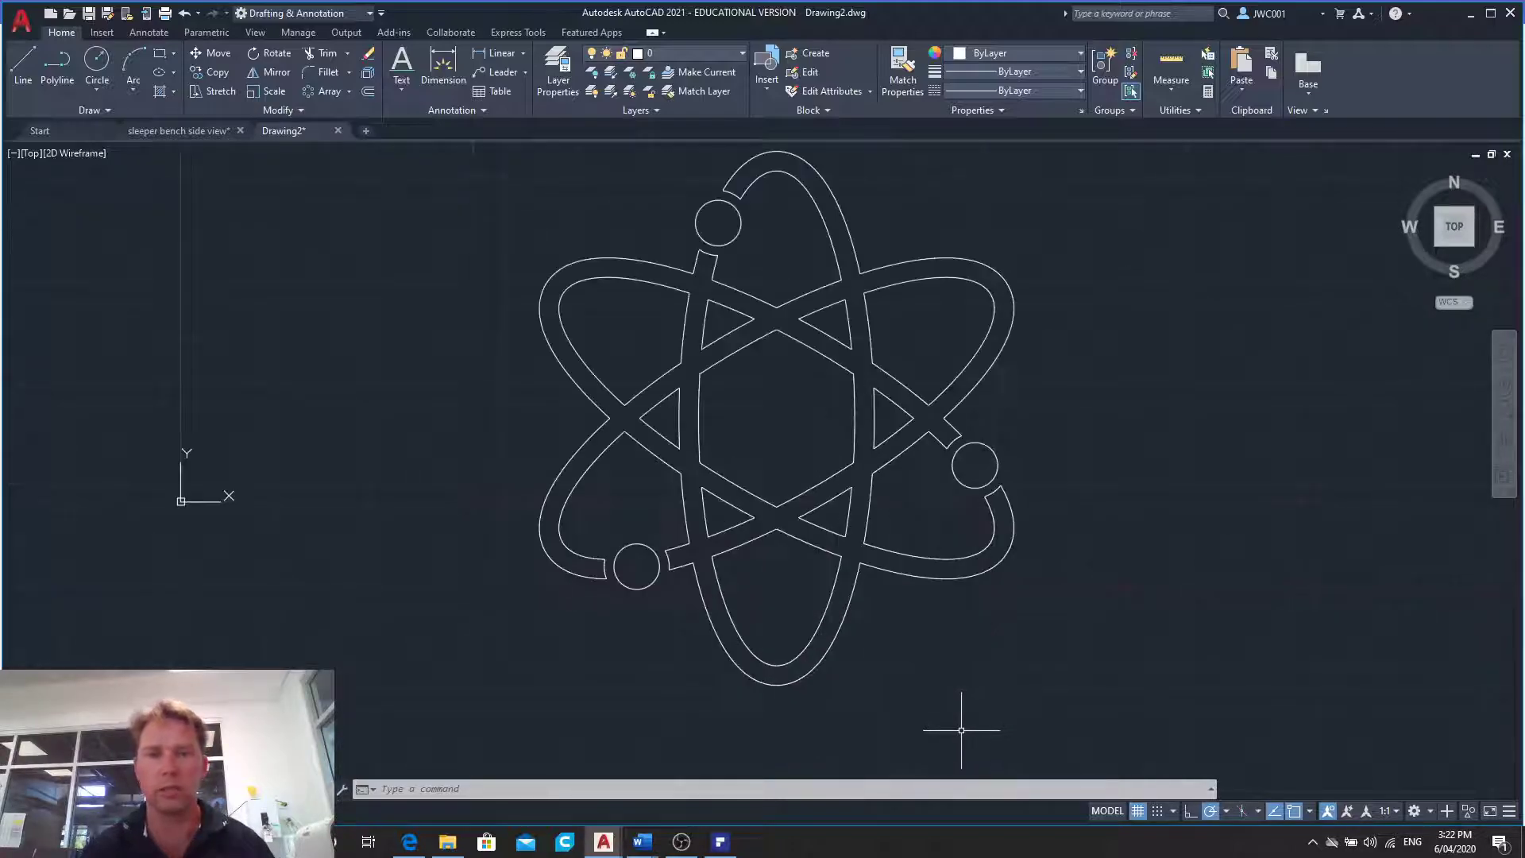
click(400, 83)
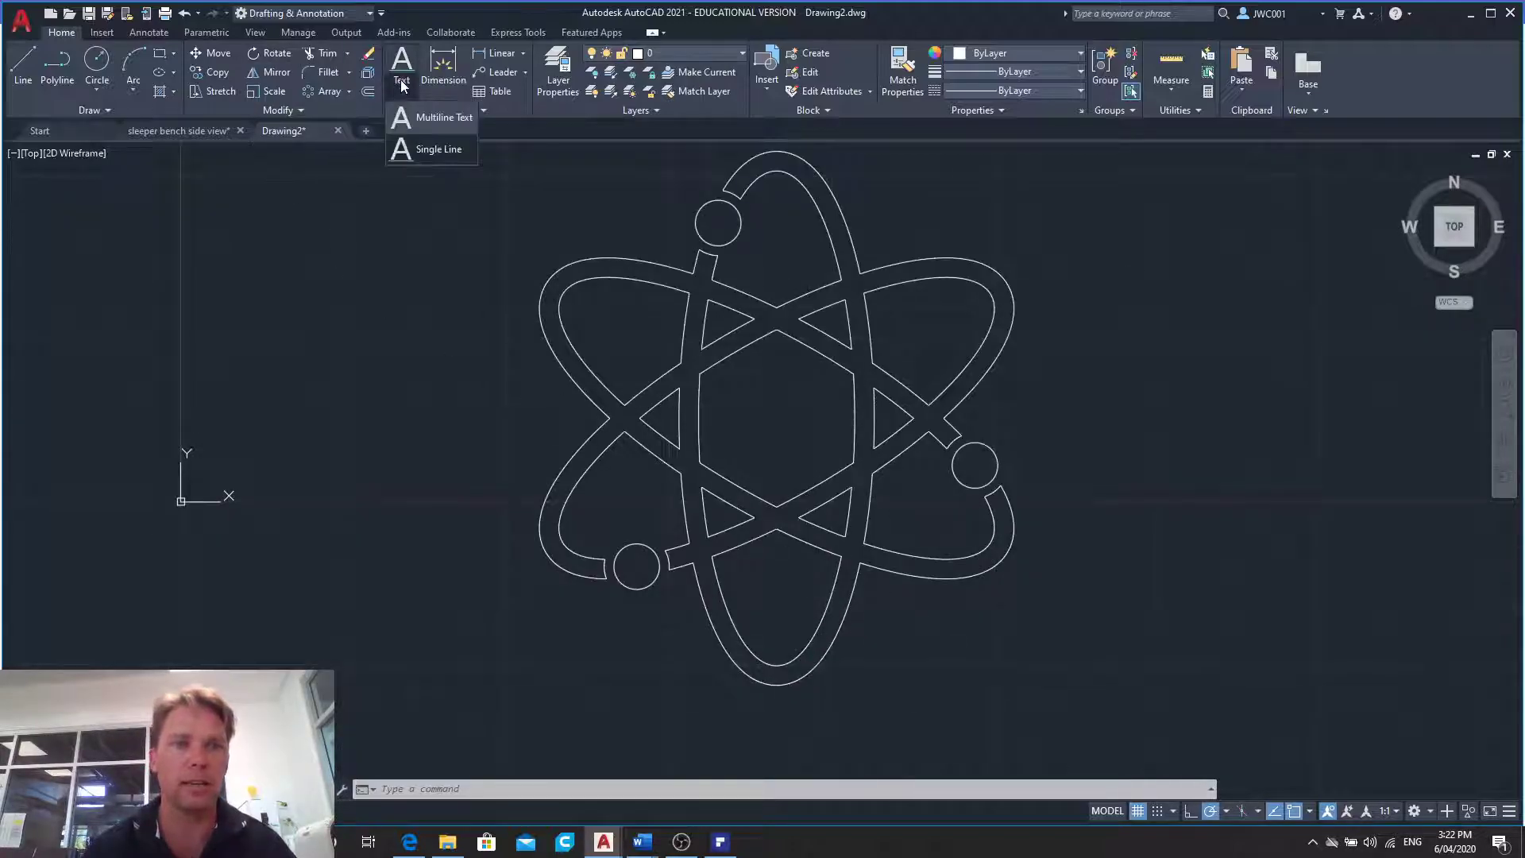
click(421, 149)
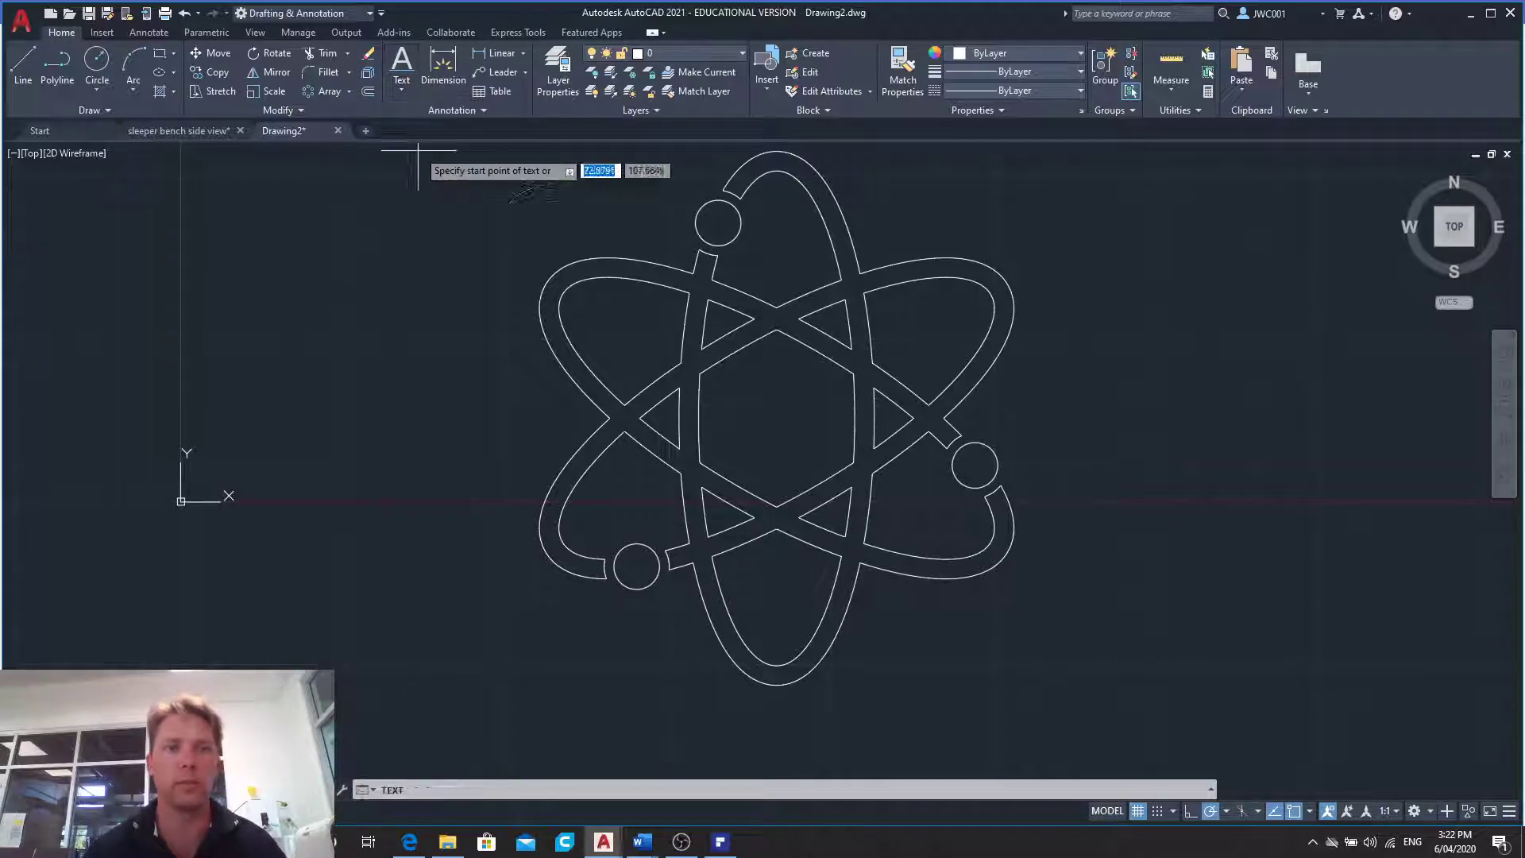
click(579, 743)
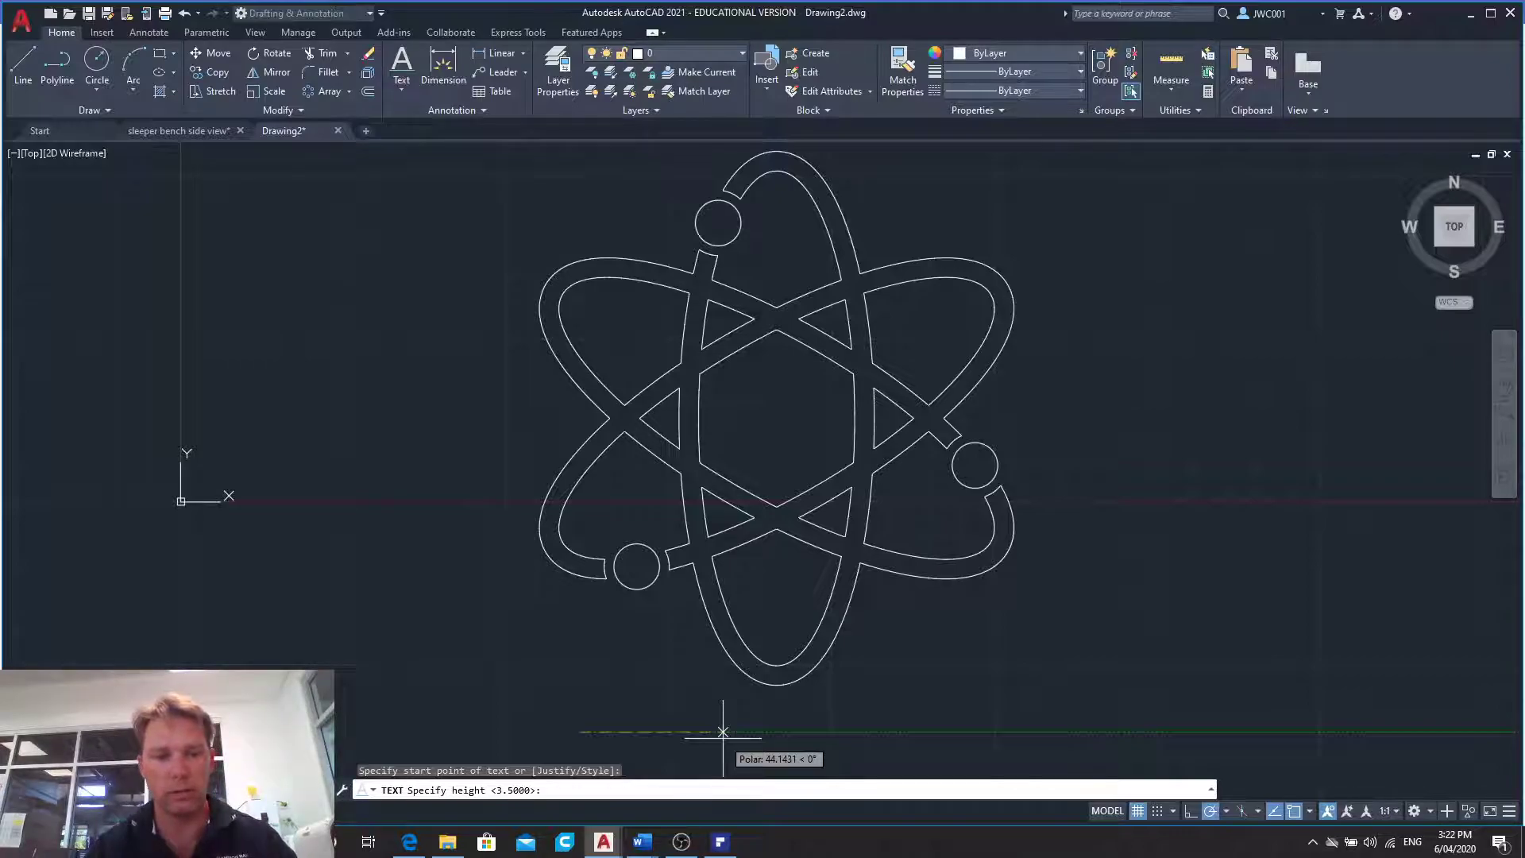
text(5)
key(Return)
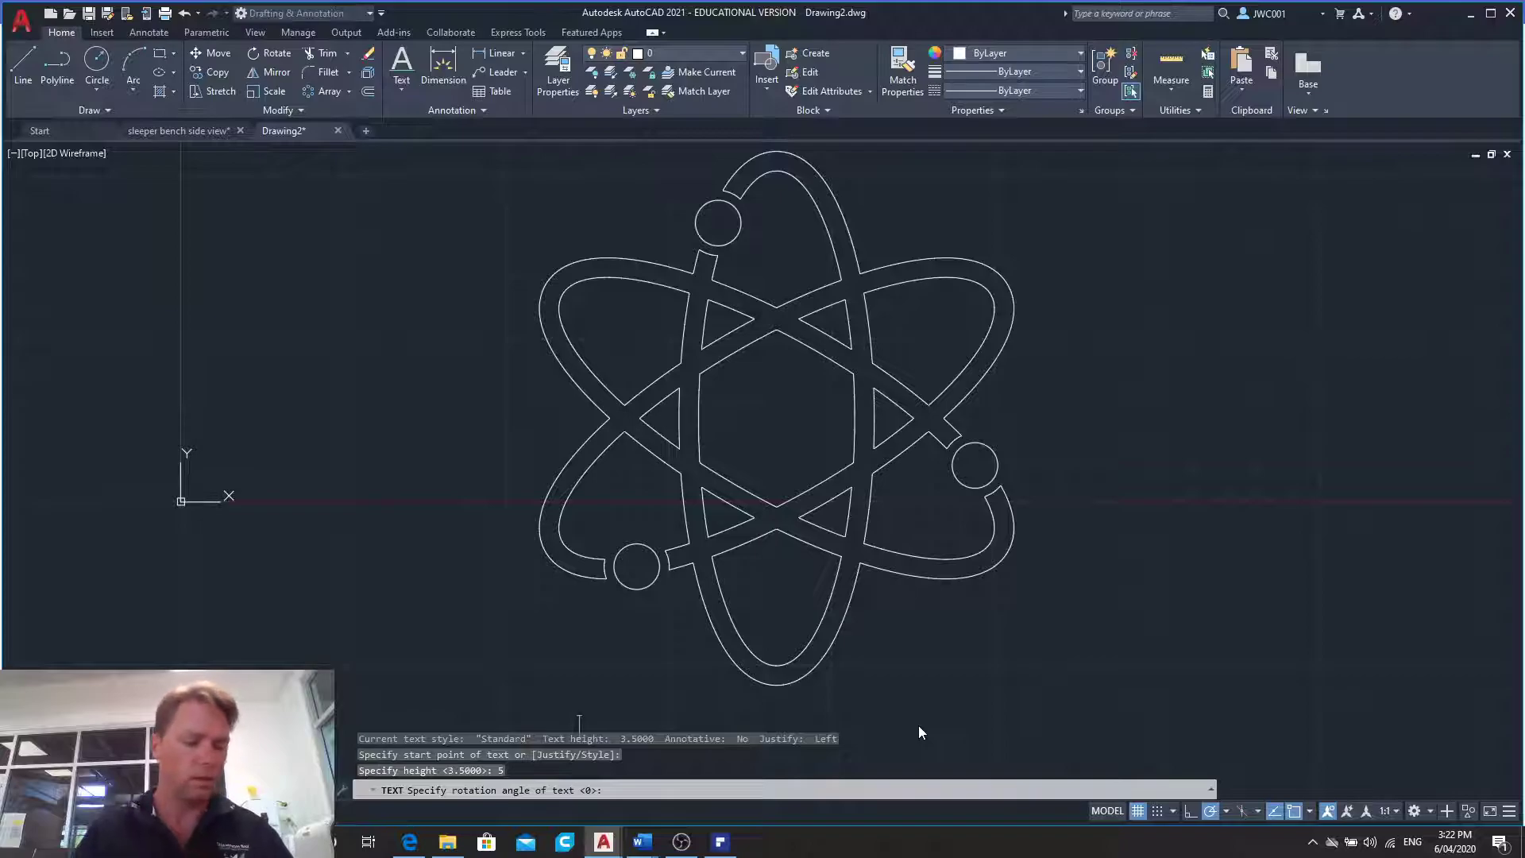
text(2D D)
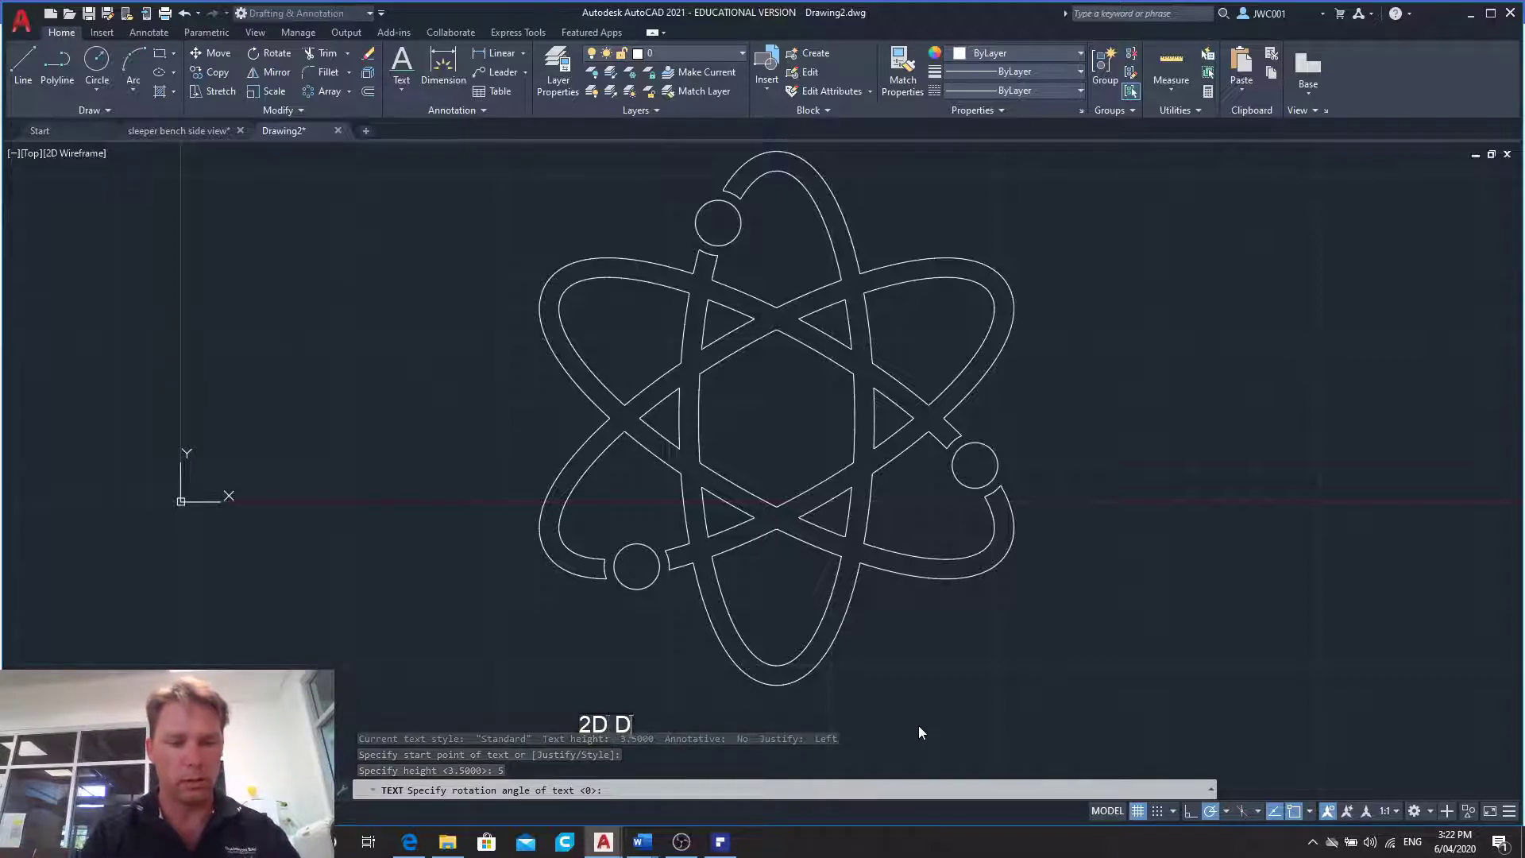
text(rawing Pr)
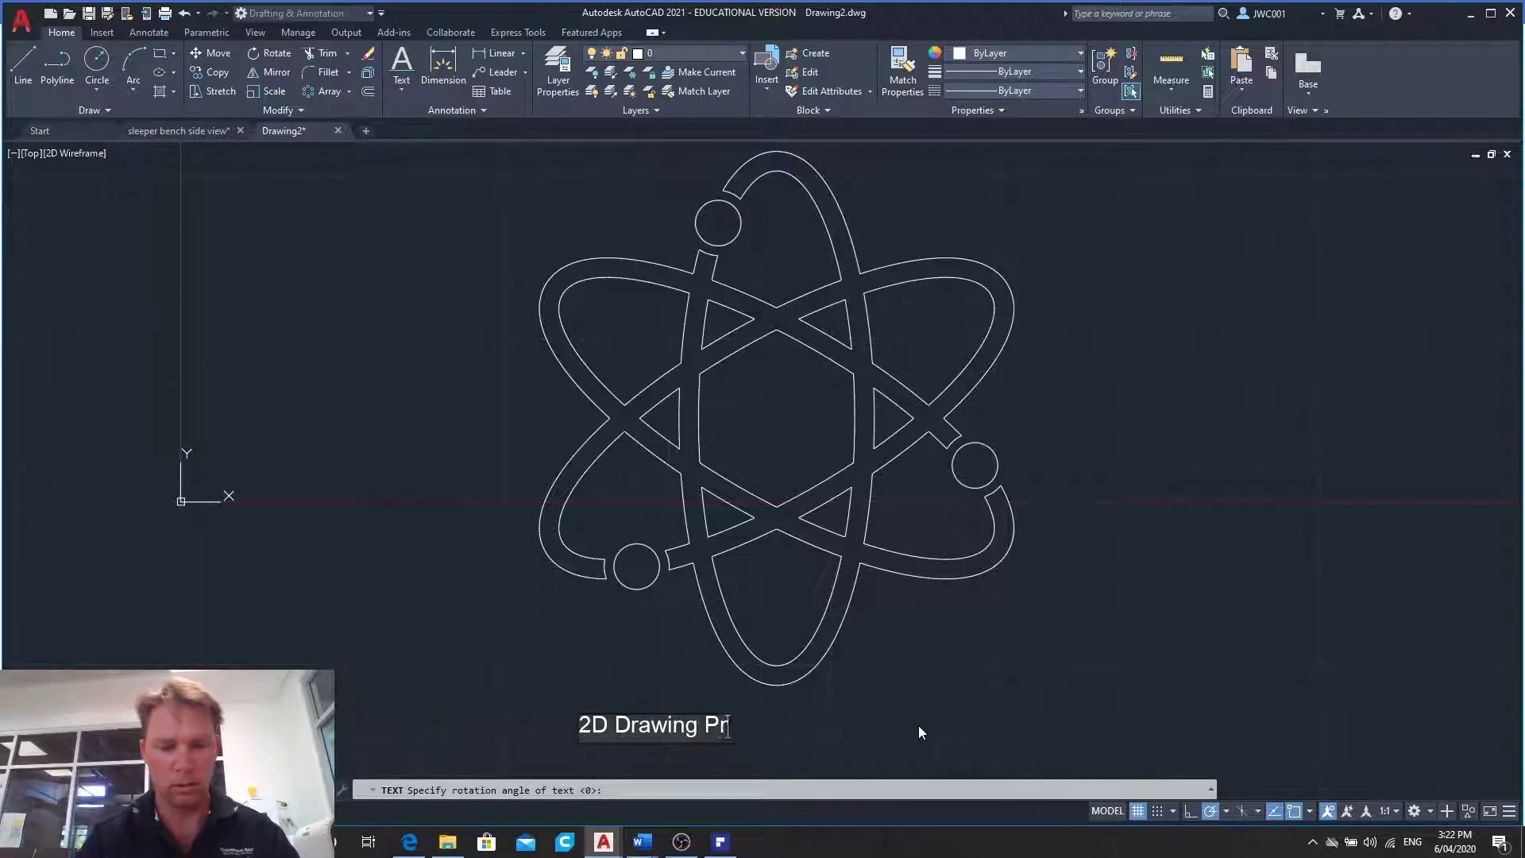
text(actice)
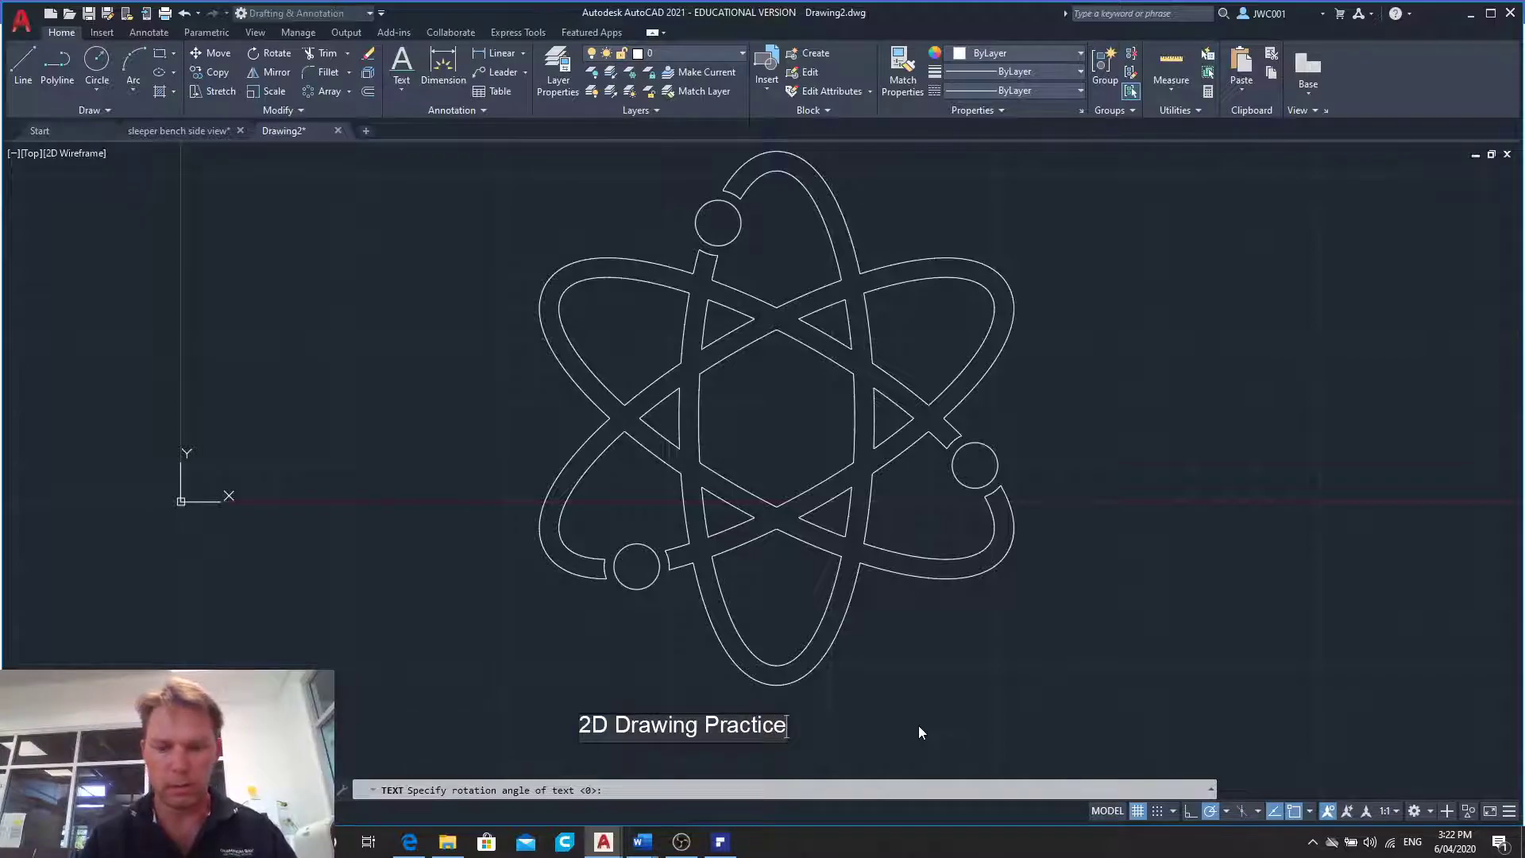
text(. Drawing 10)
key(Return)
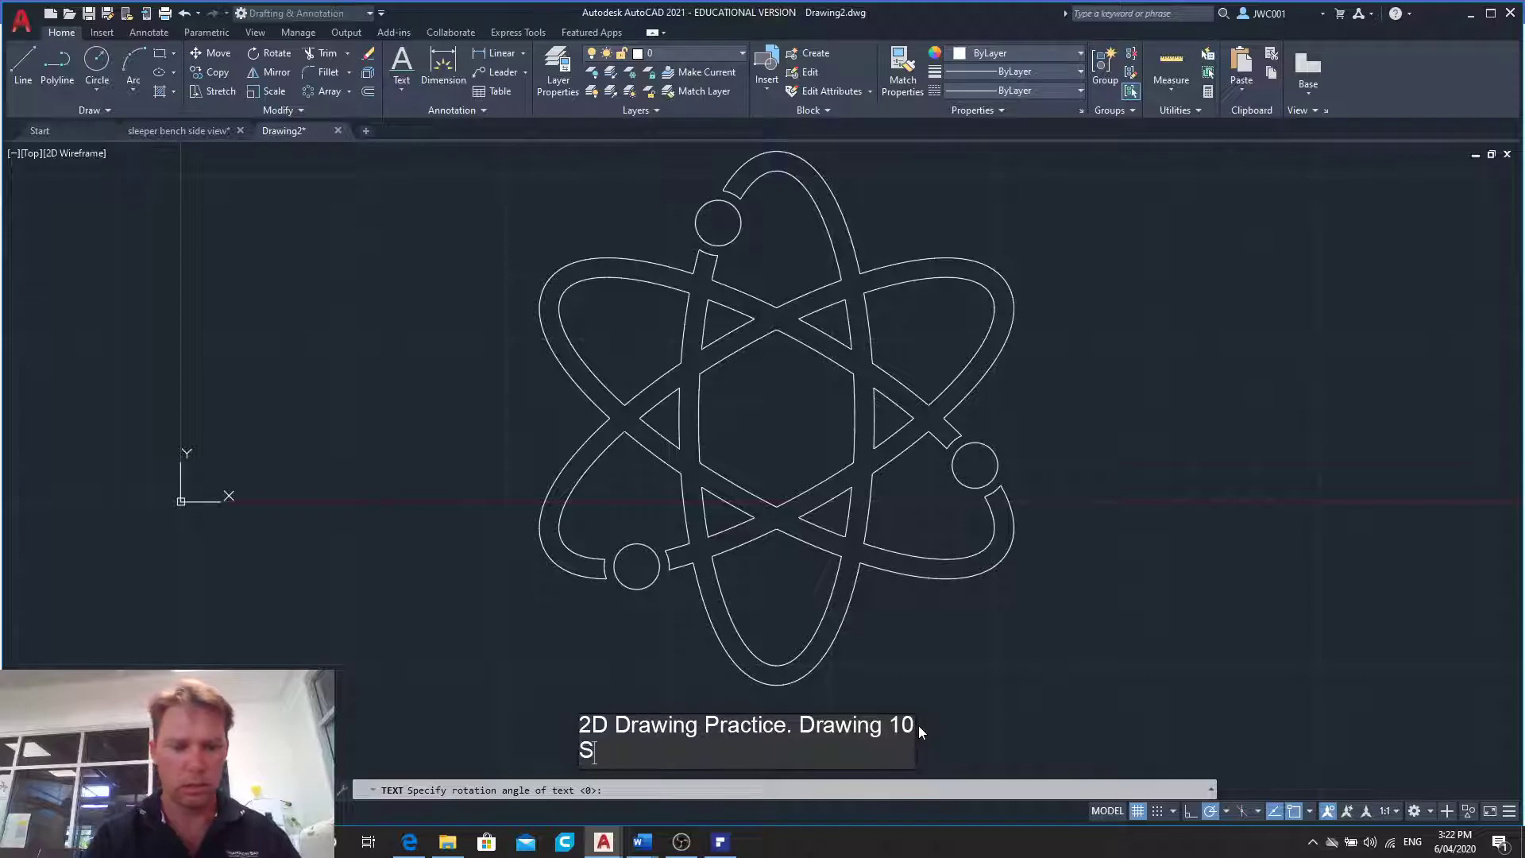
- Add the author's full name as a second line of text under the drawing title
text(Sean Richards)
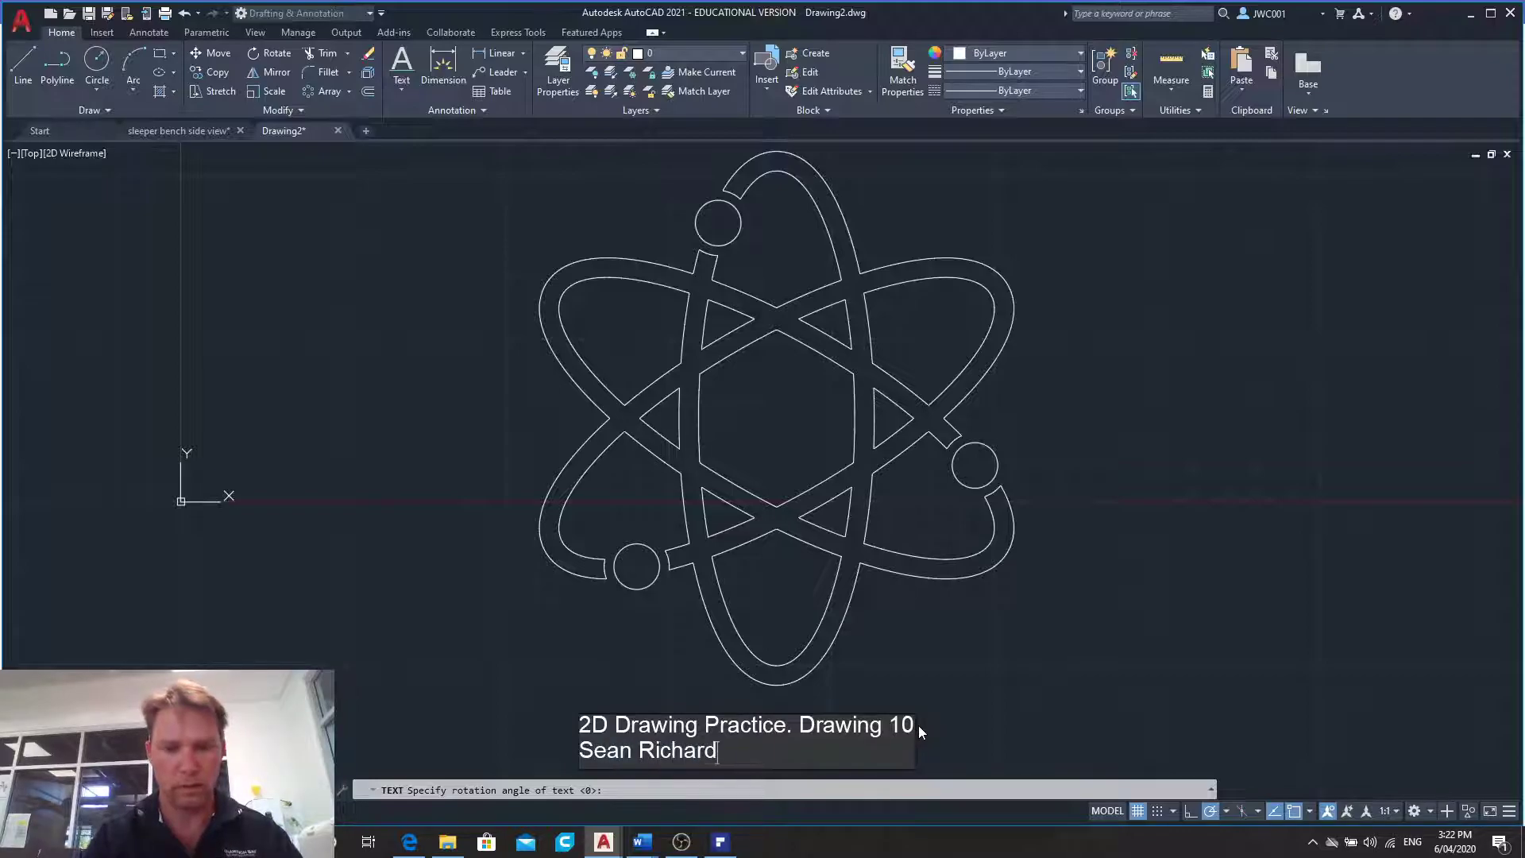
scroll(917, 602, down, 2)
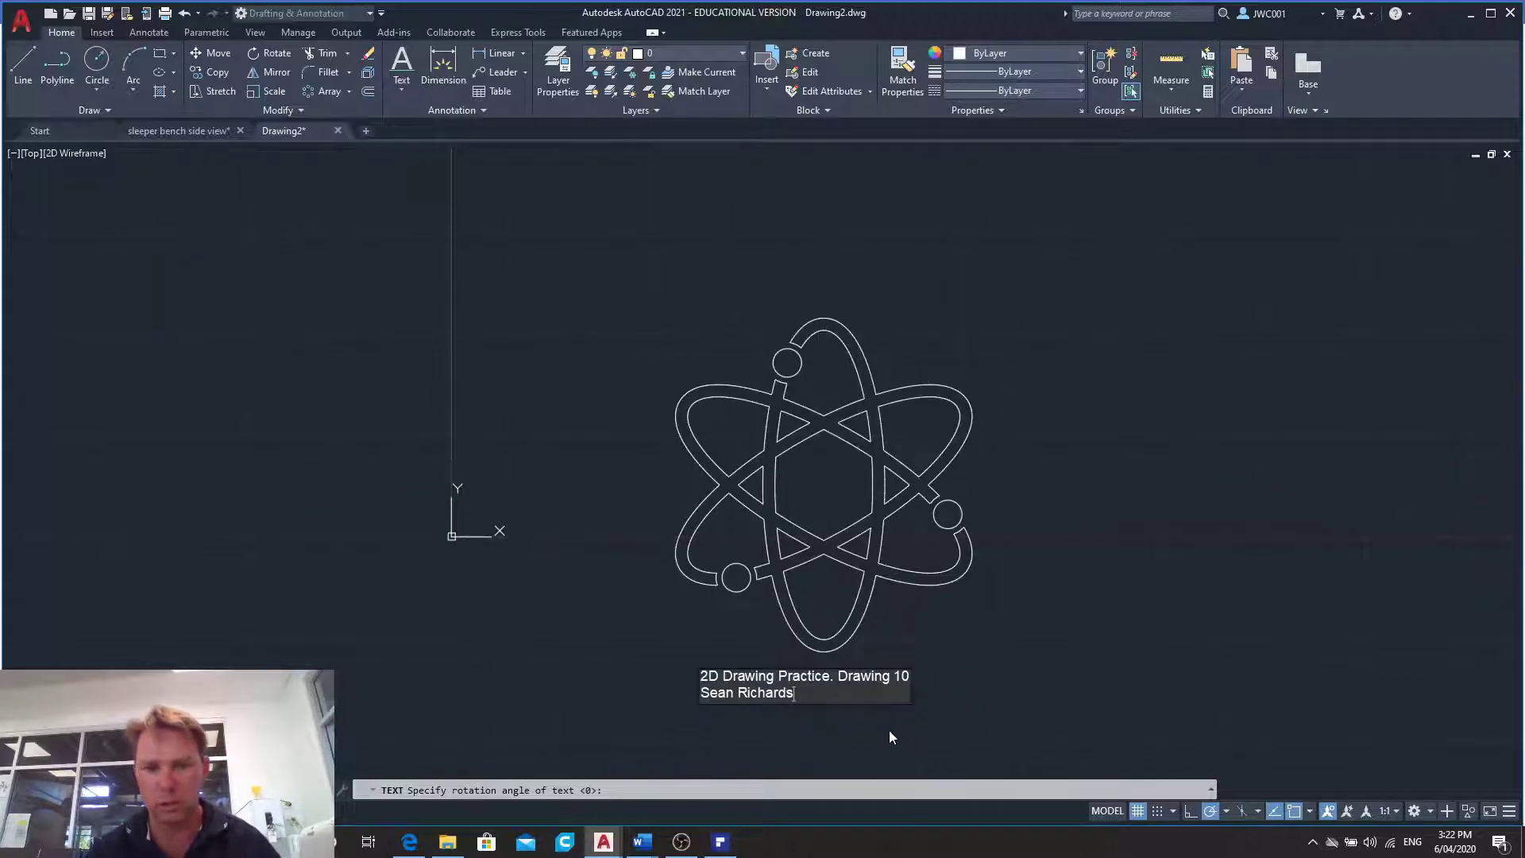
scroll(890, 732, up, 2)
scroll(1145, 552, down, 2)
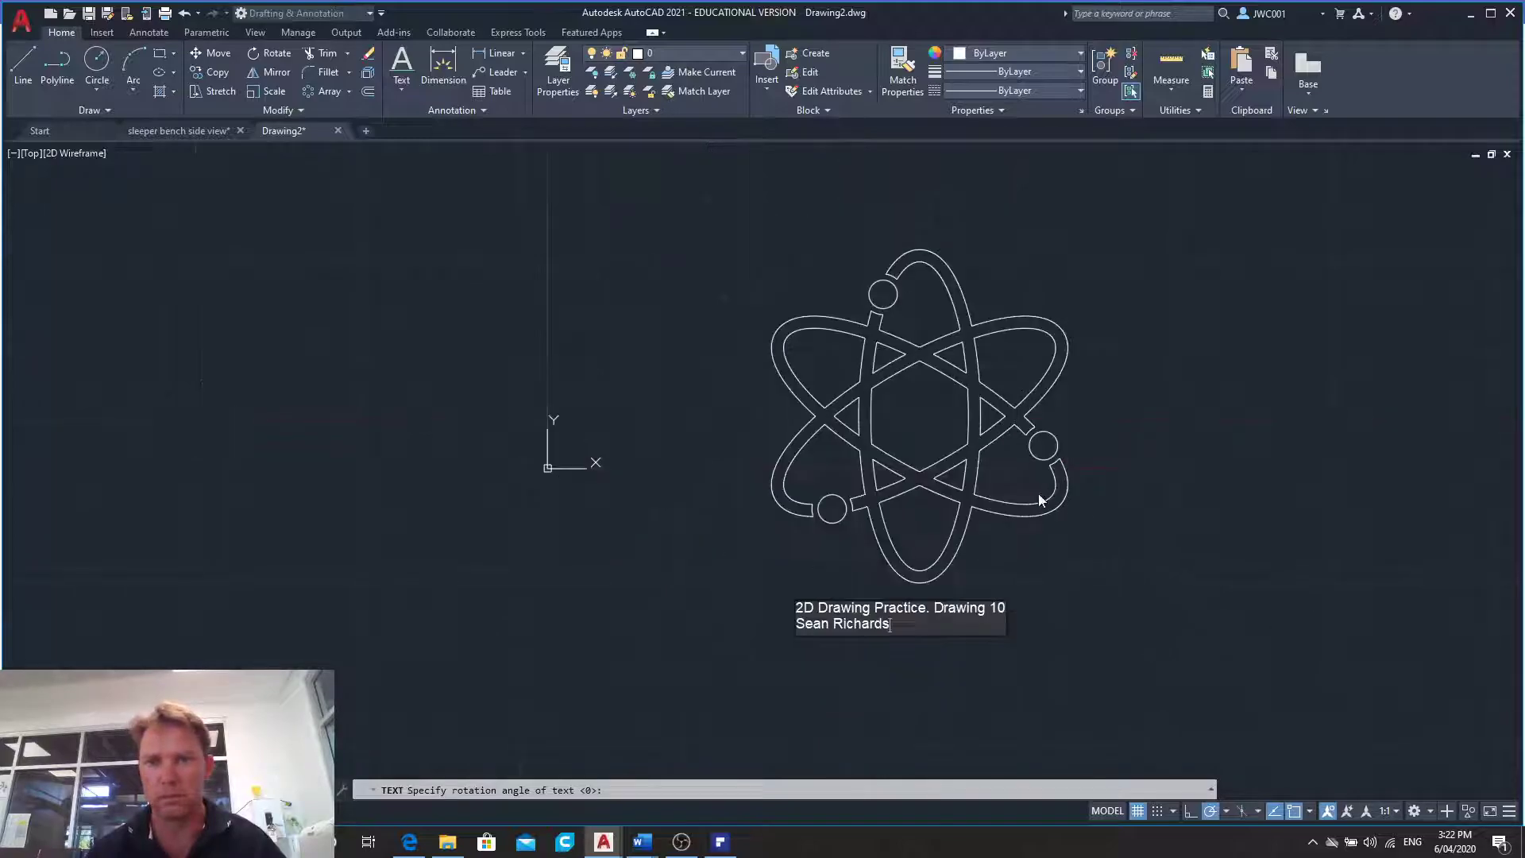
- Open Snipping Tool, capture the atom symbol together with its two lines of text, and copy the snip
click(175, 842)
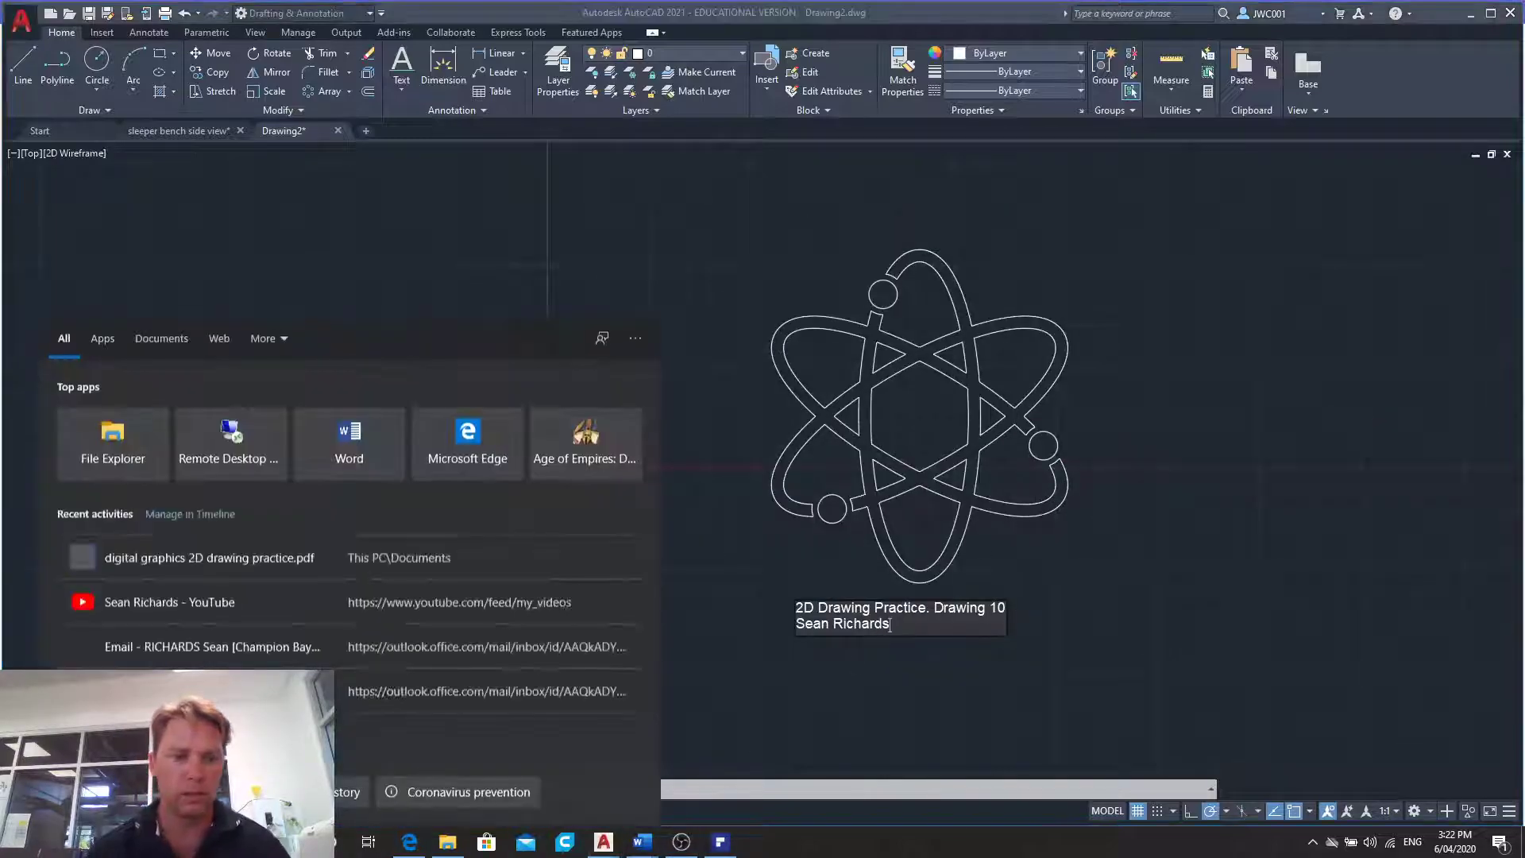
text(snip)
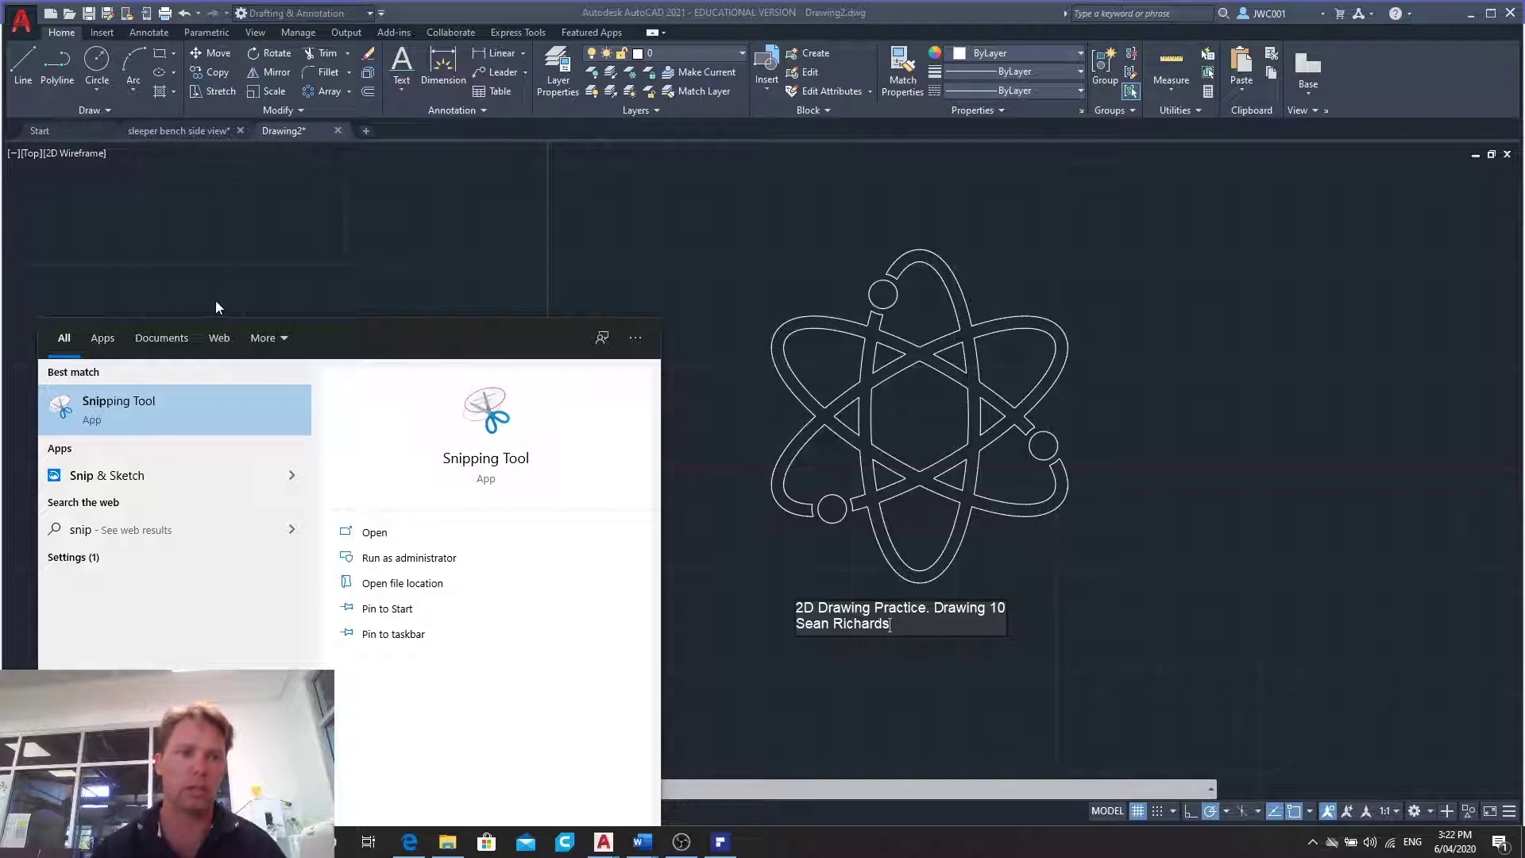
click(197, 408)
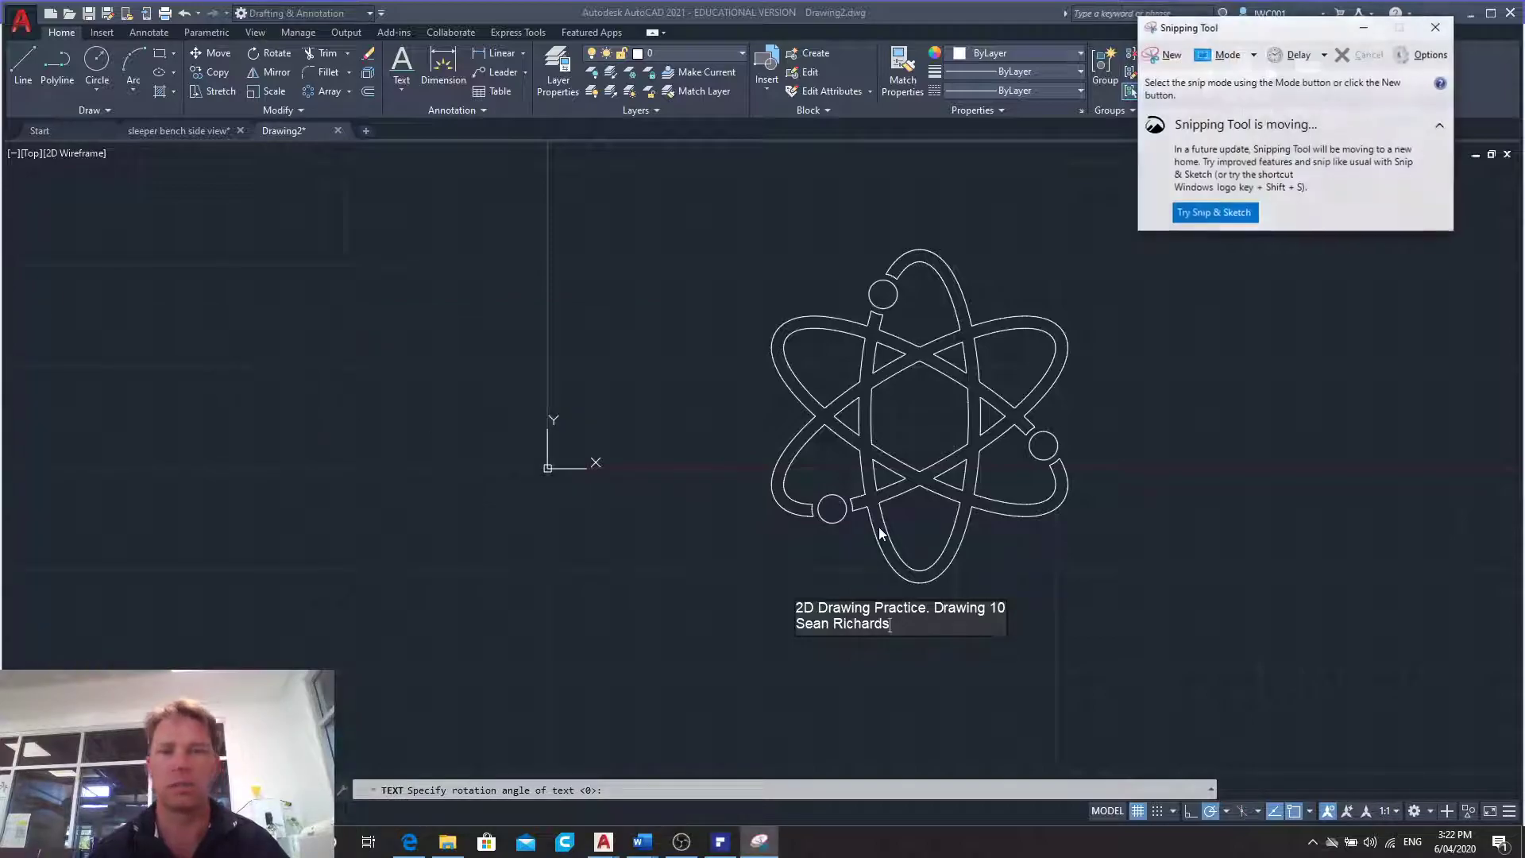
click(1160, 61)
mouse_move(743, 222)
mouse_down()
mouse_move(872, 338)
mouse_move(1071, 666)
mouse_move(1092, 667)
mouse_up()
right_click(922, 414)
click(961, 445)
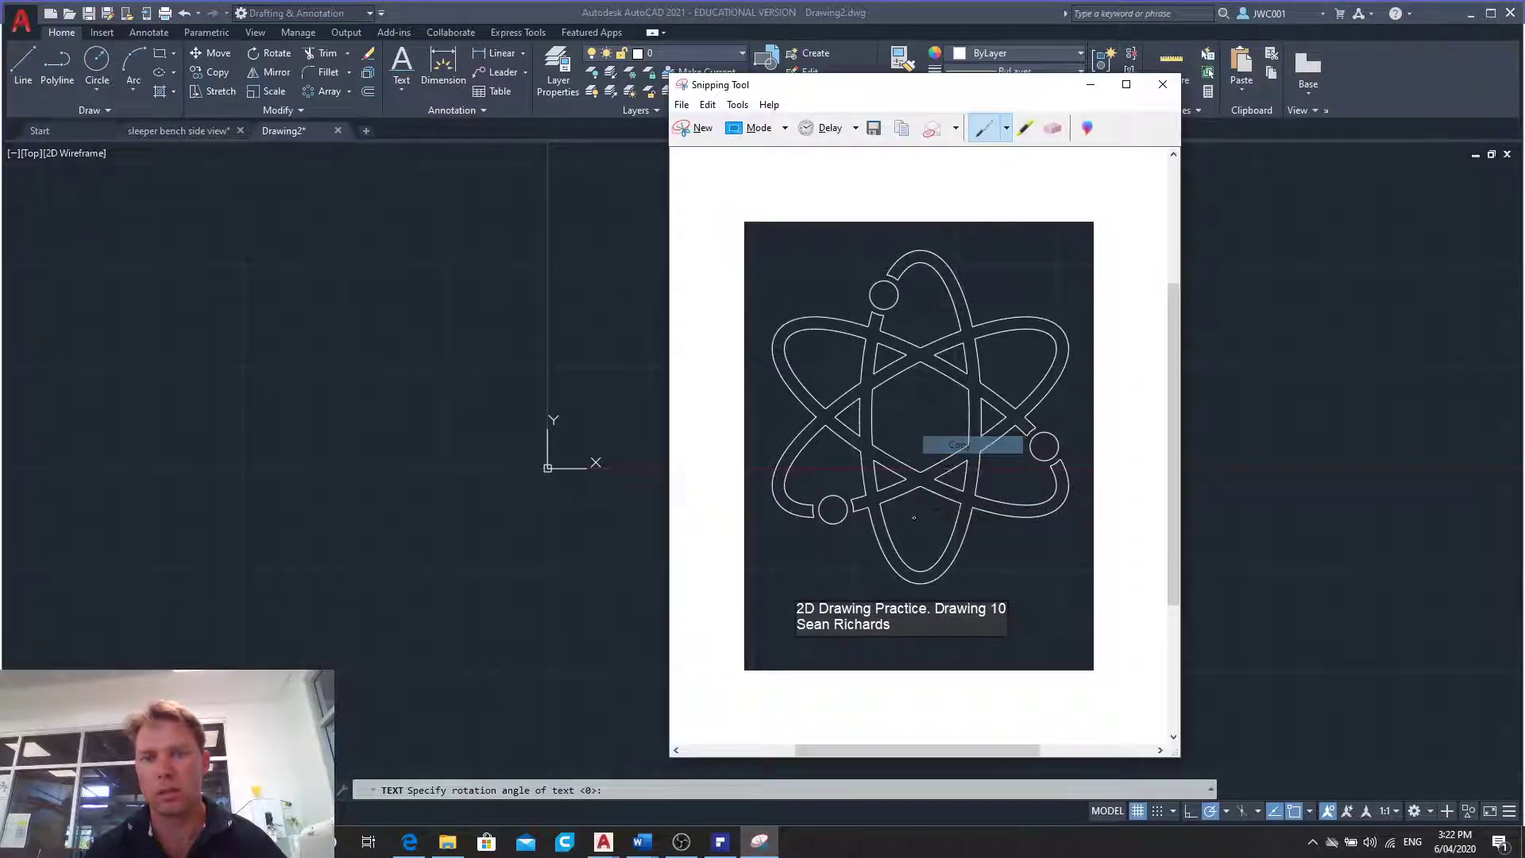
- Find the Digital Graphics Portfolio Word document in the Documents folder and open it
click(642, 848)
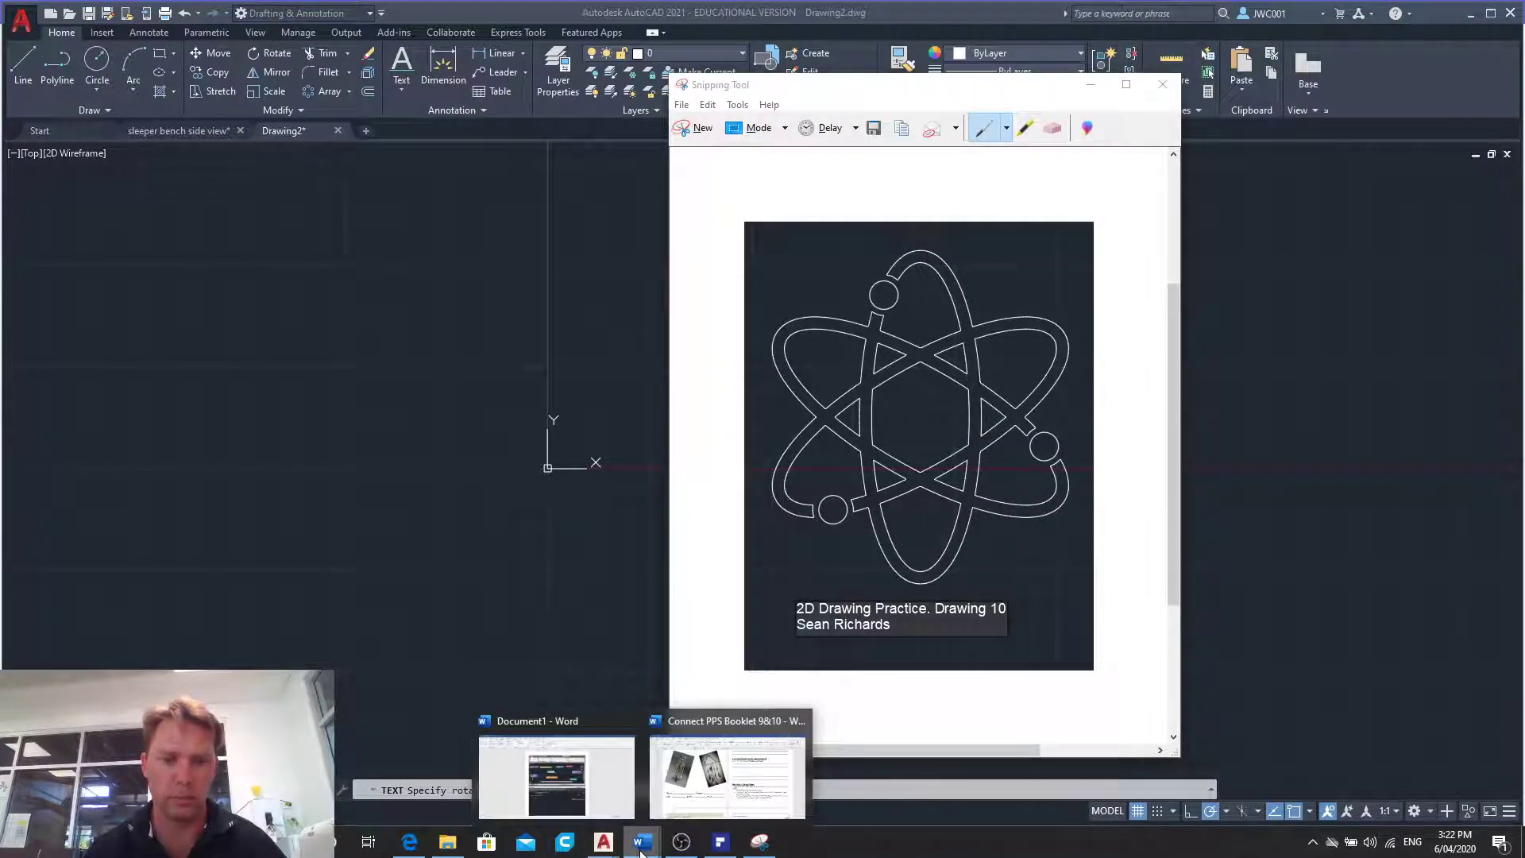
click(447, 841)
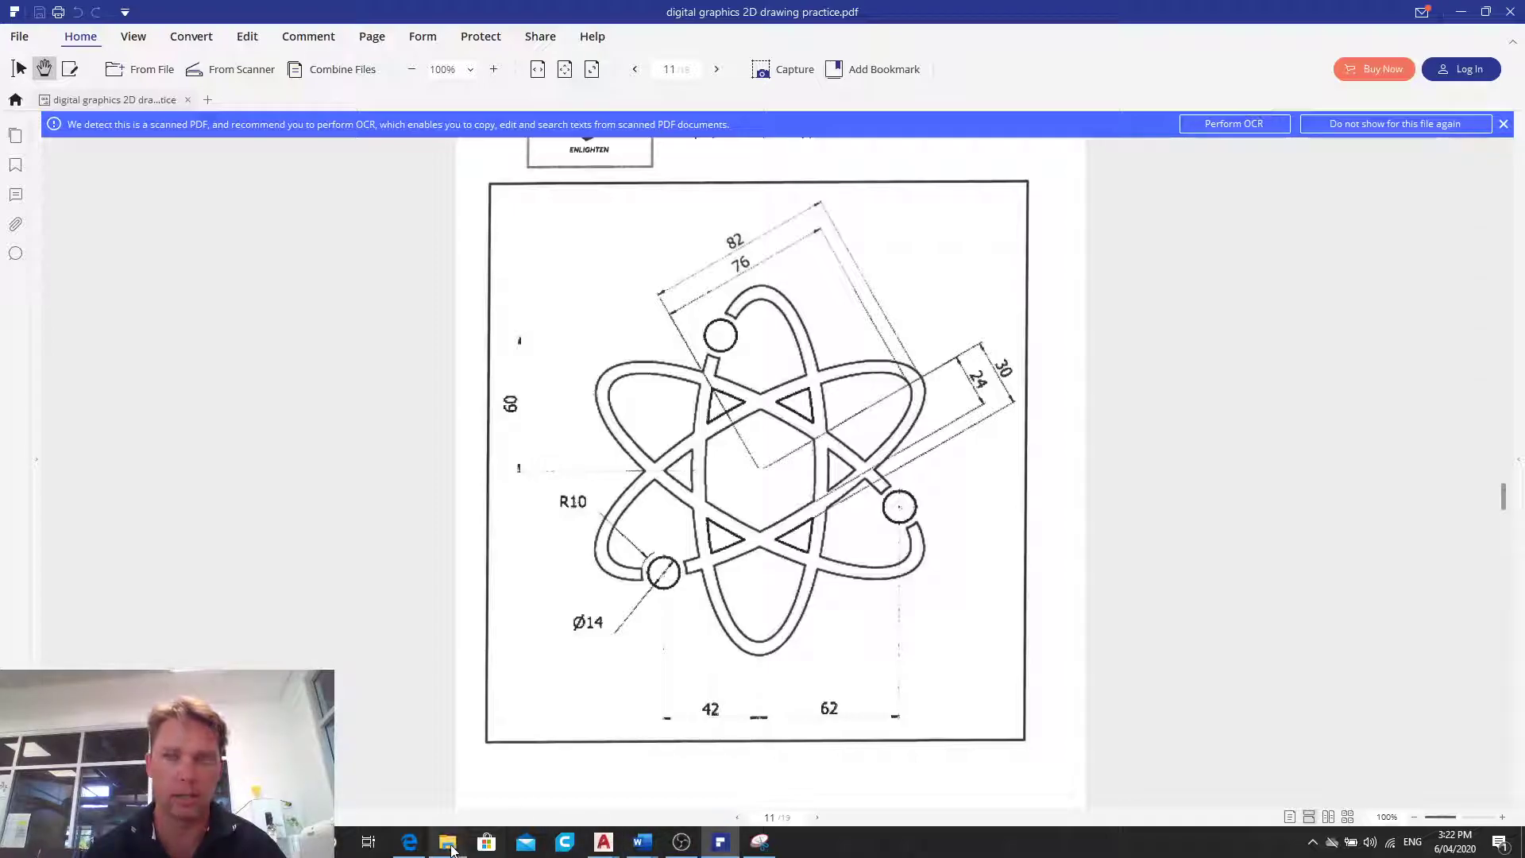
click(448, 844)
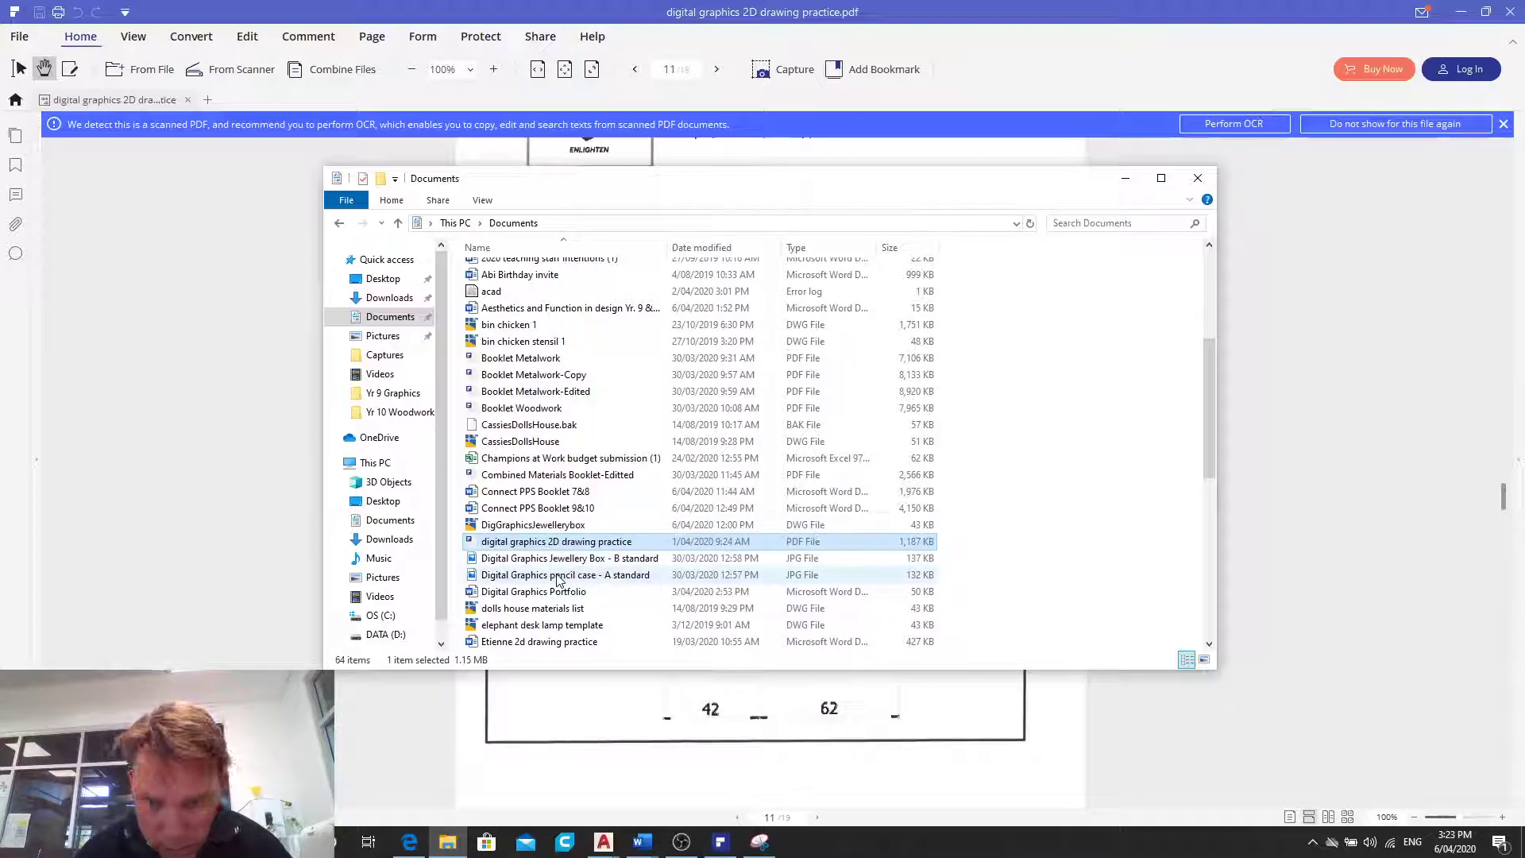
scroll(560, 608, down, 1)
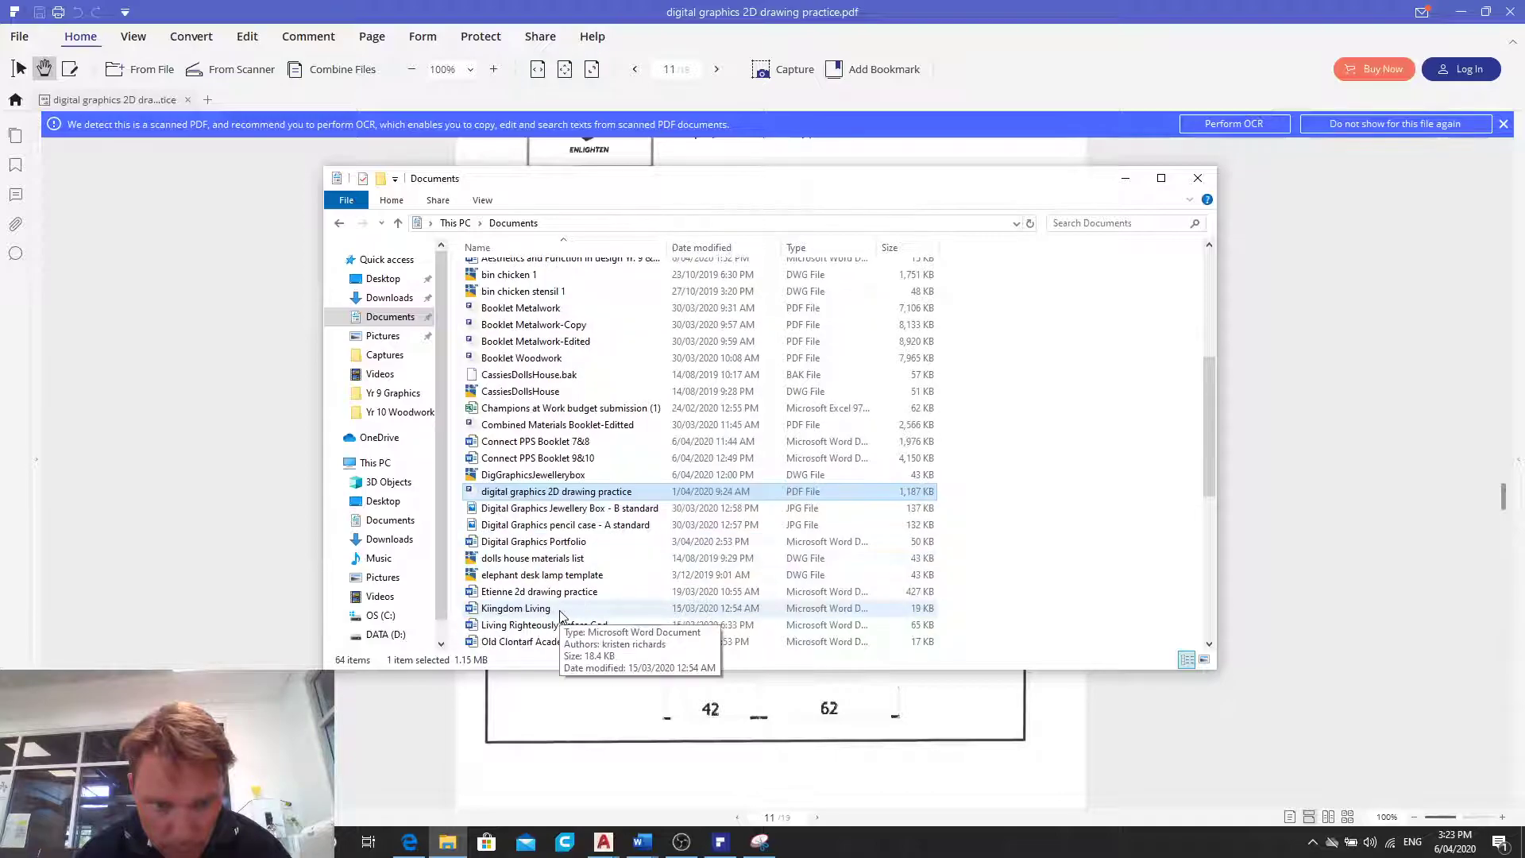
scroll(561, 613, down, 2)
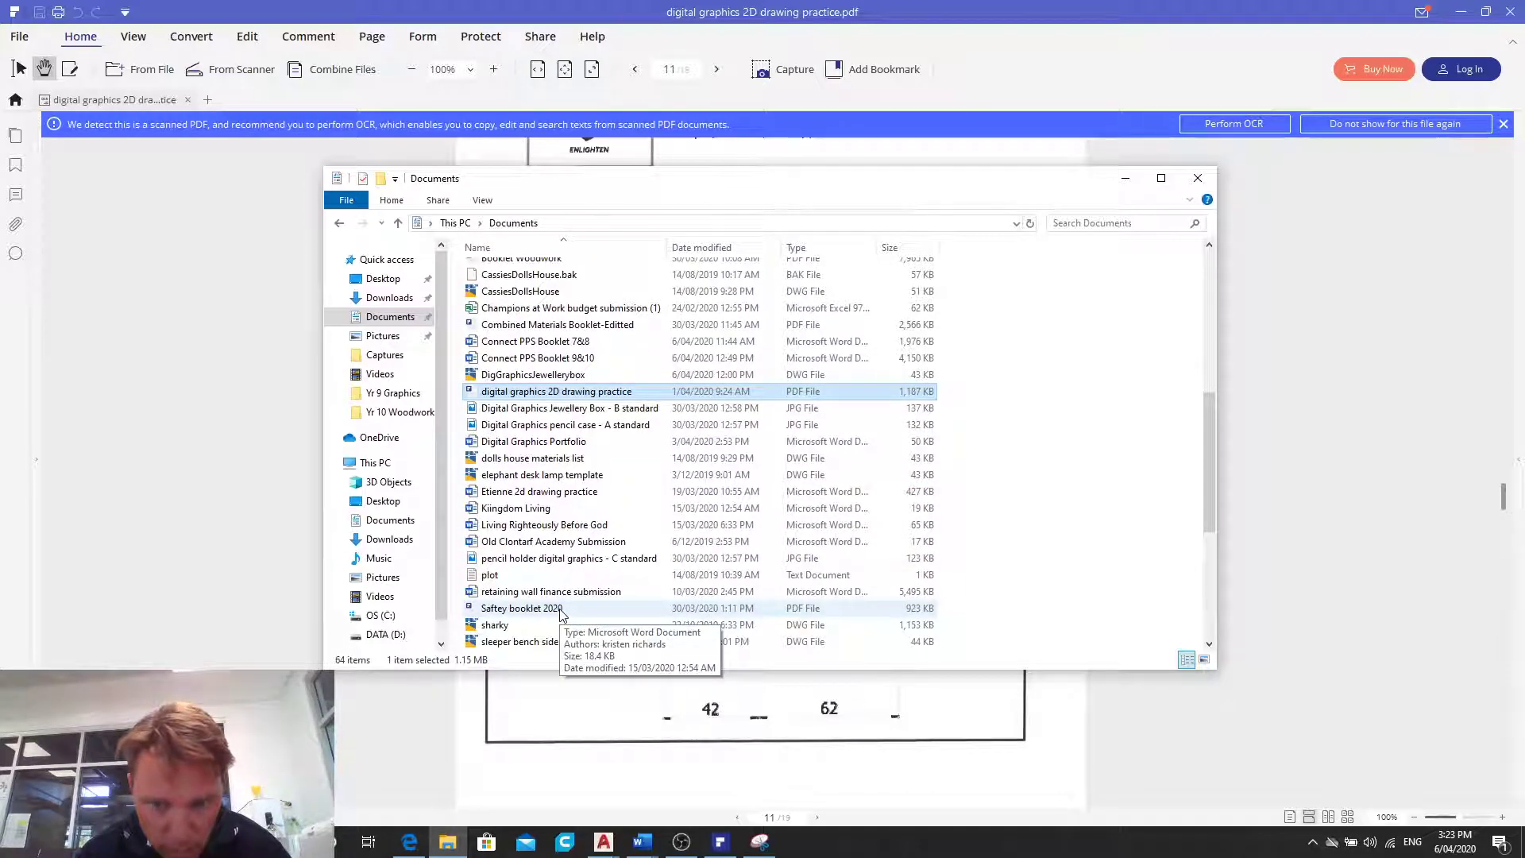
scroll(561, 613, down, 4)
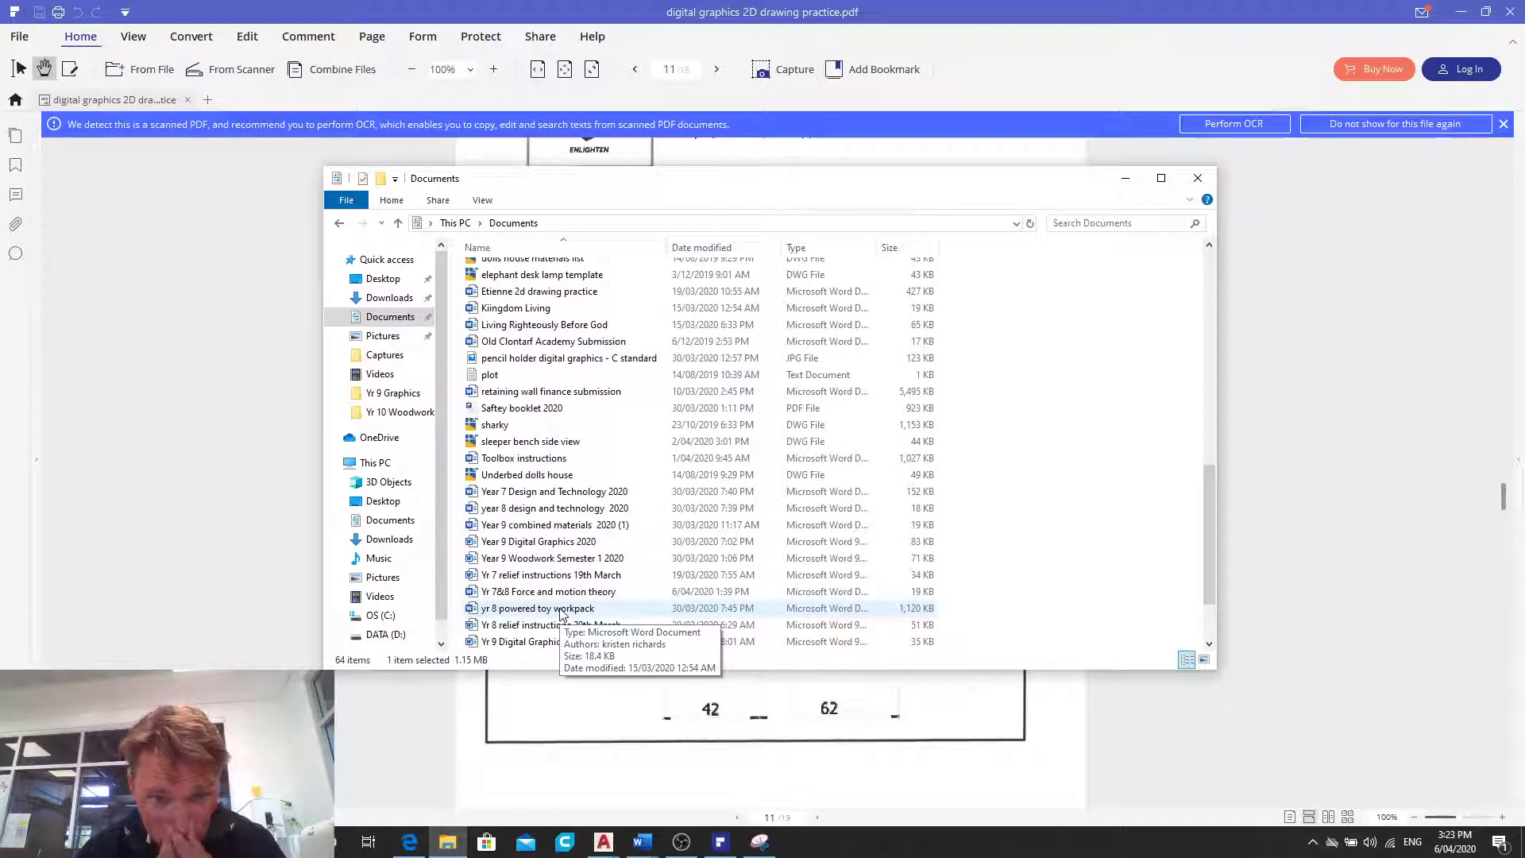
scroll(561, 613, down, 1)
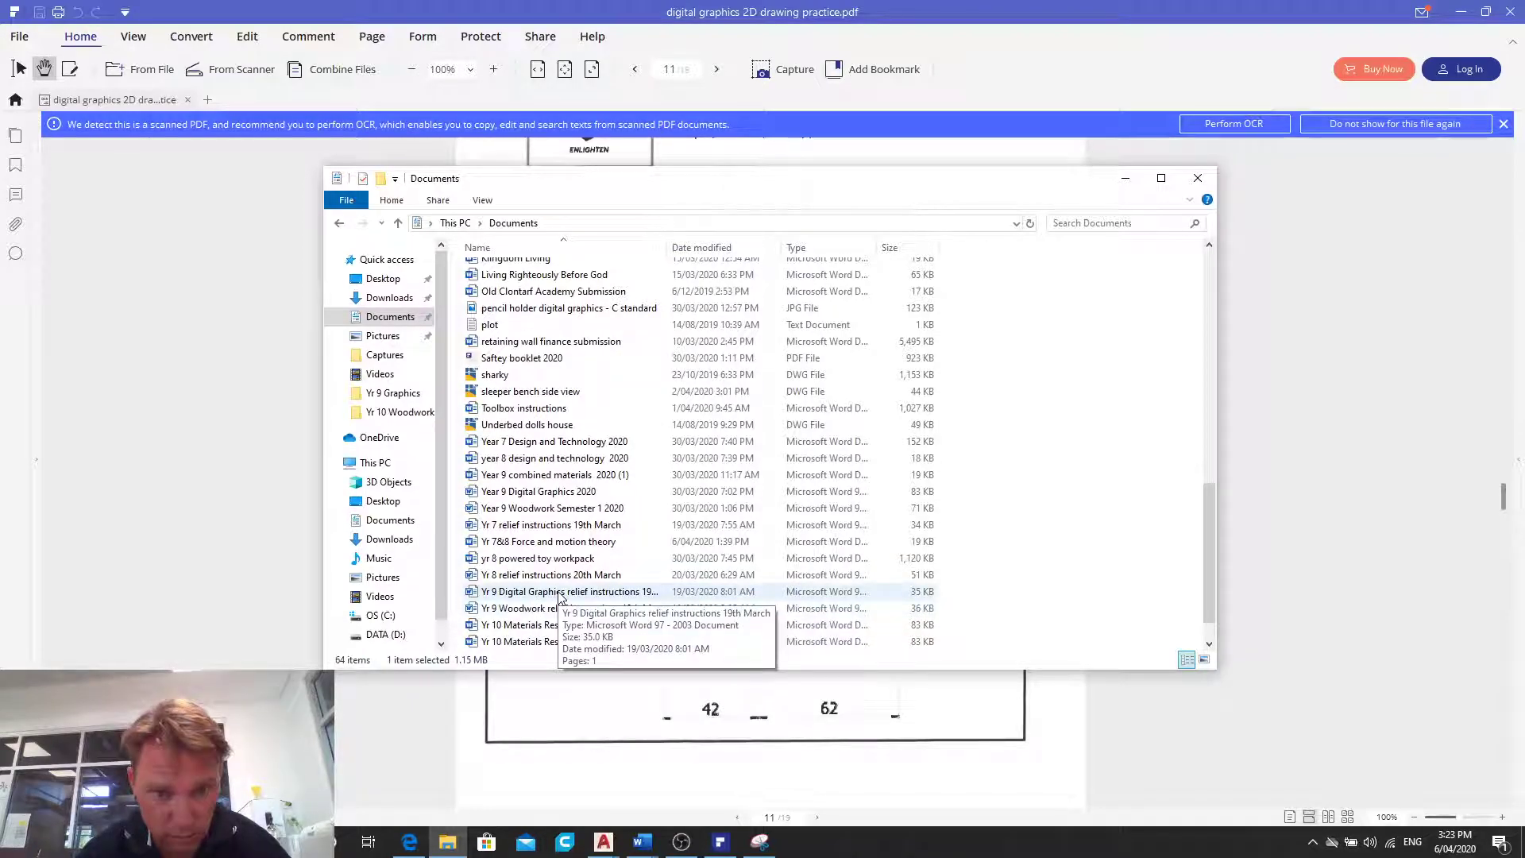
scroll(561, 598, down, 1)
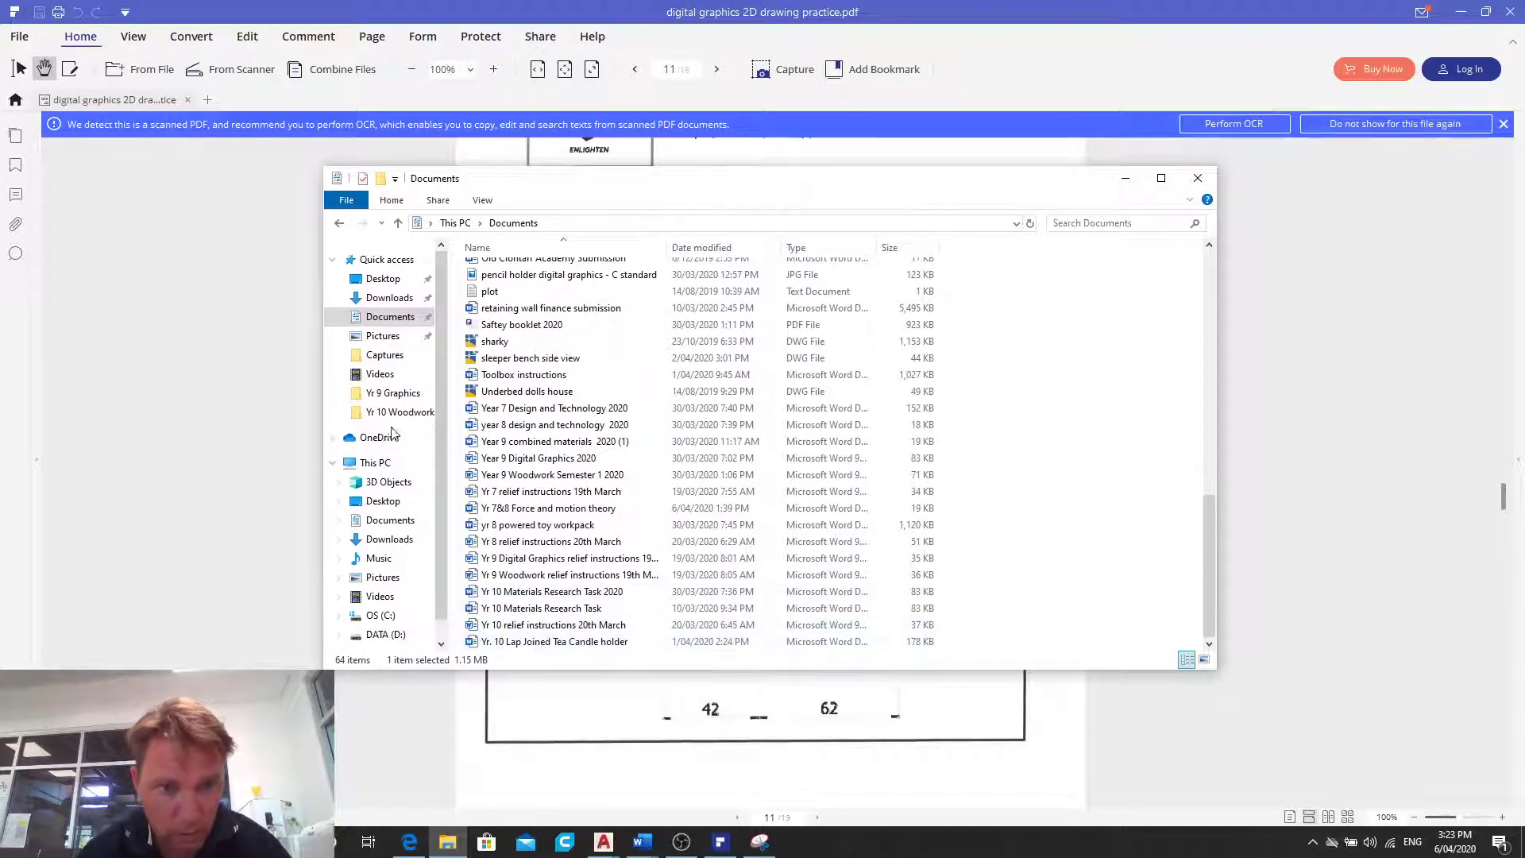
scroll(548, 387, up, 3)
scroll(548, 384, up, 3)
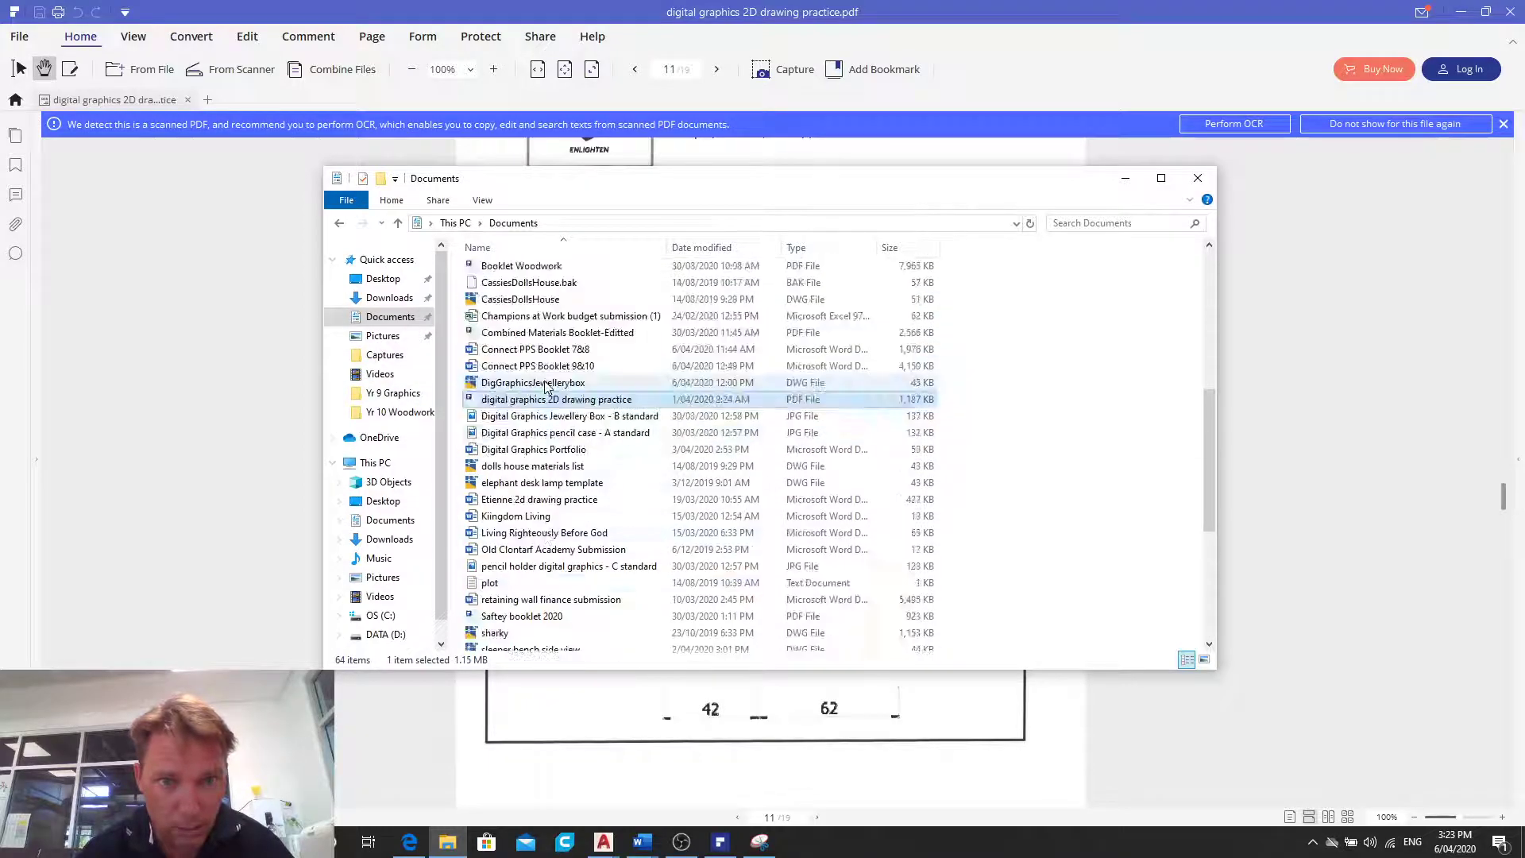
scroll(547, 384, up, 7)
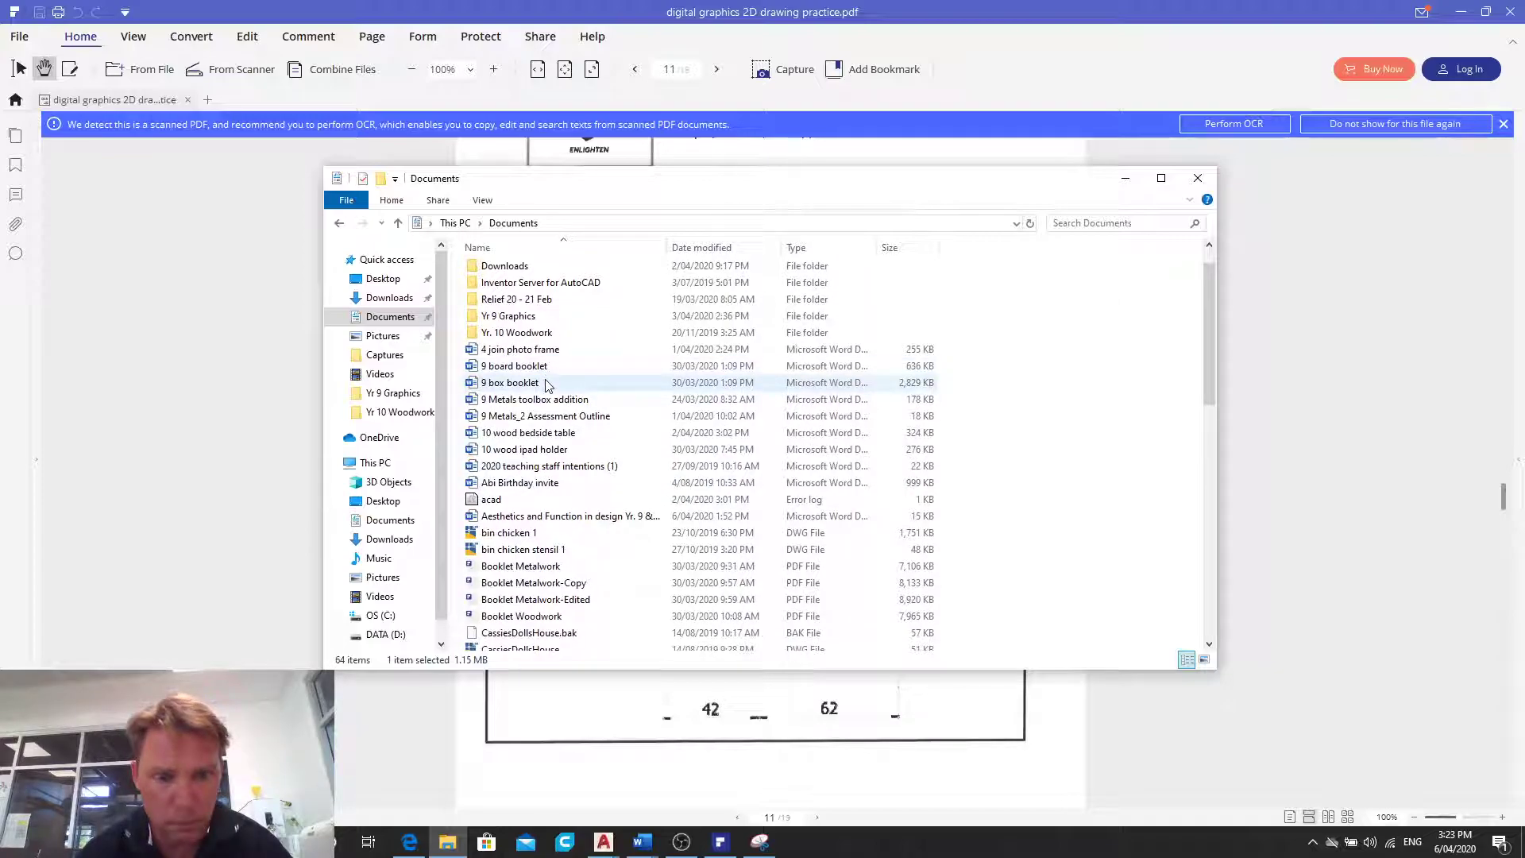
scroll(572, 470, down, 2)
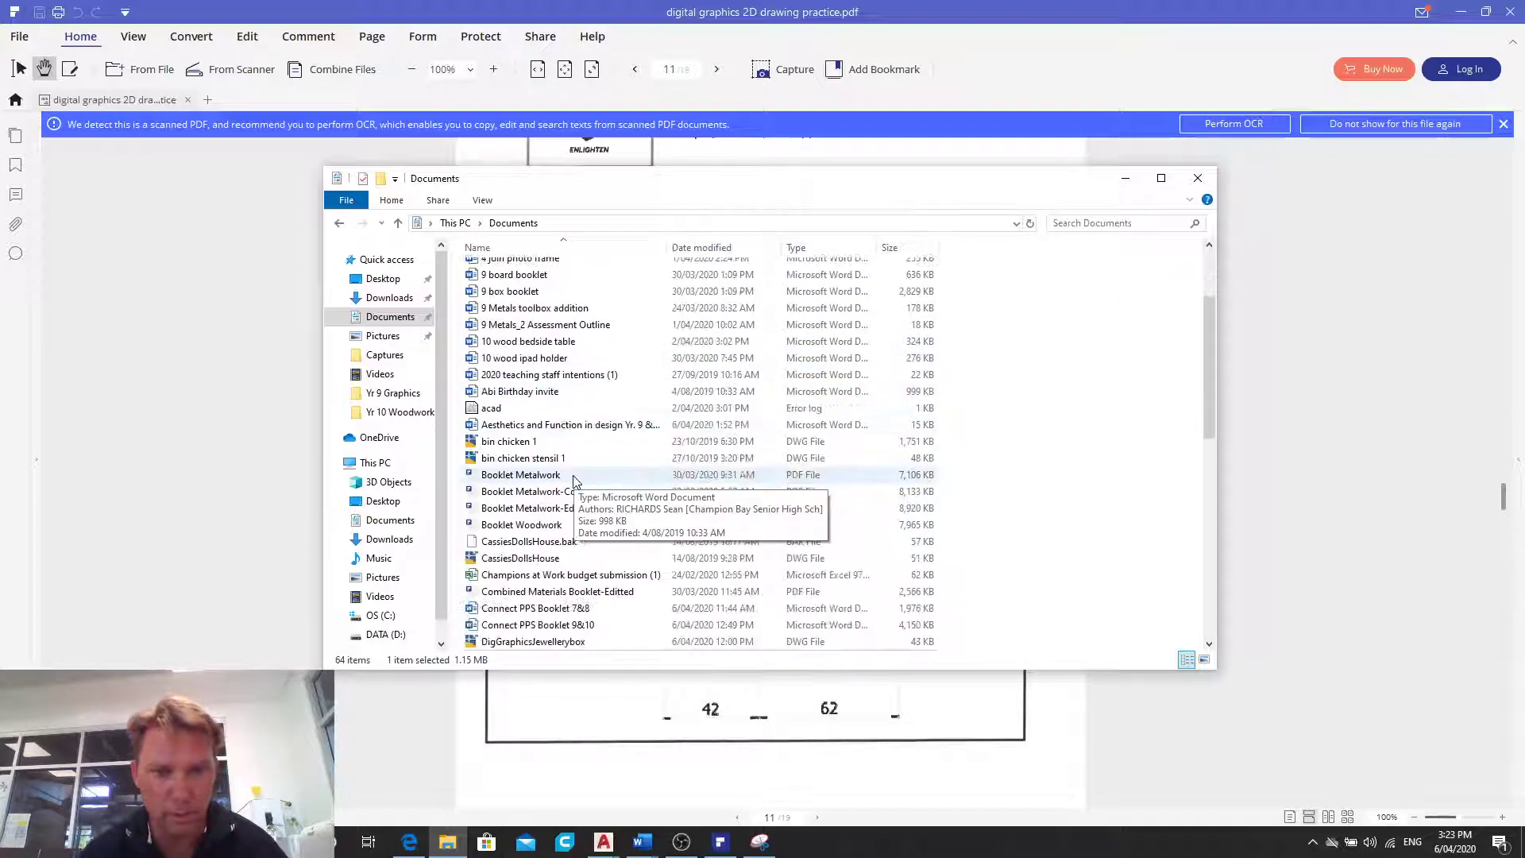
scroll(599, 596, down, 1)
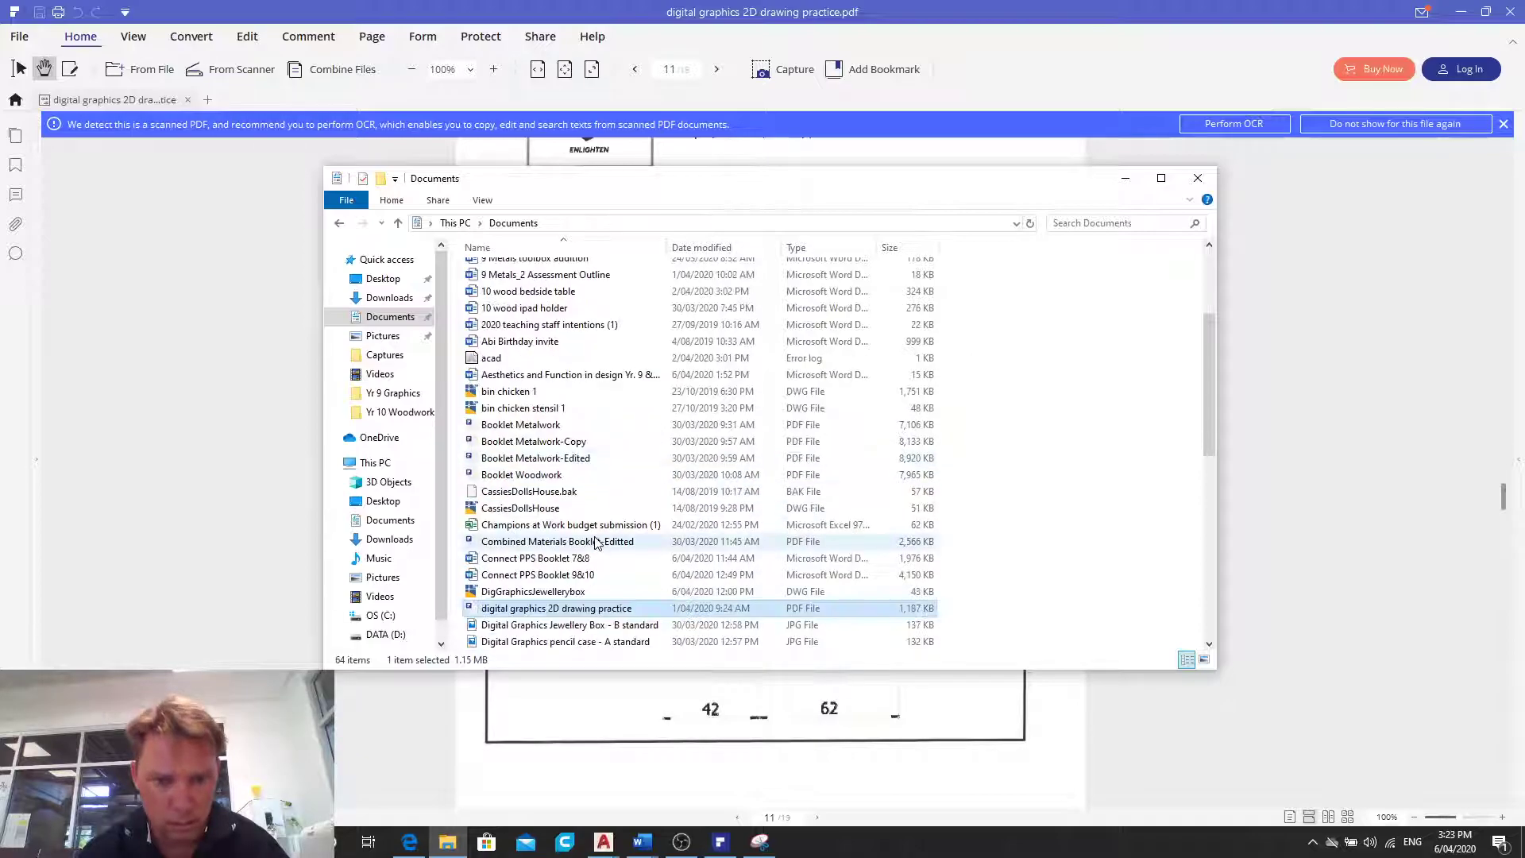
scroll(576, 592, down, 1)
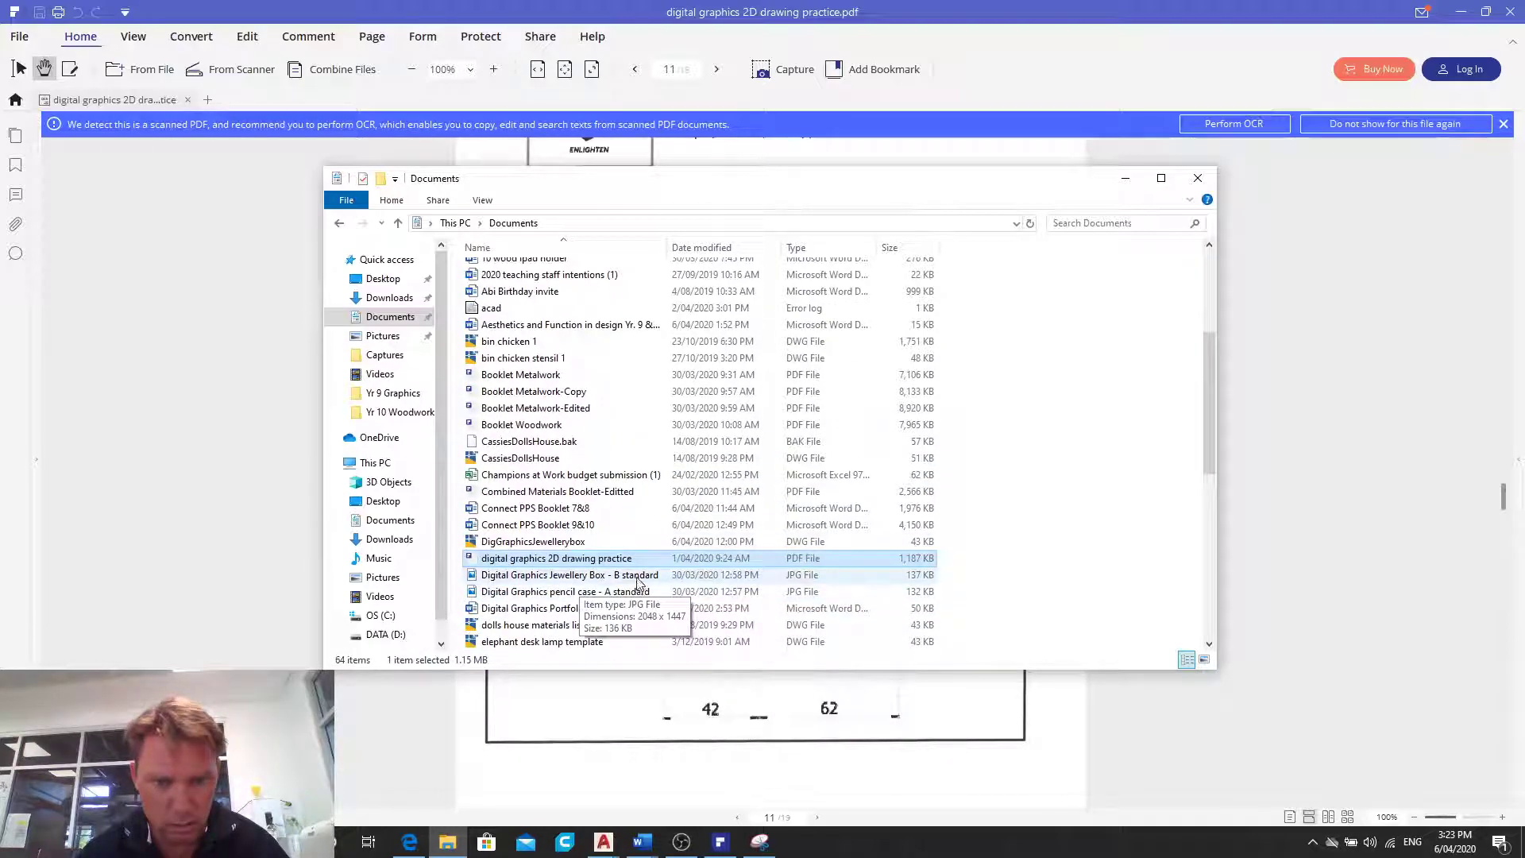
click(576, 610)
double_click(576, 610)
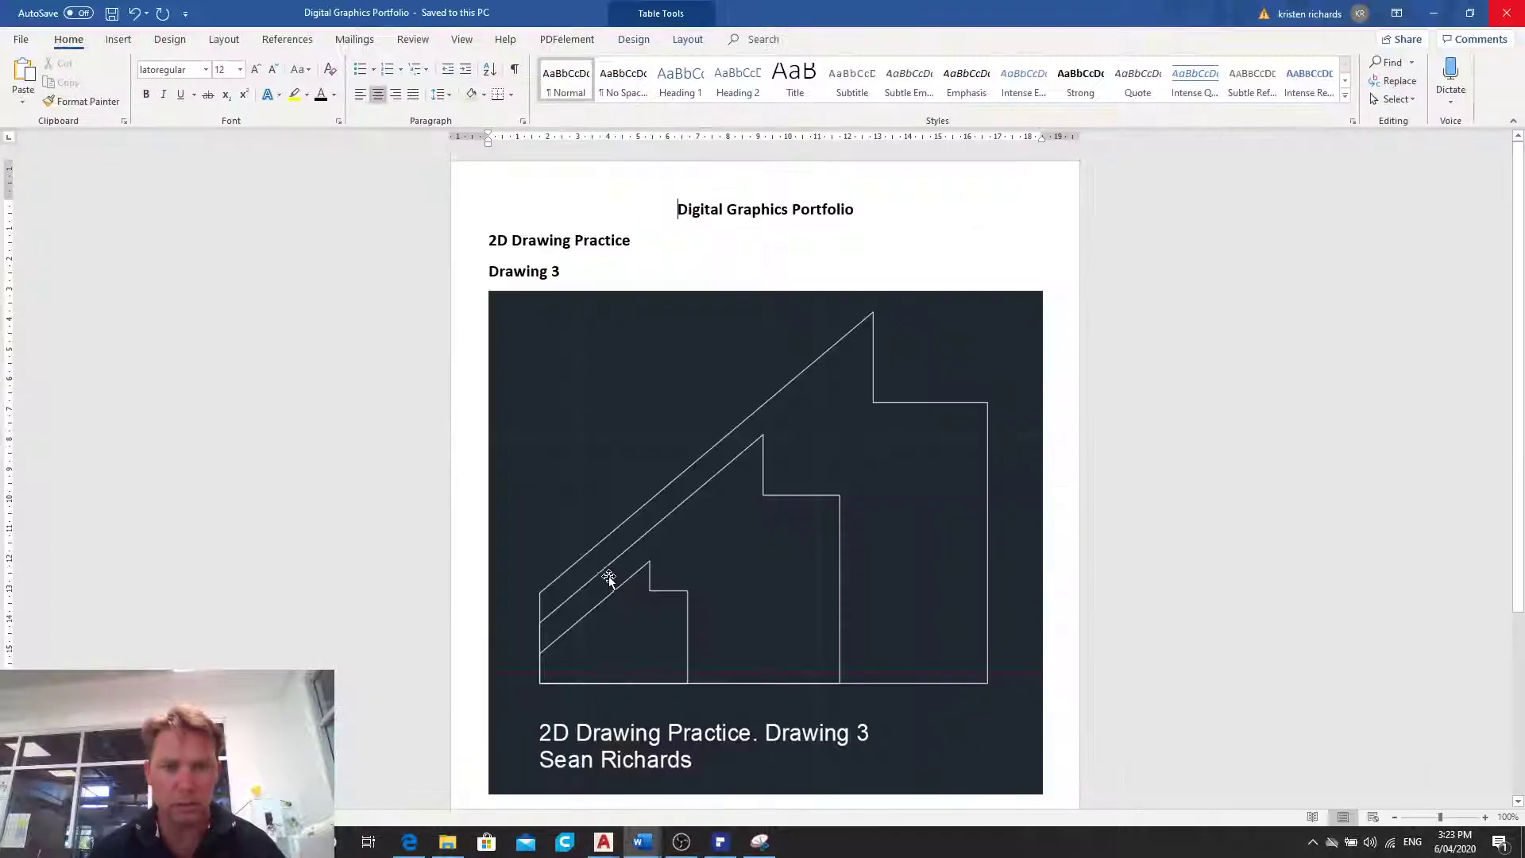
- Add a new line directly below the Drawing 3 picture
scroll(676, 427, down, 3)
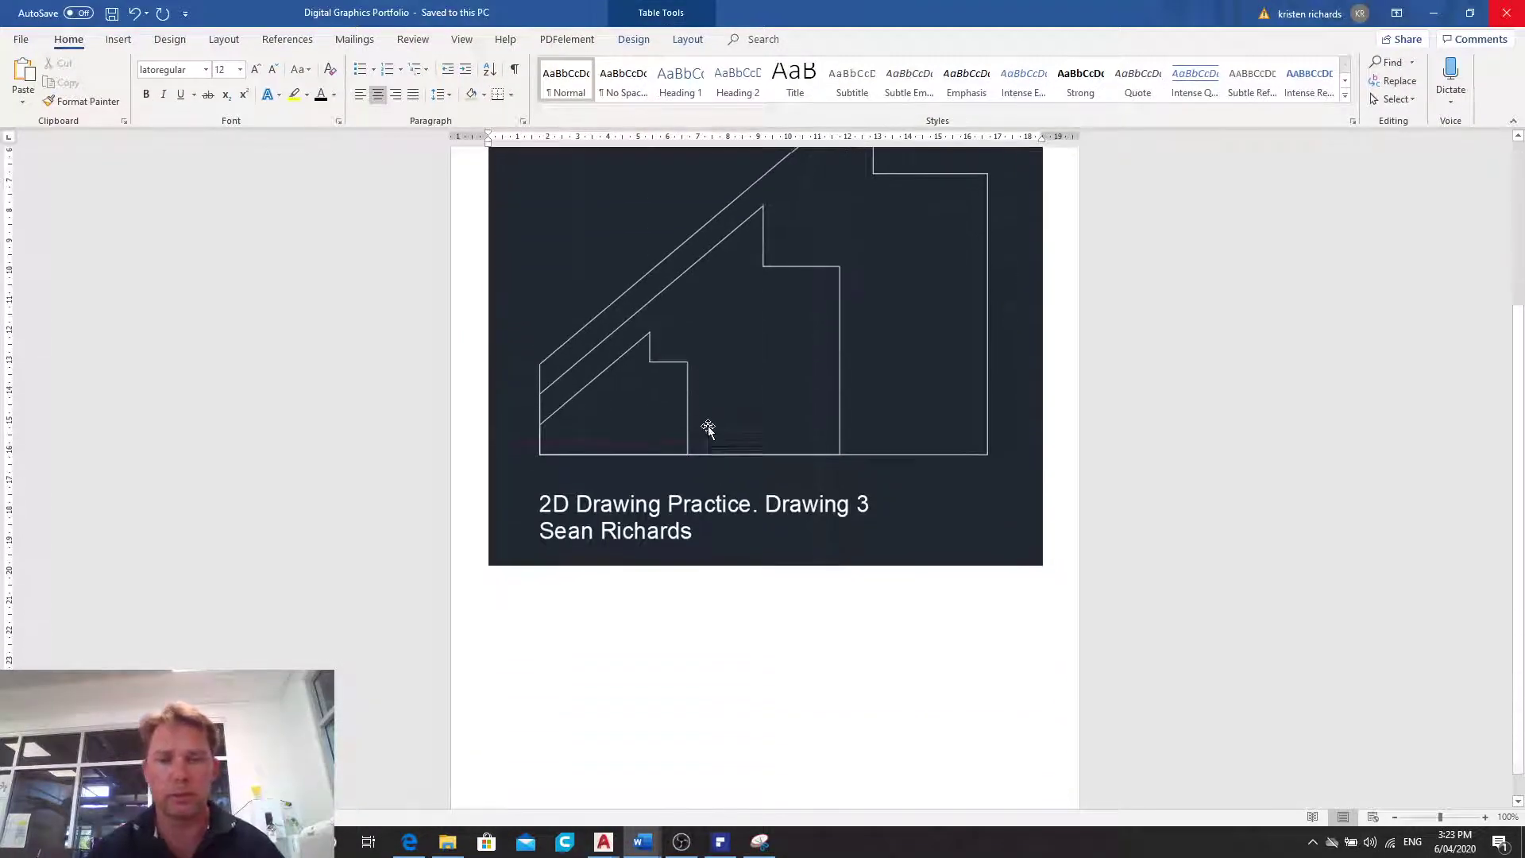
click(572, 579)
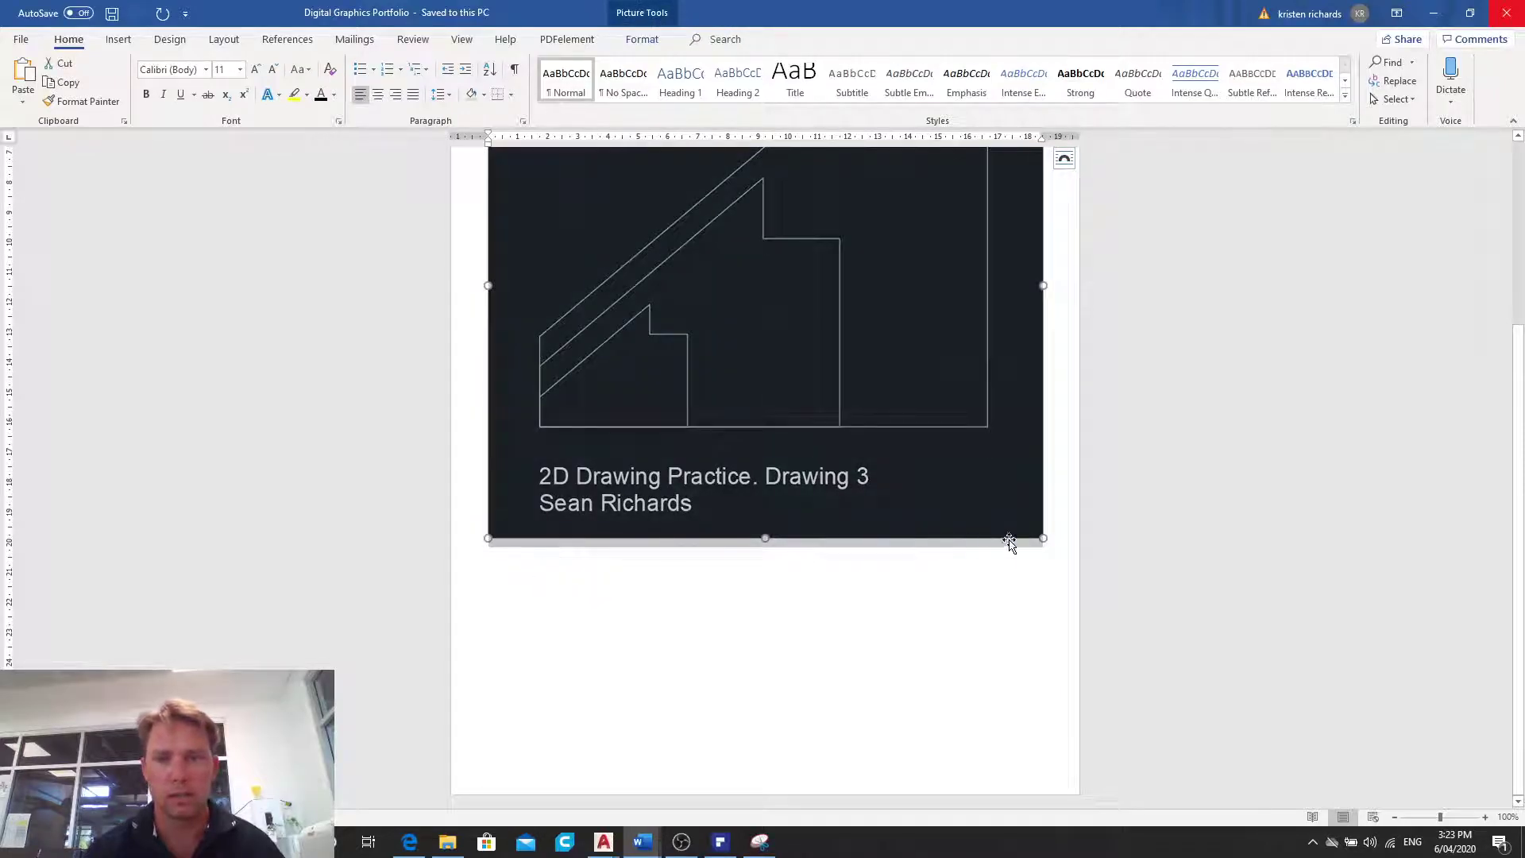
click(1056, 526)
key(Return)
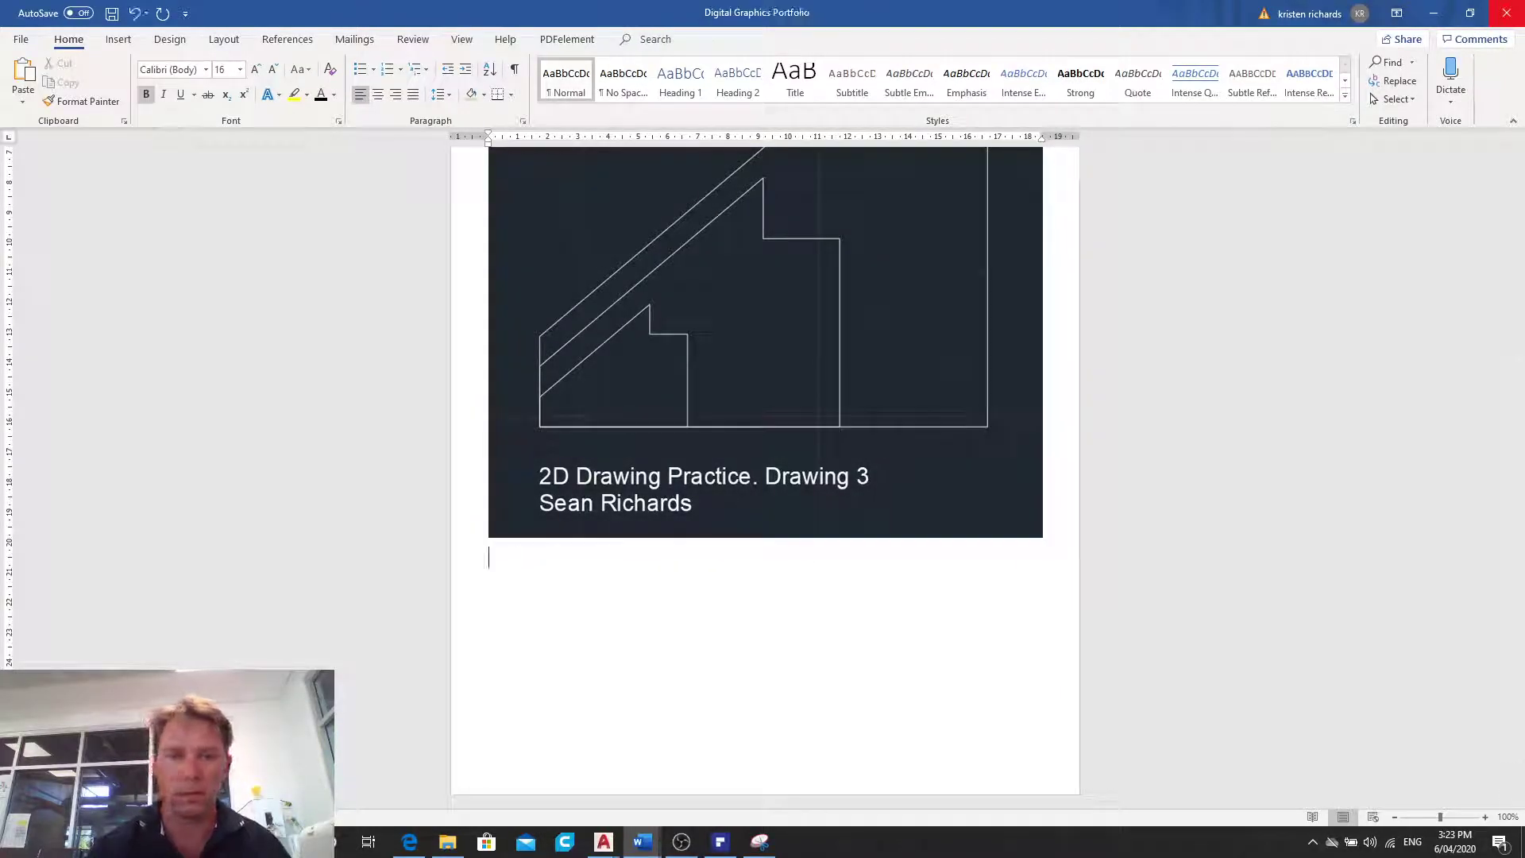
- Shrink the Drawing 3 picture to about 11 cm wide, change its text wrapping so it floats, and place it beside the Drawing 3 heading
scroll(977, 493, up, 3)
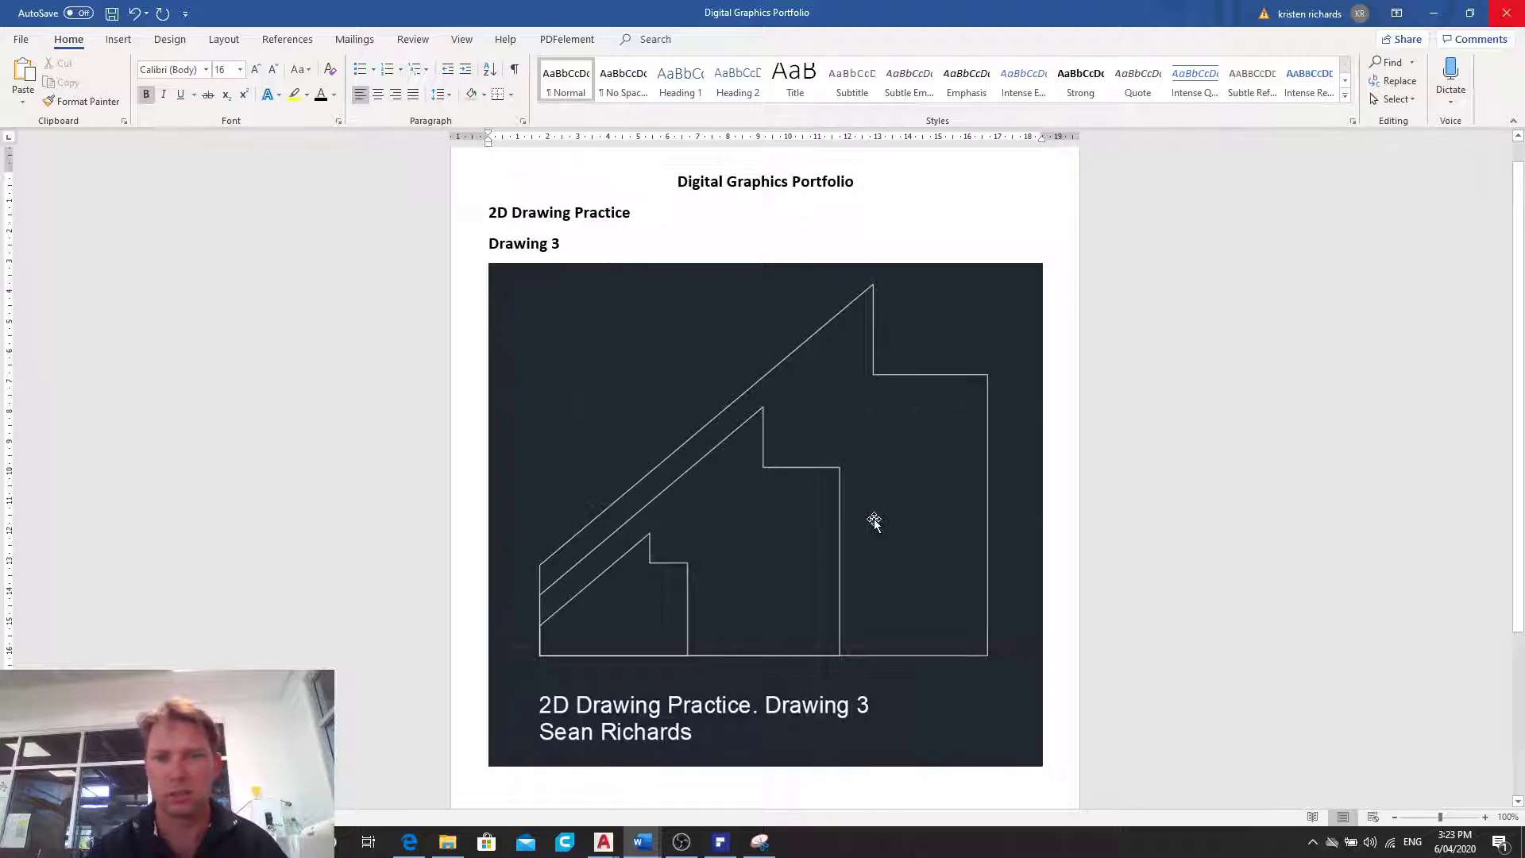
click(1004, 732)
drag(1045, 767, 820, 563)
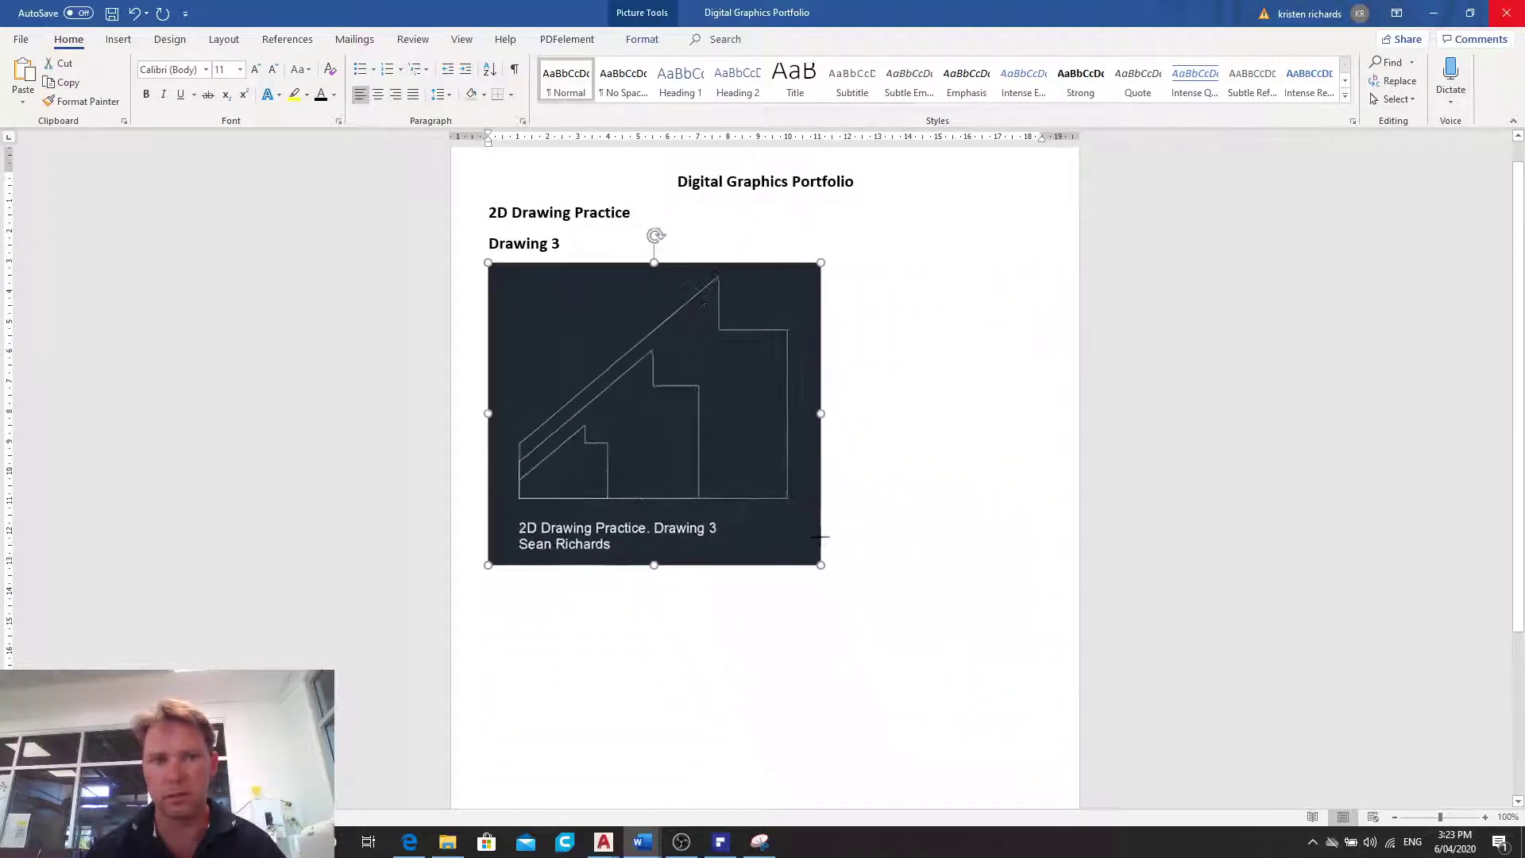
click(840, 275)
click(885, 391)
drag(697, 353, 852, 323)
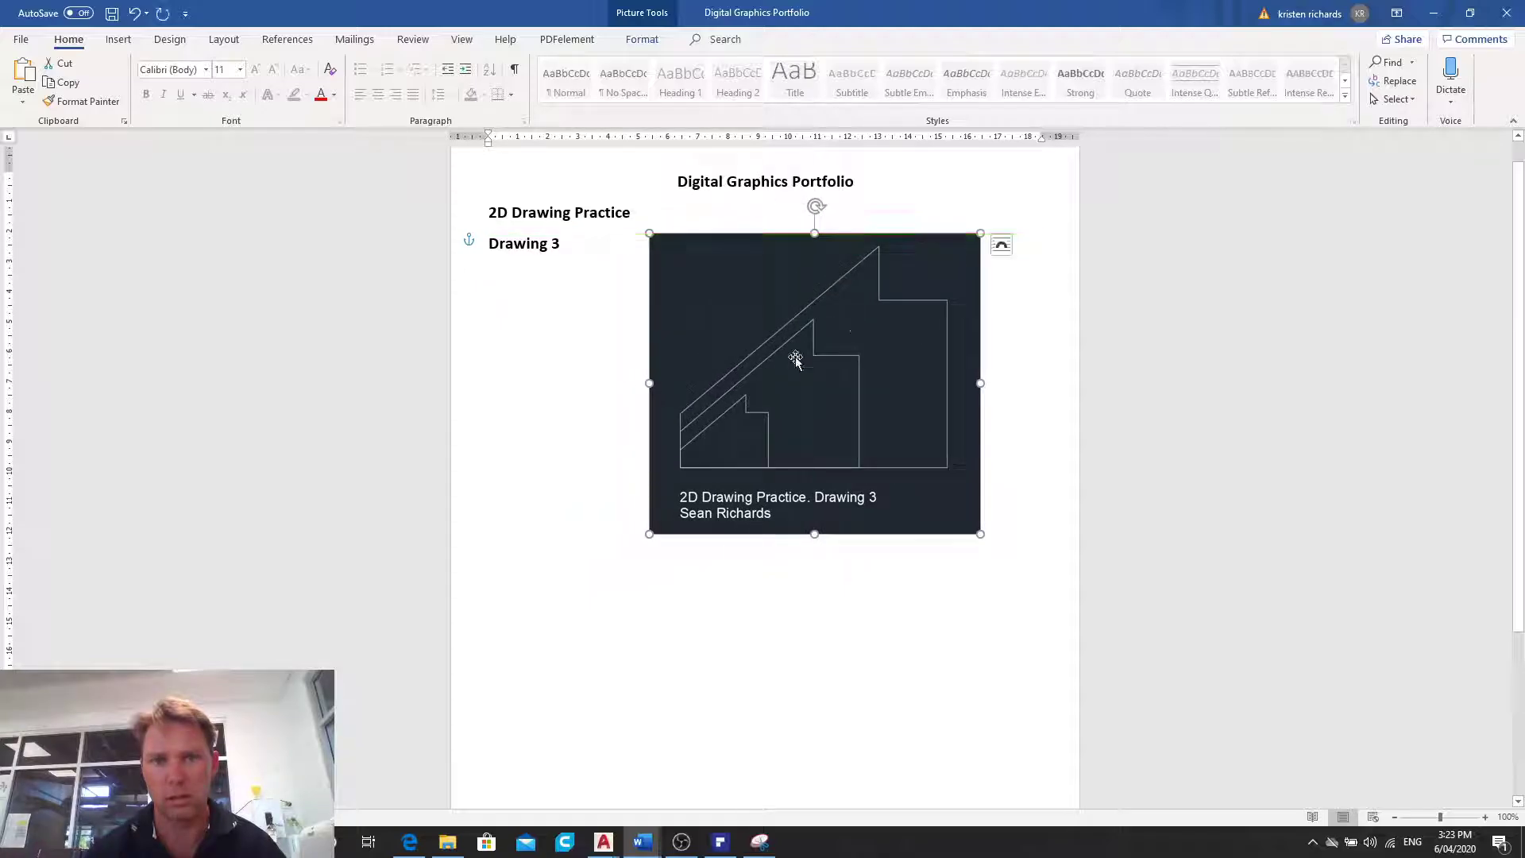
- Add the heading "Drawing 10" below the Drawing 3 picture, followed by an empty line
click(564, 578)
key(Return)
key(Return)
key(Return)
key(Return)
key(Return)
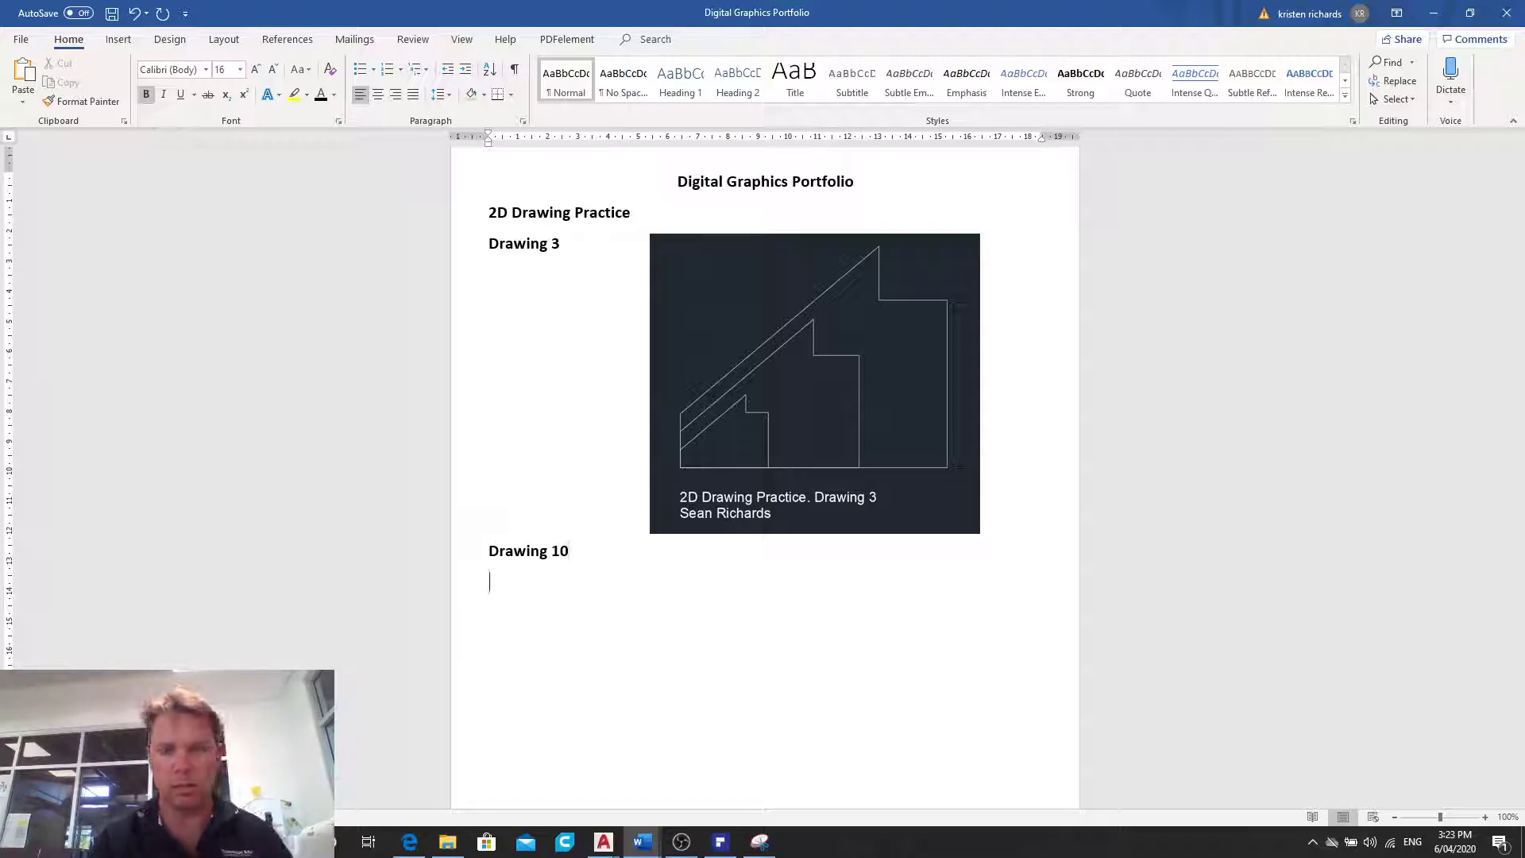
- Paste the copied atom snip under the Drawing 10 heading and shrink it to about 8 cm wide
right_click(525, 592)
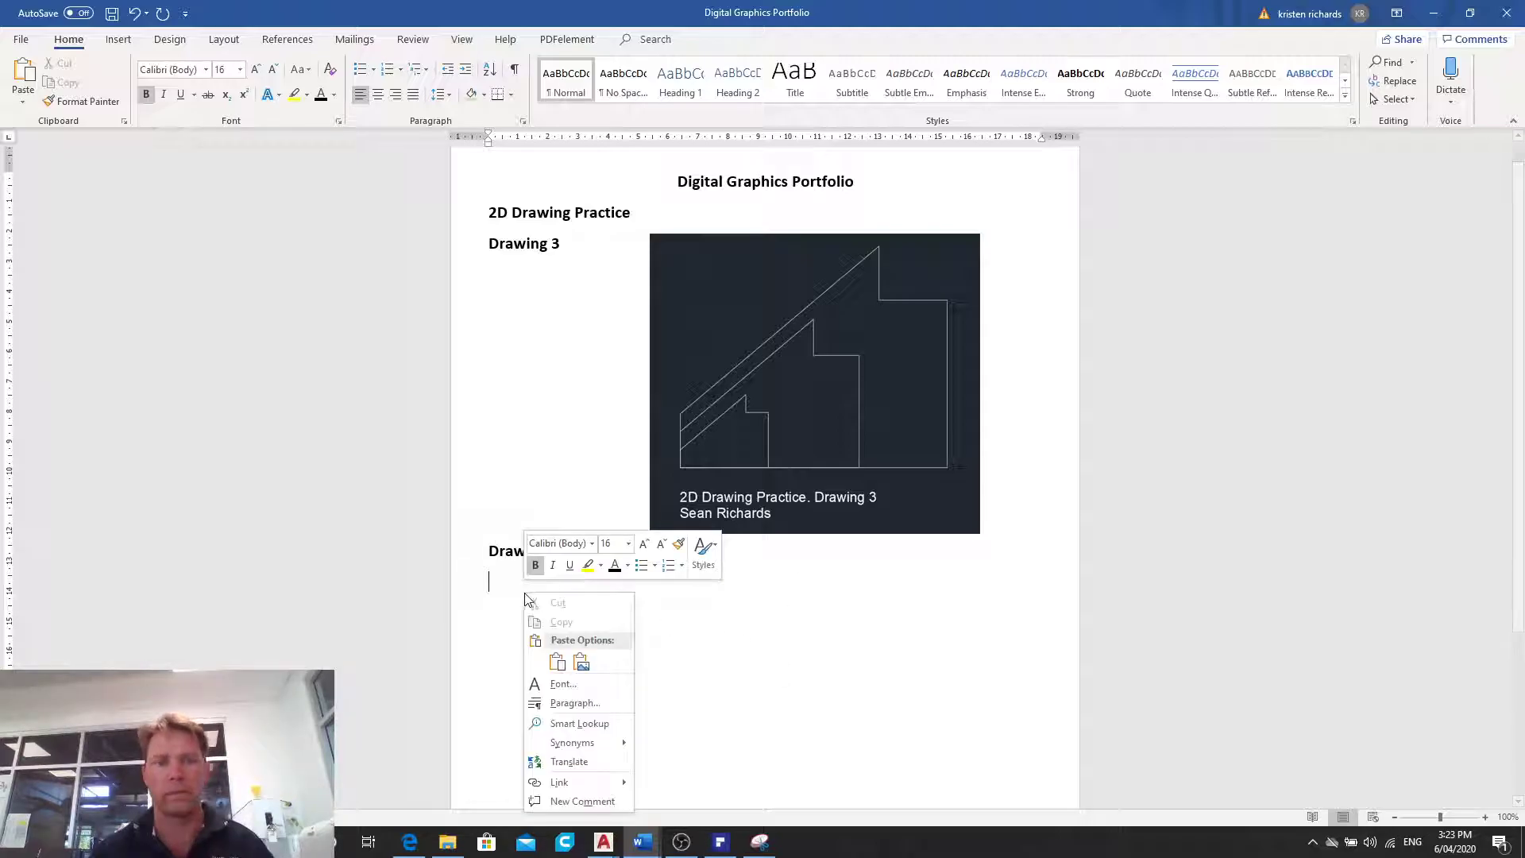
click(560, 664)
click(1144, 612)
drag(1160, 621, 1052, 481)
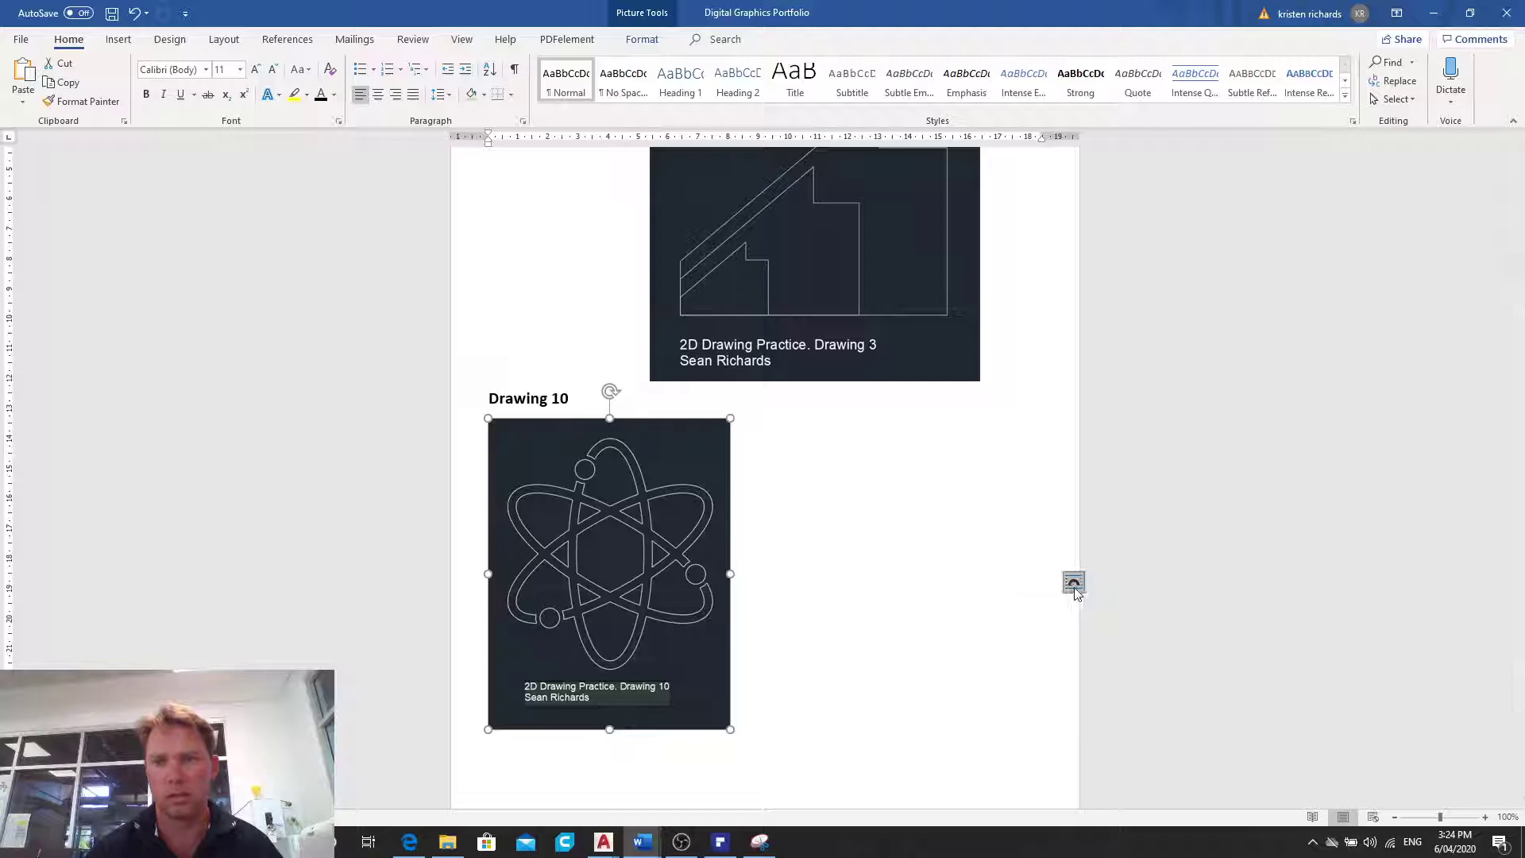
- Make the atom picture float with text wrapping, move it toward the page's right side, and insert a blank line above the Drawing 10 heading
click(1073, 582)
click(1121, 687)
drag(698, 569, 895, 578)
click(491, 402)
key(Return)
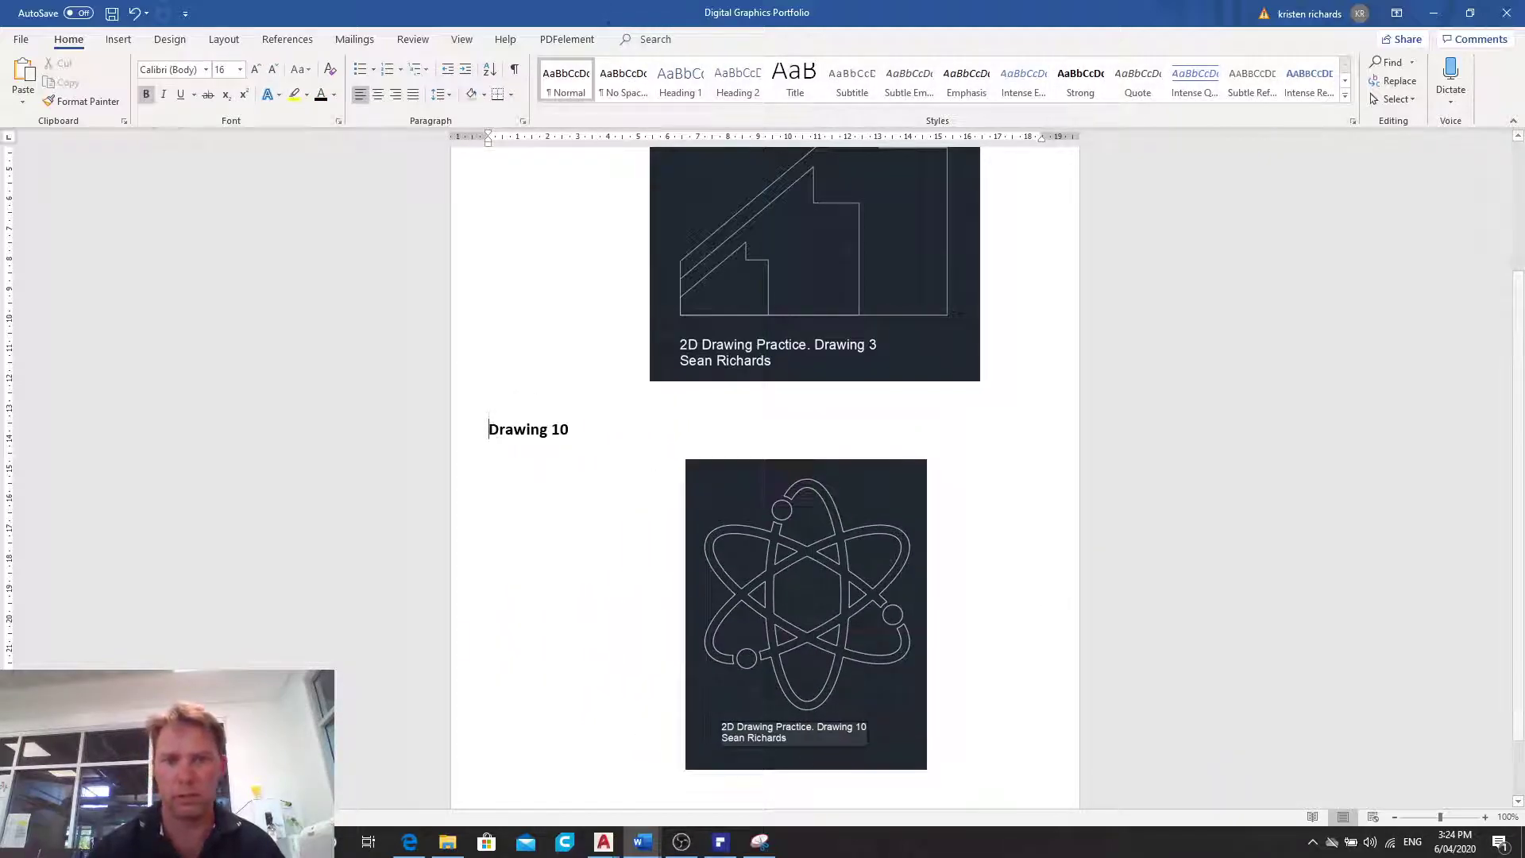
- Enlarge the atom picture to about 9.5 cm wide and move it to sit beside the Drawing 10 heading, below the Drawing 3 picture
scroll(560, 441, down, 2)
click(786, 503)
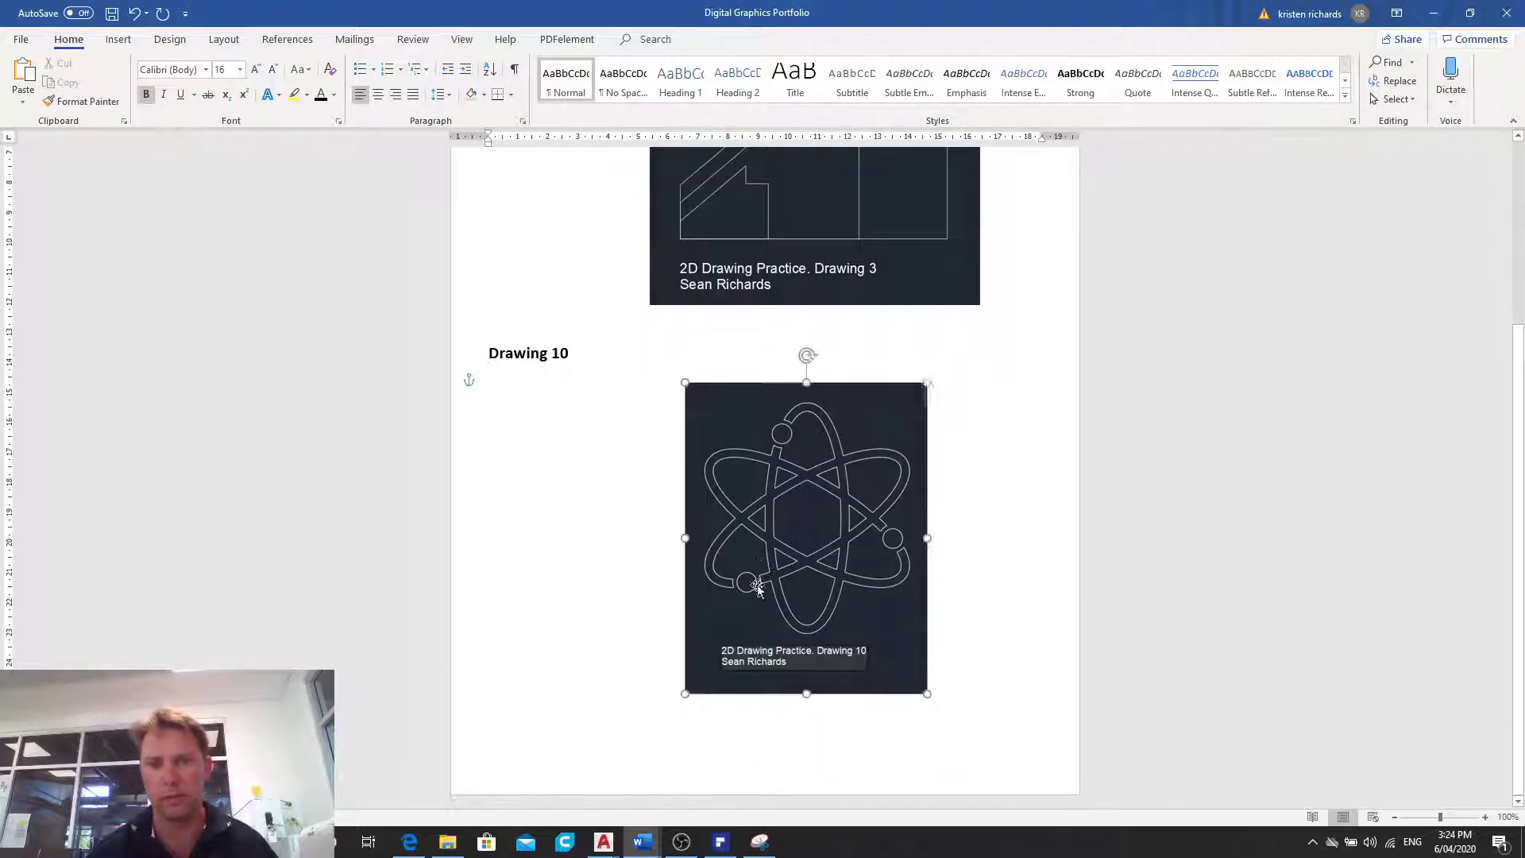
drag(685, 693, 644, 715)
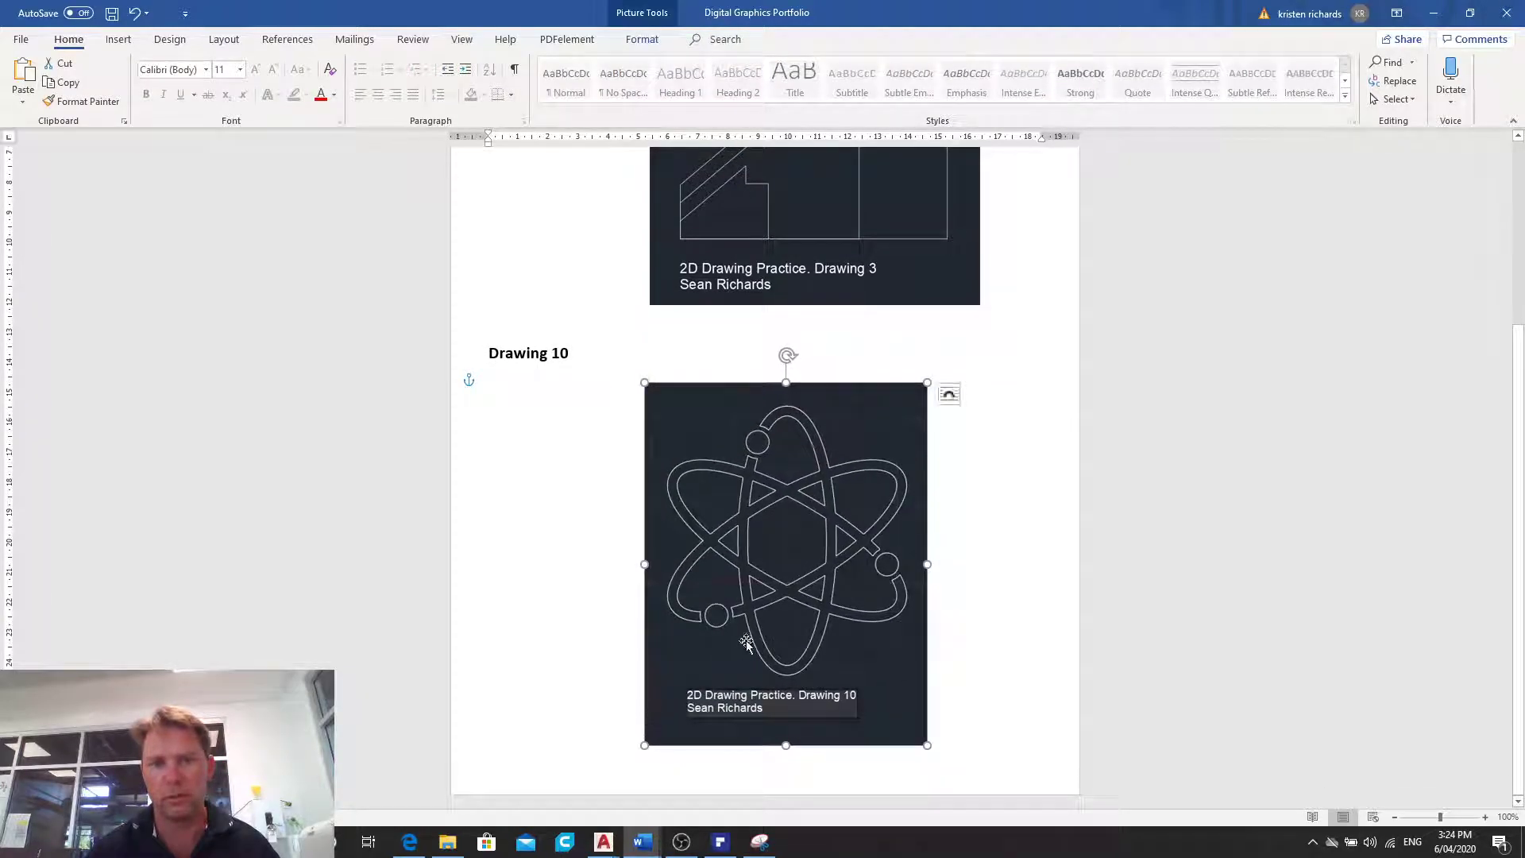
drag(745, 644, 773, 621)
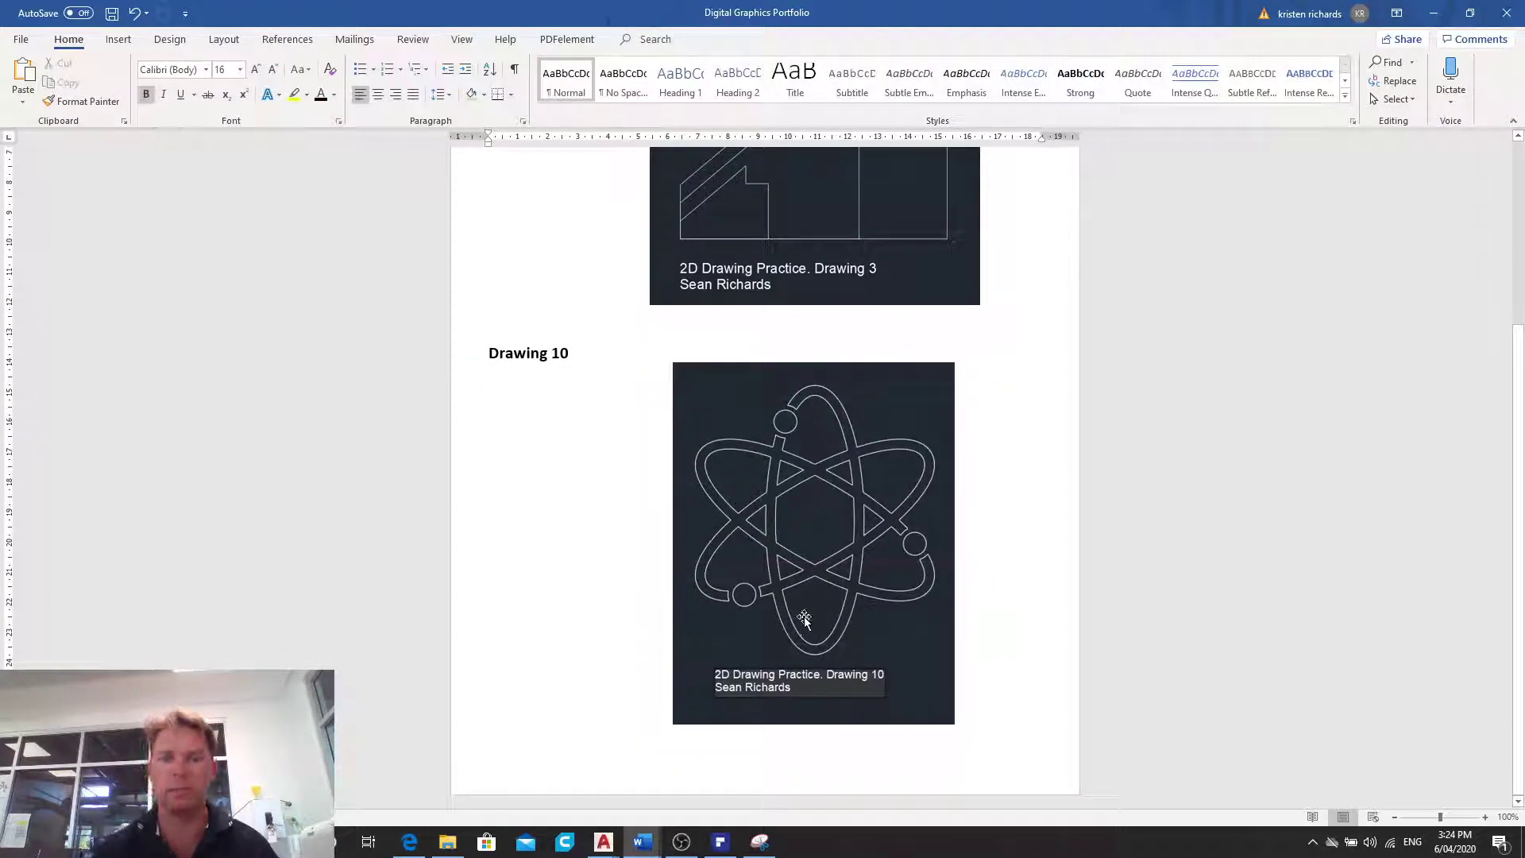
scroll(817, 627, up, 5)
scroll(818, 624, down, 5)
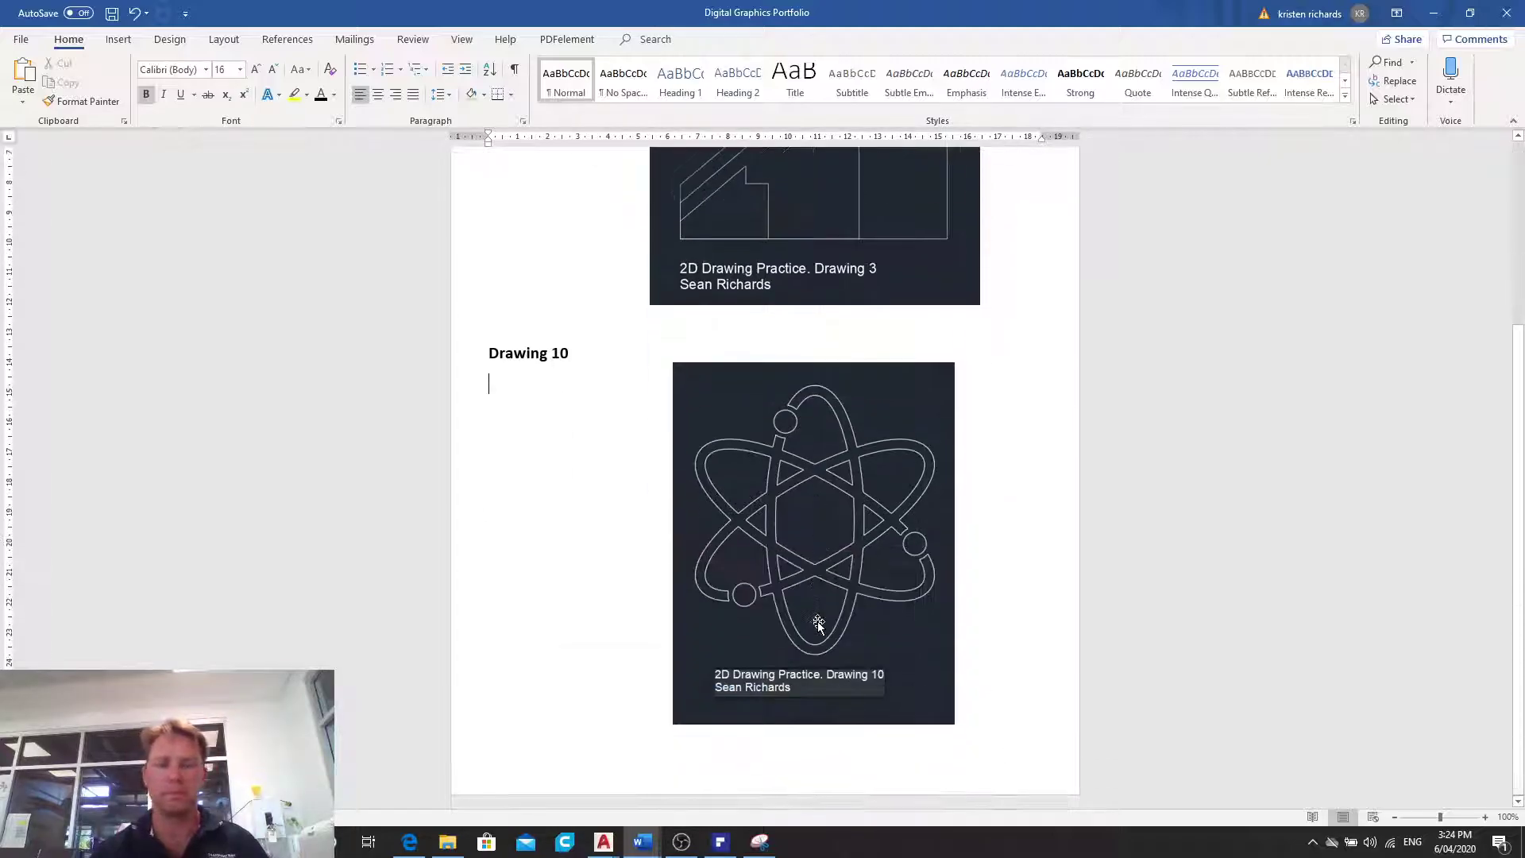
click(681, 844)
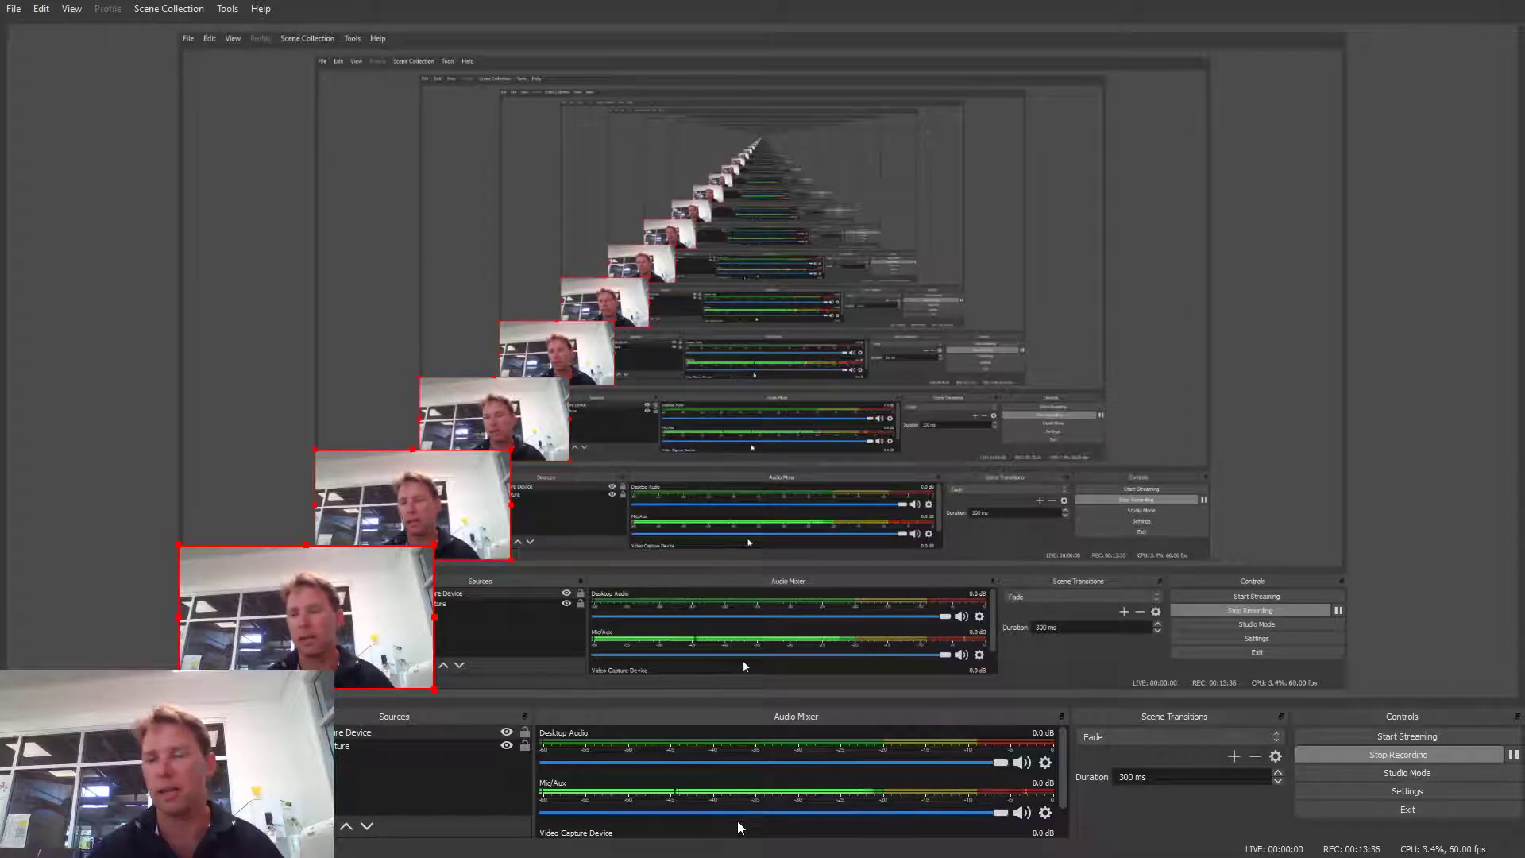